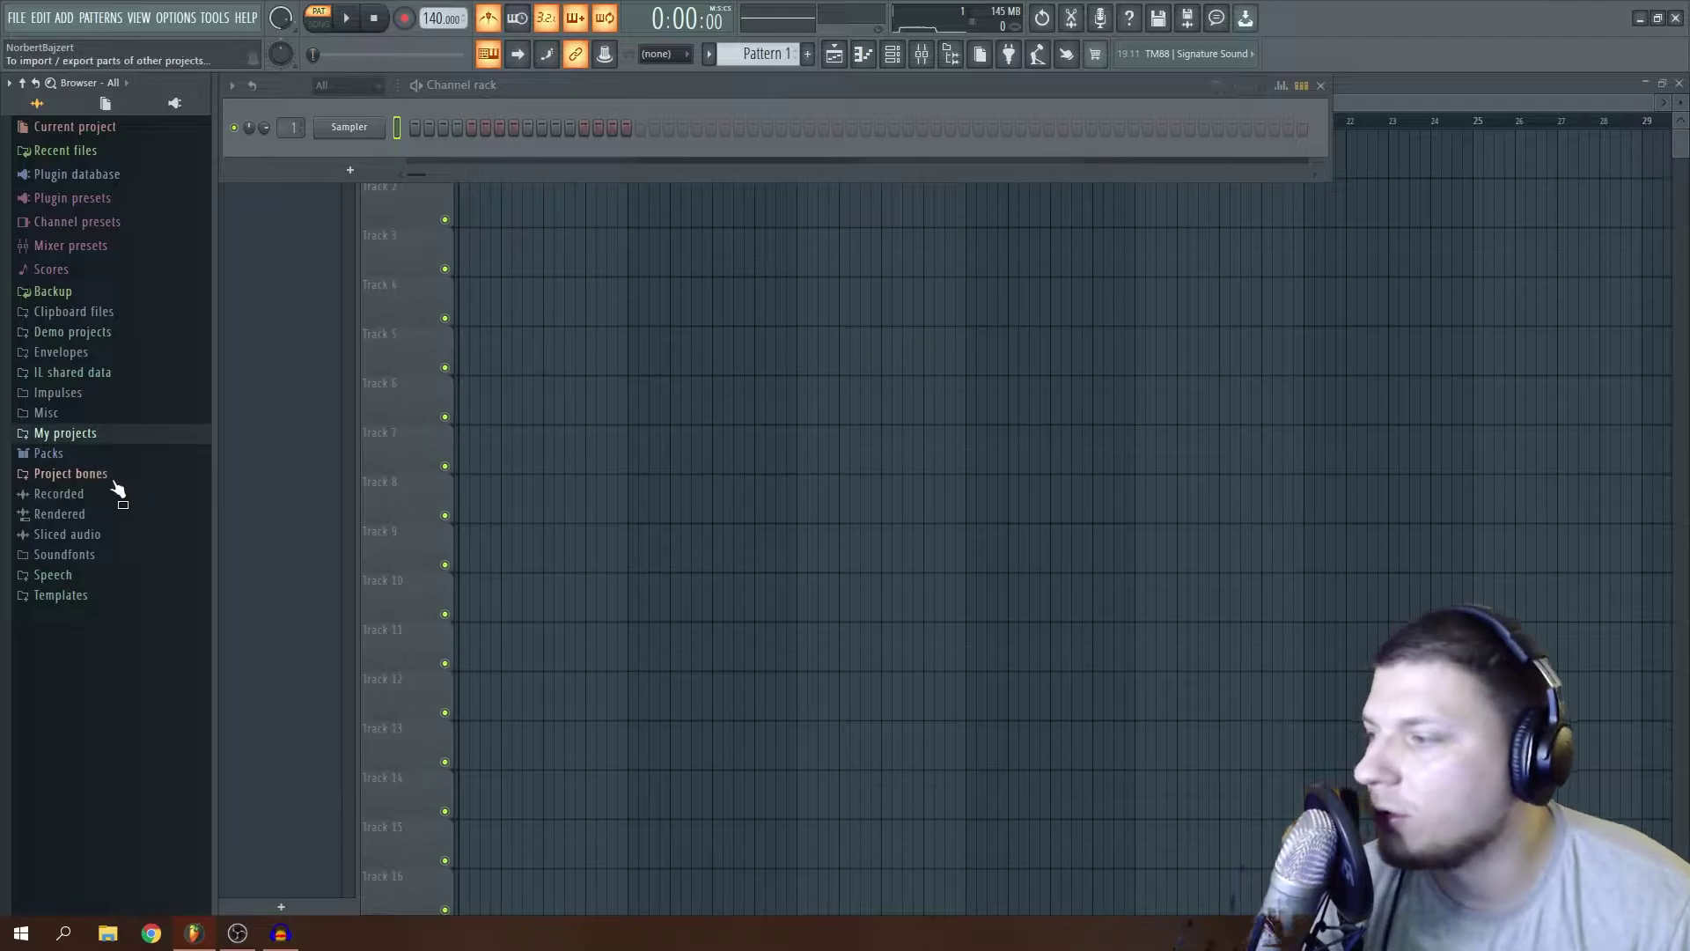
# Browse the packs to the Melody Loops in Band Pack by Bajzi and preview Band Loop 07 G# Minor 164 BPM.
pyautogui.click(79, 453)
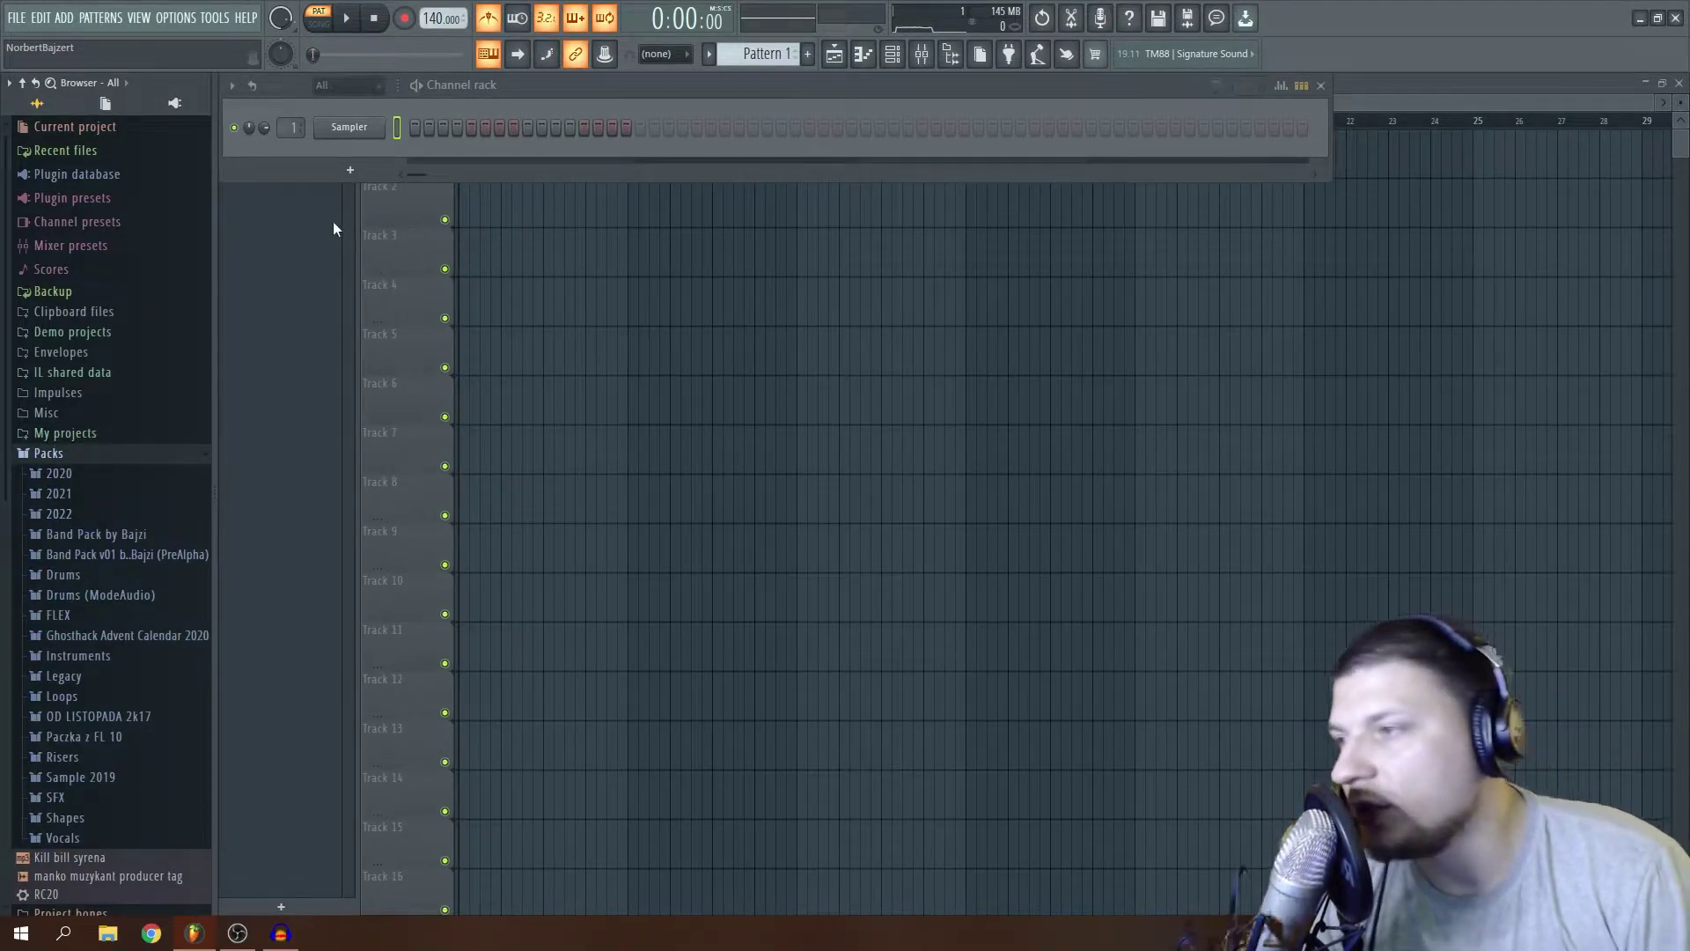
pyautogui.click(129, 539)
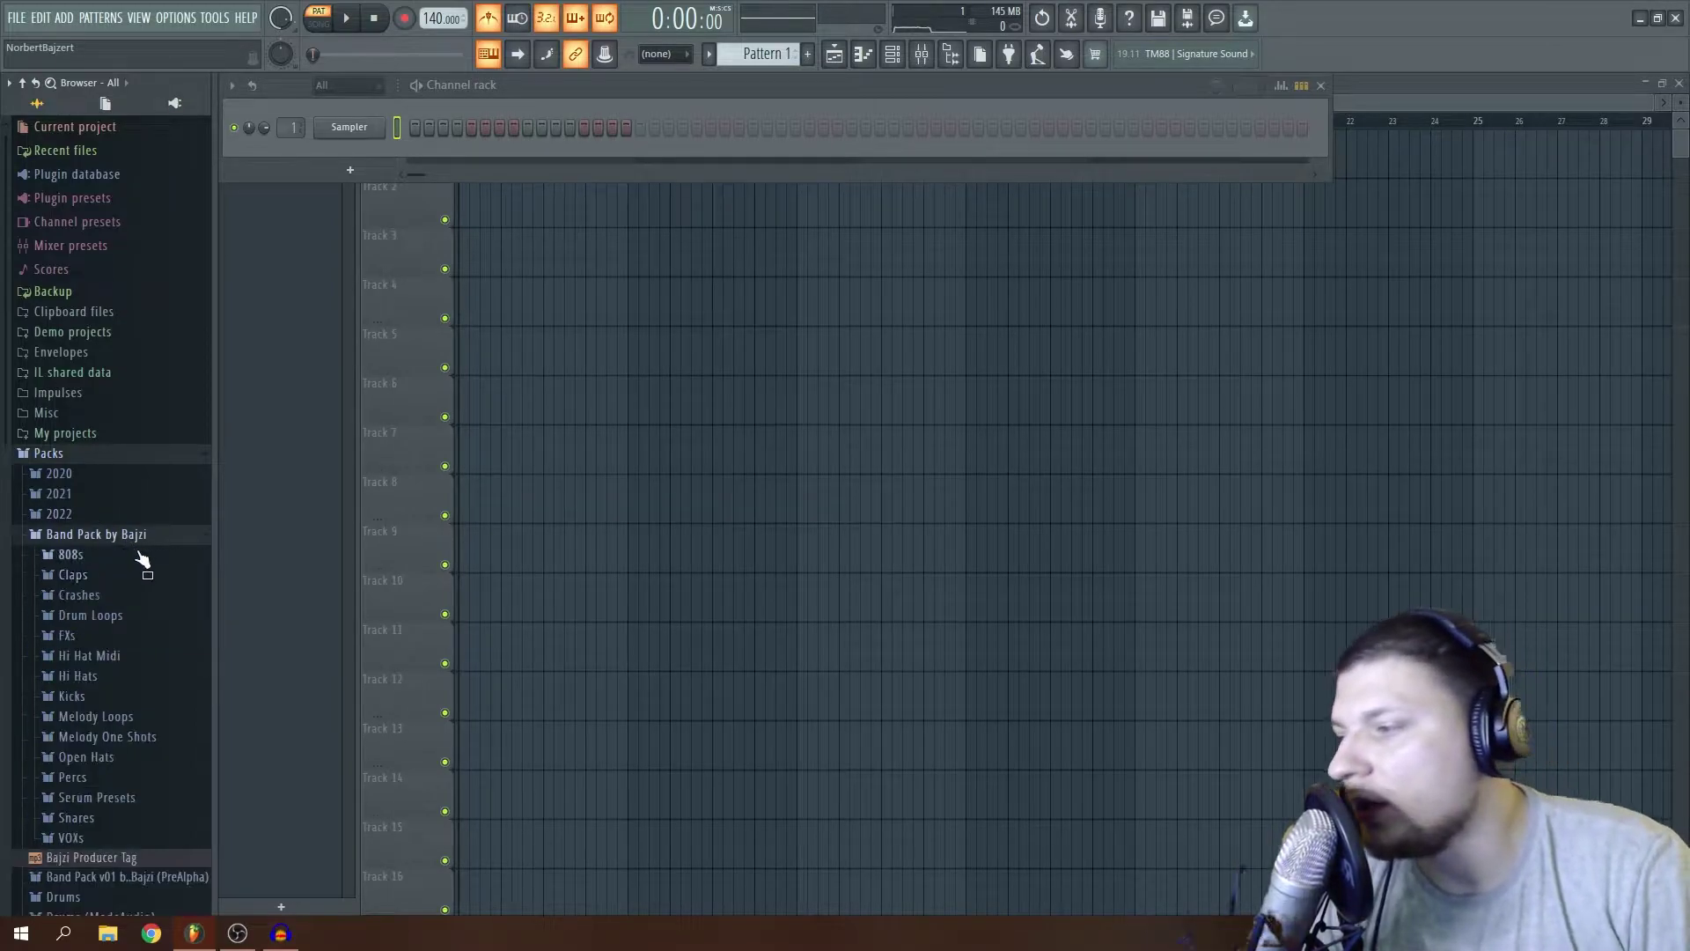
pyautogui.click(95, 716)
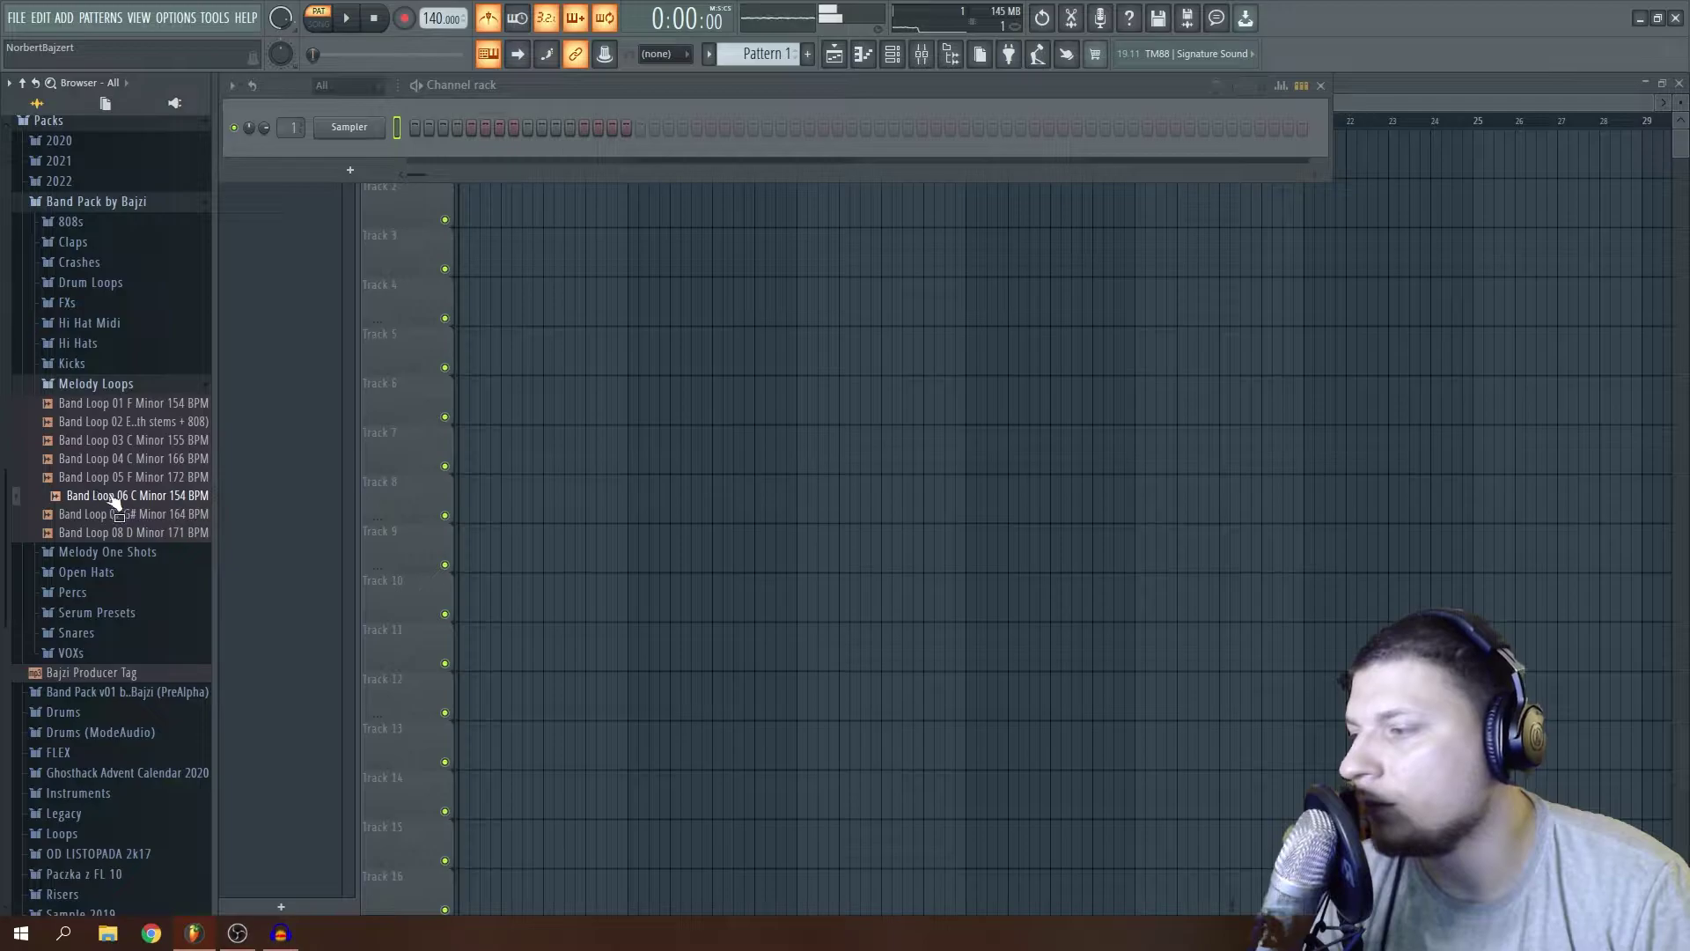
pyautogui.click(123, 518)
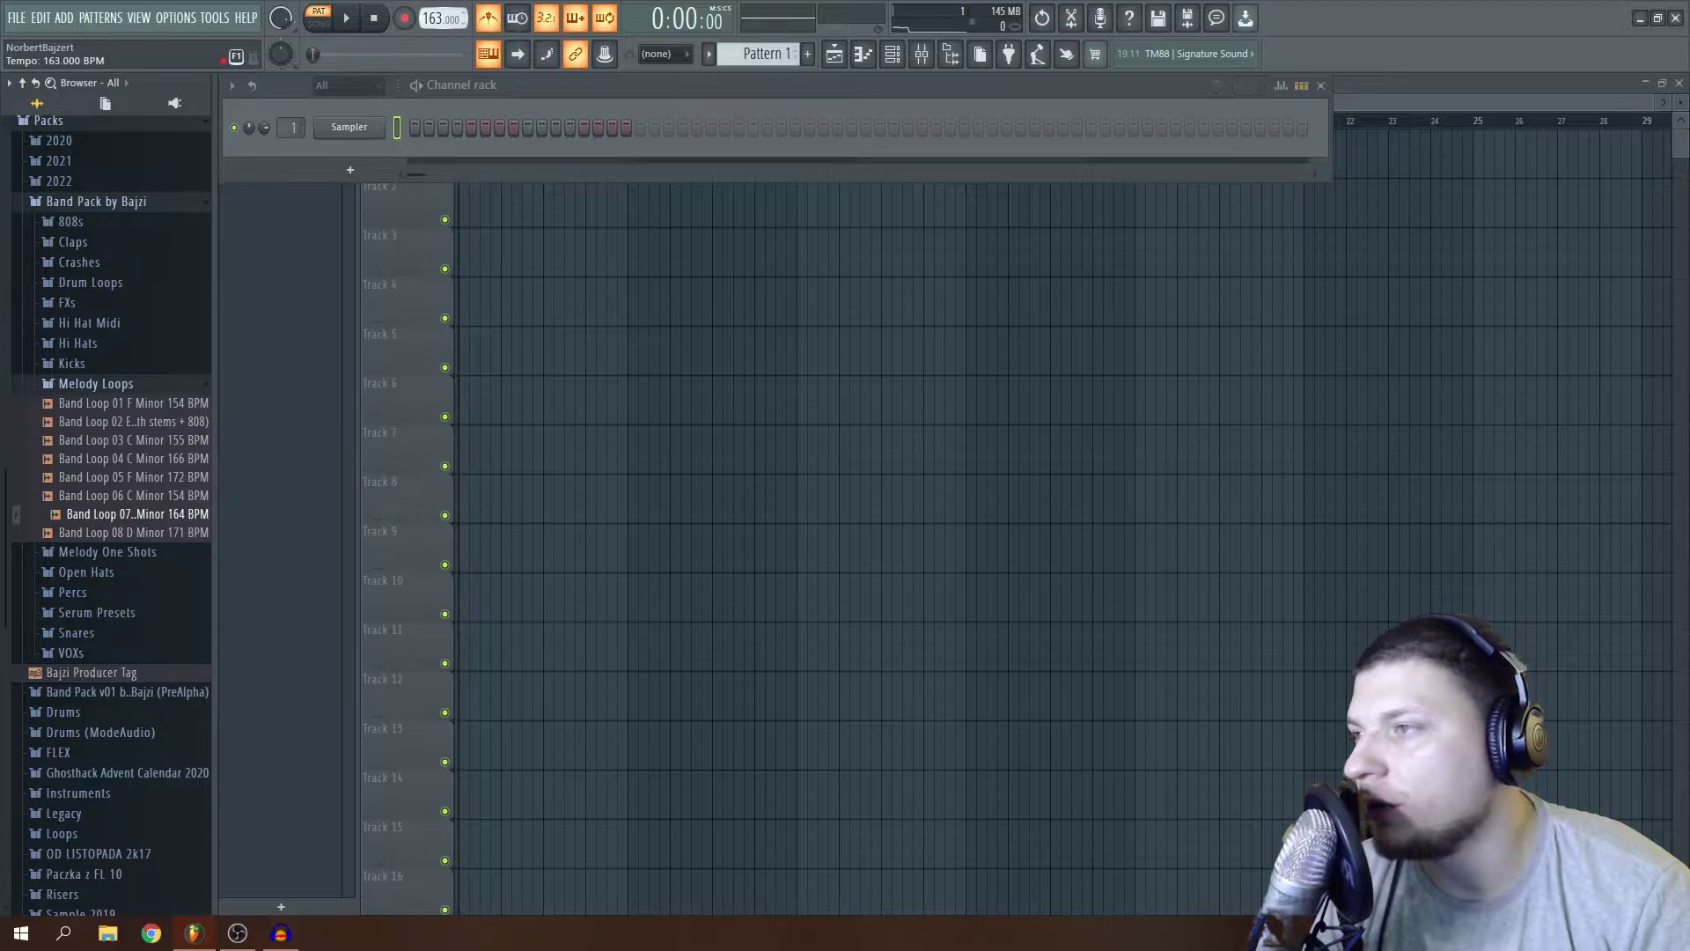
# Set the project tempo to 164 BPM and place Band Loop 07 at the start of the playlist's first track.
pyautogui.press('F6')
pyautogui.moveTo(181, 515); pyautogui.dragTo(648, 396)
pyautogui.click(685, 509)
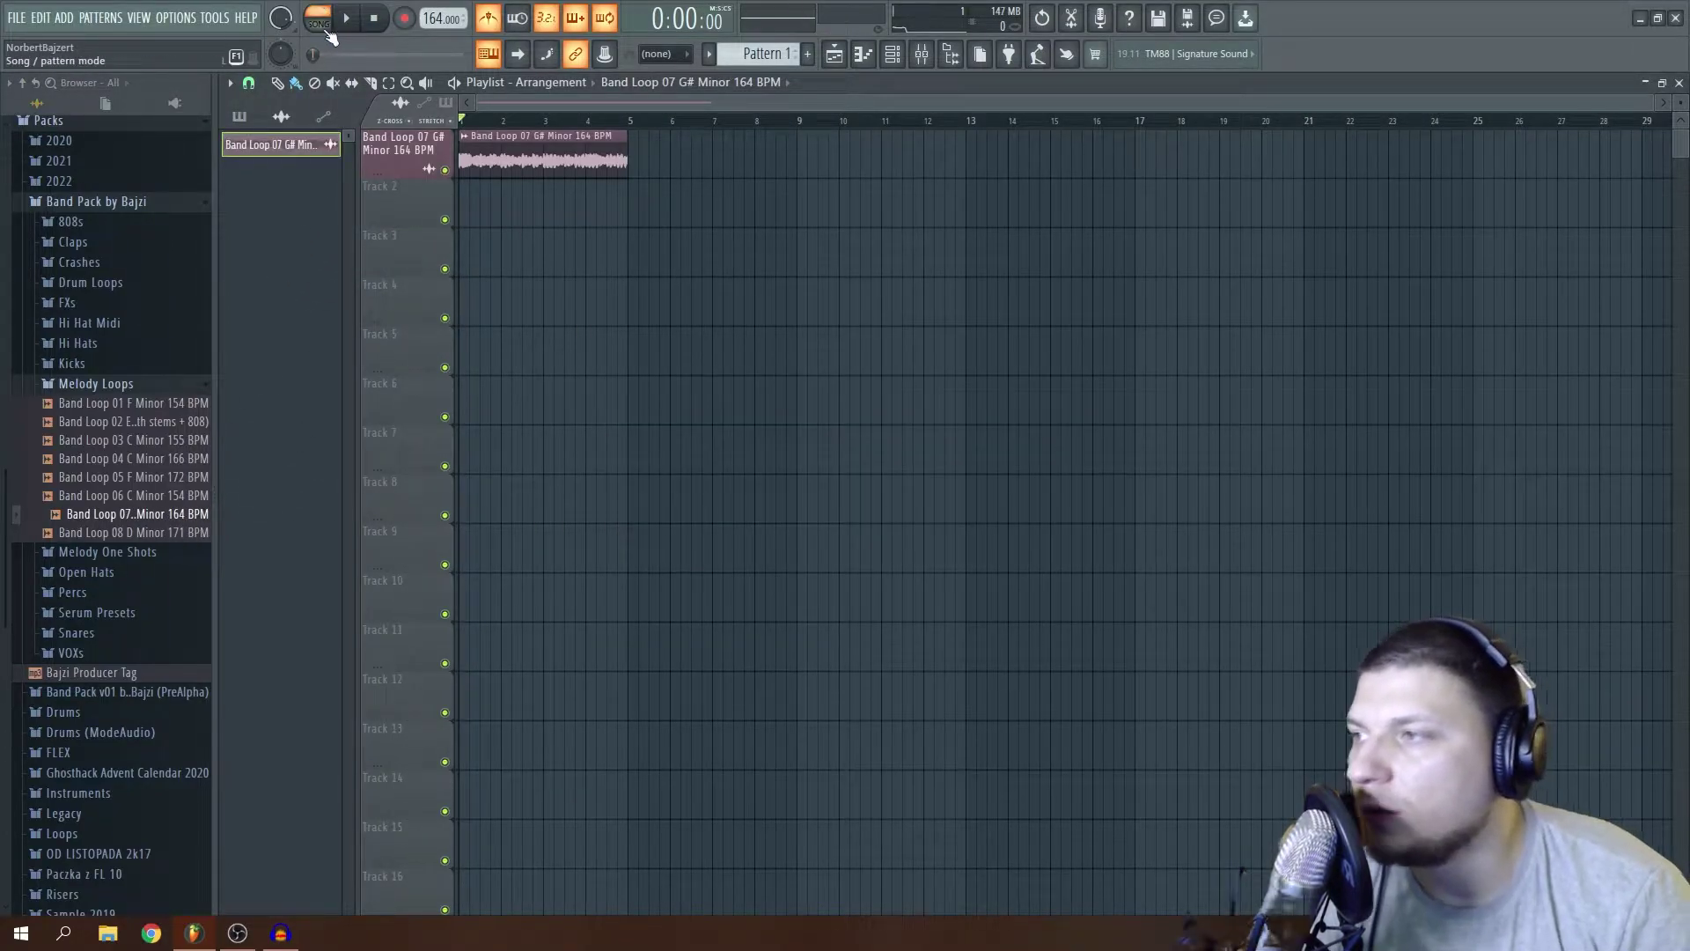
# Switch playback to song mode and set the loop clip's time stretching mode to Stretch.
pyautogui.doubleClick(498, 137)
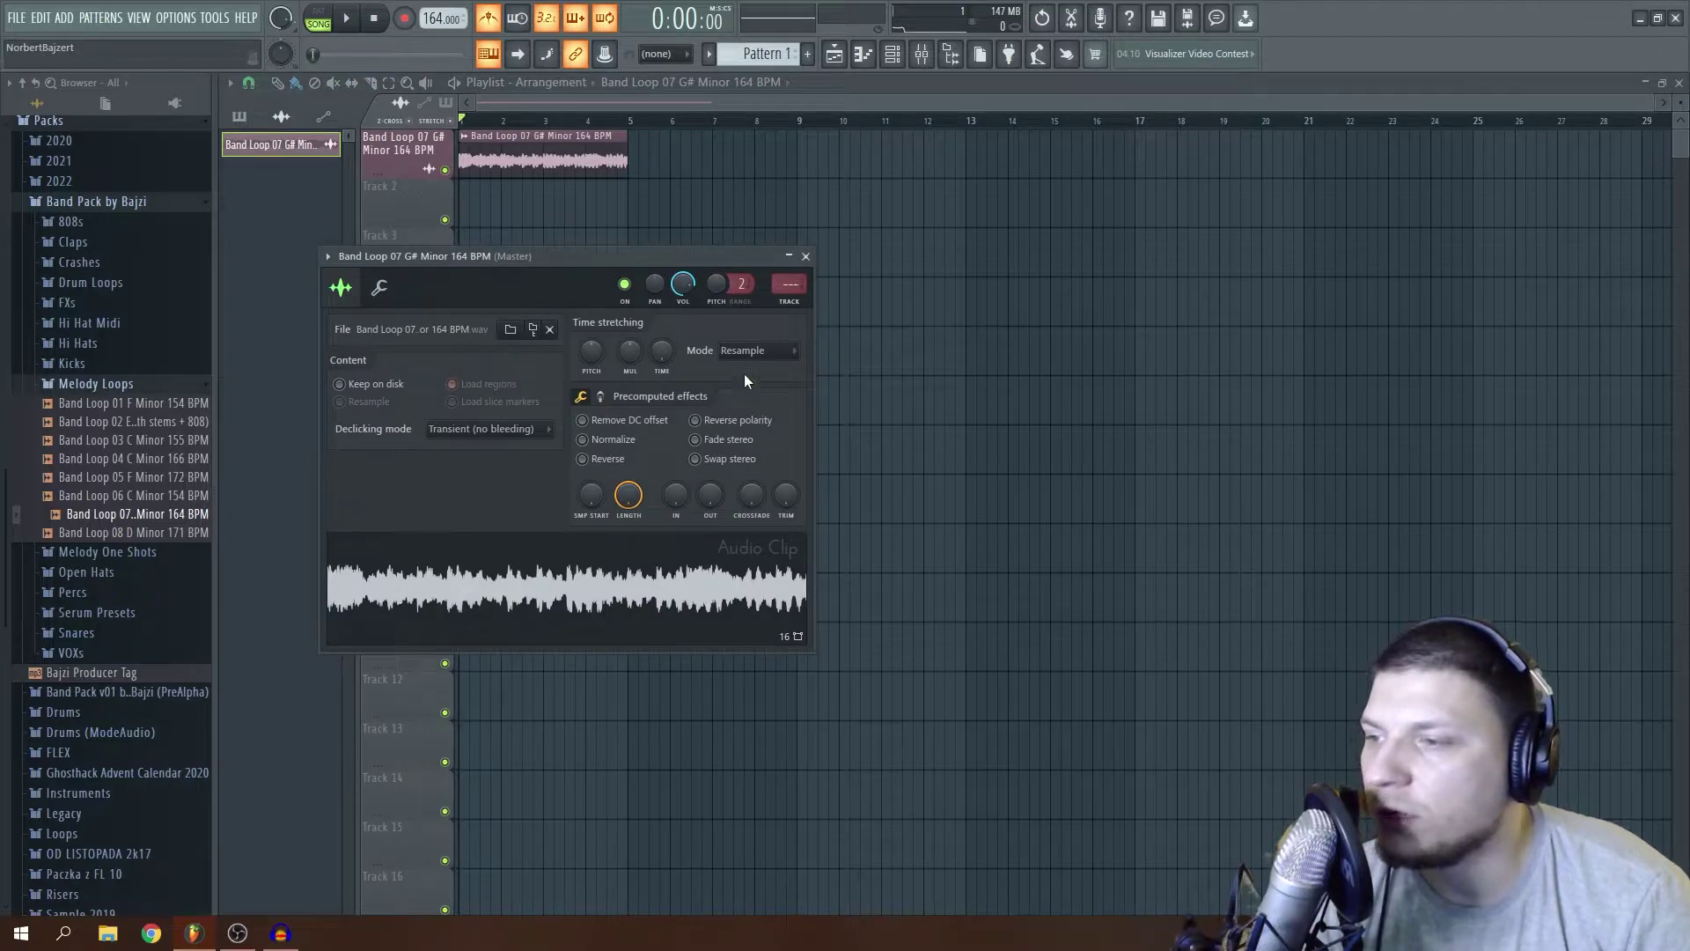
pyautogui.click(755, 350)
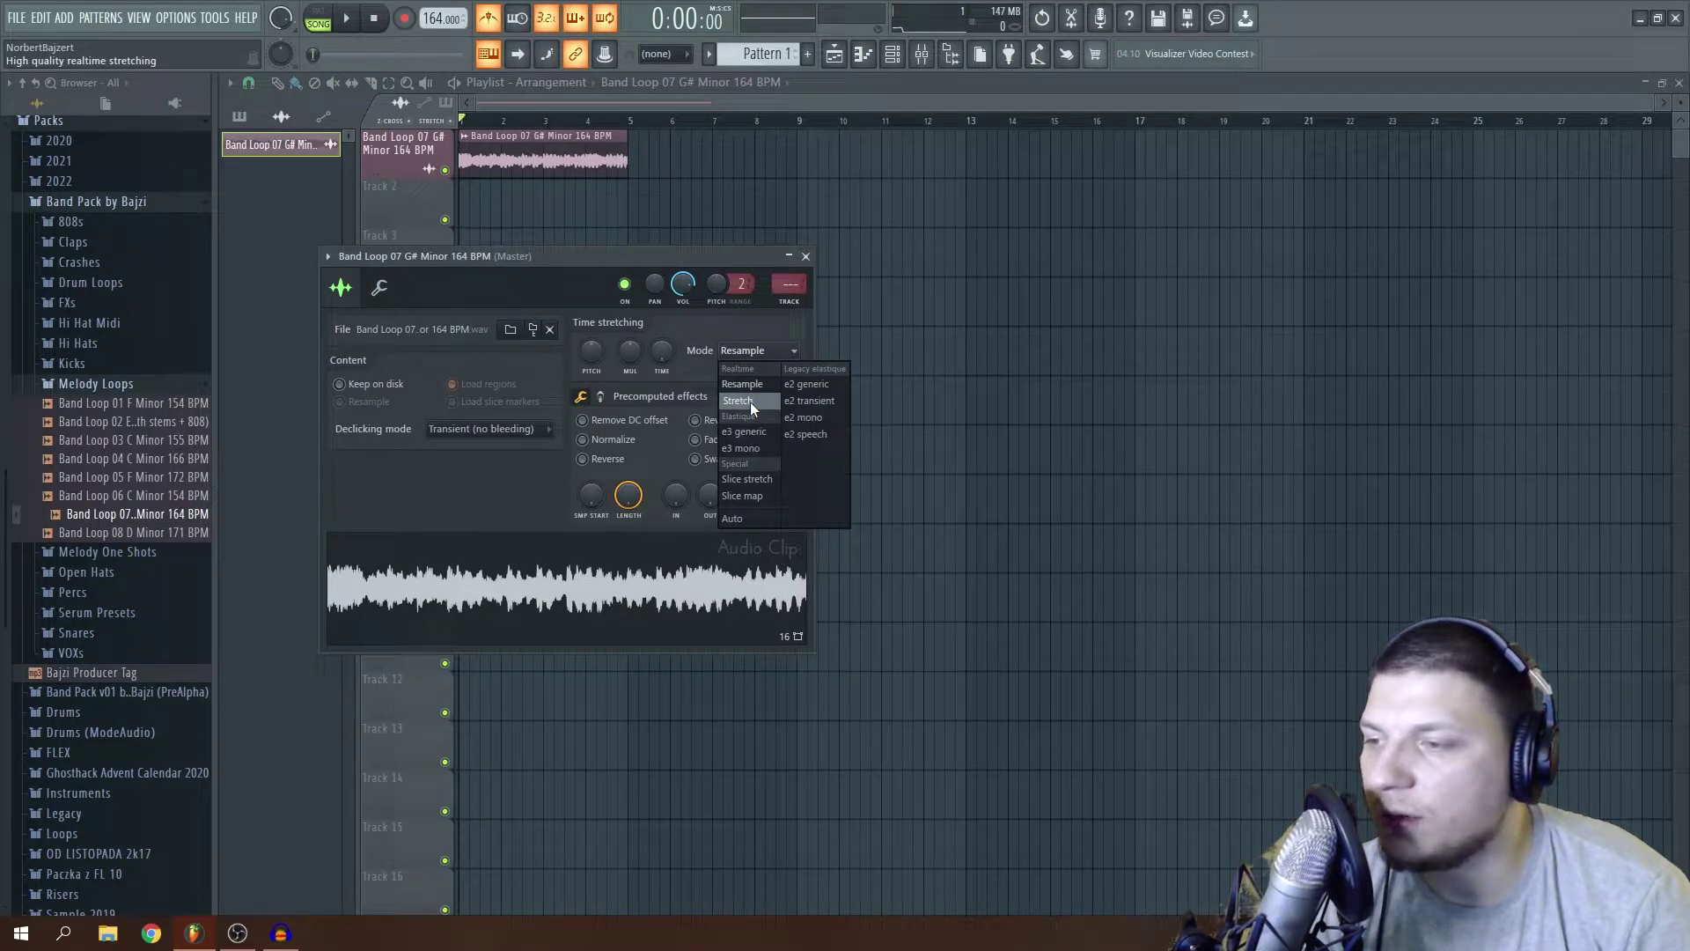
pyautogui.click(748, 402)
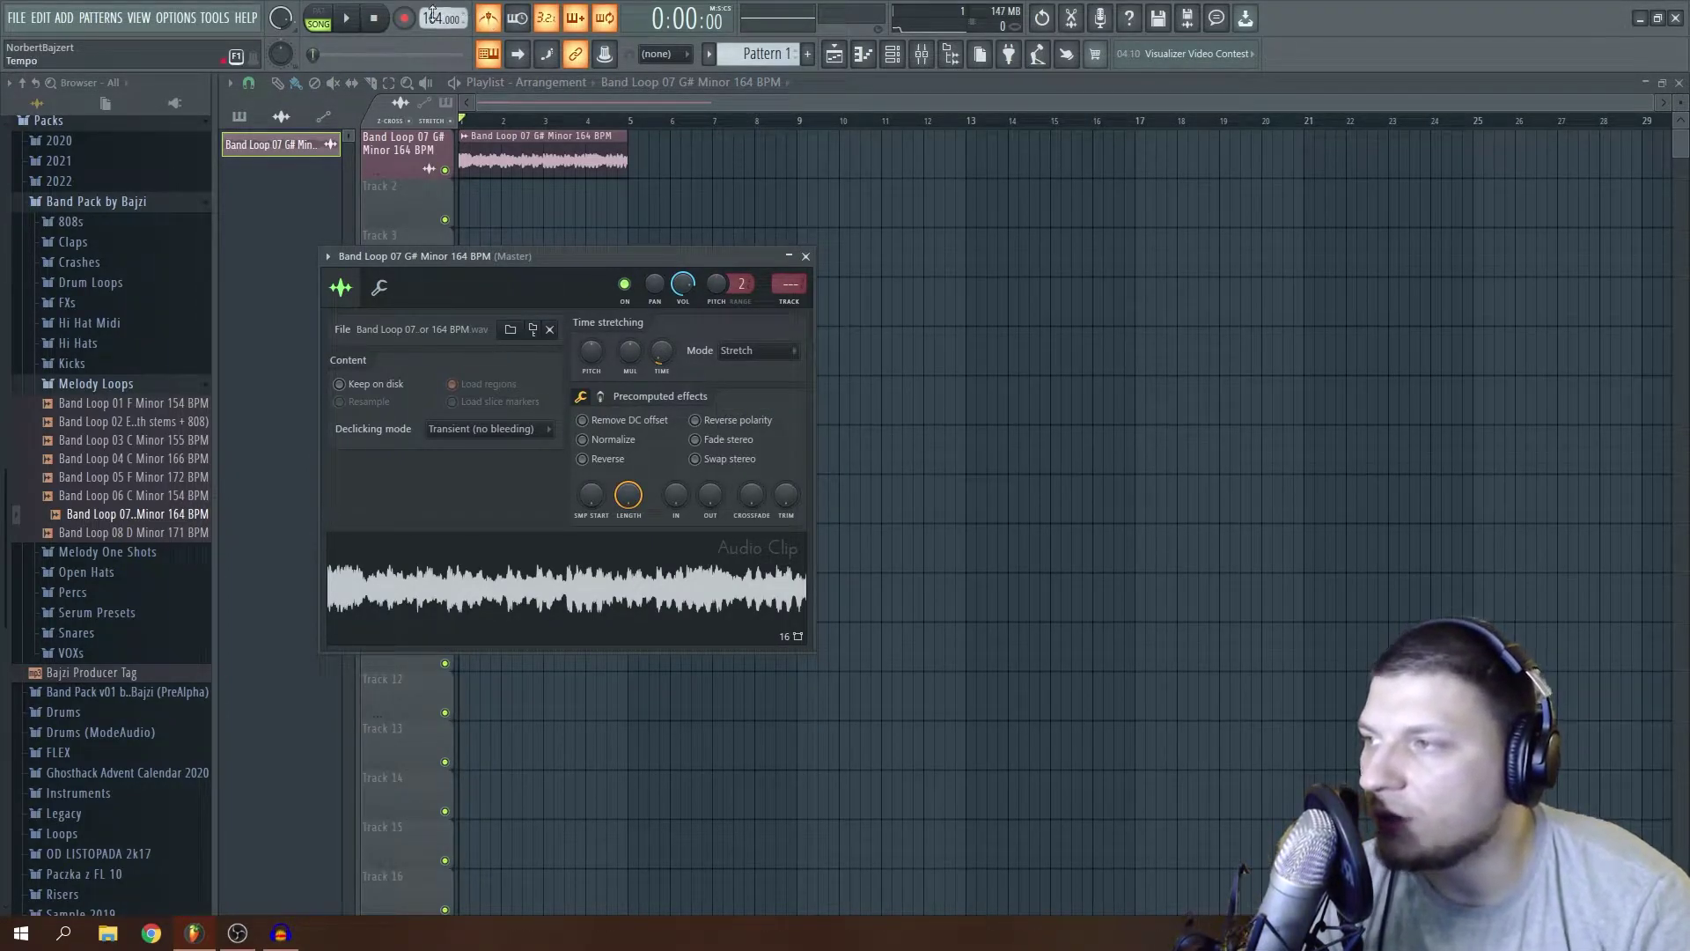
# Try playing the stretched loop at a tempo of 134 BPM with its pitch shifted by +500 cents.
pyautogui.click(349, 26)
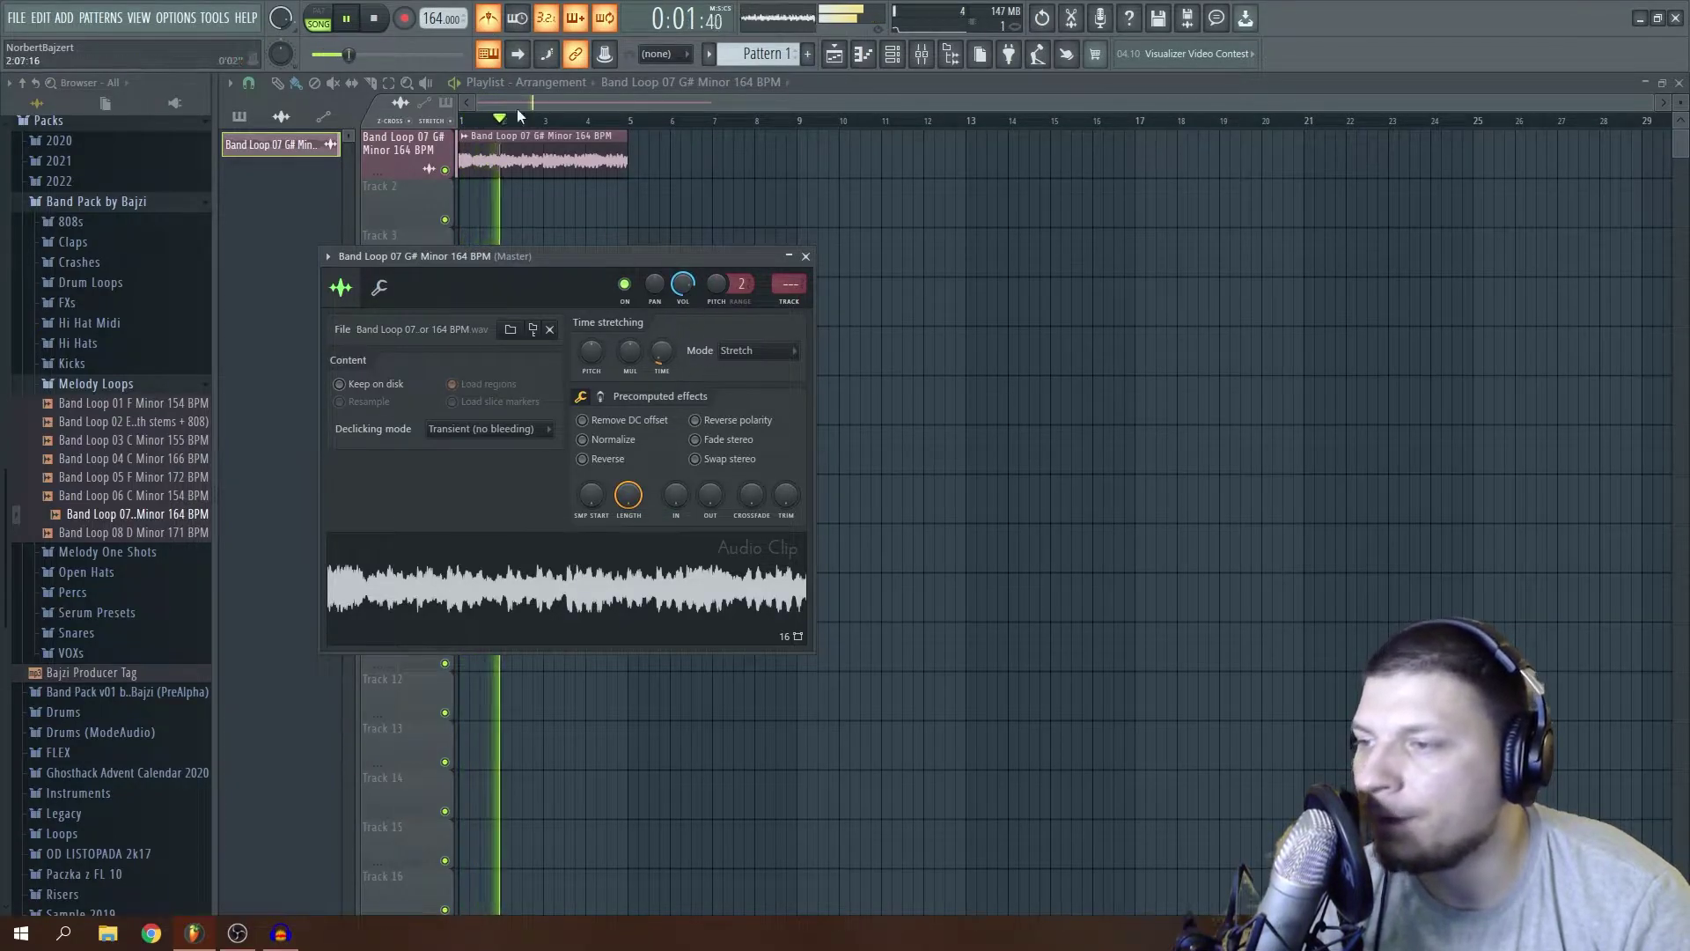
pyautogui.moveTo(439, 16); pyautogui.dragTo(440, 43)
pyautogui.press('space')
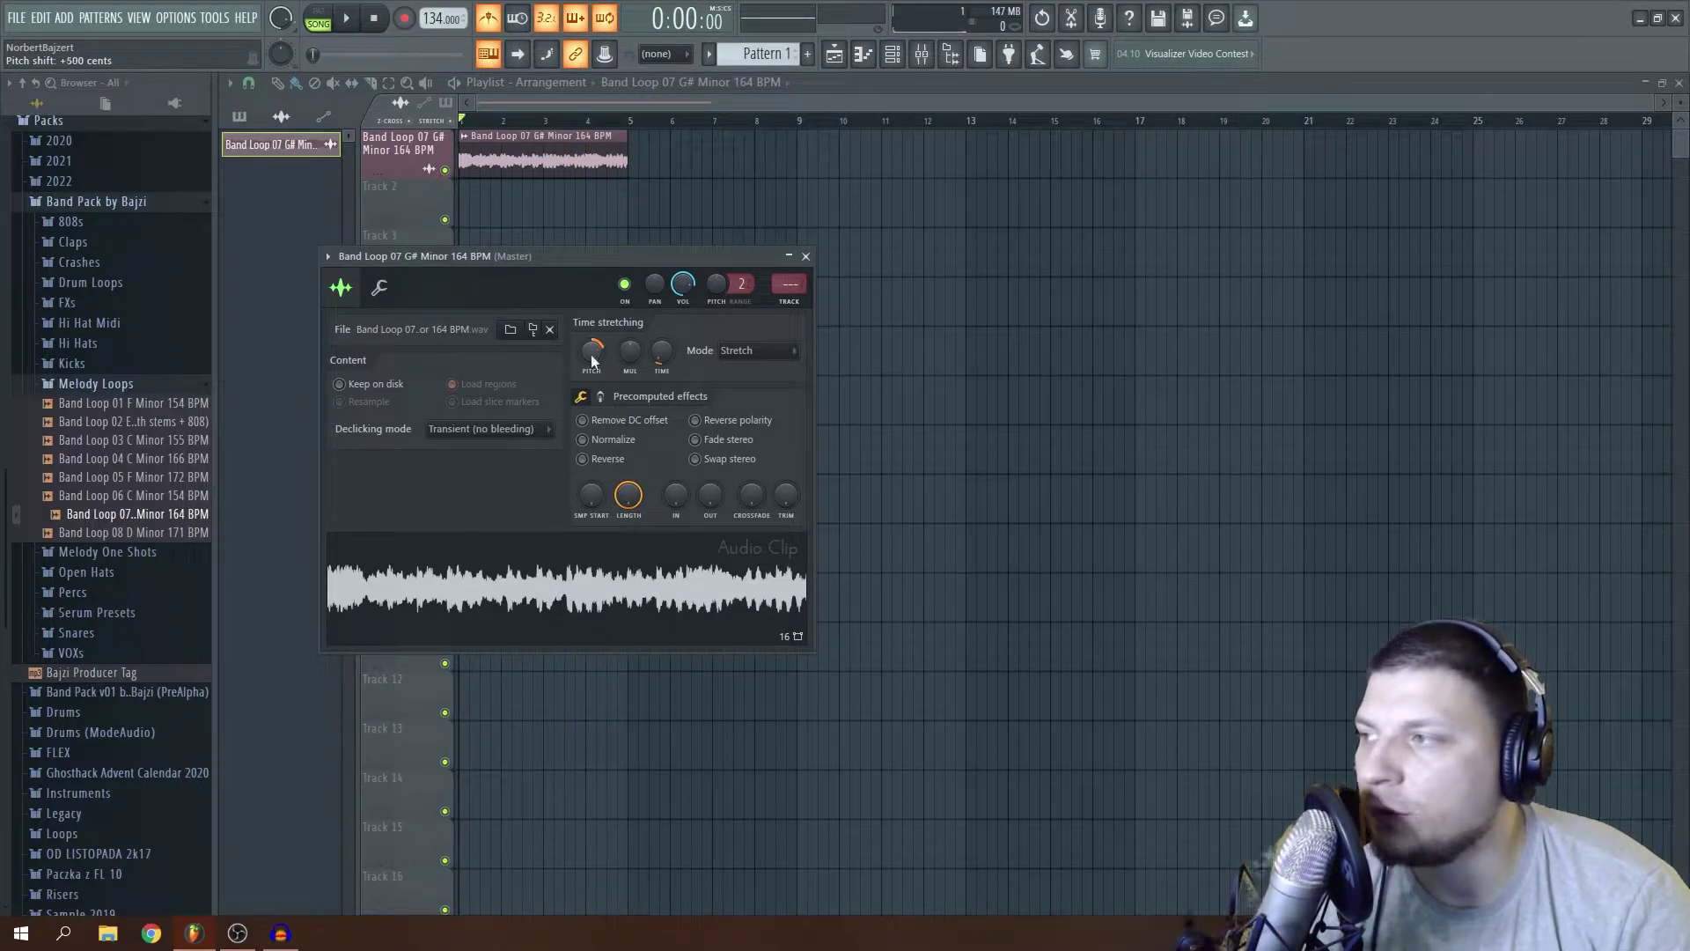
pyautogui.press('space')
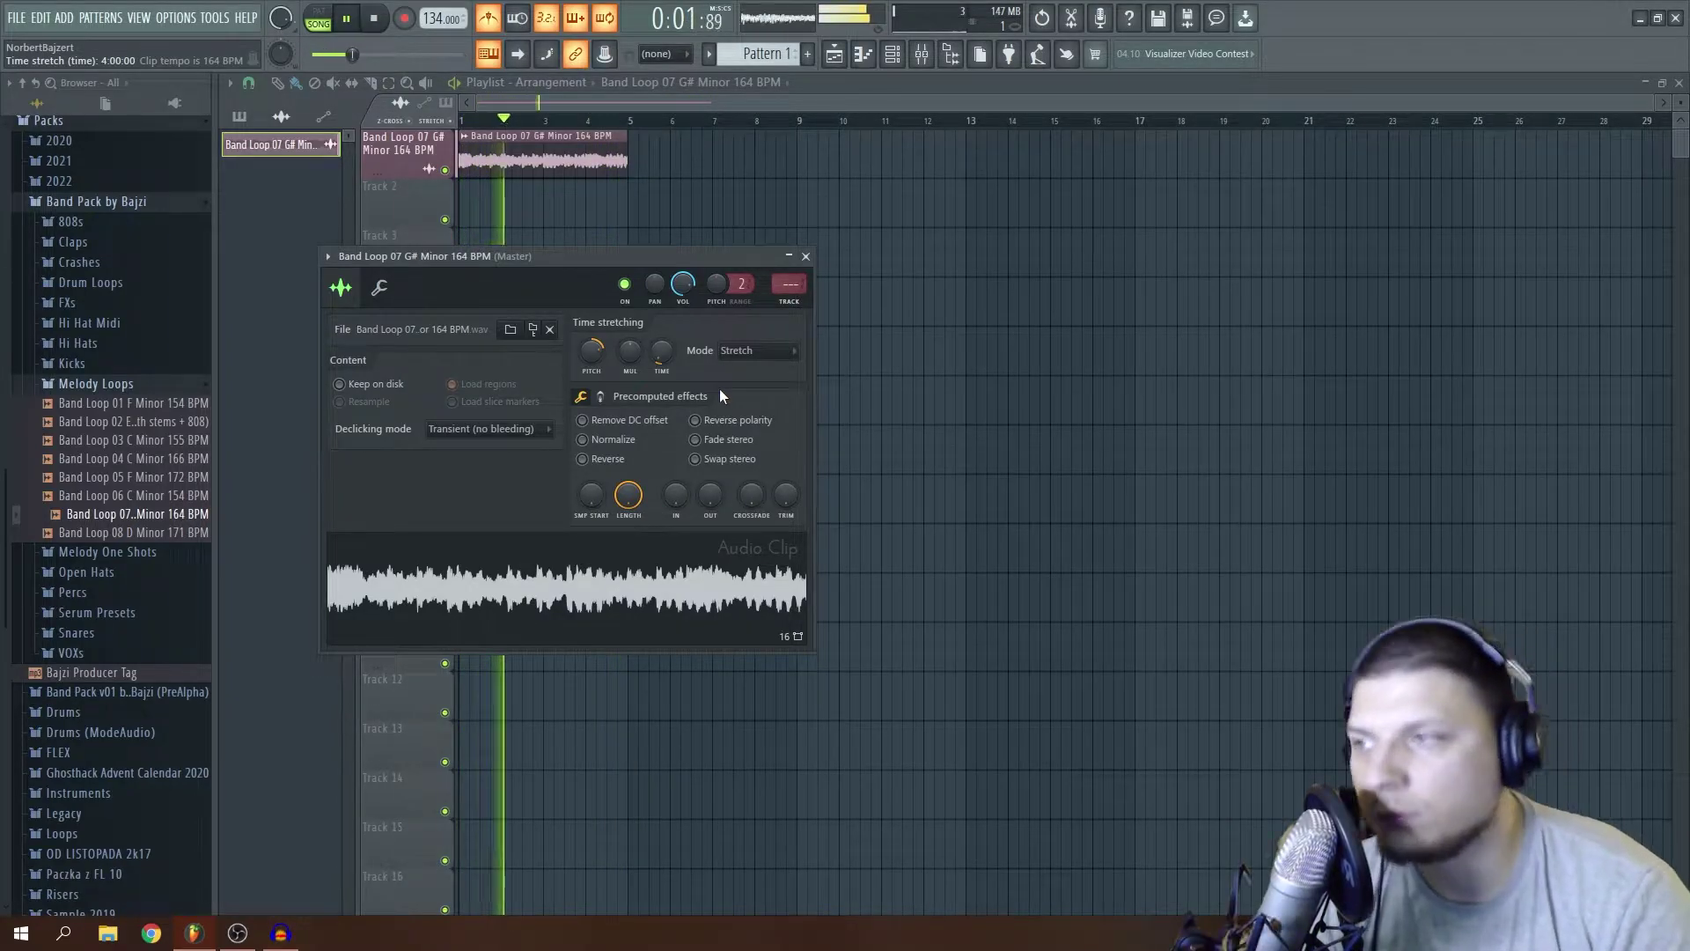
pyautogui.press('space')
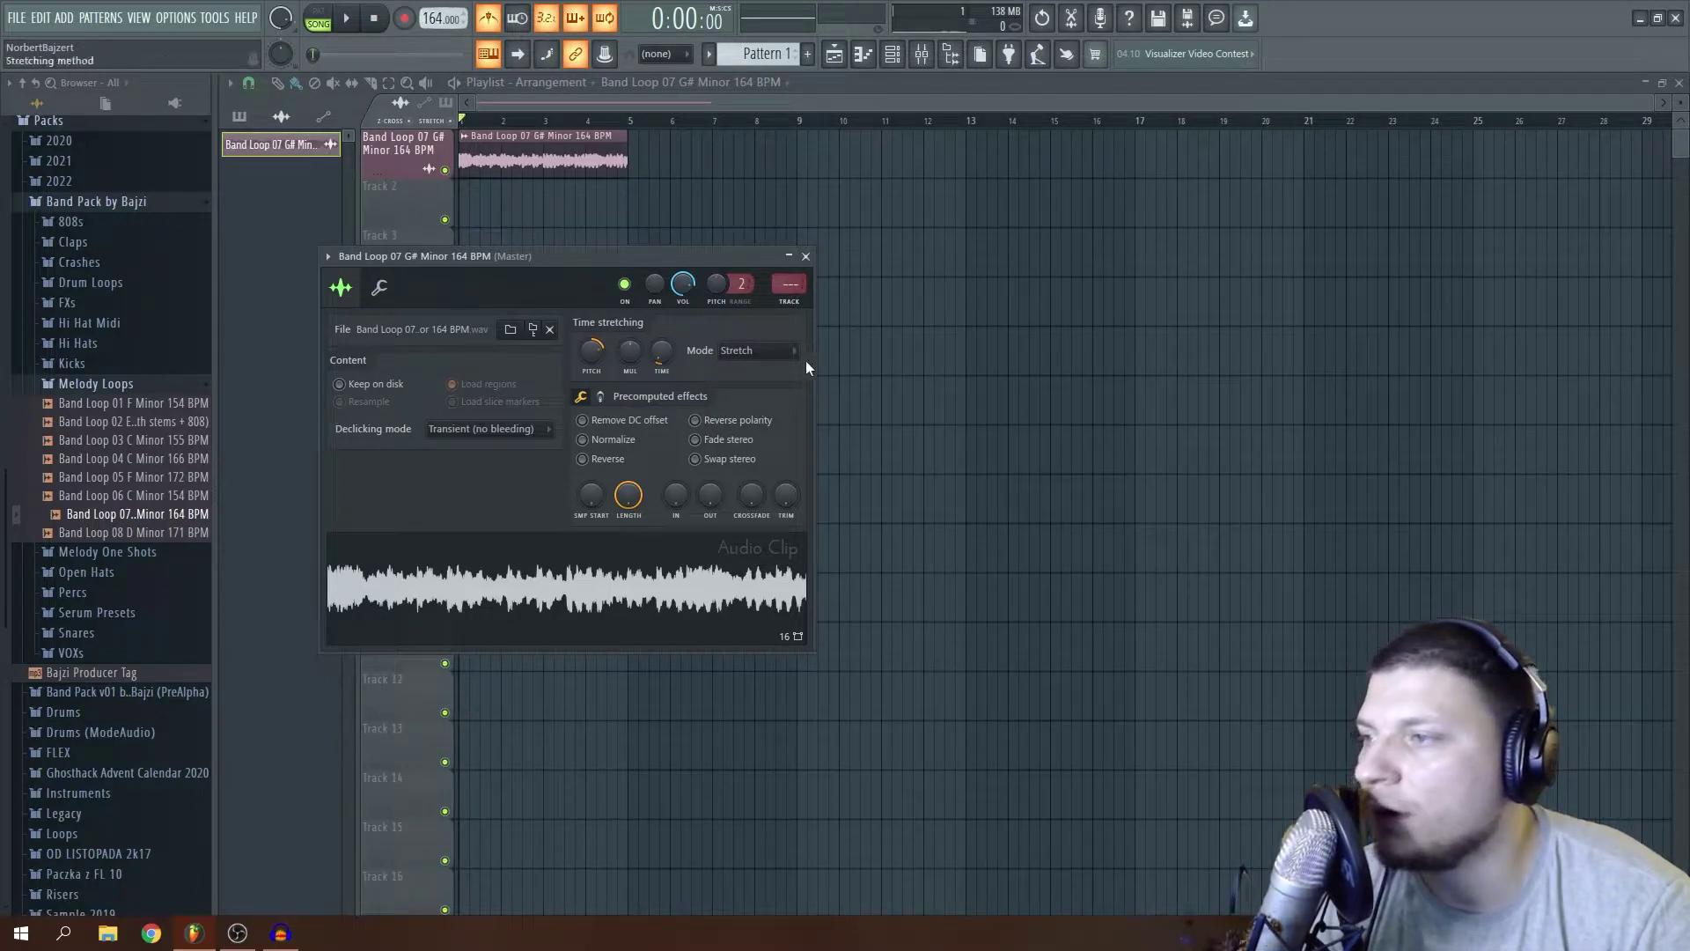
pyautogui.click(805, 256)
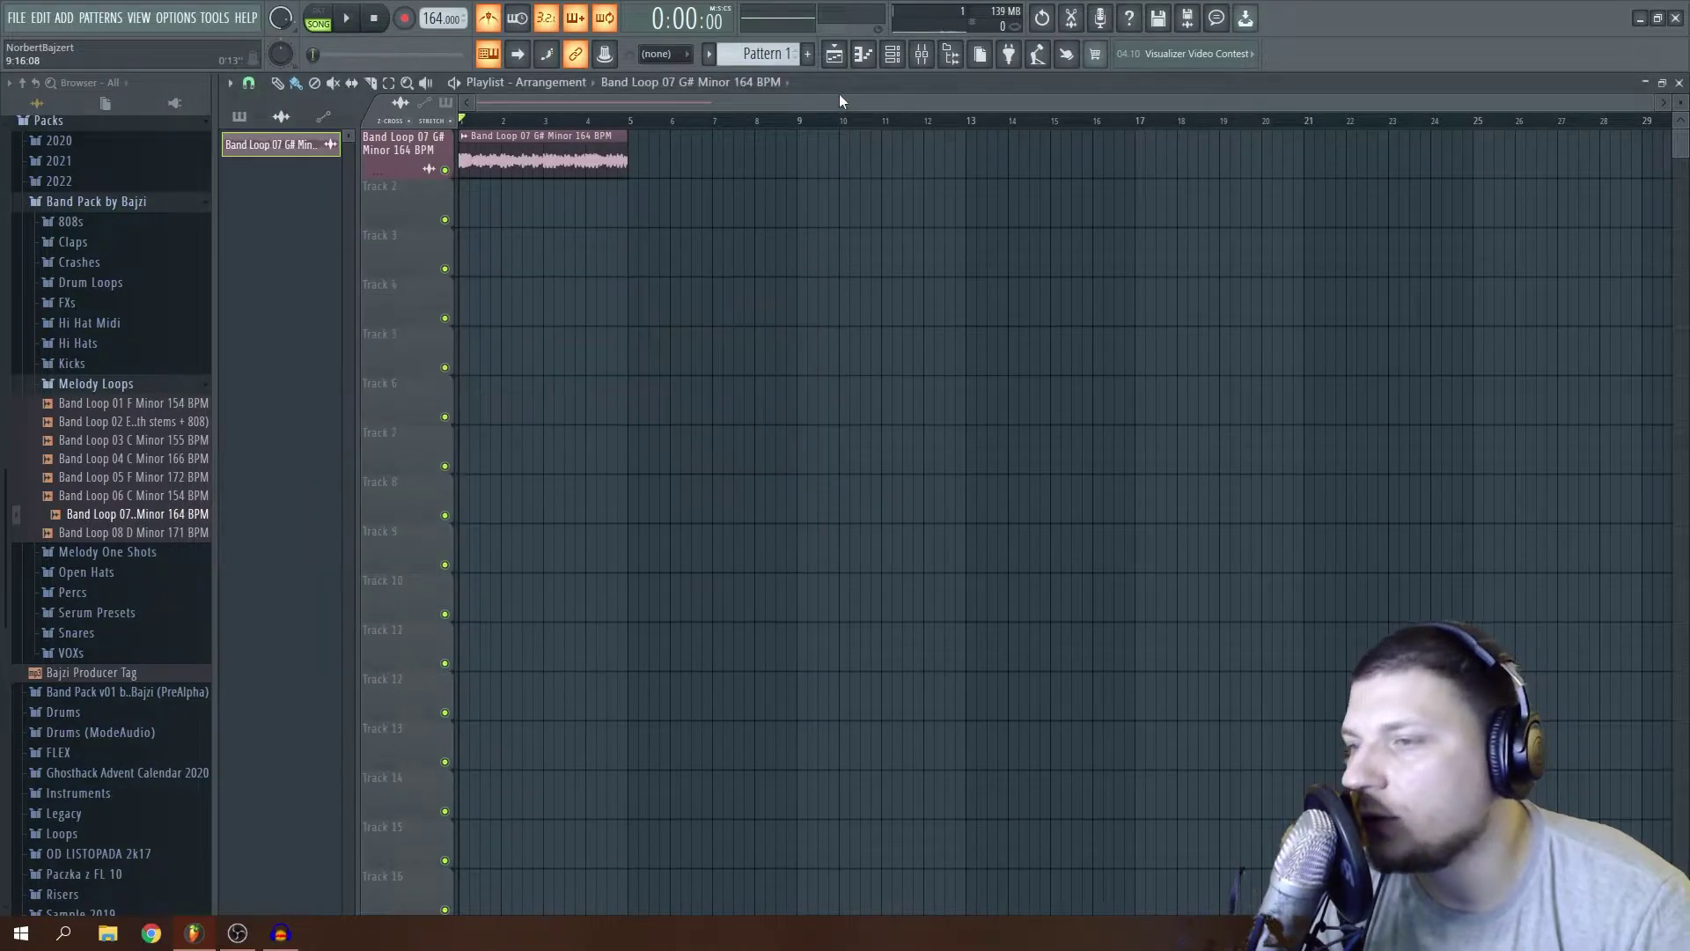
# Open the loop's sample in a new Fruity Slicer channel and slice it by Beat.
pyautogui.doubleClick(574, 156)
pyautogui.rightClick(660, 570)
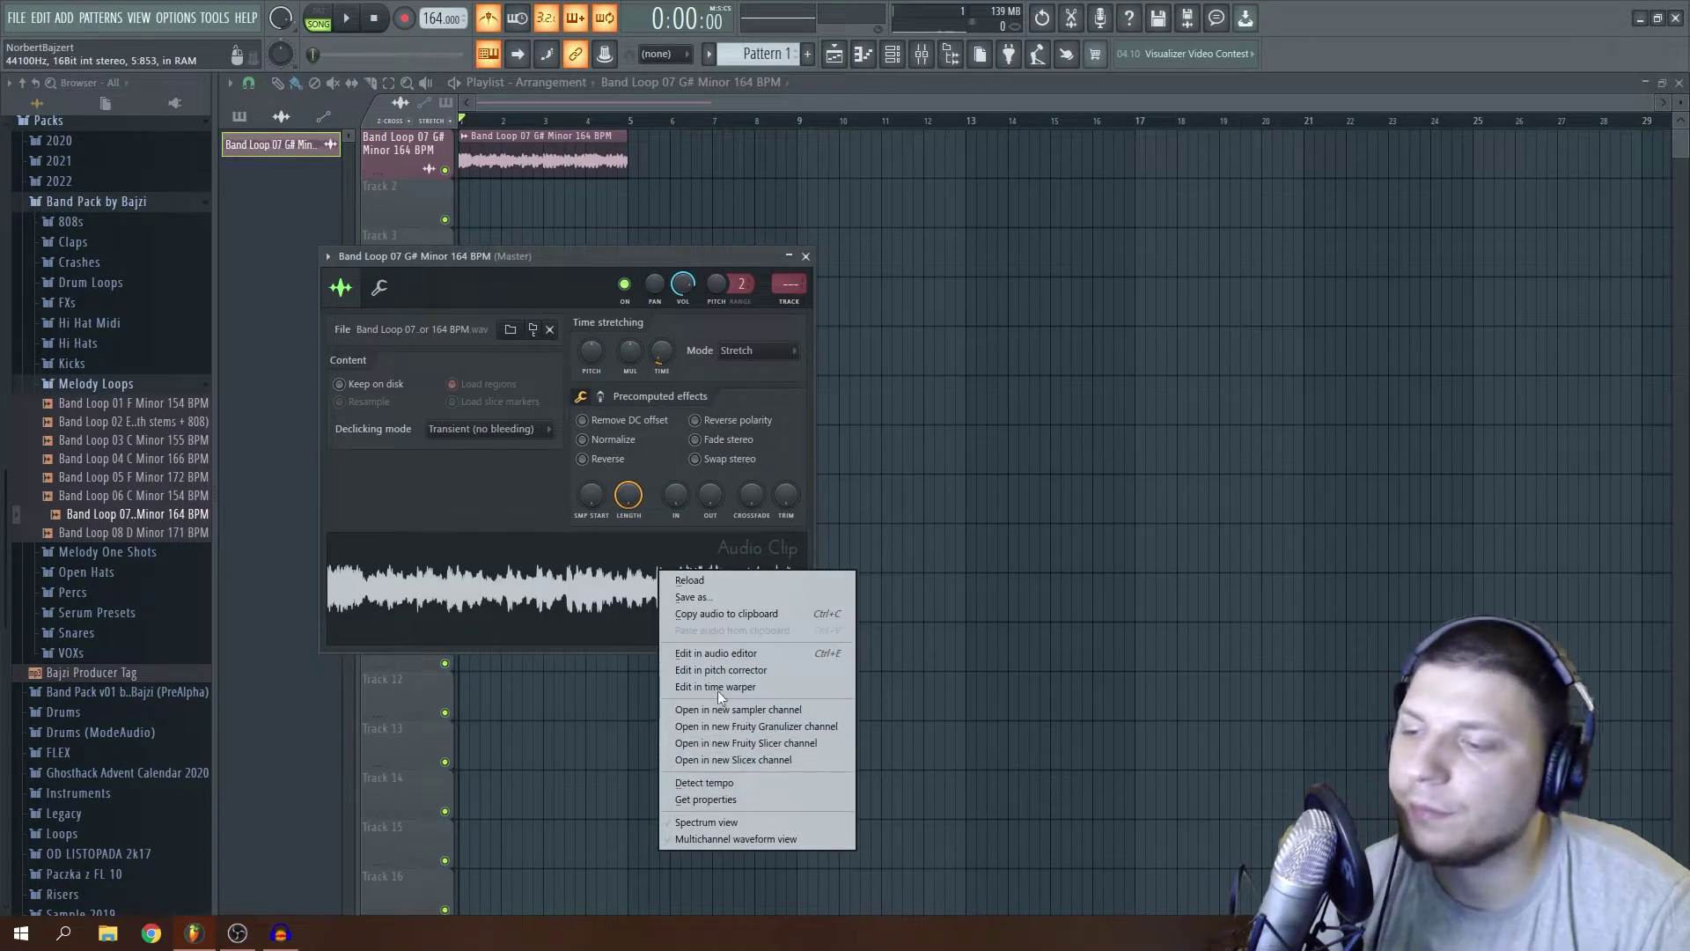
pyautogui.click(734, 743)
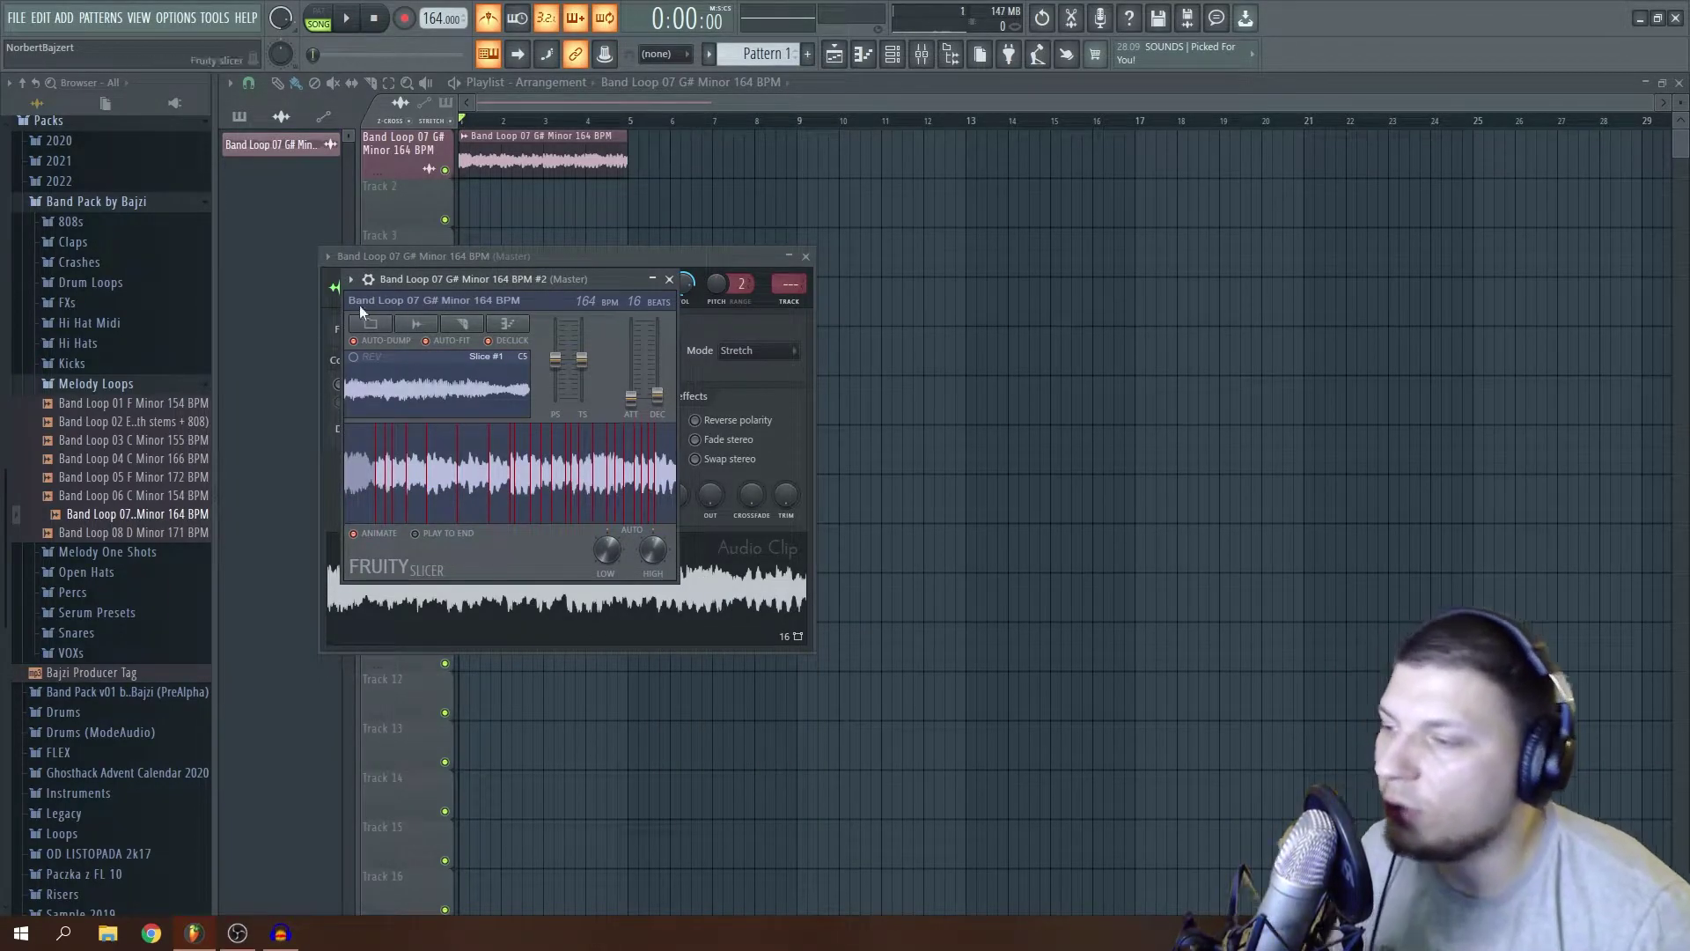
pyautogui.click(459, 326)
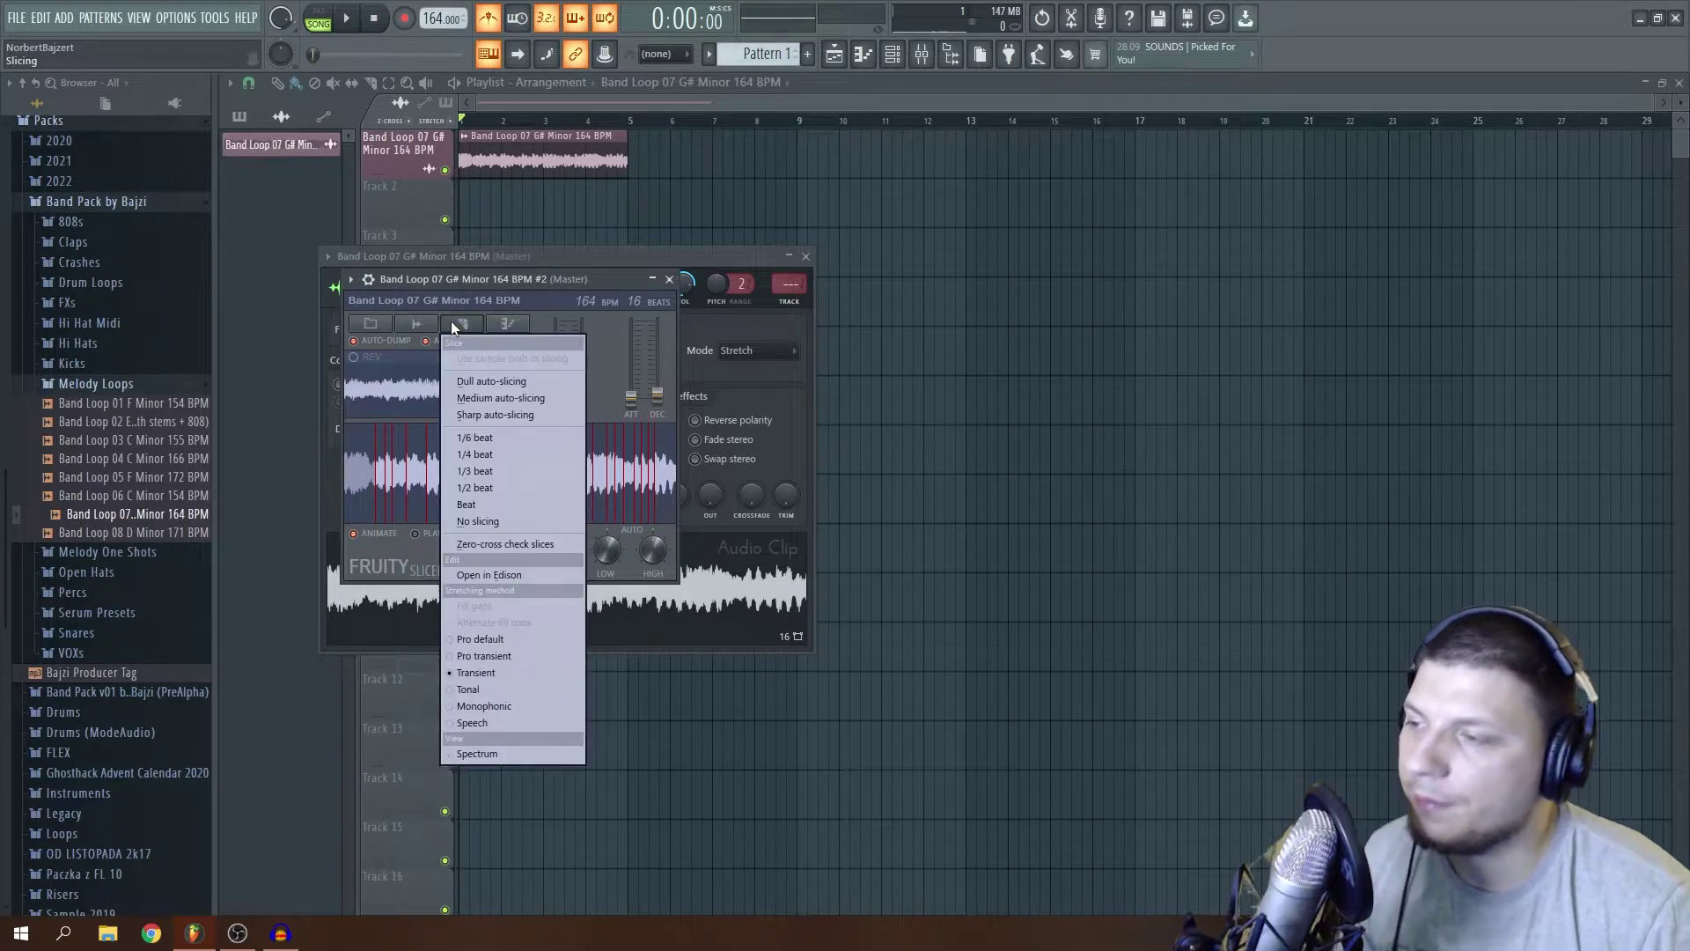
pyautogui.click(495, 503)
# Open the sliced channel's piano roll and play its slices in pattern mode.
pyautogui.click(892, 53)
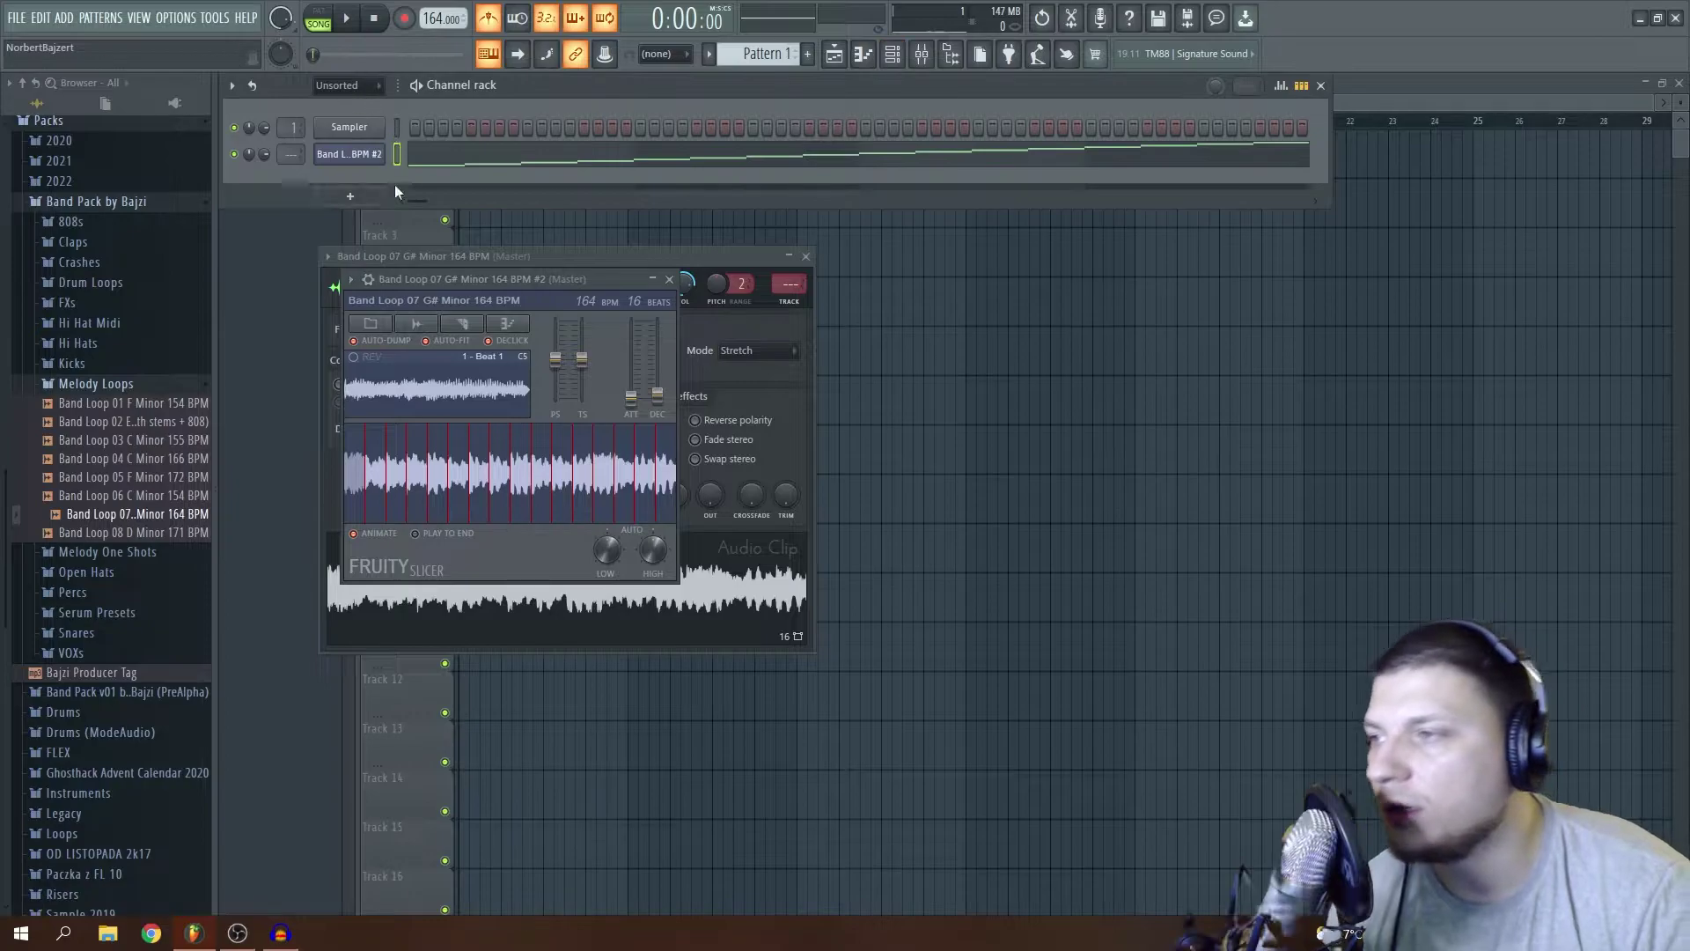
pyautogui.click(457, 161)
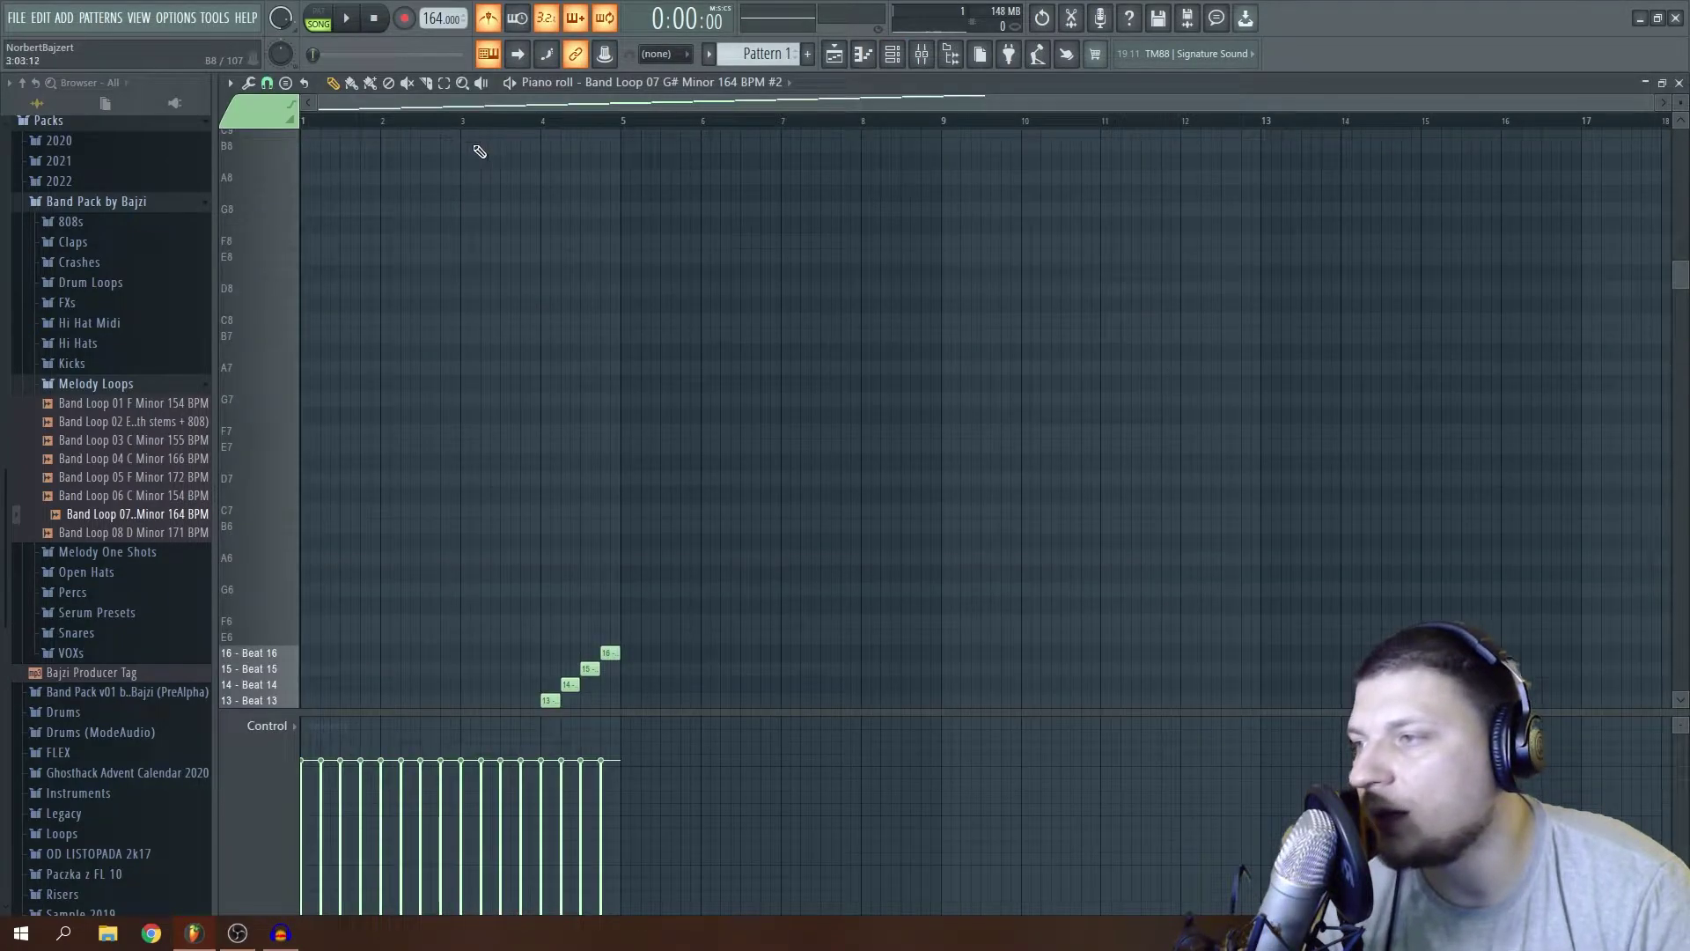
pyautogui.click(324, 18)
pyautogui.scroll(-5, 513, 260)
pyautogui.press('space')
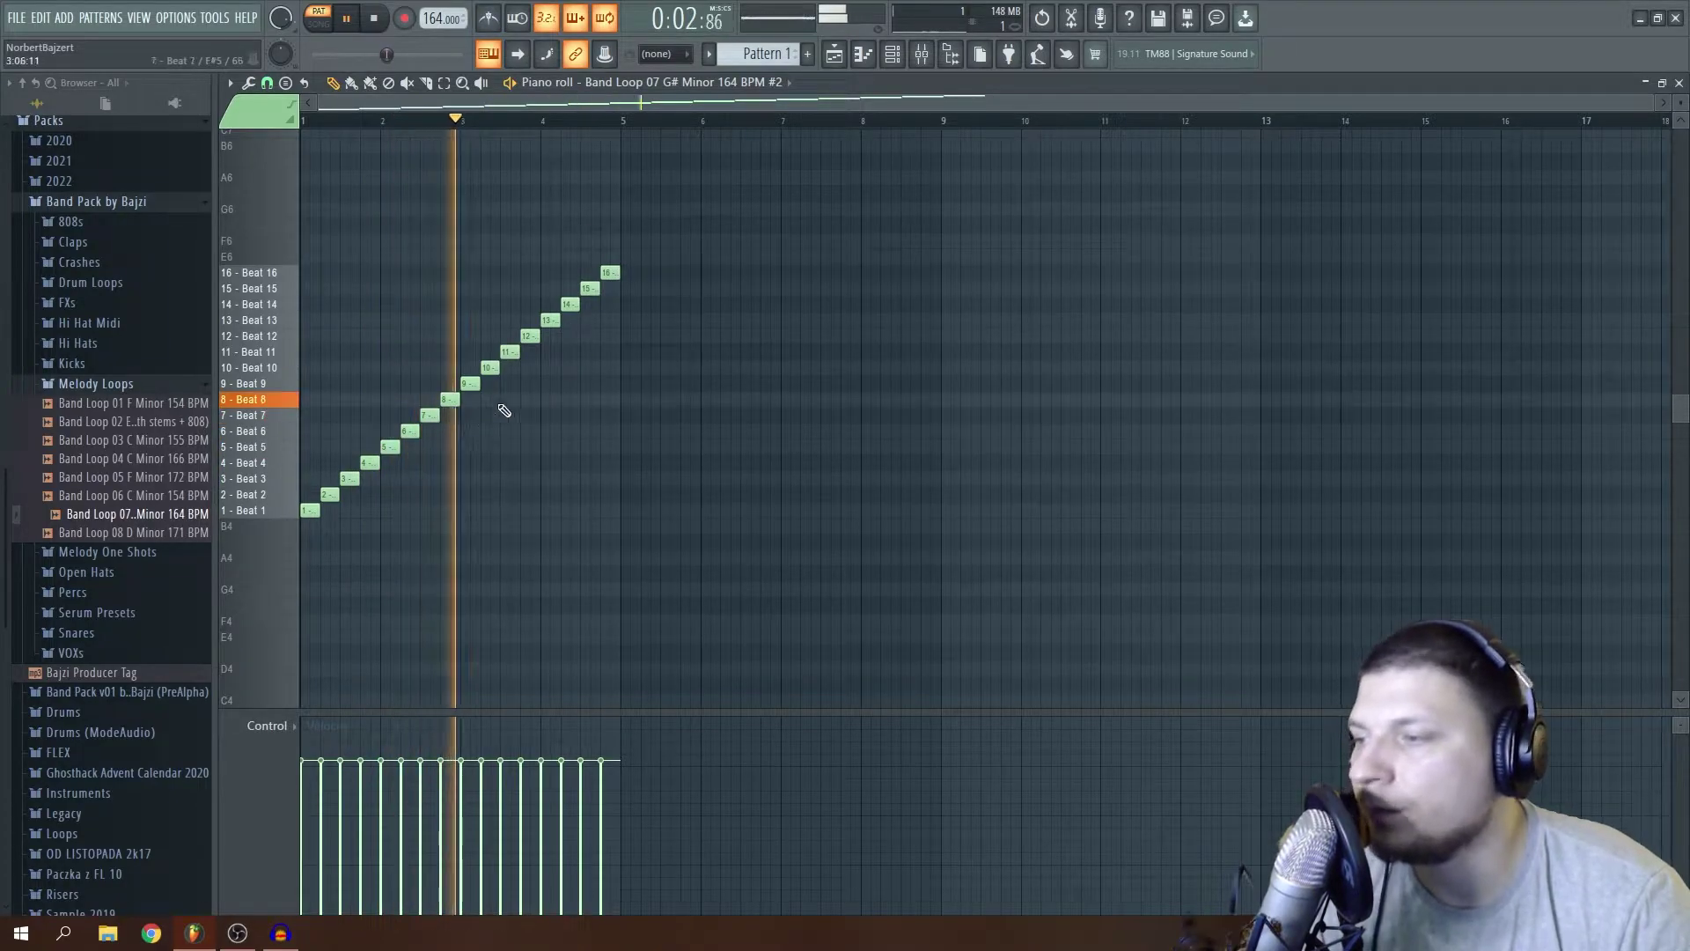
# Set the slices' fade in to 10 ms in Fruity Slicer while listening to the pattern.
pyautogui.click(893, 55)
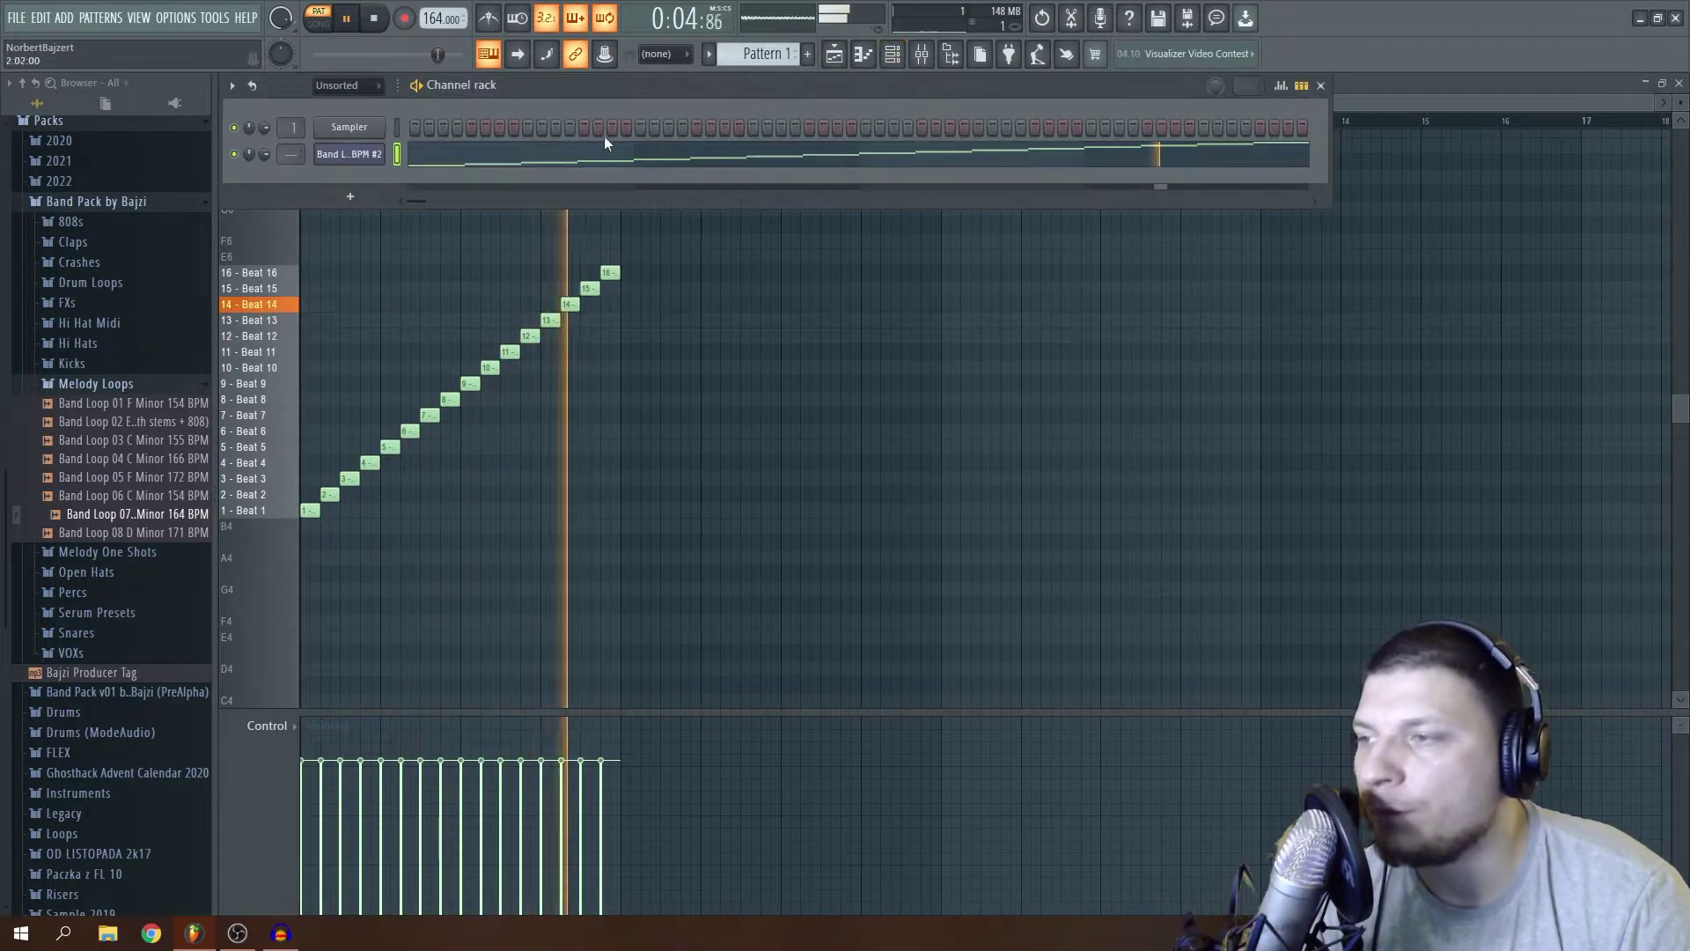
pyautogui.click(374, 156)
pyautogui.press('space')
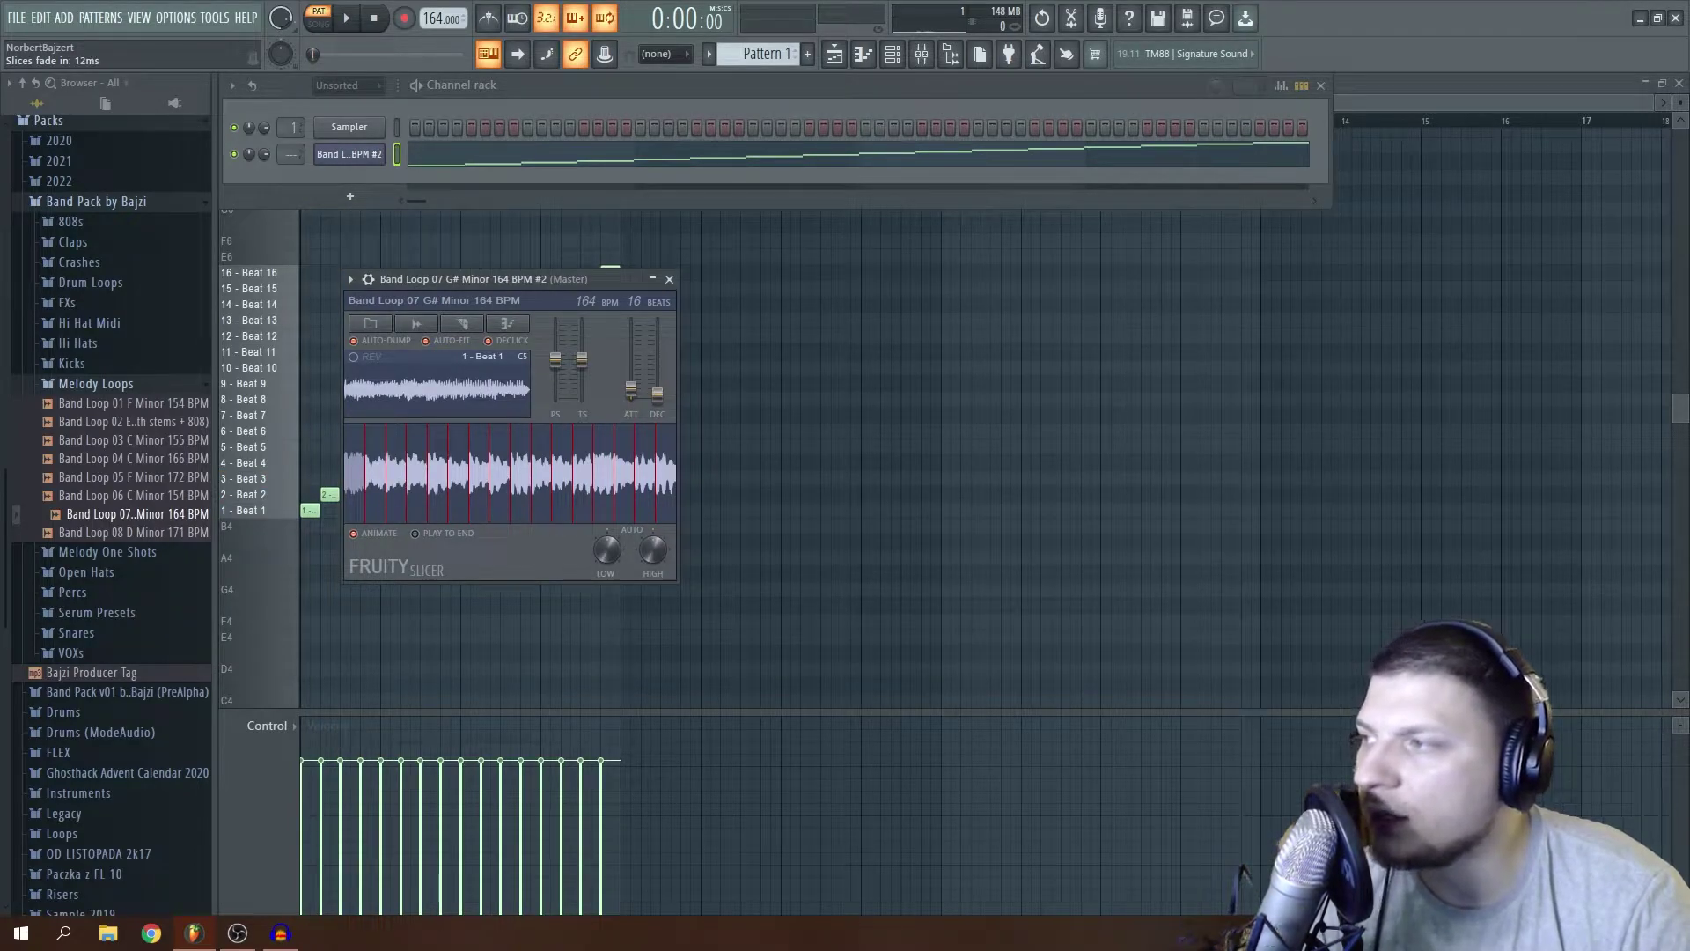
pyautogui.press('space')
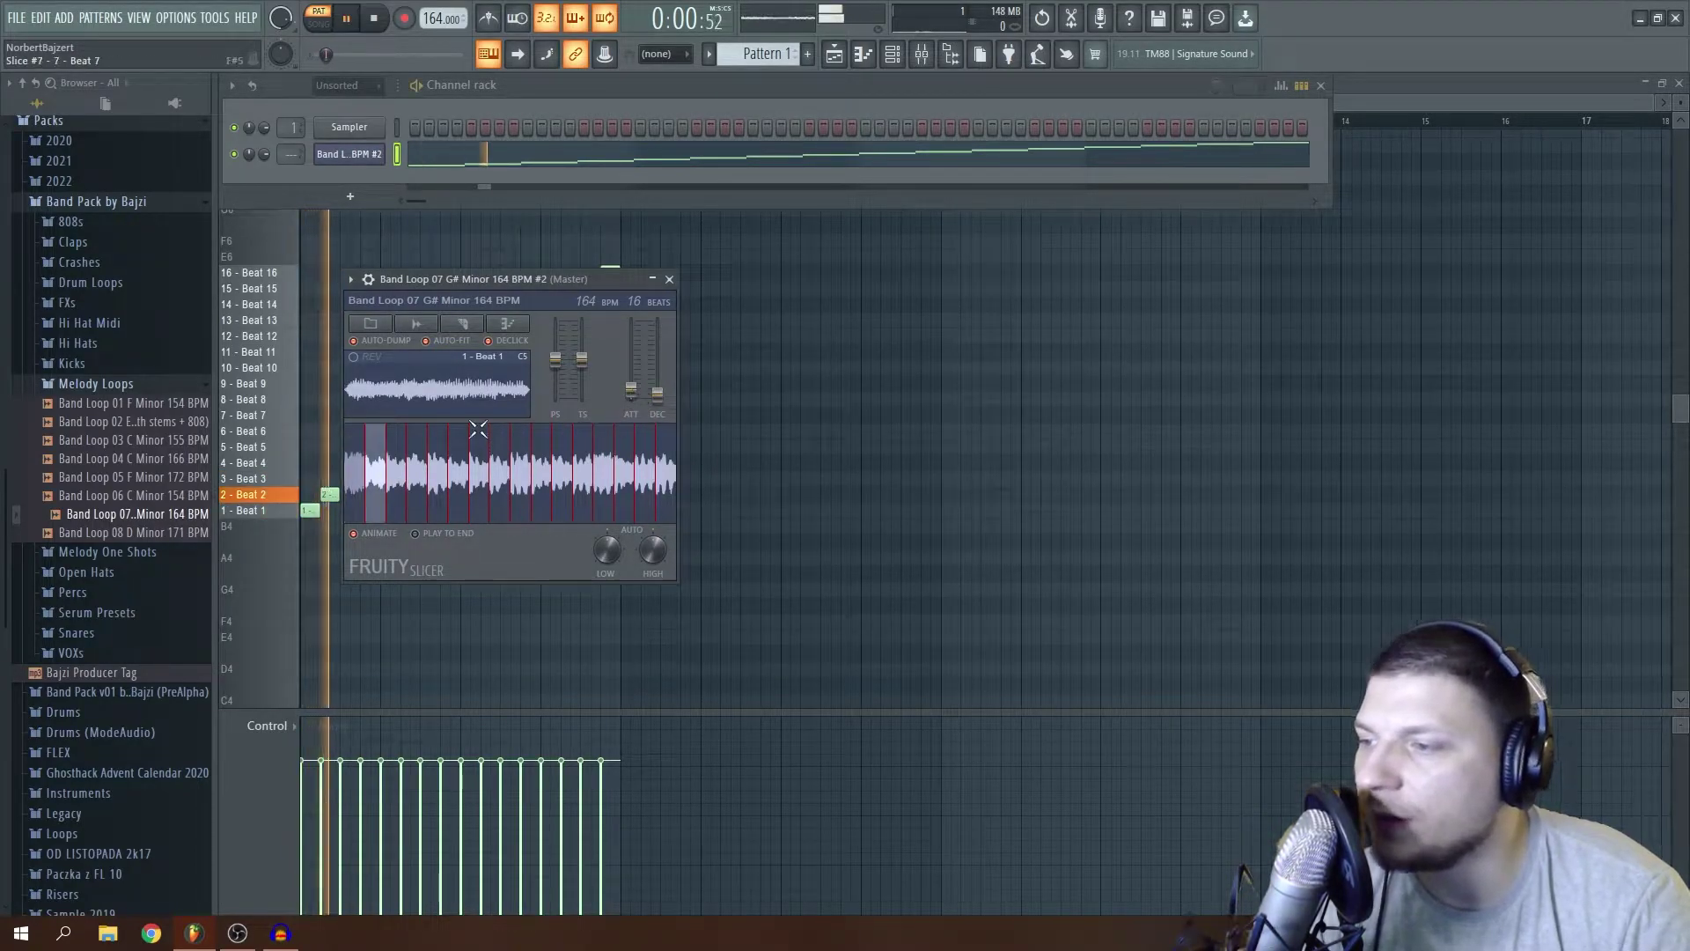
pyautogui.moveTo(633, 391); pyautogui.dragTo(632, 385)
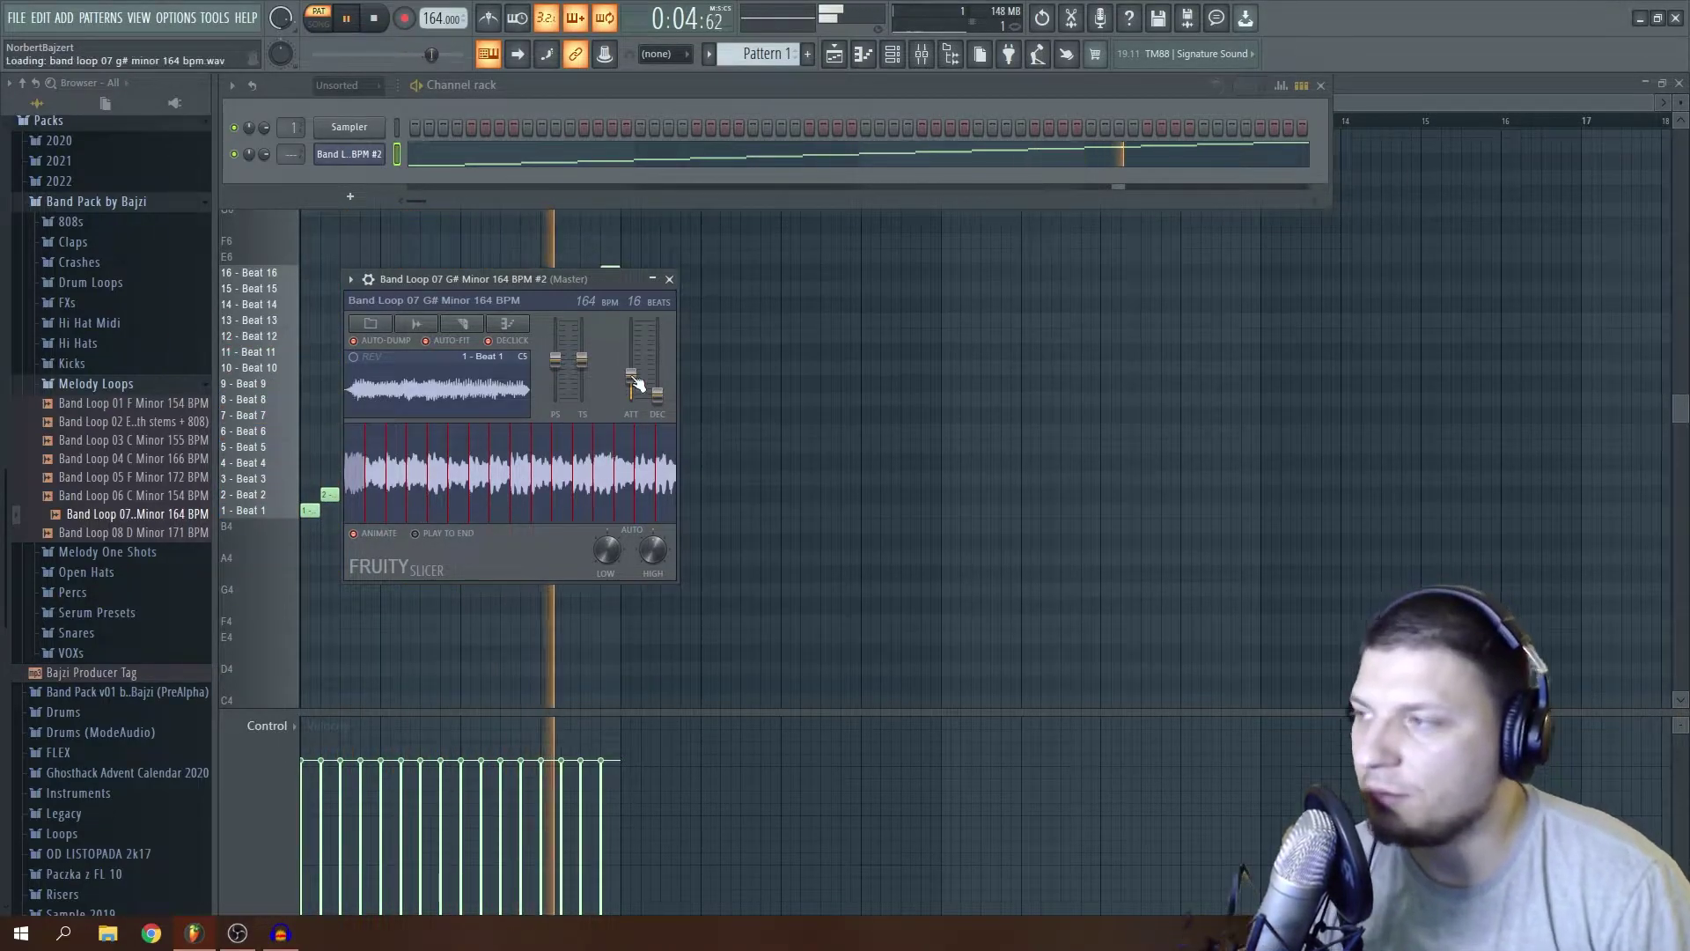
pyautogui.moveTo(632, 377); pyautogui.dragTo(632, 391)
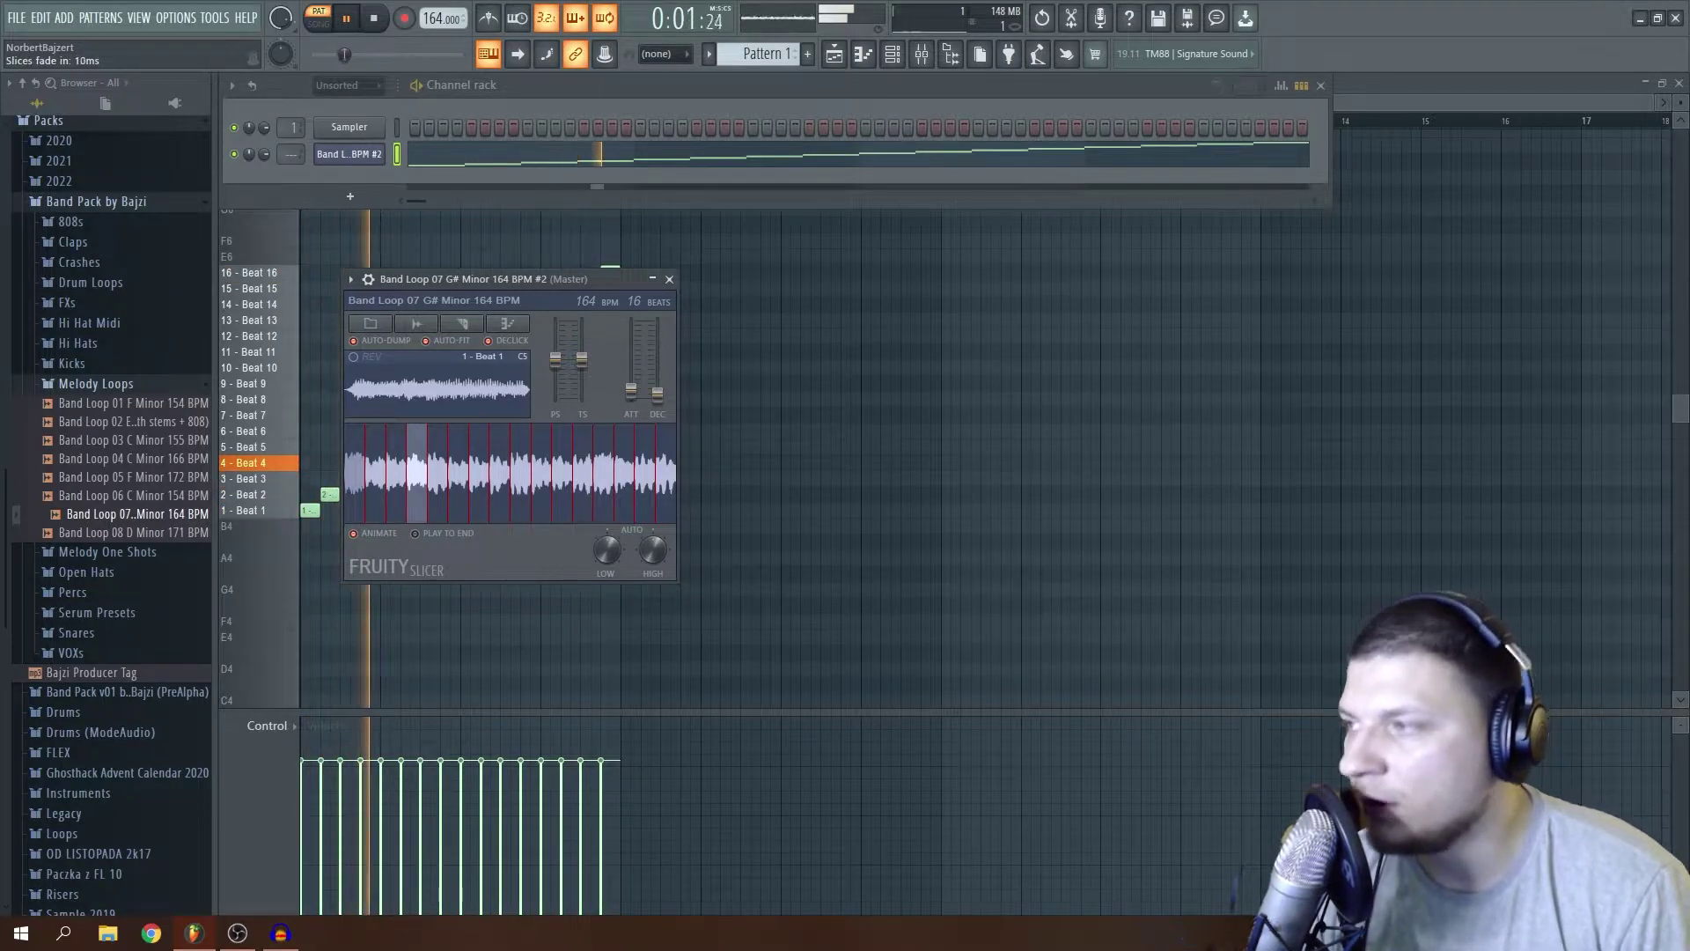
pyautogui.click(671, 280)
pyautogui.rightClick(788, 323)
pyautogui.press('space')
# Delete all the slice notes from the piano roll.
pyautogui.moveTo(628, 250); pyautogui.dragTo(389, 479)
pyautogui.press('super')
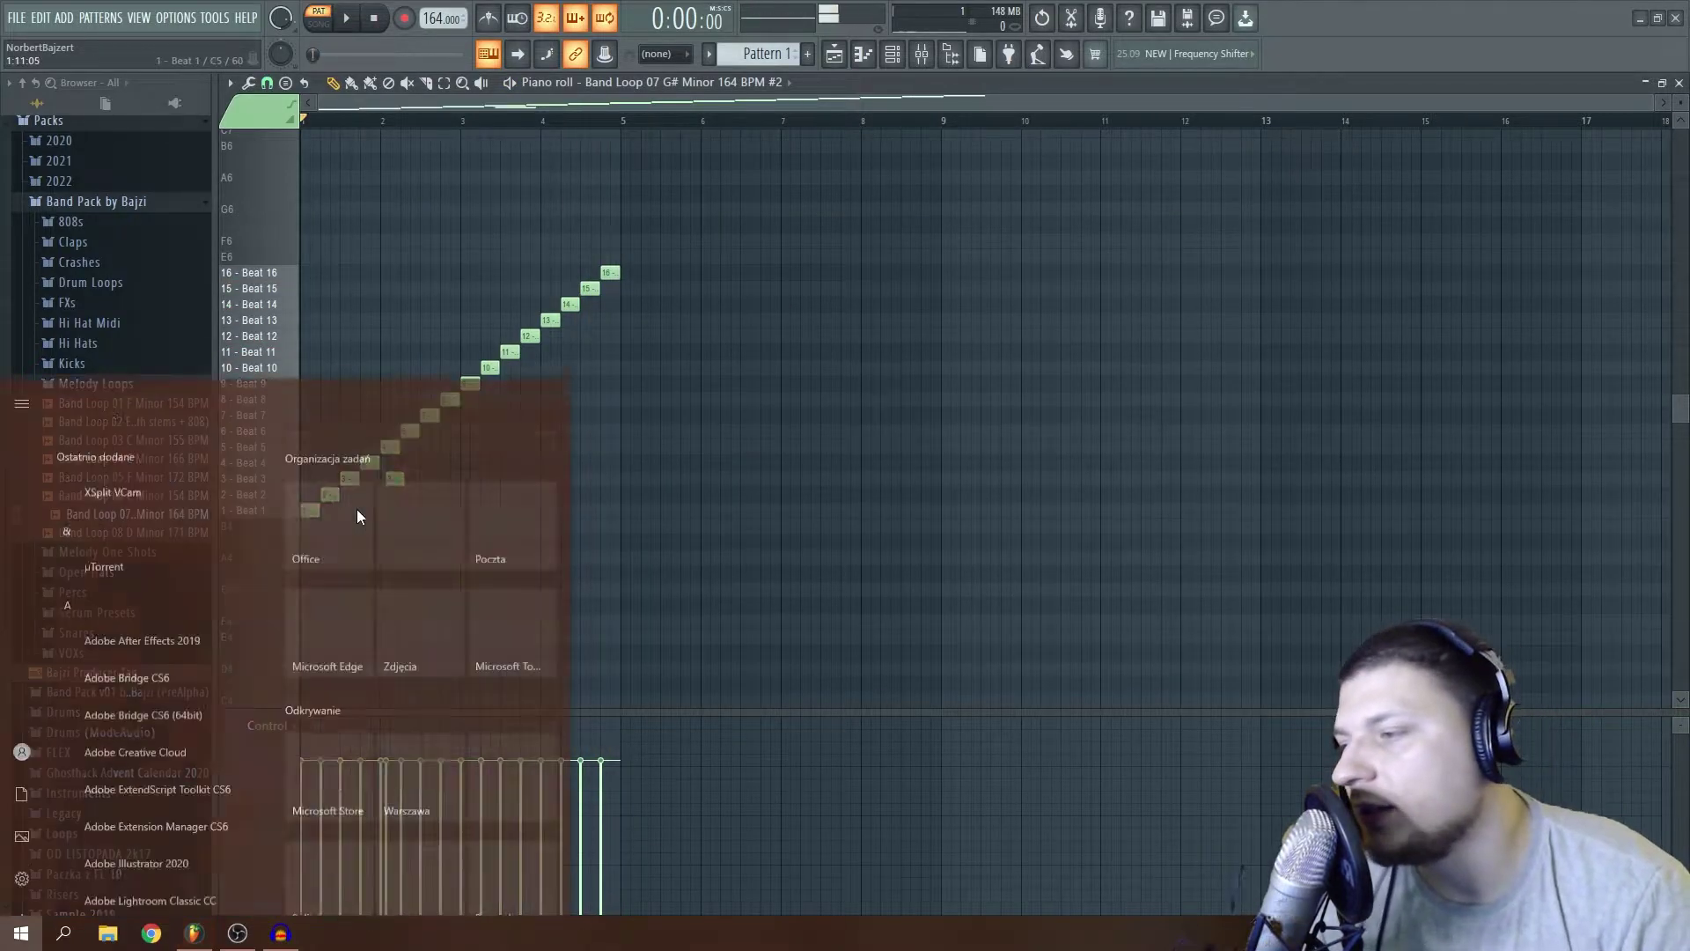
pyautogui.press('super')
pyautogui.moveTo(676, 262); pyautogui.dragTo(300, 643)
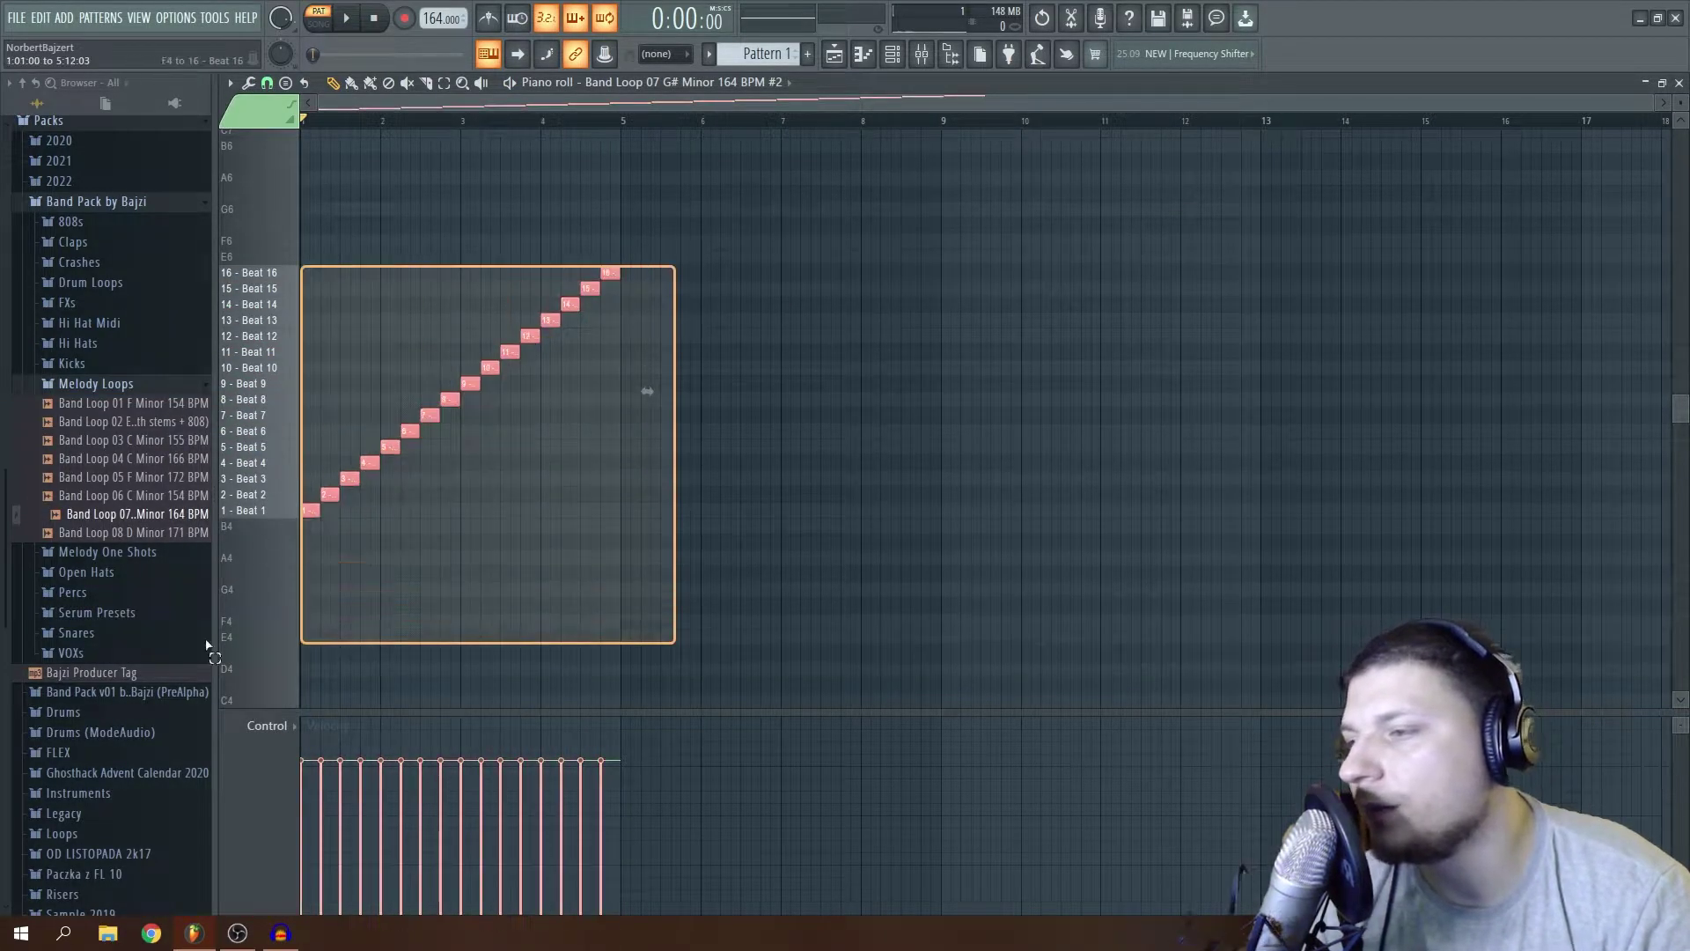
pyautogui.press('Delete')
# Fill bar 1 with one-beat slice notes in the order Beat 1, Beat 7, Beat 2, Beat 4.
pyautogui.click(306, 510)
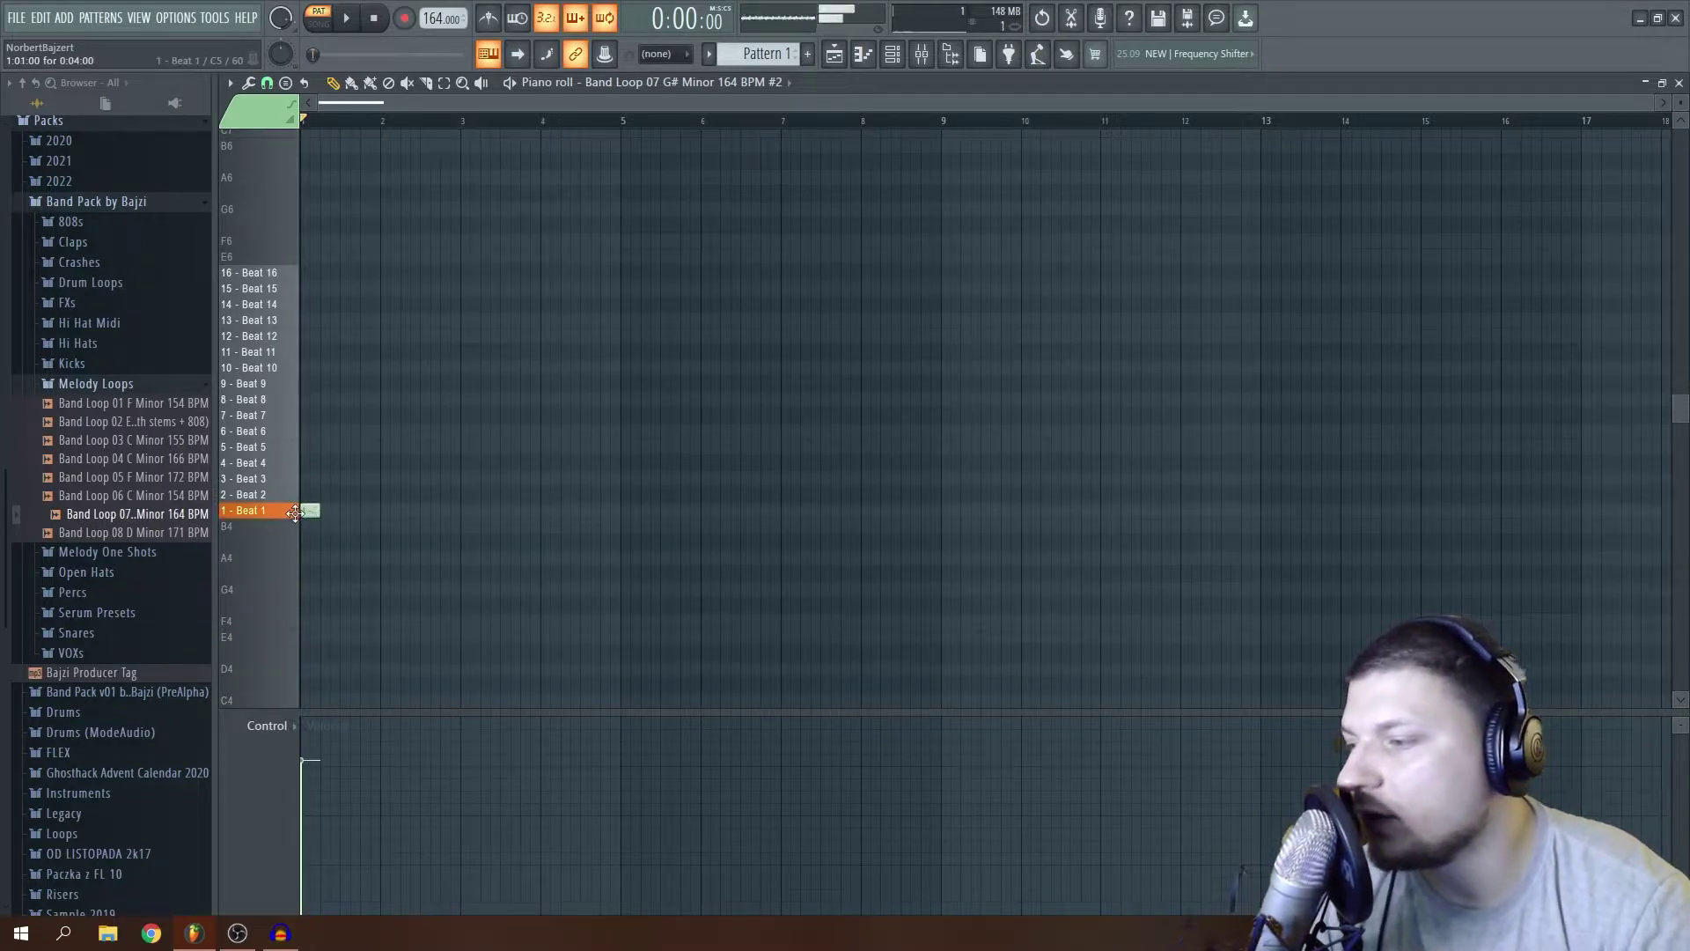
pyautogui.click(327, 415)
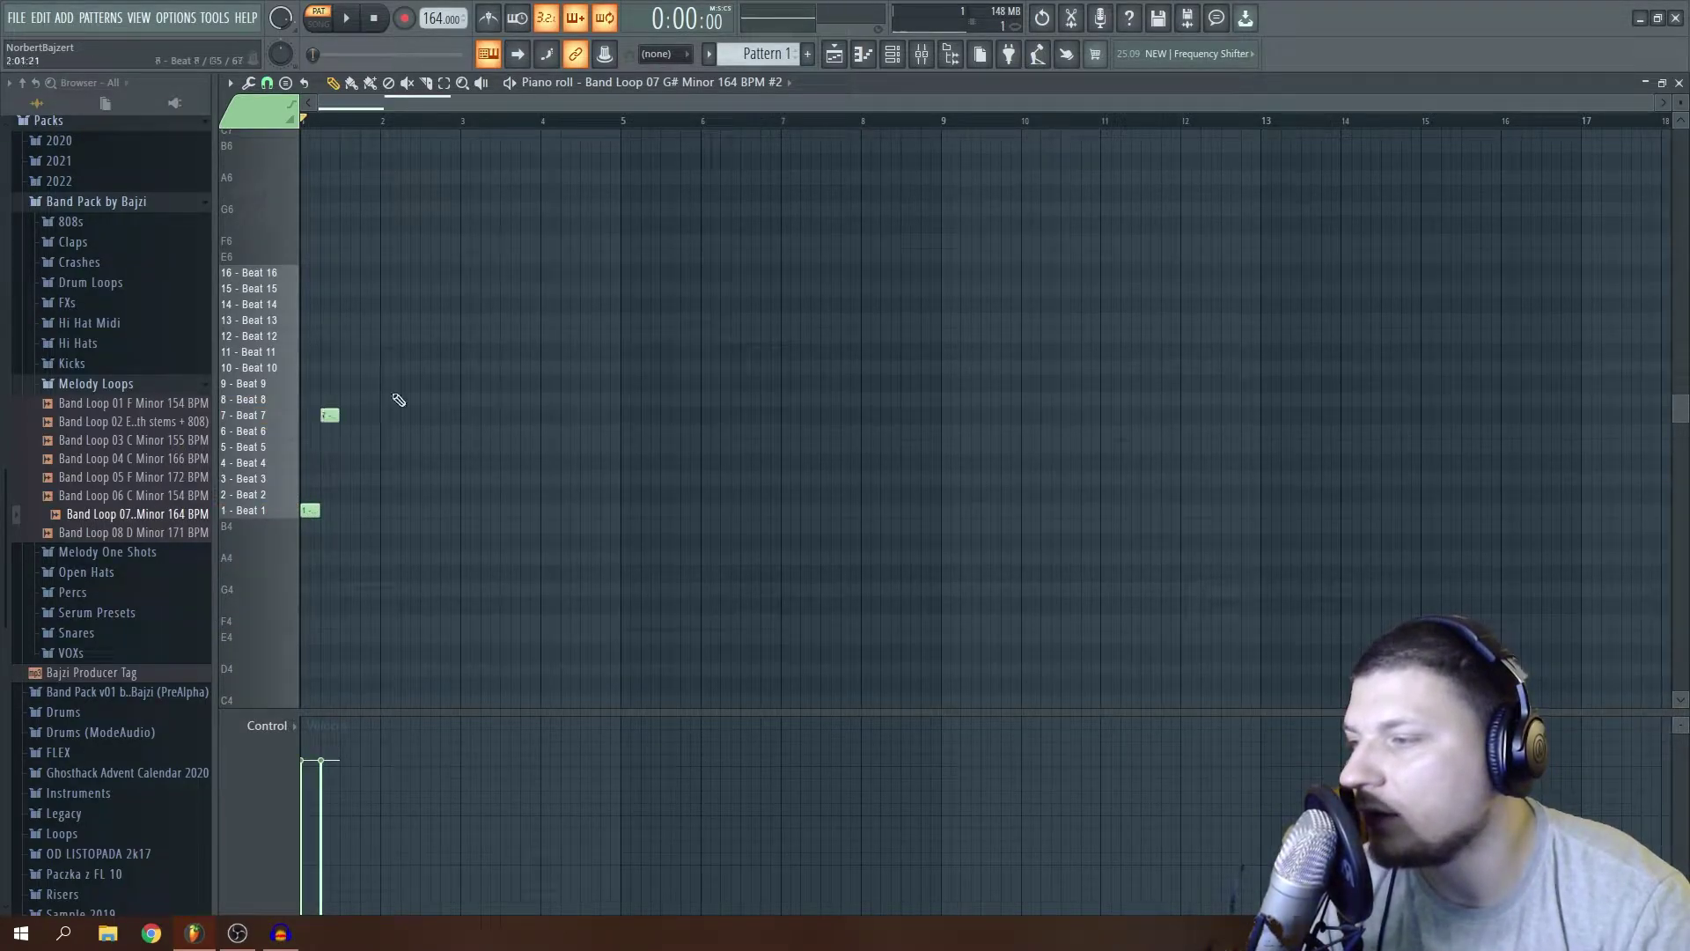
pyautogui.click(344, 494)
pyautogui.click(360, 446)
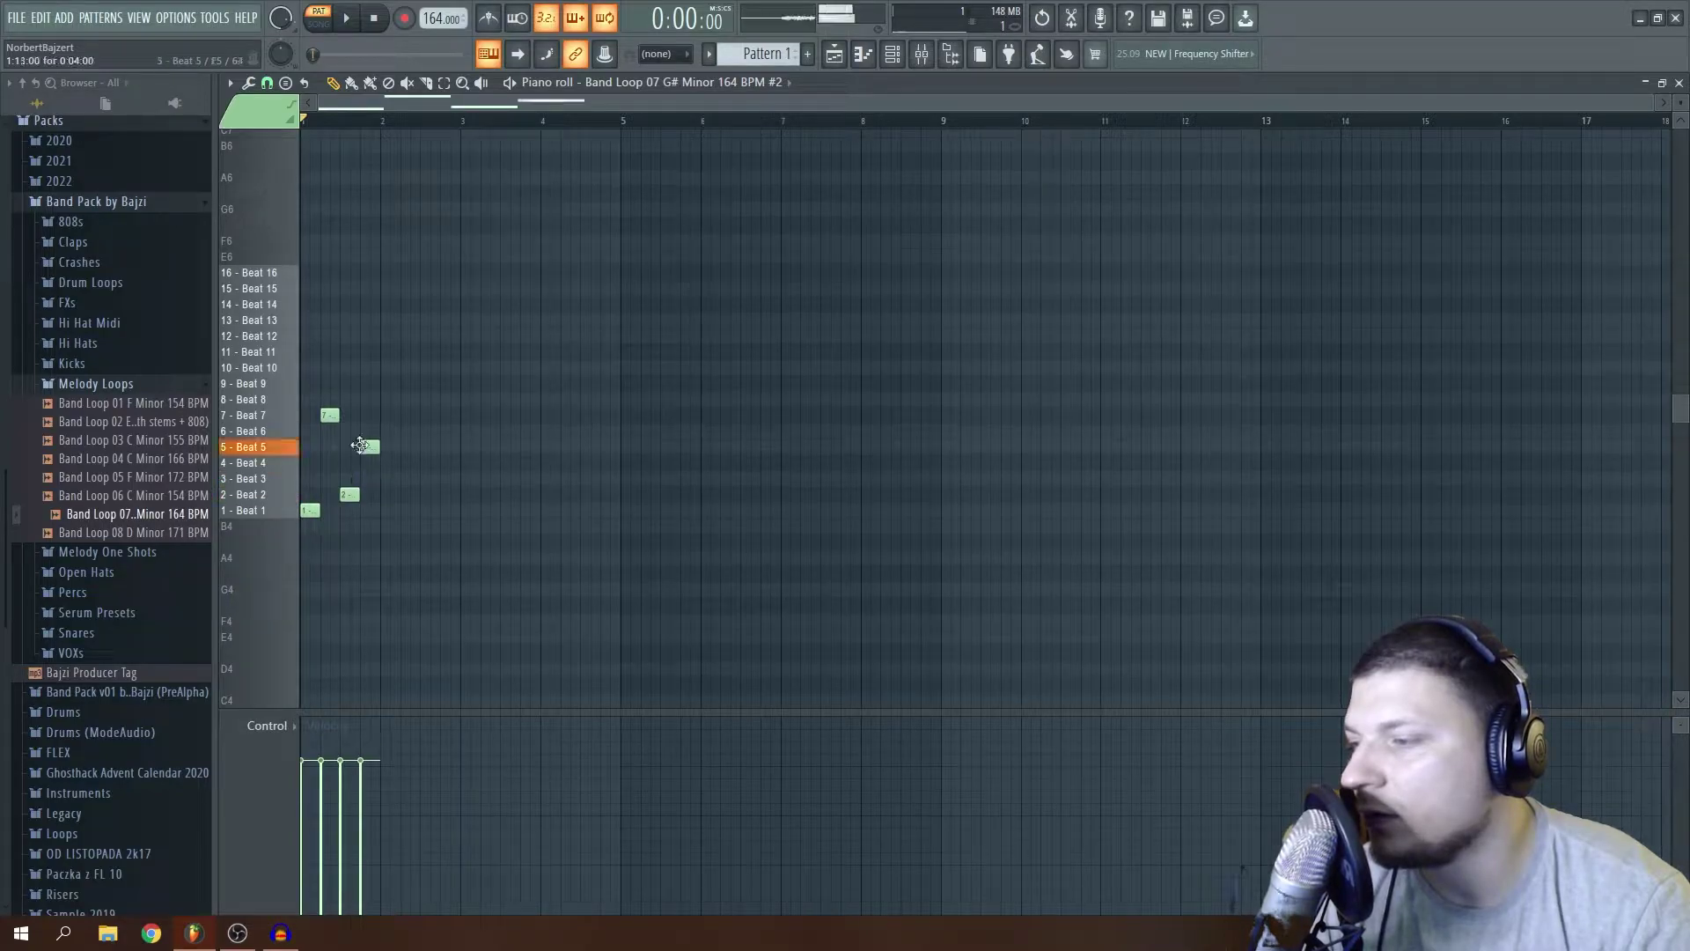
pyautogui.moveTo(360, 446); pyautogui.dragTo(362, 462)
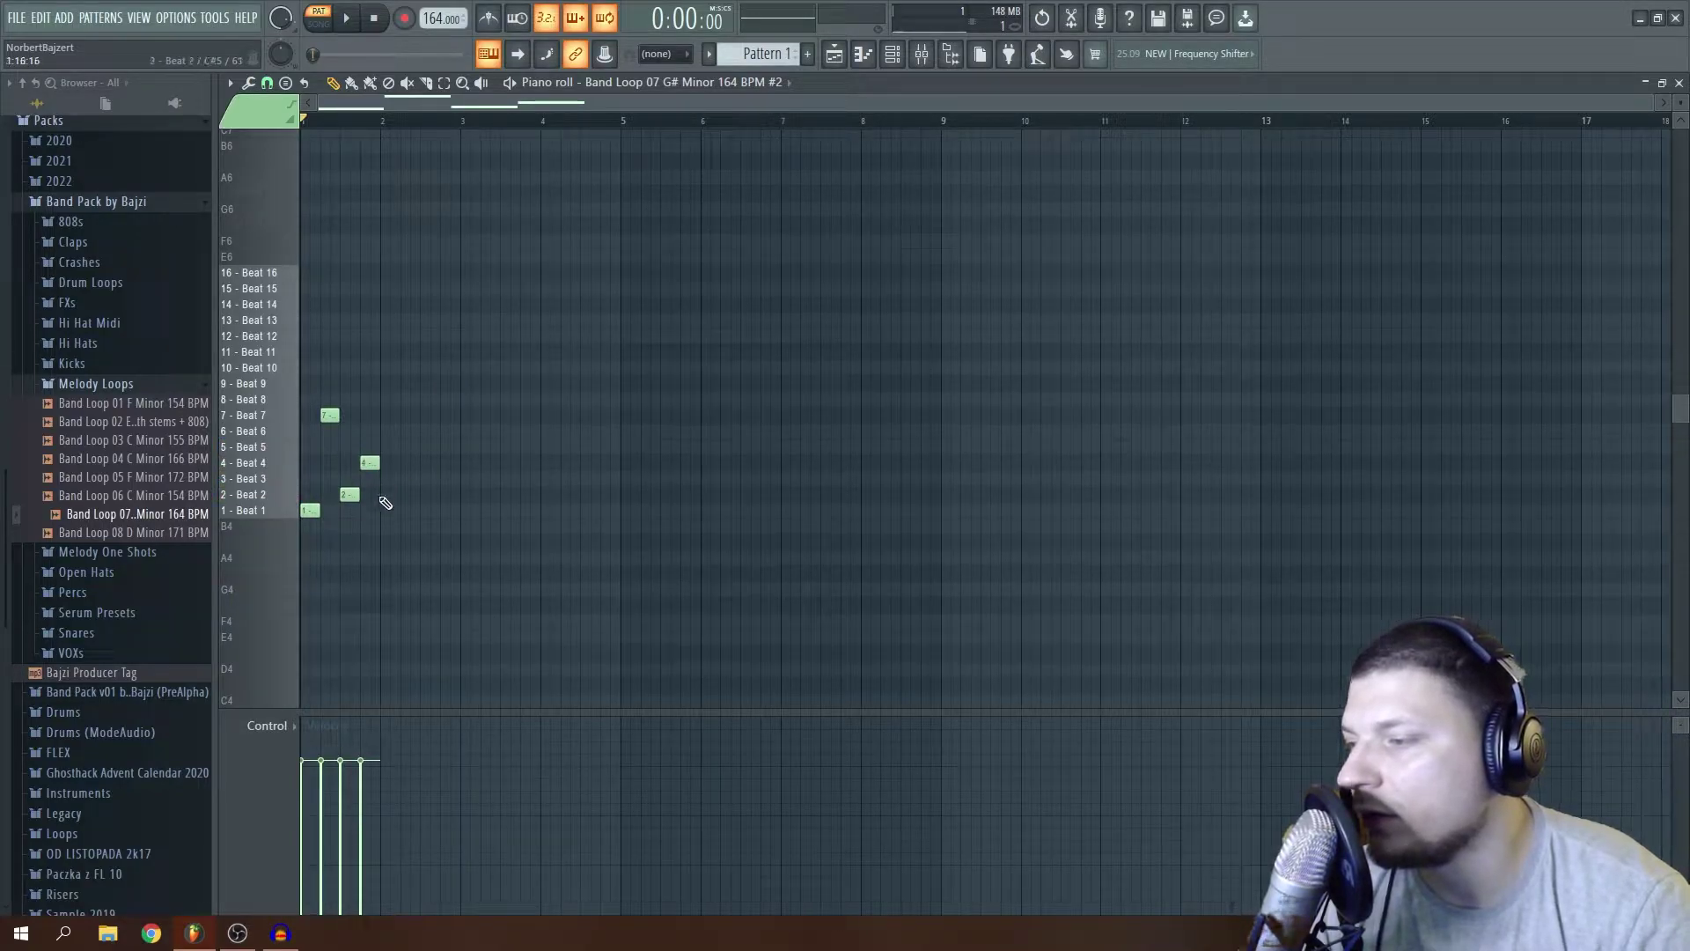
# Fill bar 2 with slice notes in the order Beat 5, Beat 6, Beat 3, Beat 16.
pyautogui.moveTo(382, 432); pyautogui.dragTo(380, 446)
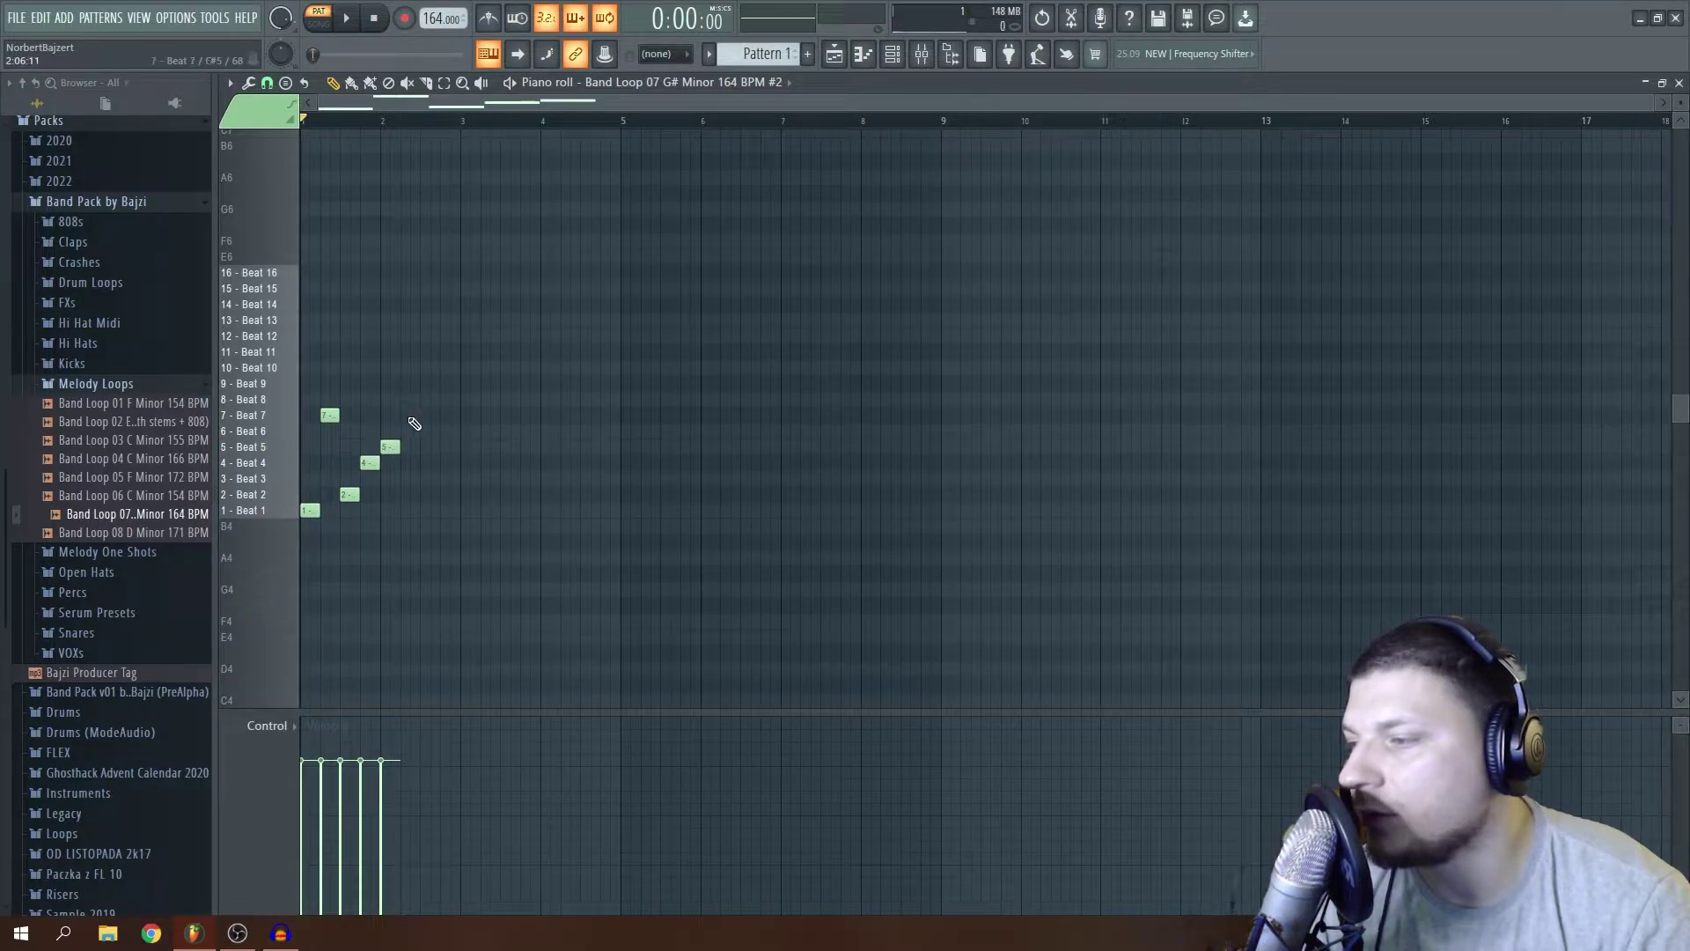
pyautogui.click(398, 431)
pyautogui.click(423, 478)
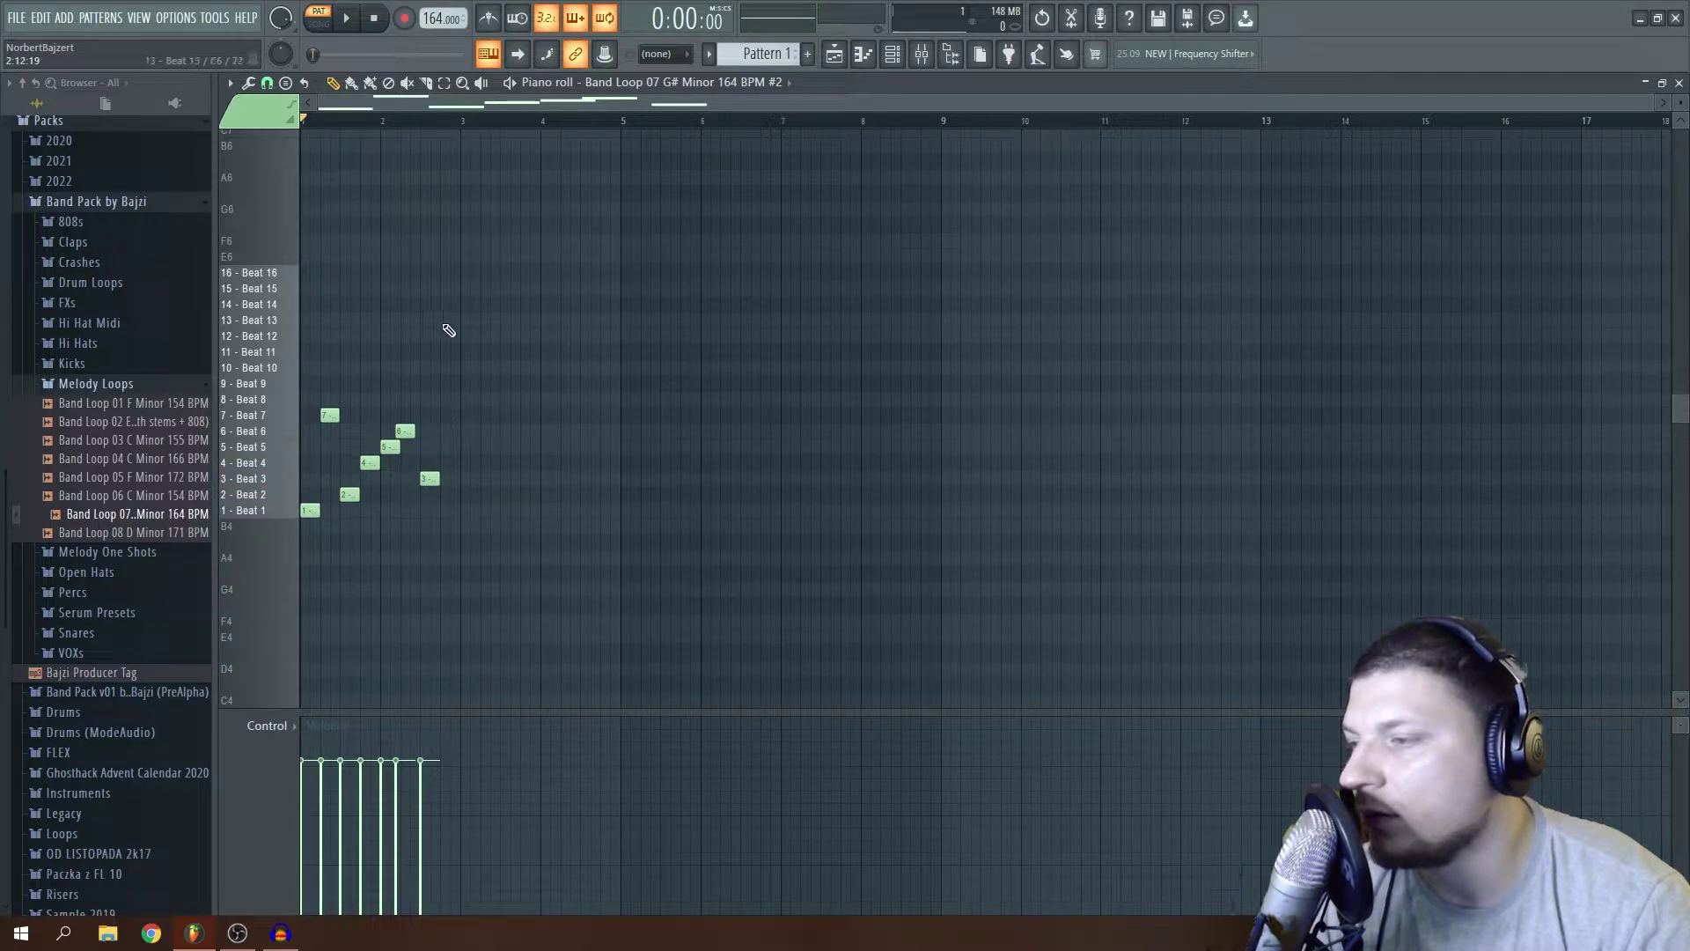
pyautogui.click(449, 273)
# Play the pattern, remove the Beat 6 note and duplicate the remaining two-bar sequence starting at bar 3.
pyautogui.press('space')
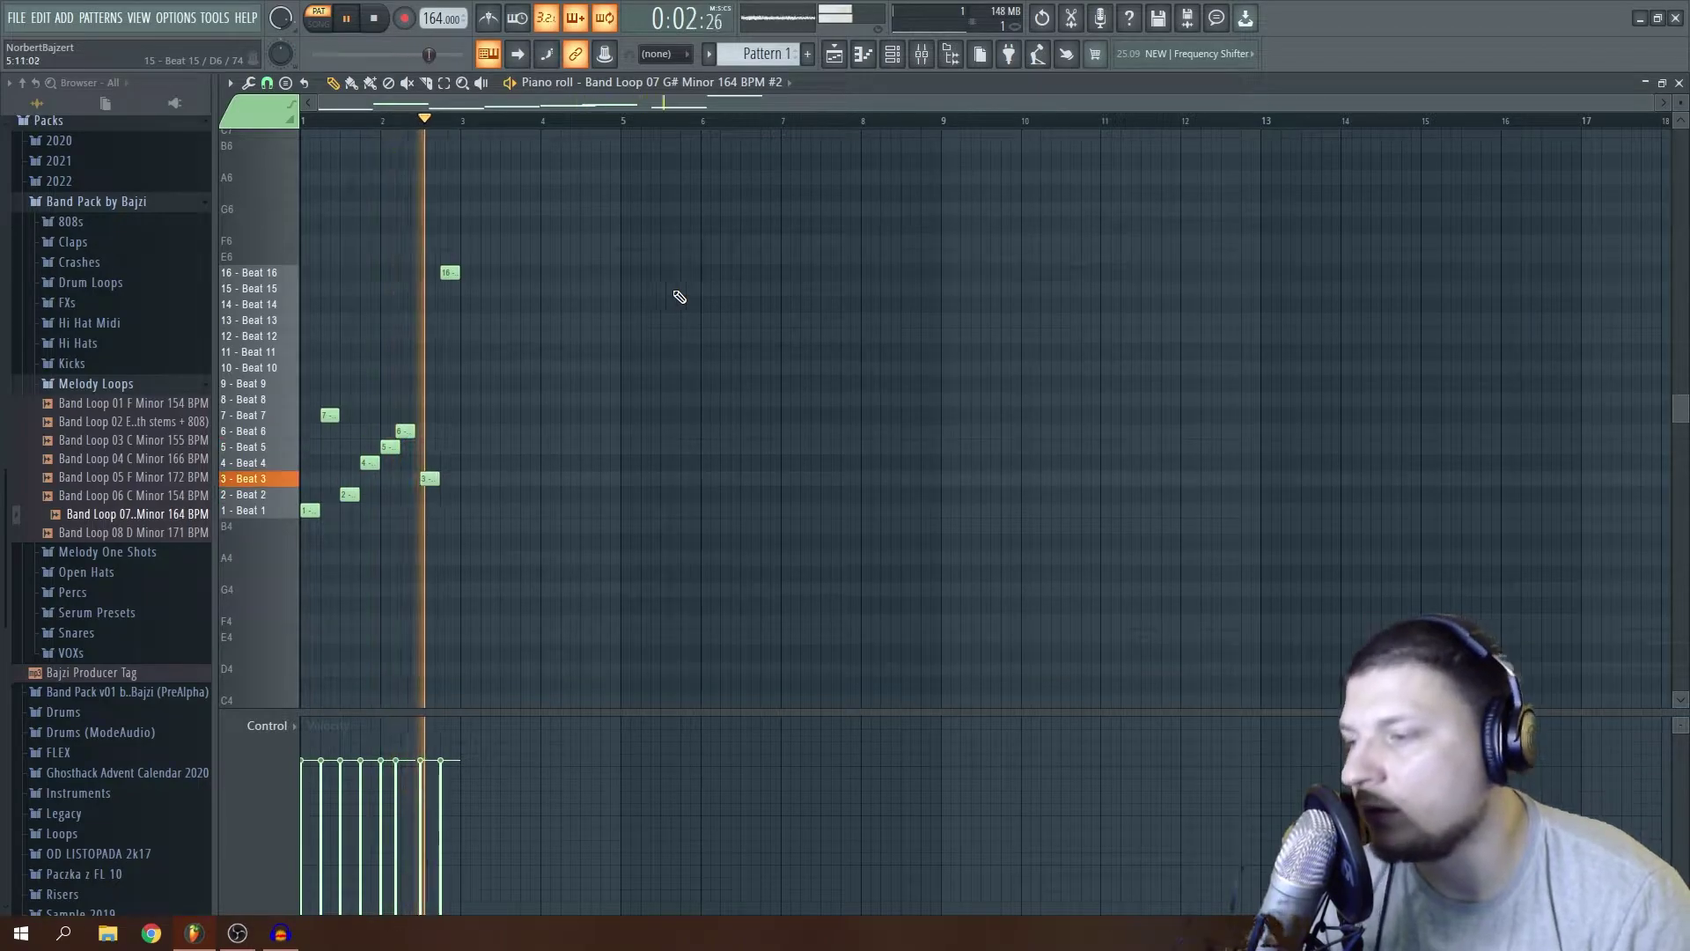
pyautogui.rightClick(413, 431)
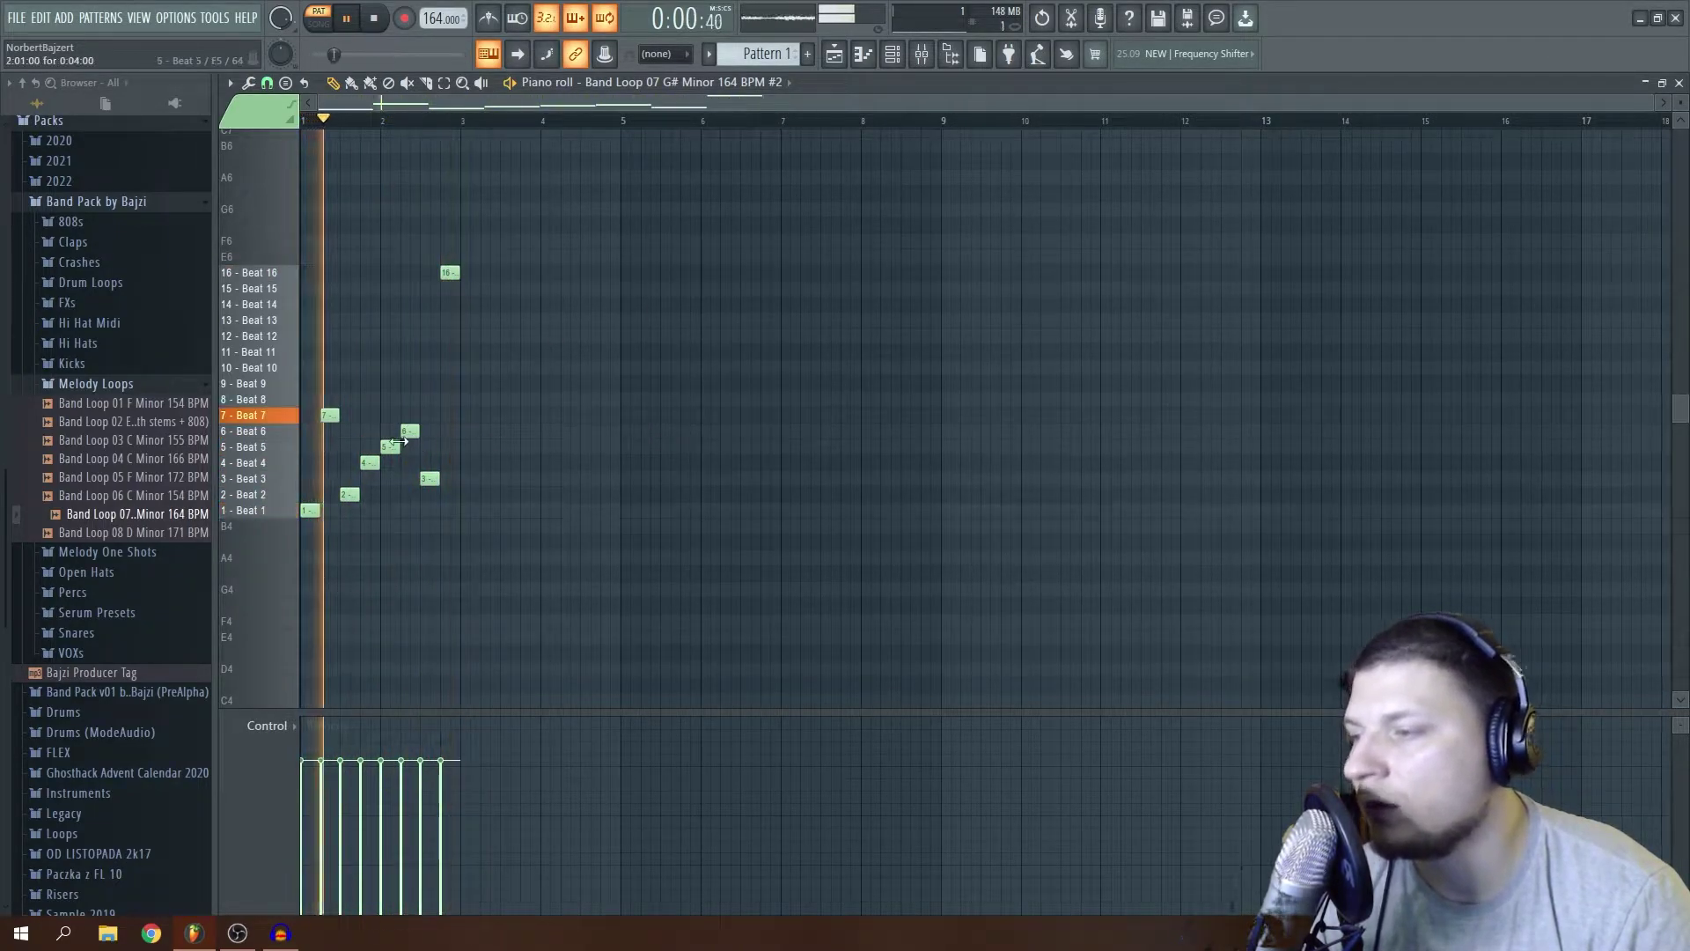
pyautogui.moveTo(529, 186); pyautogui.dragTo(279, 608)
pyautogui.moveTo(316, 511); pyautogui.dragTo(477, 512)
pyautogui.click(475, 554)
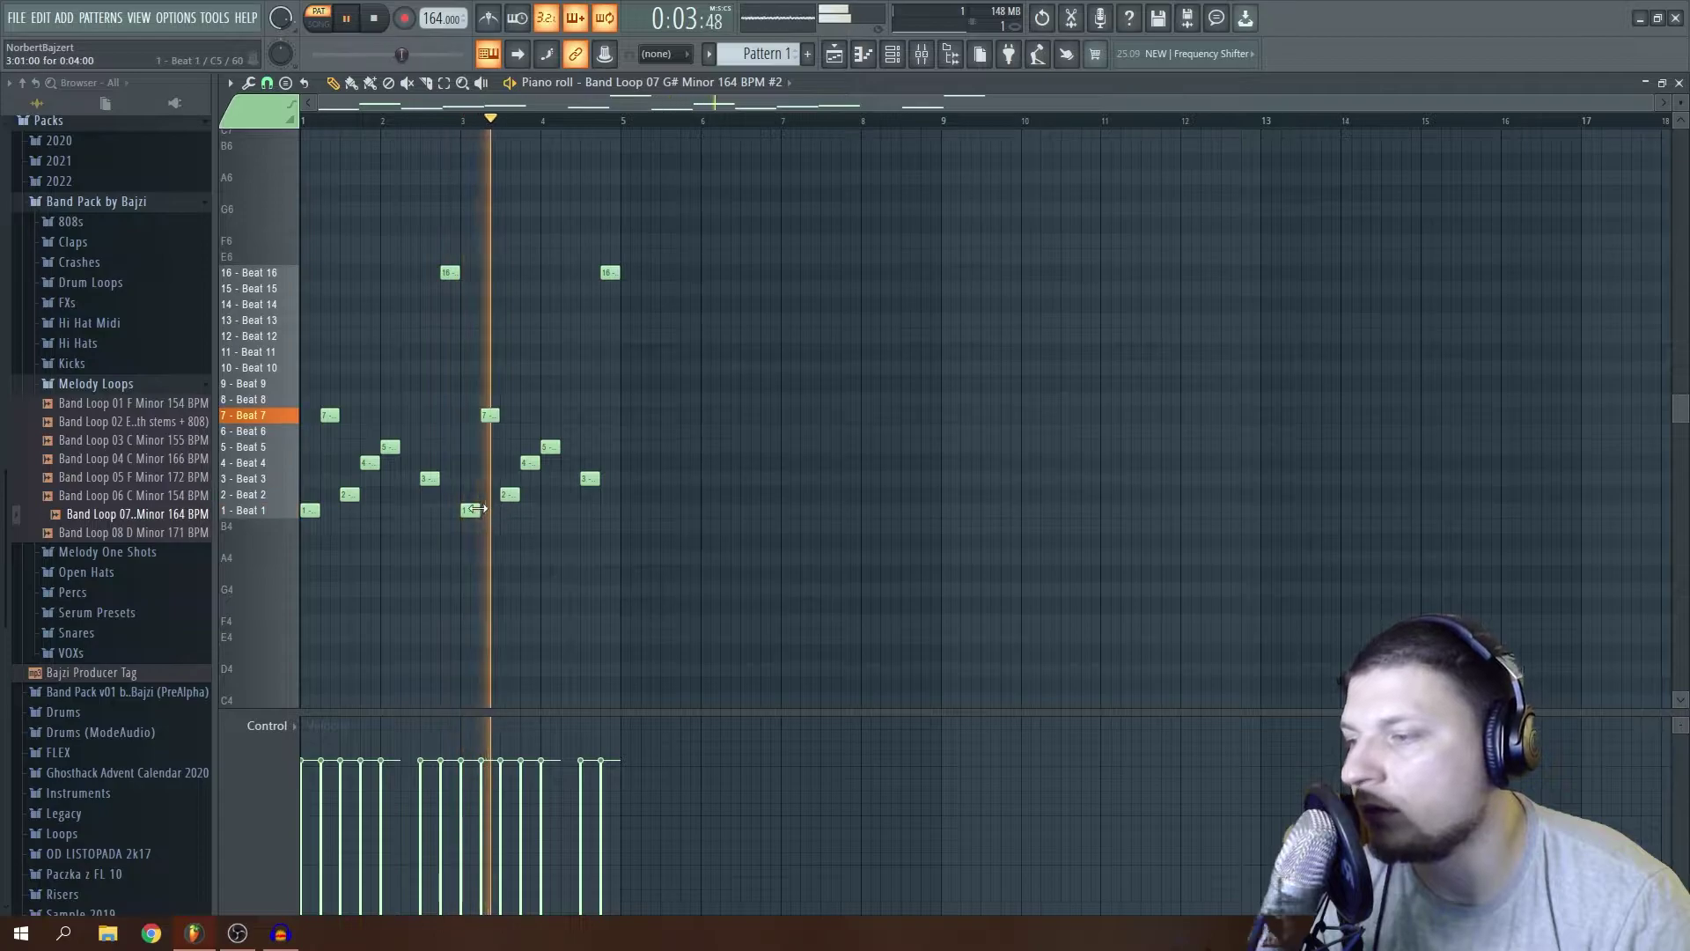
# Vary bar 4 with two half-beat Beat 5 notes, a one-beat Beat 10 note, and half-beat Beat 16 and Beat 8 notes at the end.
pyautogui.moveTo(559, 452); pyautogui.dragTo(550, 451)
pyautogui.click(555, 450)
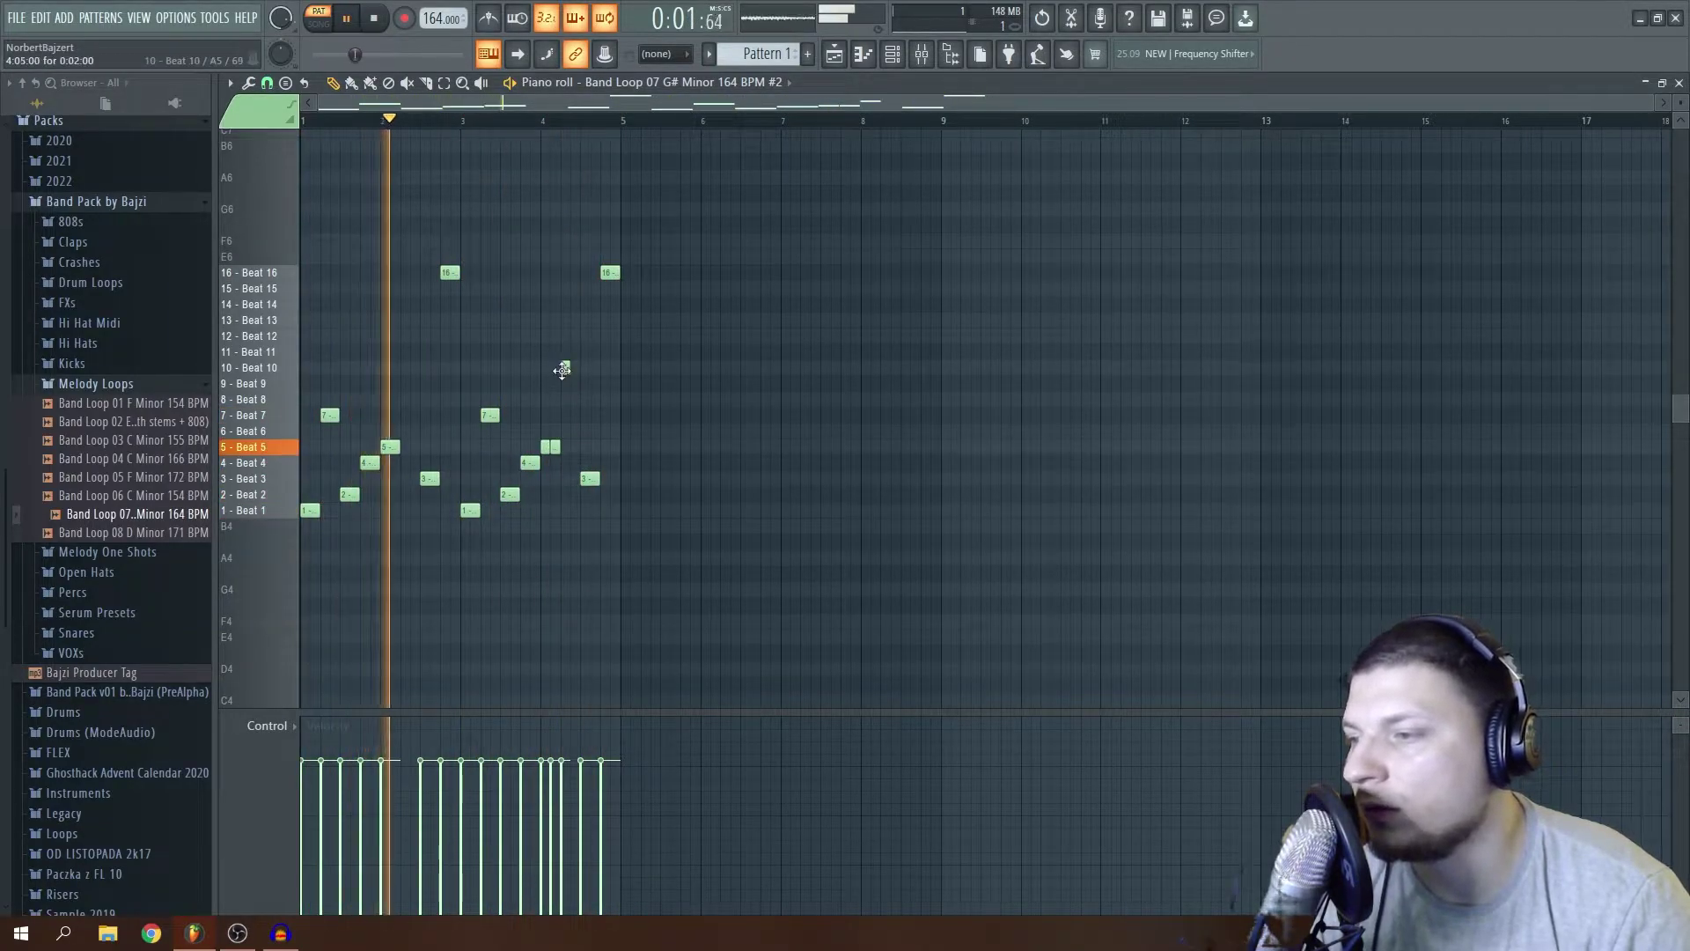
pyautogui.click(566, 368)
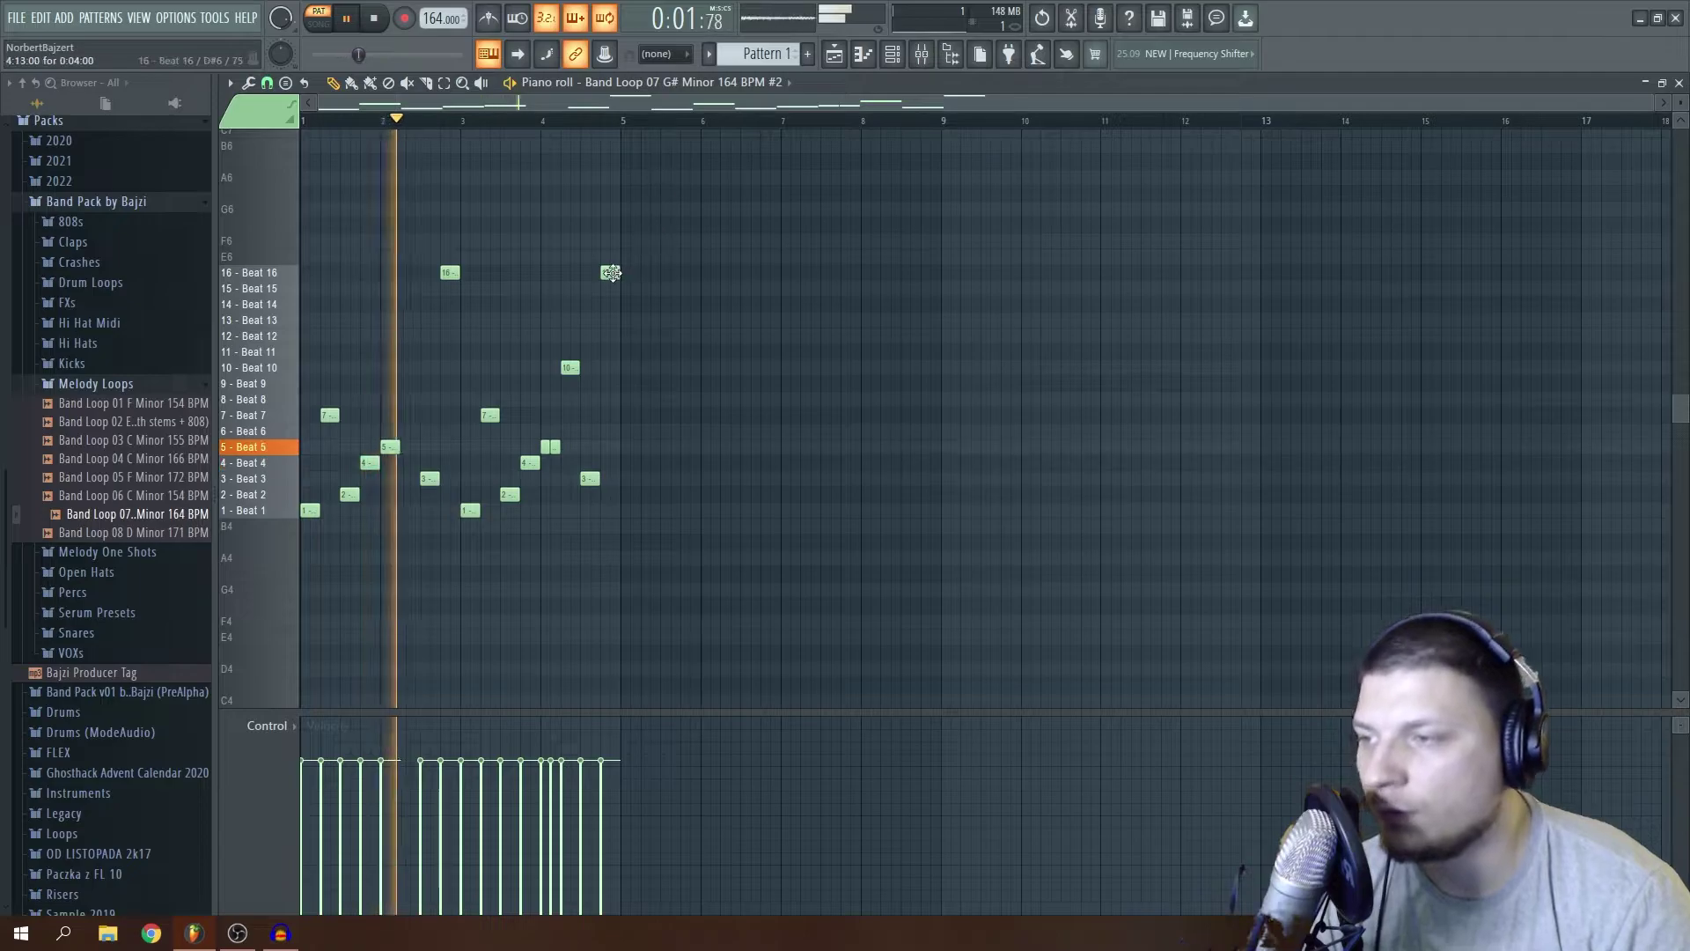
pyautogui.moveTo(612, 272); pyautogui.dragTo(606, 272)
pyautogui.click(614, 383)
pyautogui.moveTo(610, 396); pyautogui.dragTo(614, 399)
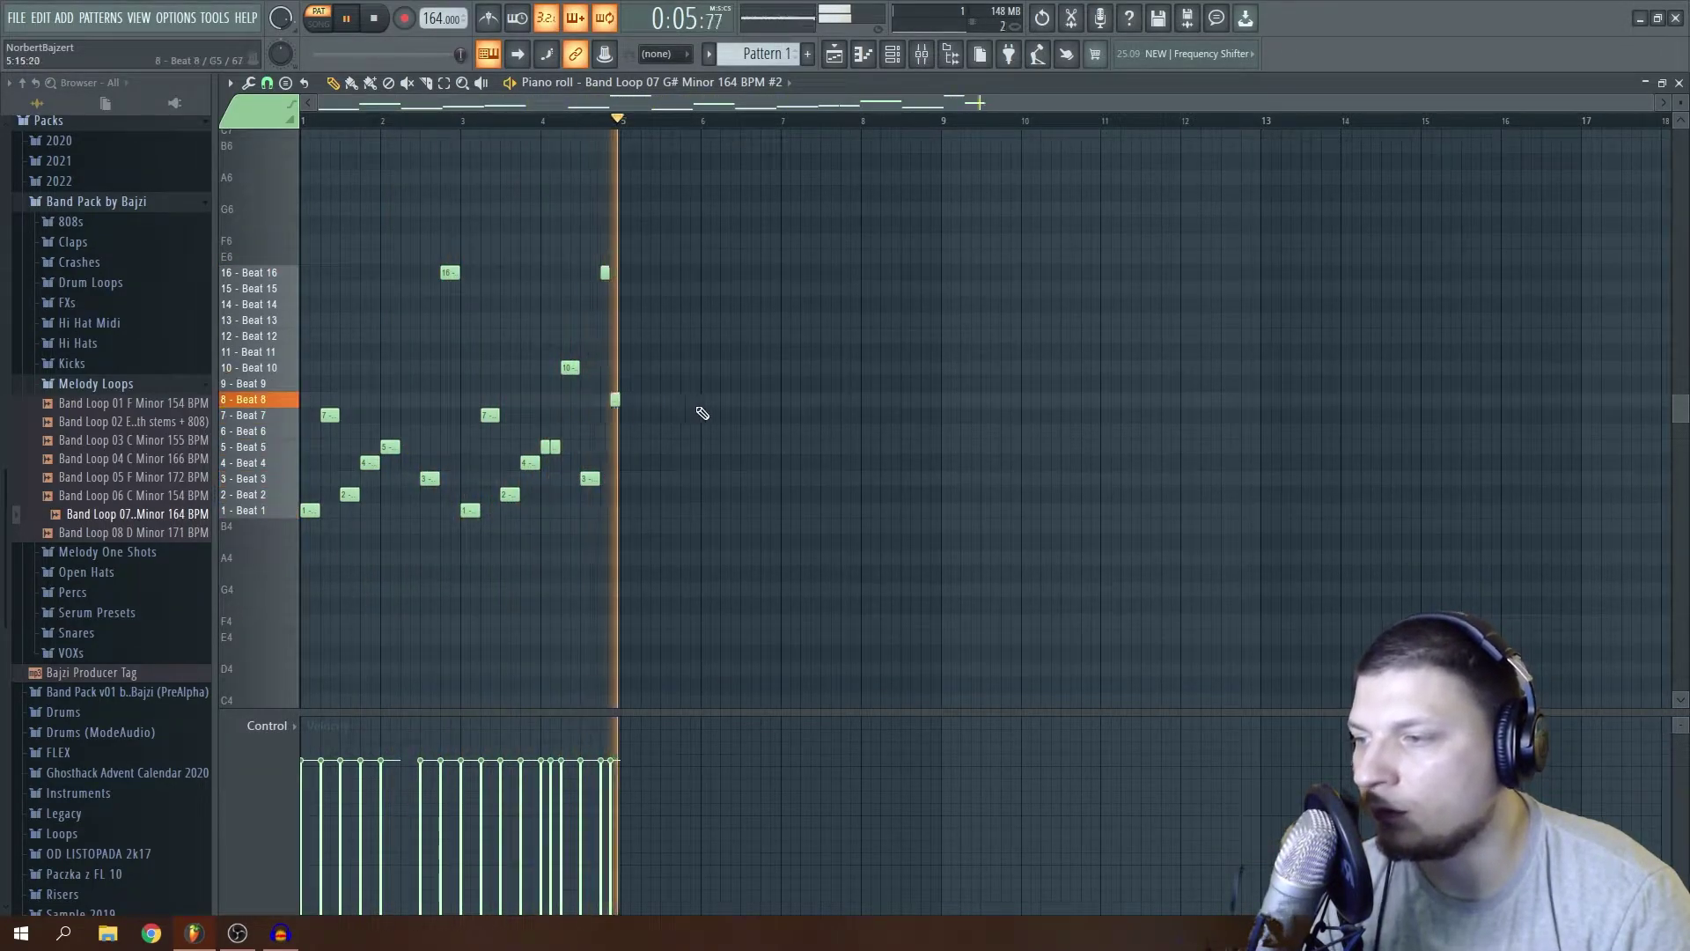
pyautogui.press('space')
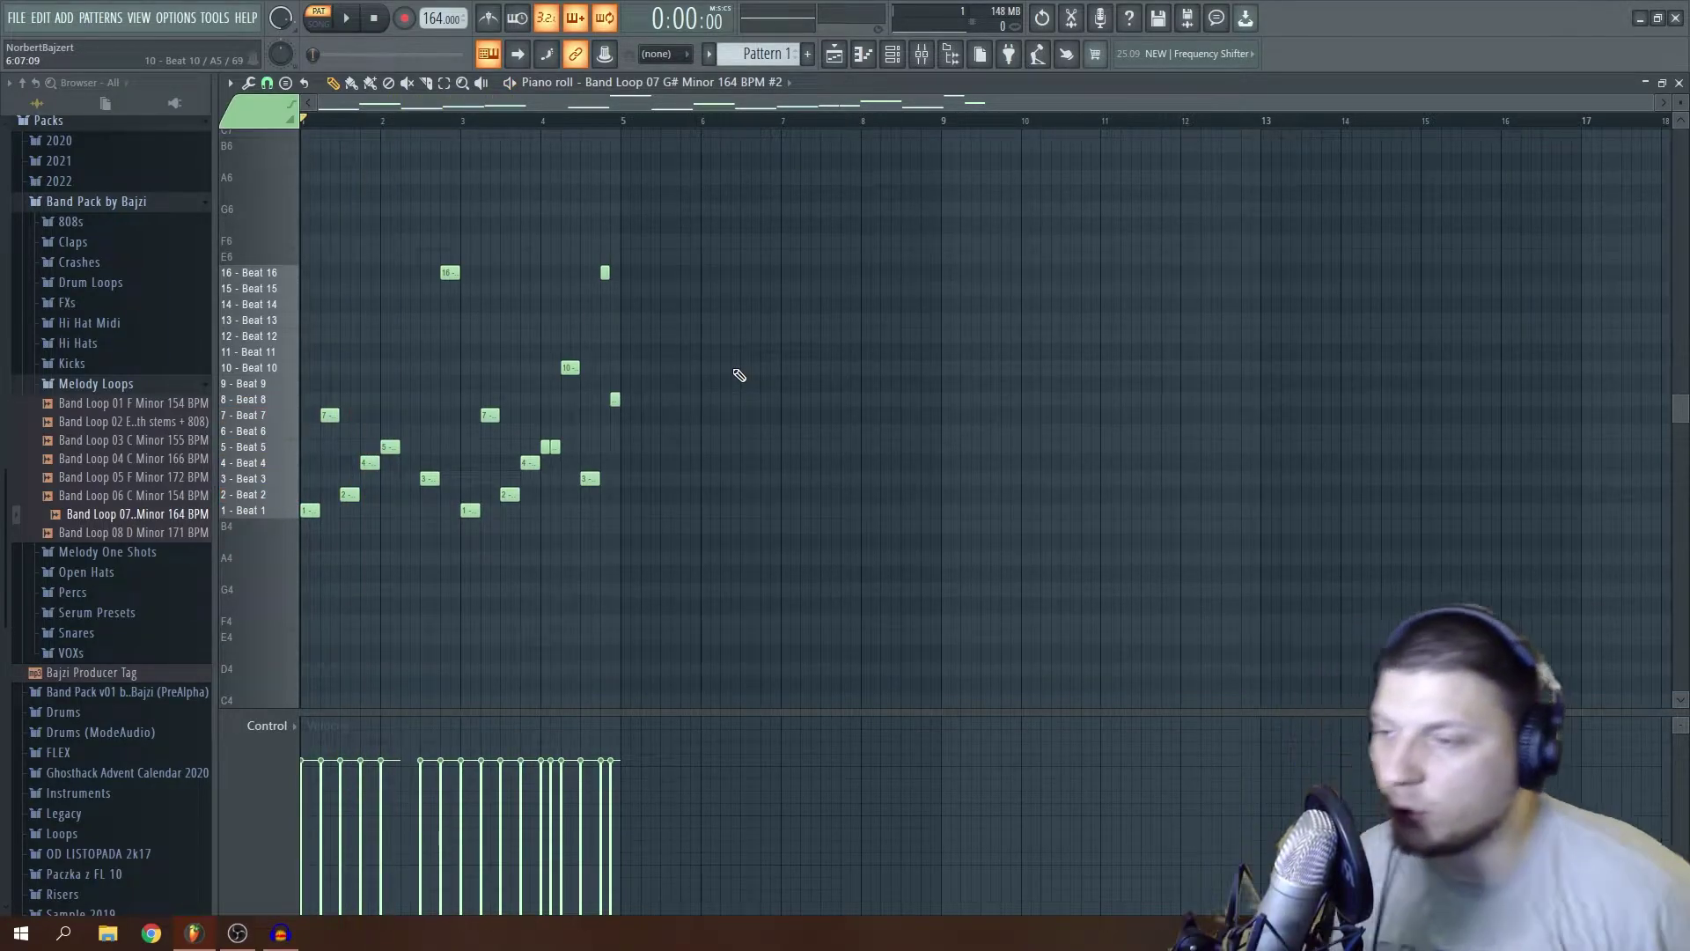
# Replace all notes with half-beat slices in bar 1: three of Beat 1, one of Beat 2, three of Beat 3, one of Beat 4.
pyautogui.moveTo(746, 202); pyautogui.dragTo(299, 566)
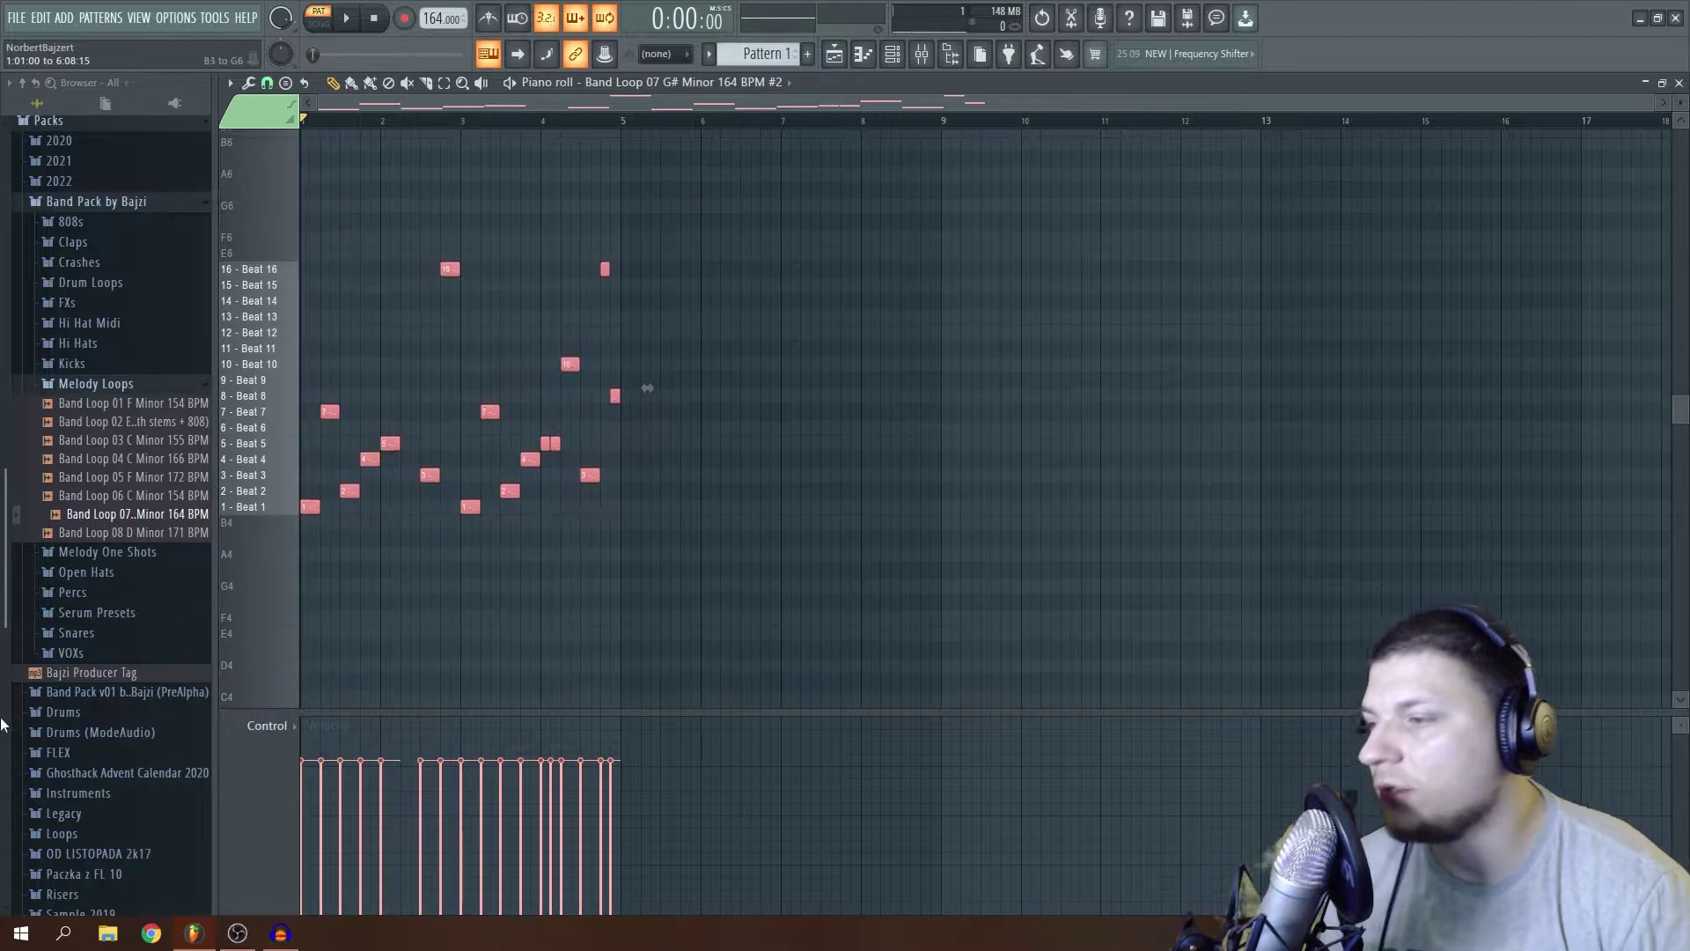
pyautogui.press('Delete')
pyautogui.click(304, 506)
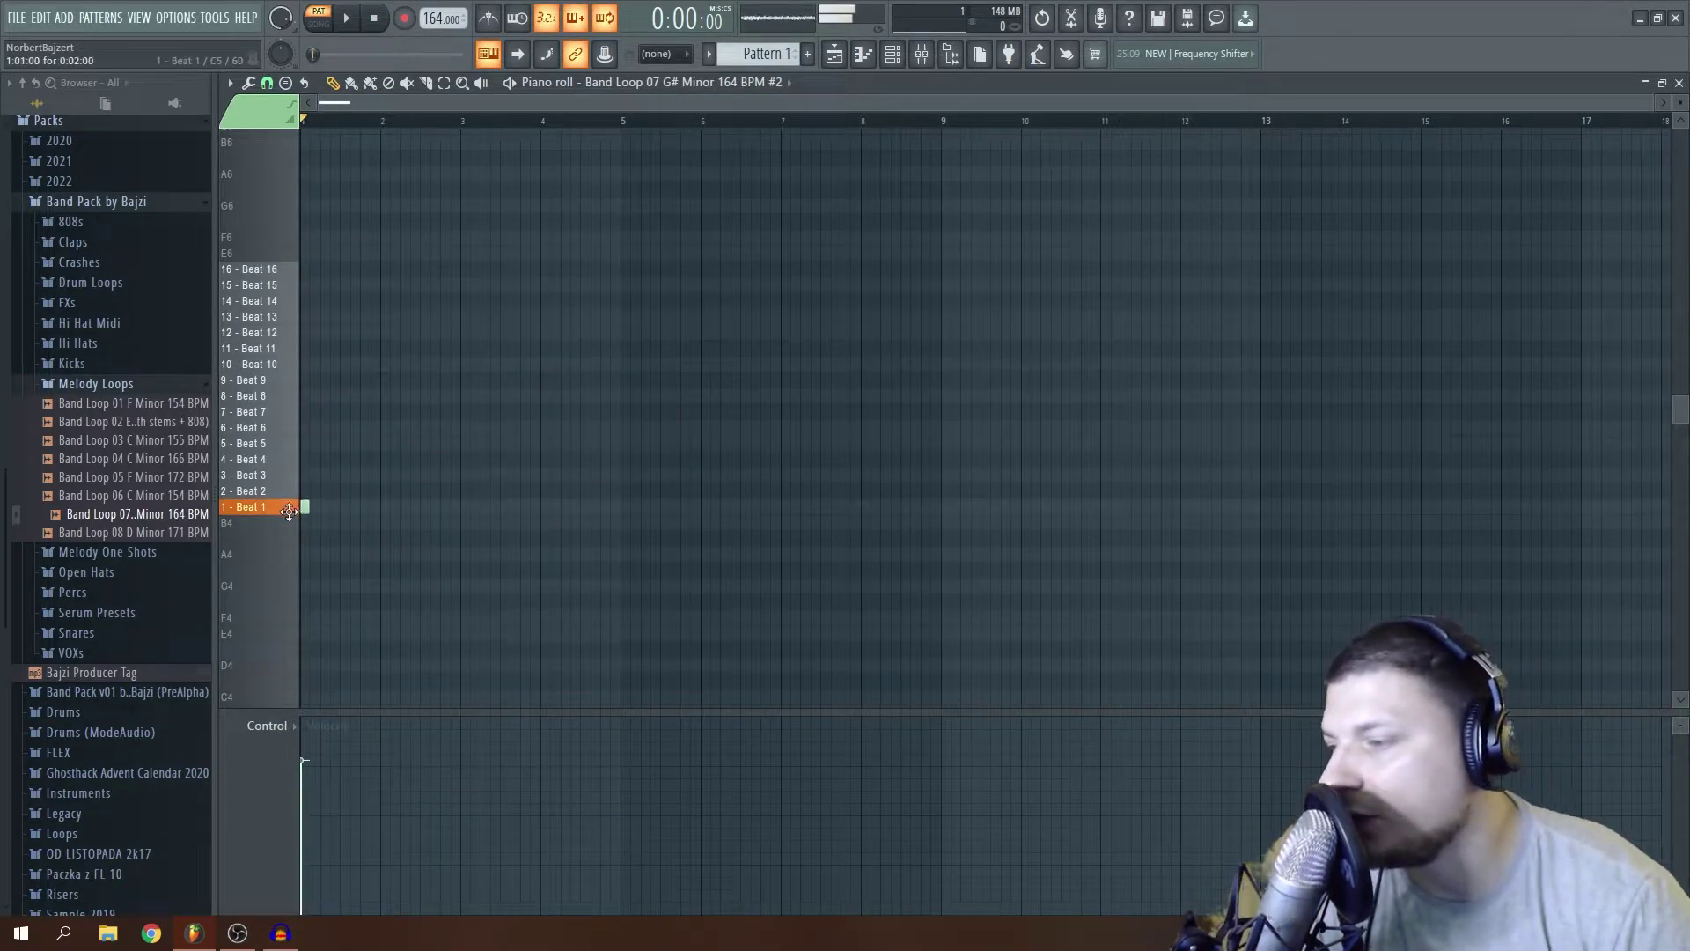
pyautogui.click(315, 506)
pyautogui.click(330, 505)
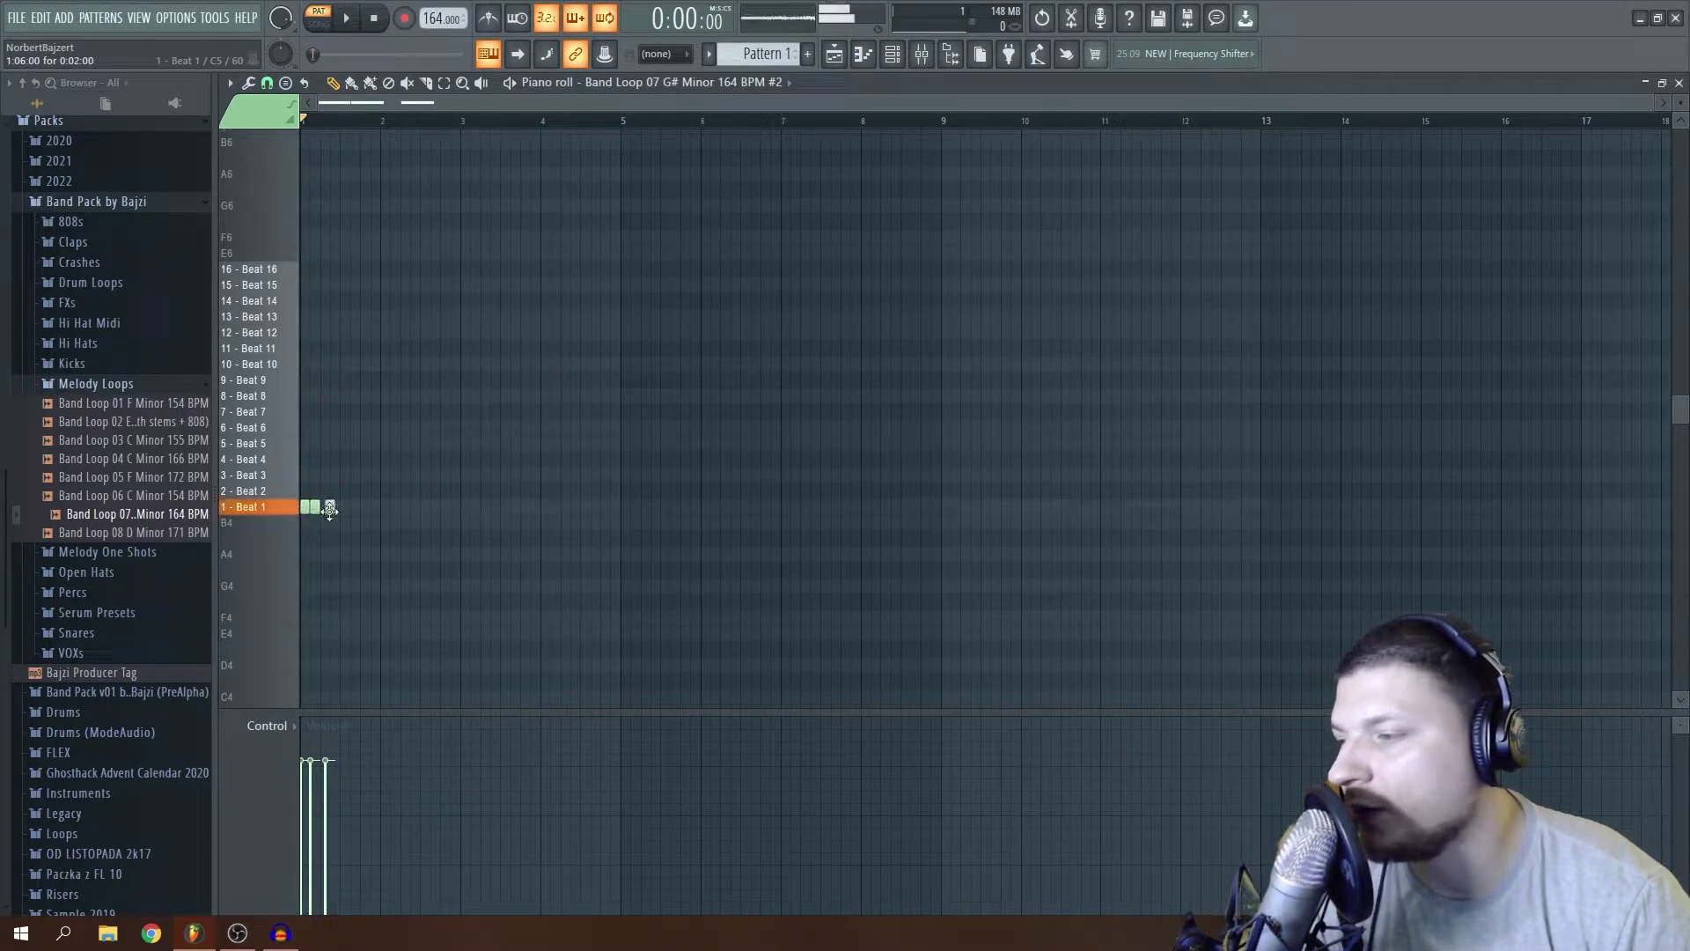
pyautogui.click(335, 506)
pyautogui.click(352, 475)
pyautogui.moveTo(362, 475); pyautogui.dragTo(363, 476)
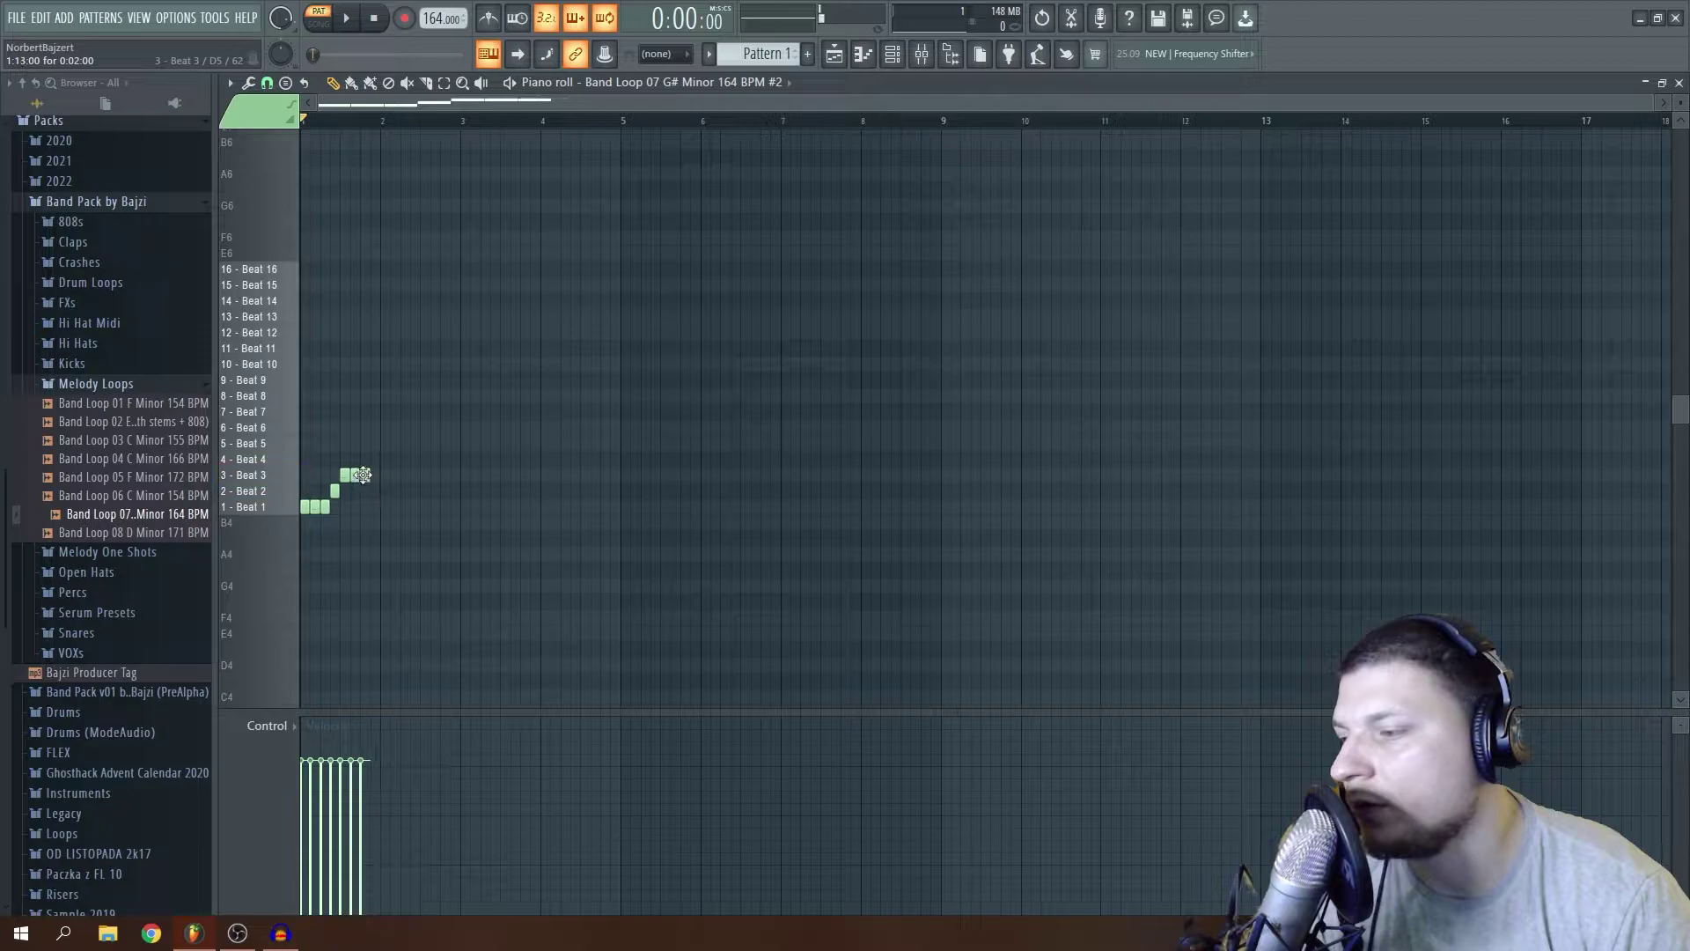
pyautogui.click(375, 459)
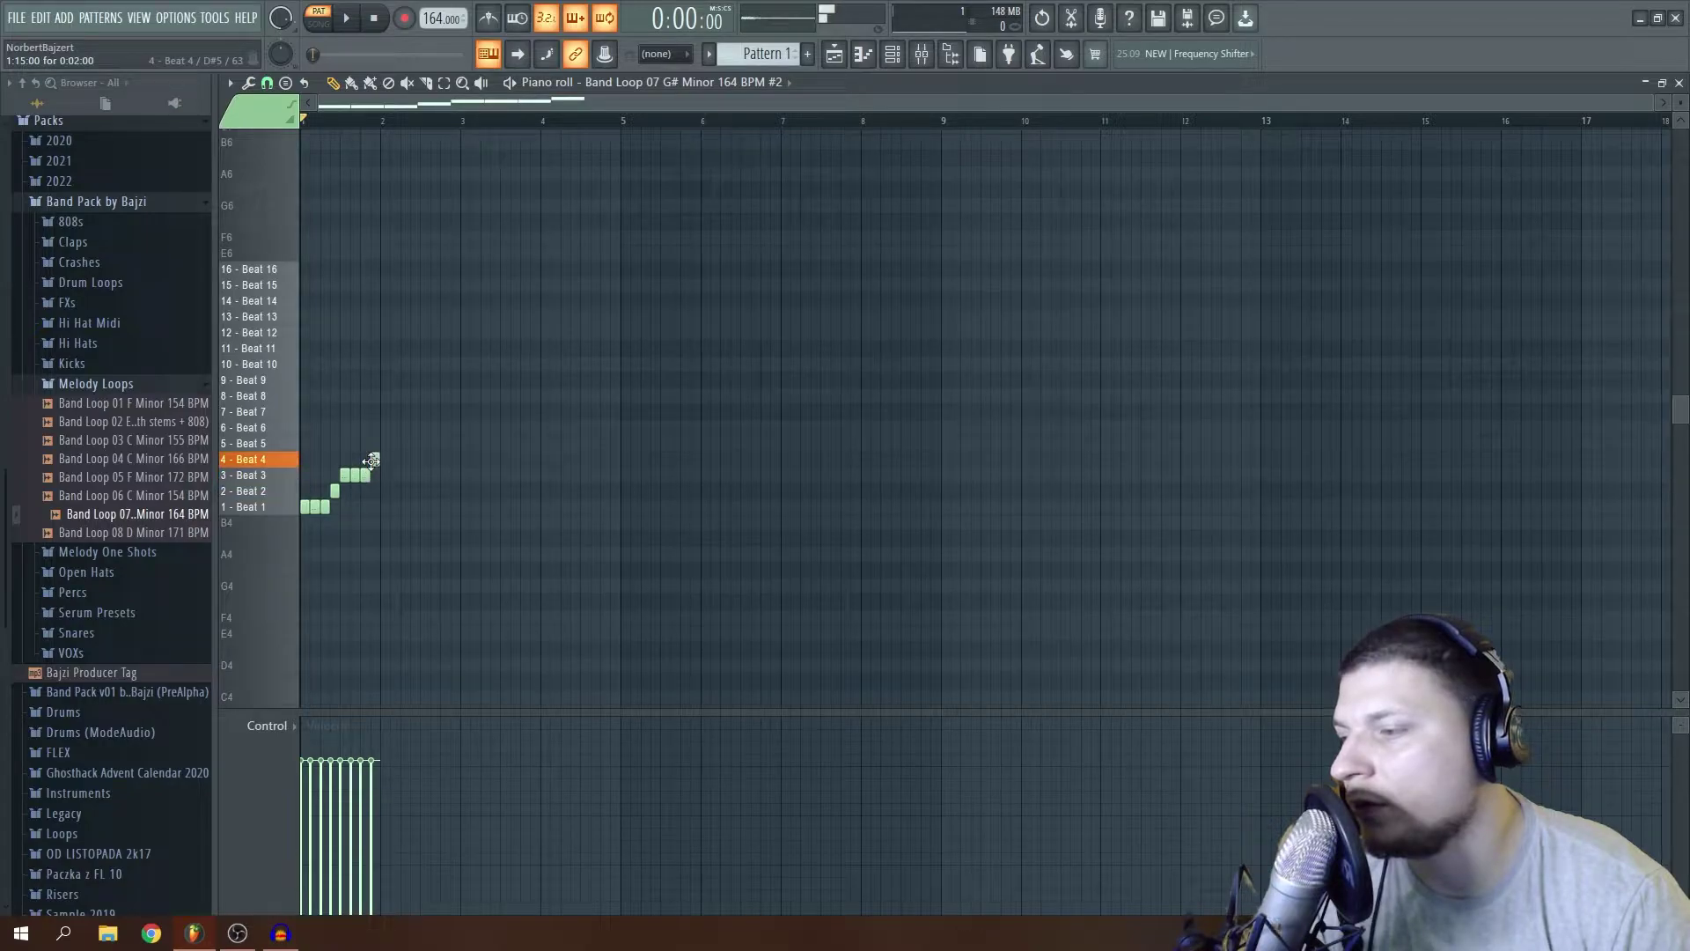
# Layer one-beat slice notes over bar 1 in the order Beat 12, Beat 12, Beat 13, Beat 15, and play the pattern.
pyautogui.click(306, 334)
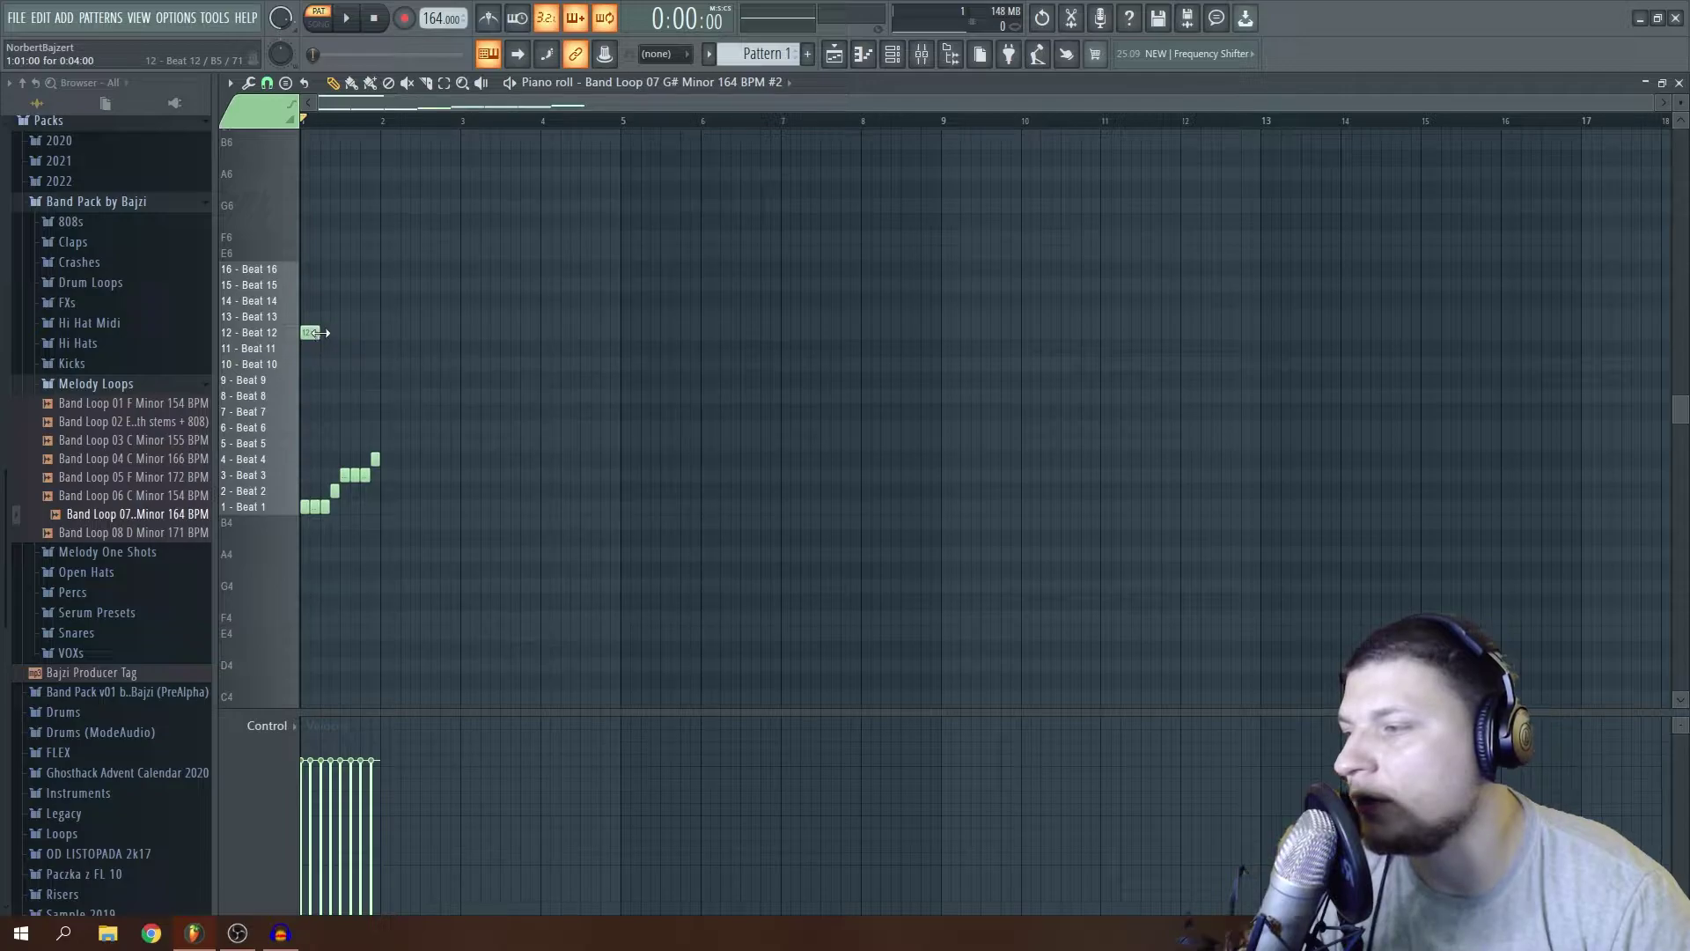
pyautogui.click(328, 332)
pyautogui.click(349, 317)
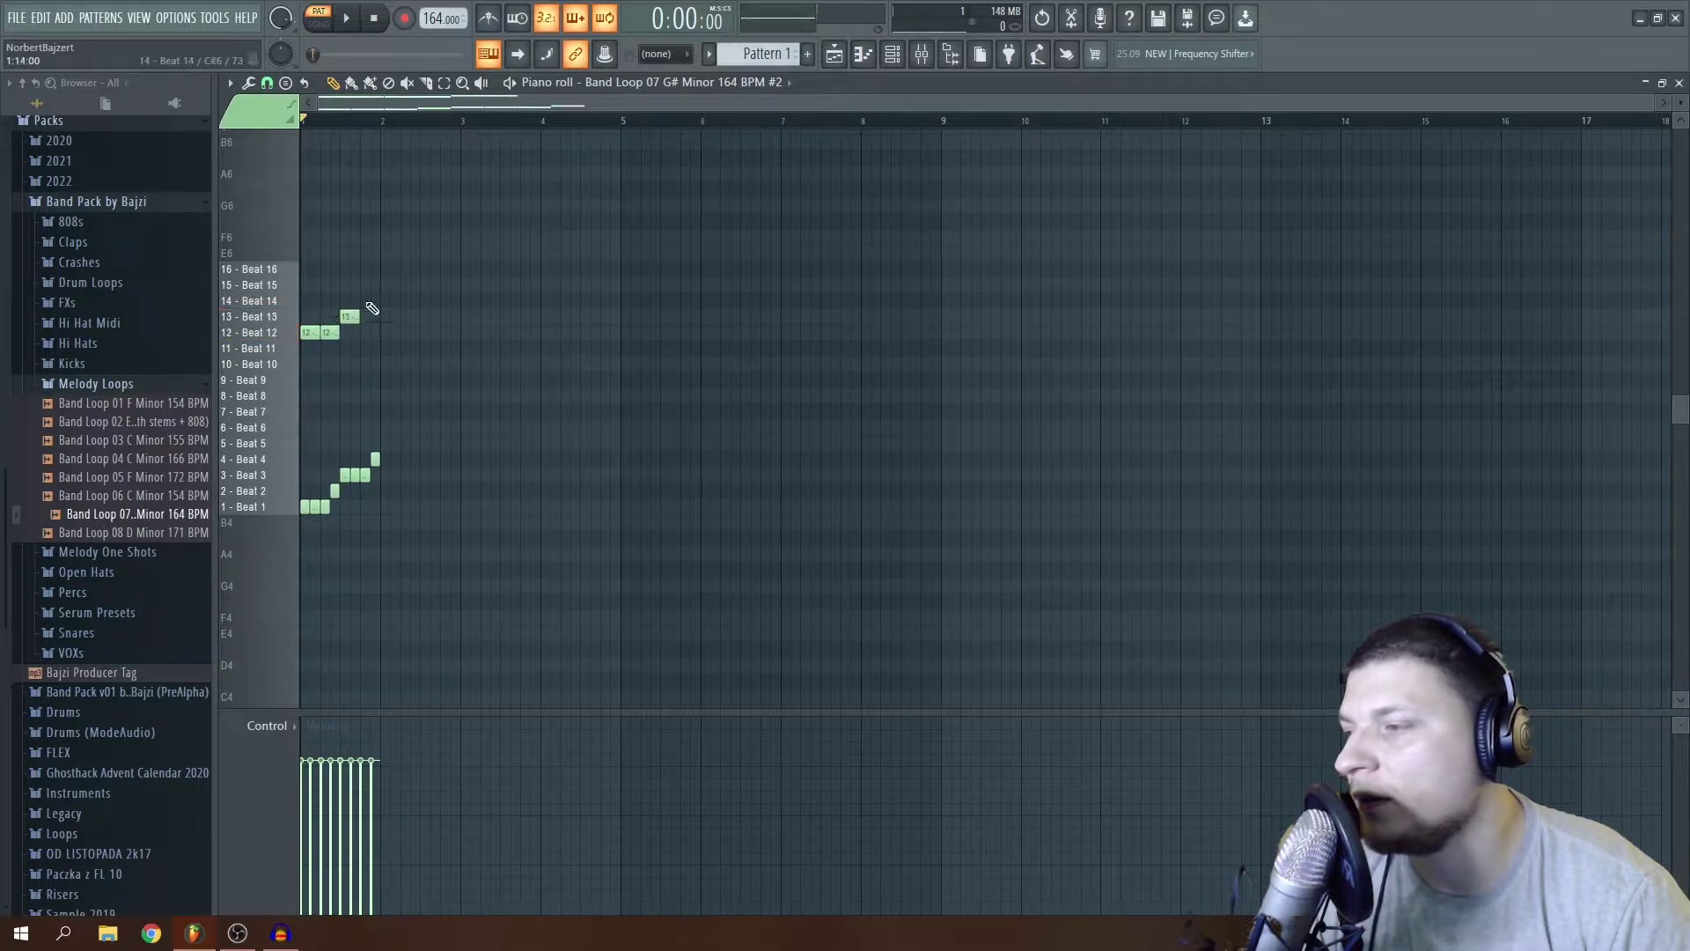
pyautogui.click(366, 284)
pyautogui.press('space')
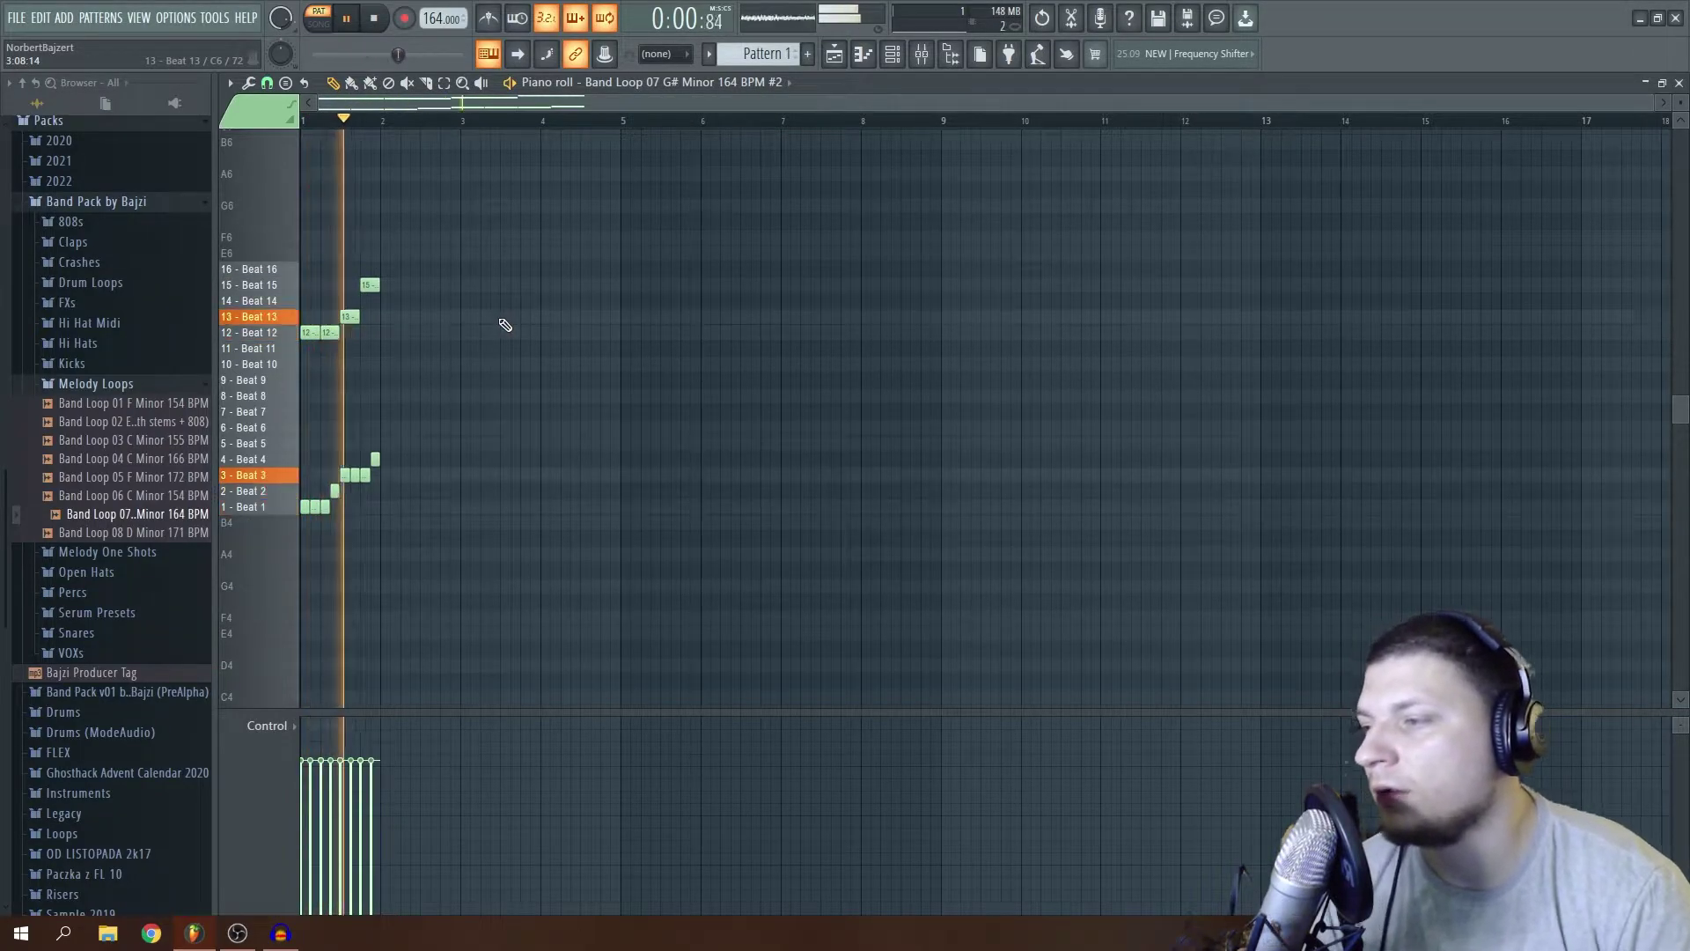
pyautogui.press('space')
# Delete all the slice notes and return from the piano roll to the playlist.
pyautogui.hotkey('ctrl', 'a')
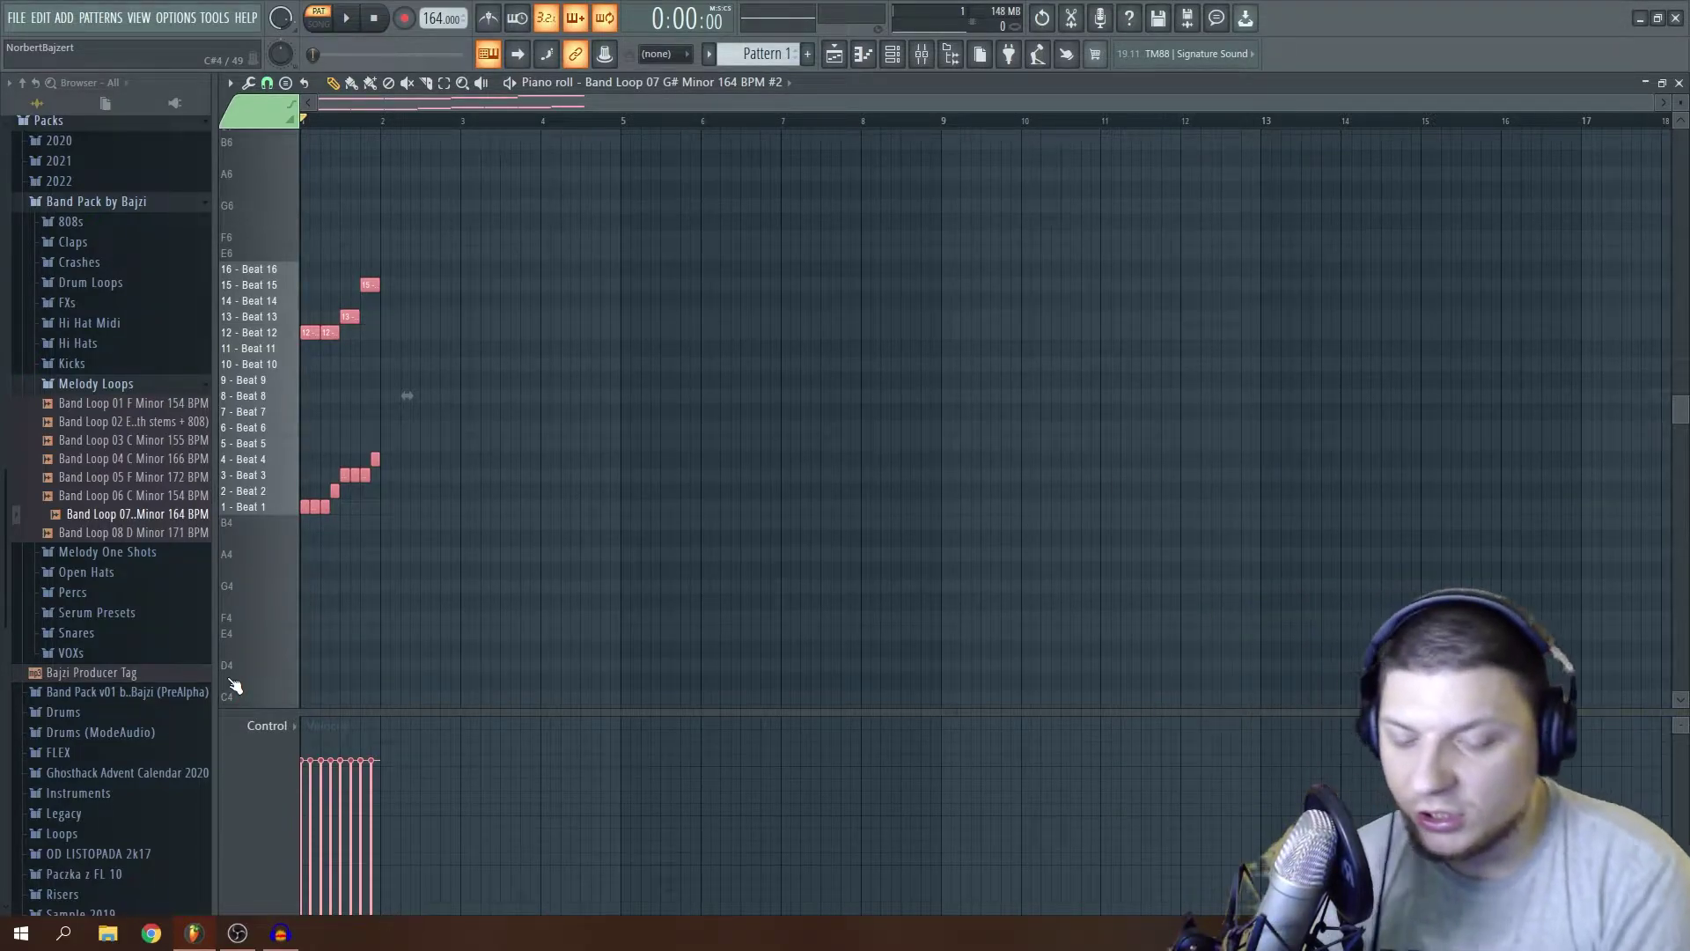
pyautogui.press('Delete')
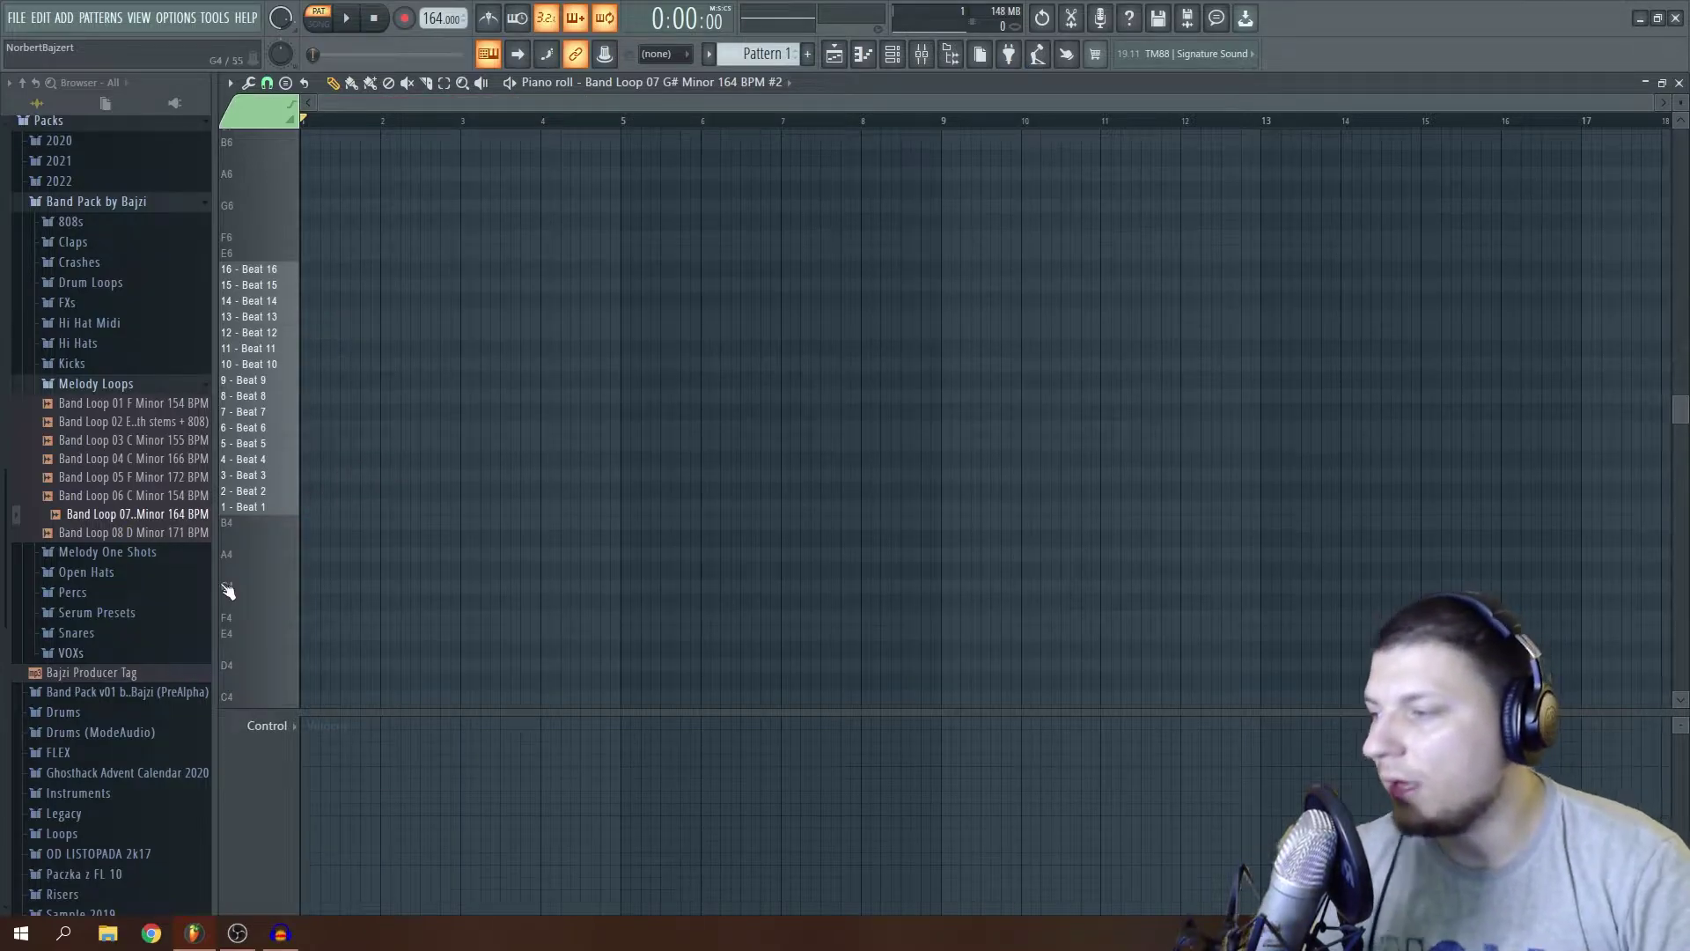
pyautogui.click(1679, 82)
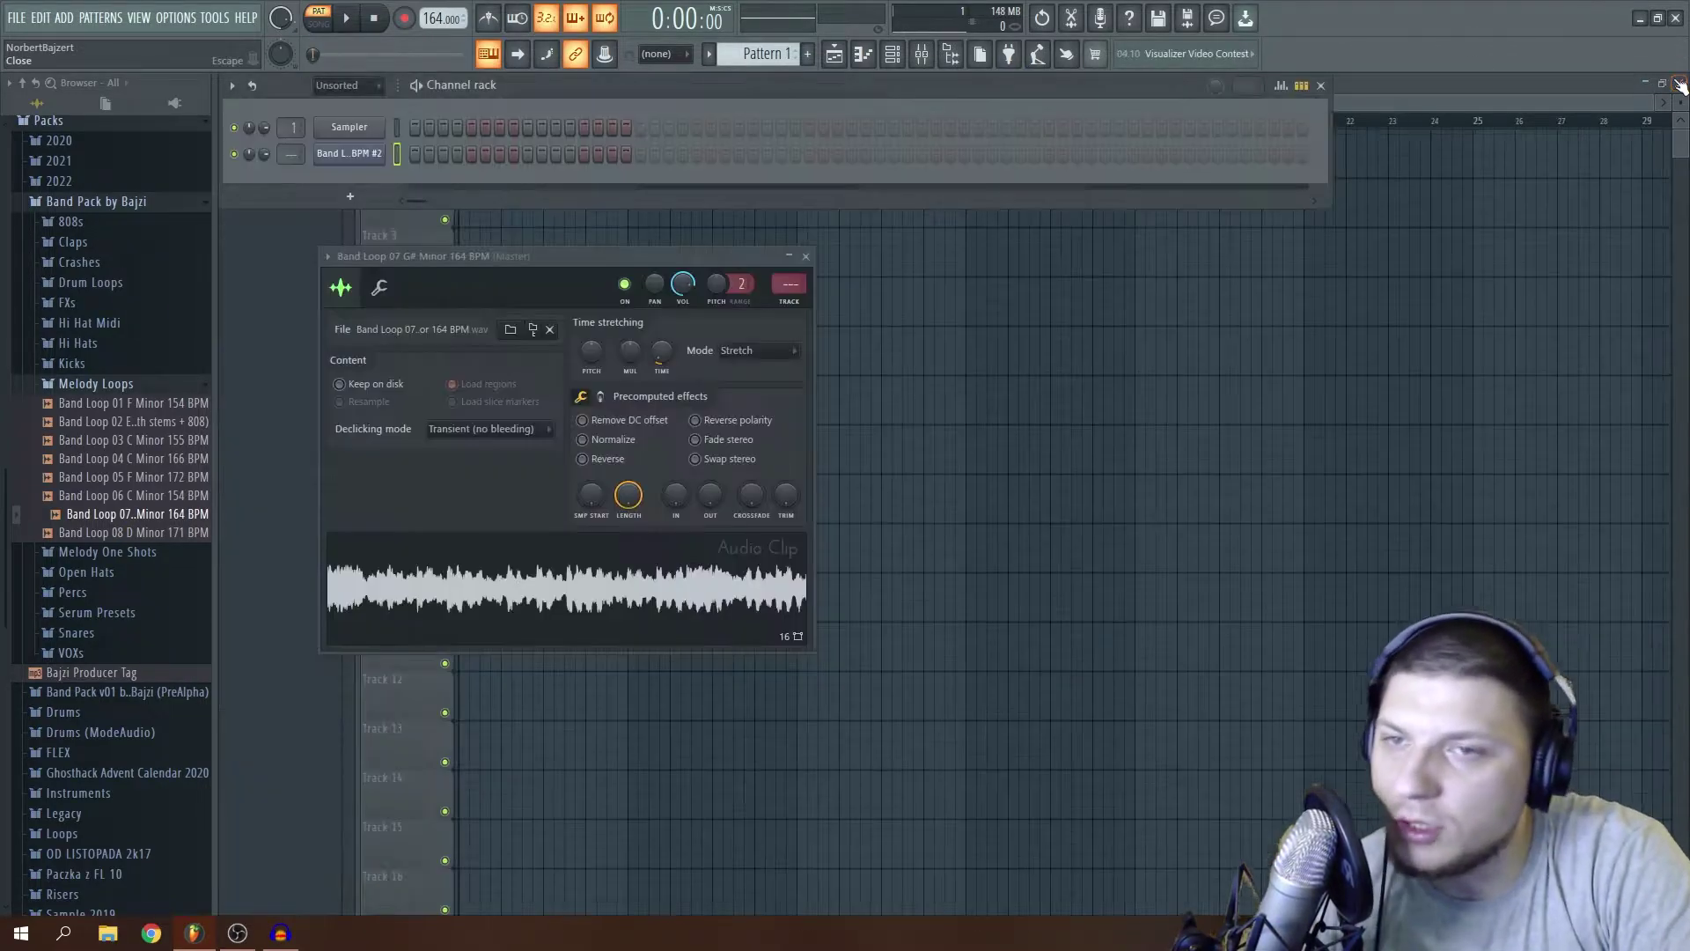
pyautogui.click(946, 541)
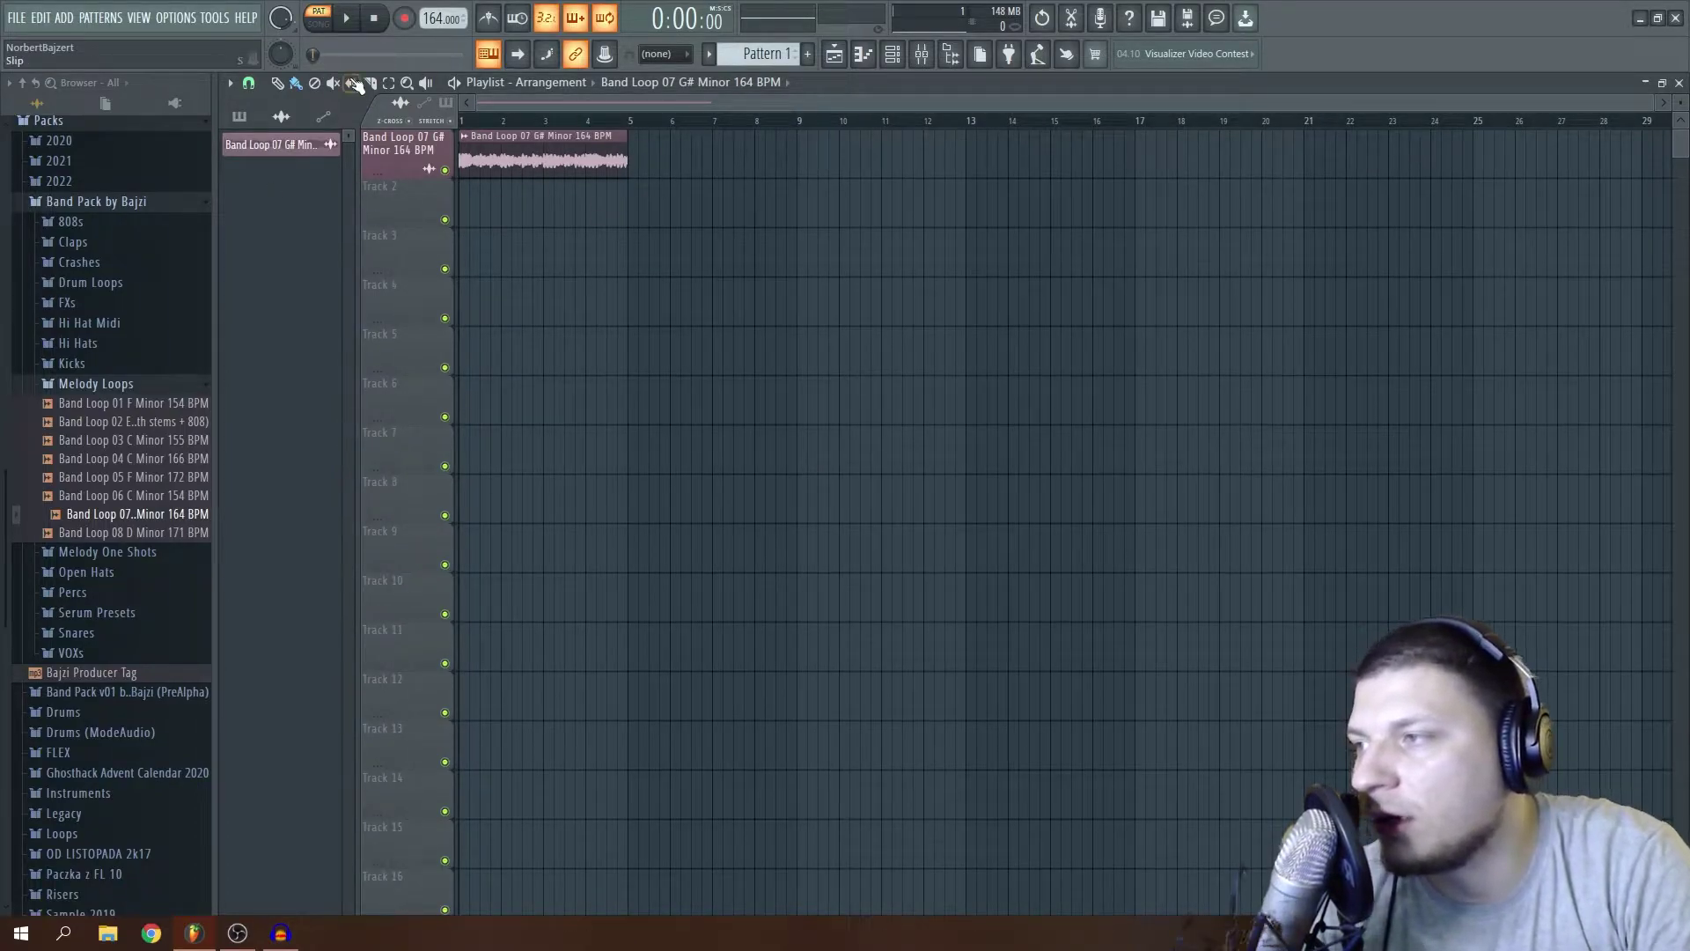
# Slice the melody loop's audio clip into half-bar pieces and rearrange them in a new order on the first track.
pyautogui.moveTo(488, 166); pyautogui.dragTo(497, 164)
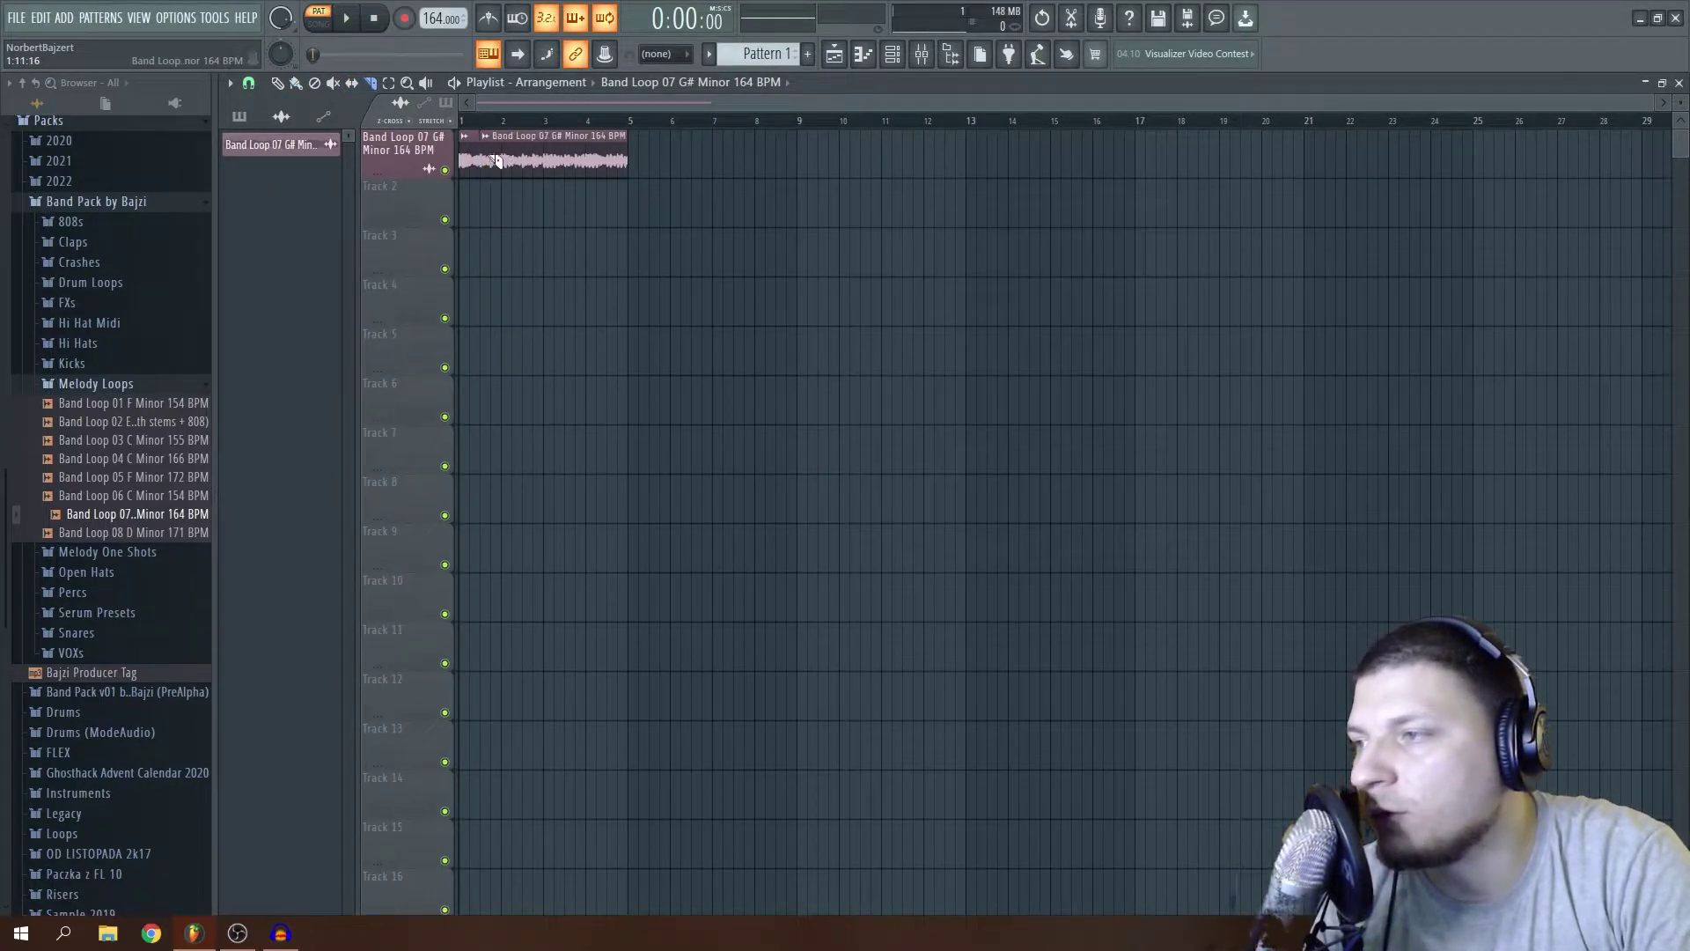
pyautogui.click(523, 123)
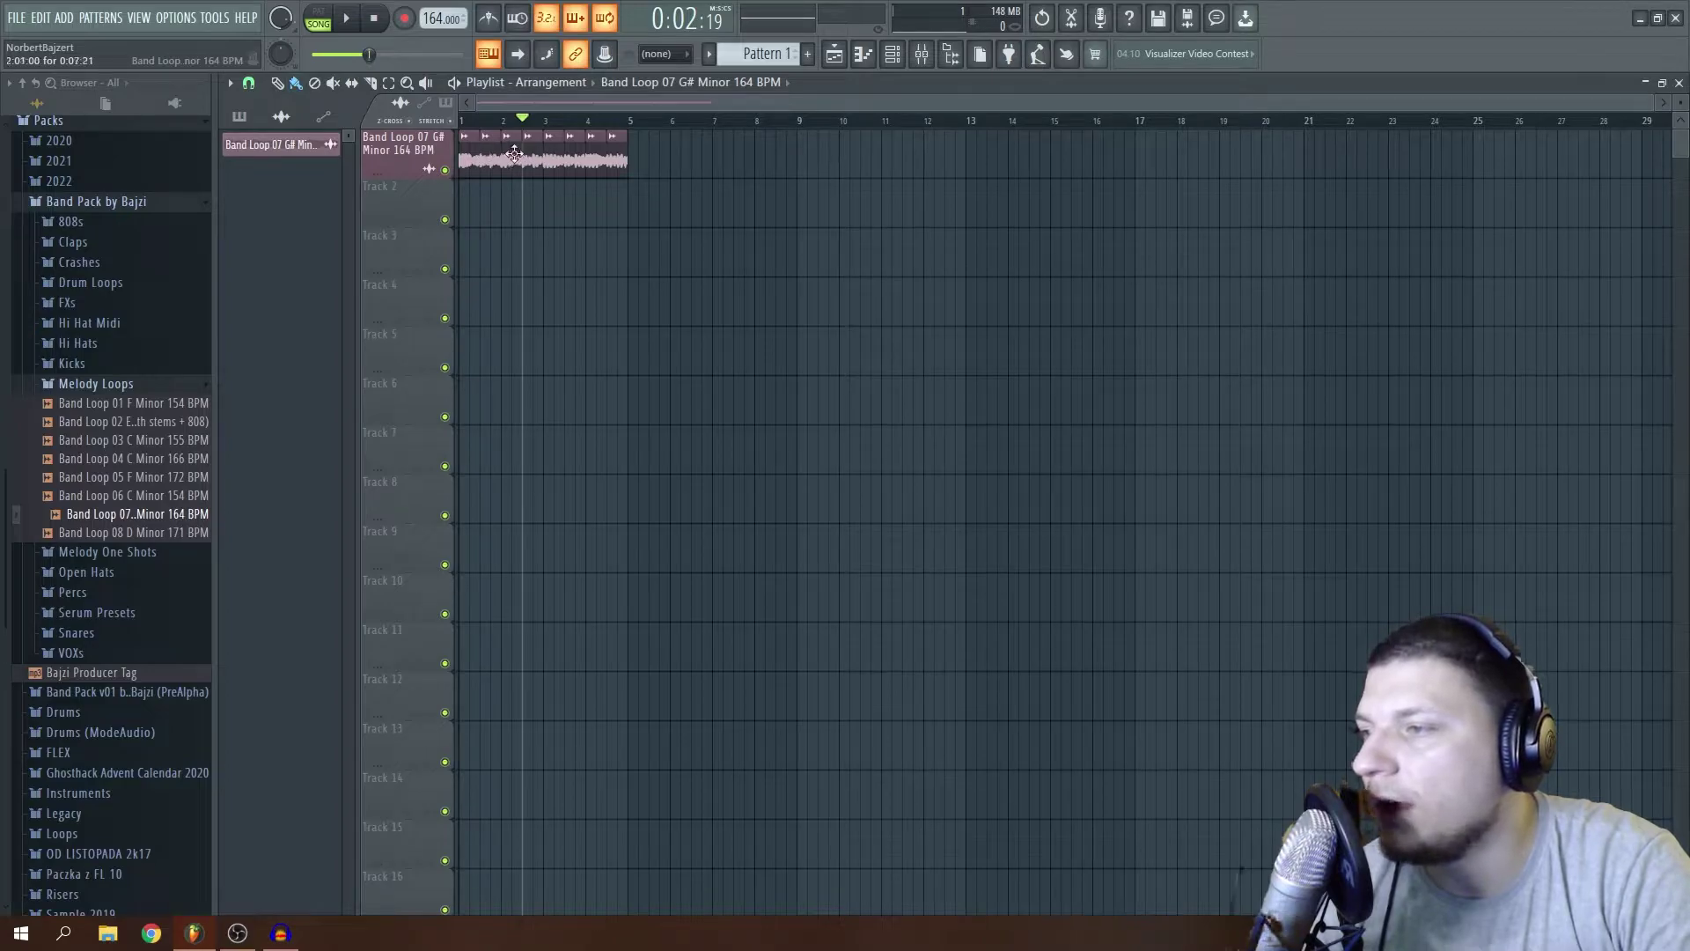
pyautogui.moveTo(529, 194); pyautogui.dragTo(576, 205)
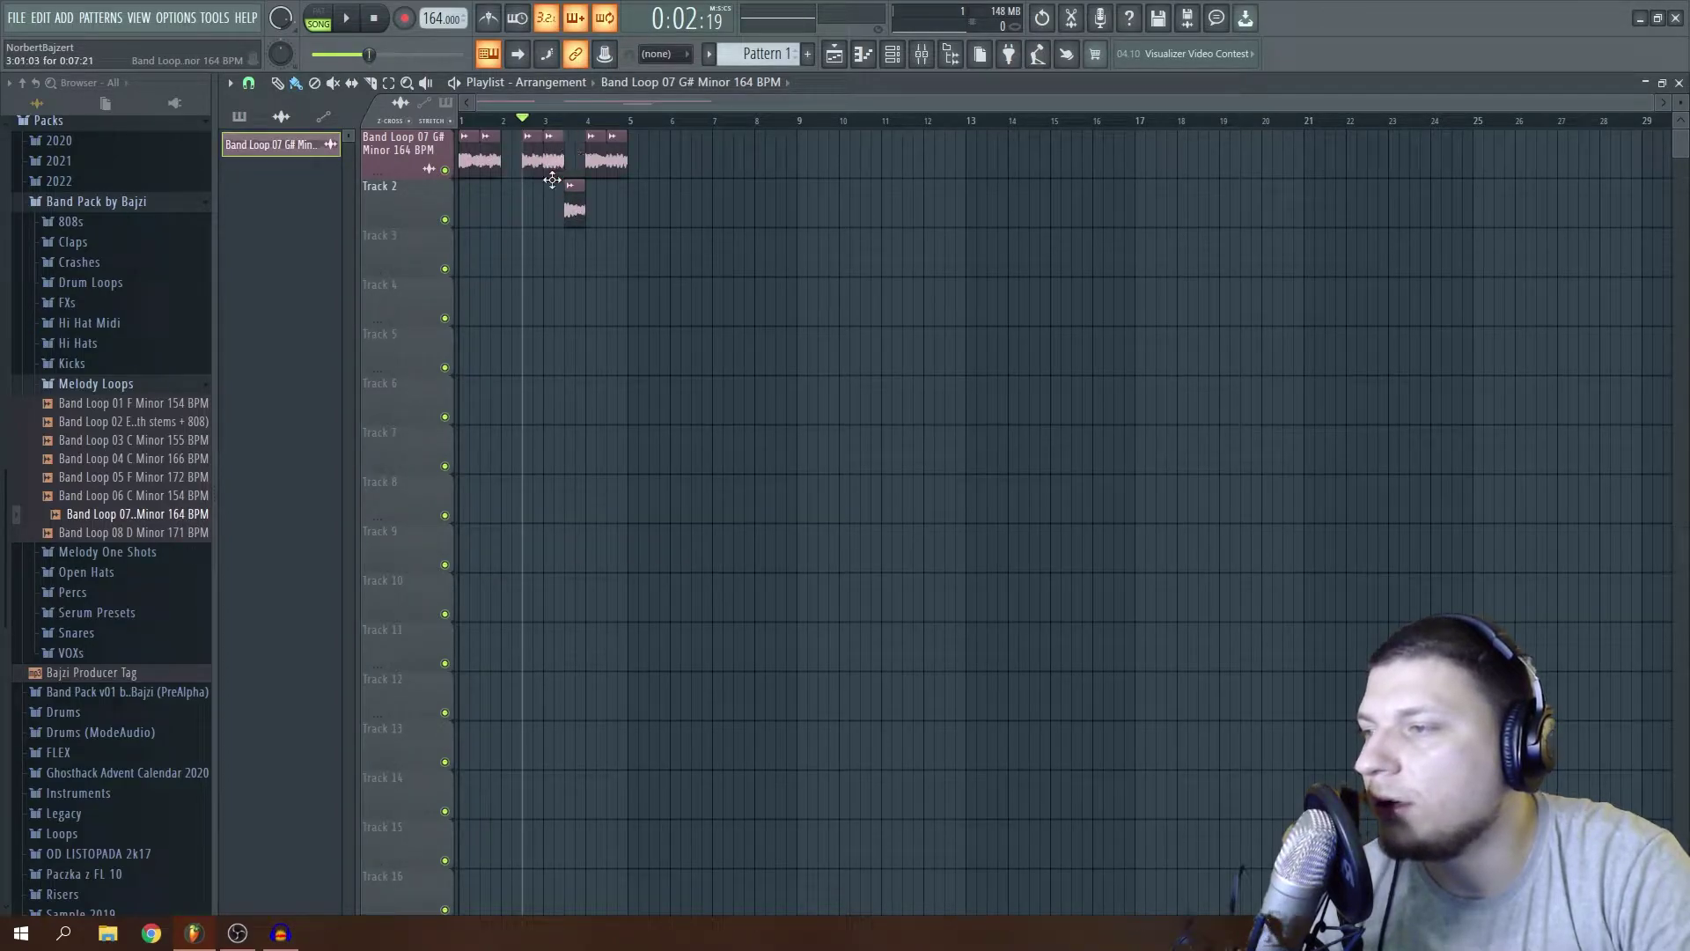
pyautogui.moveTo(511, 158); pyautogui.dragTo(513, 145)
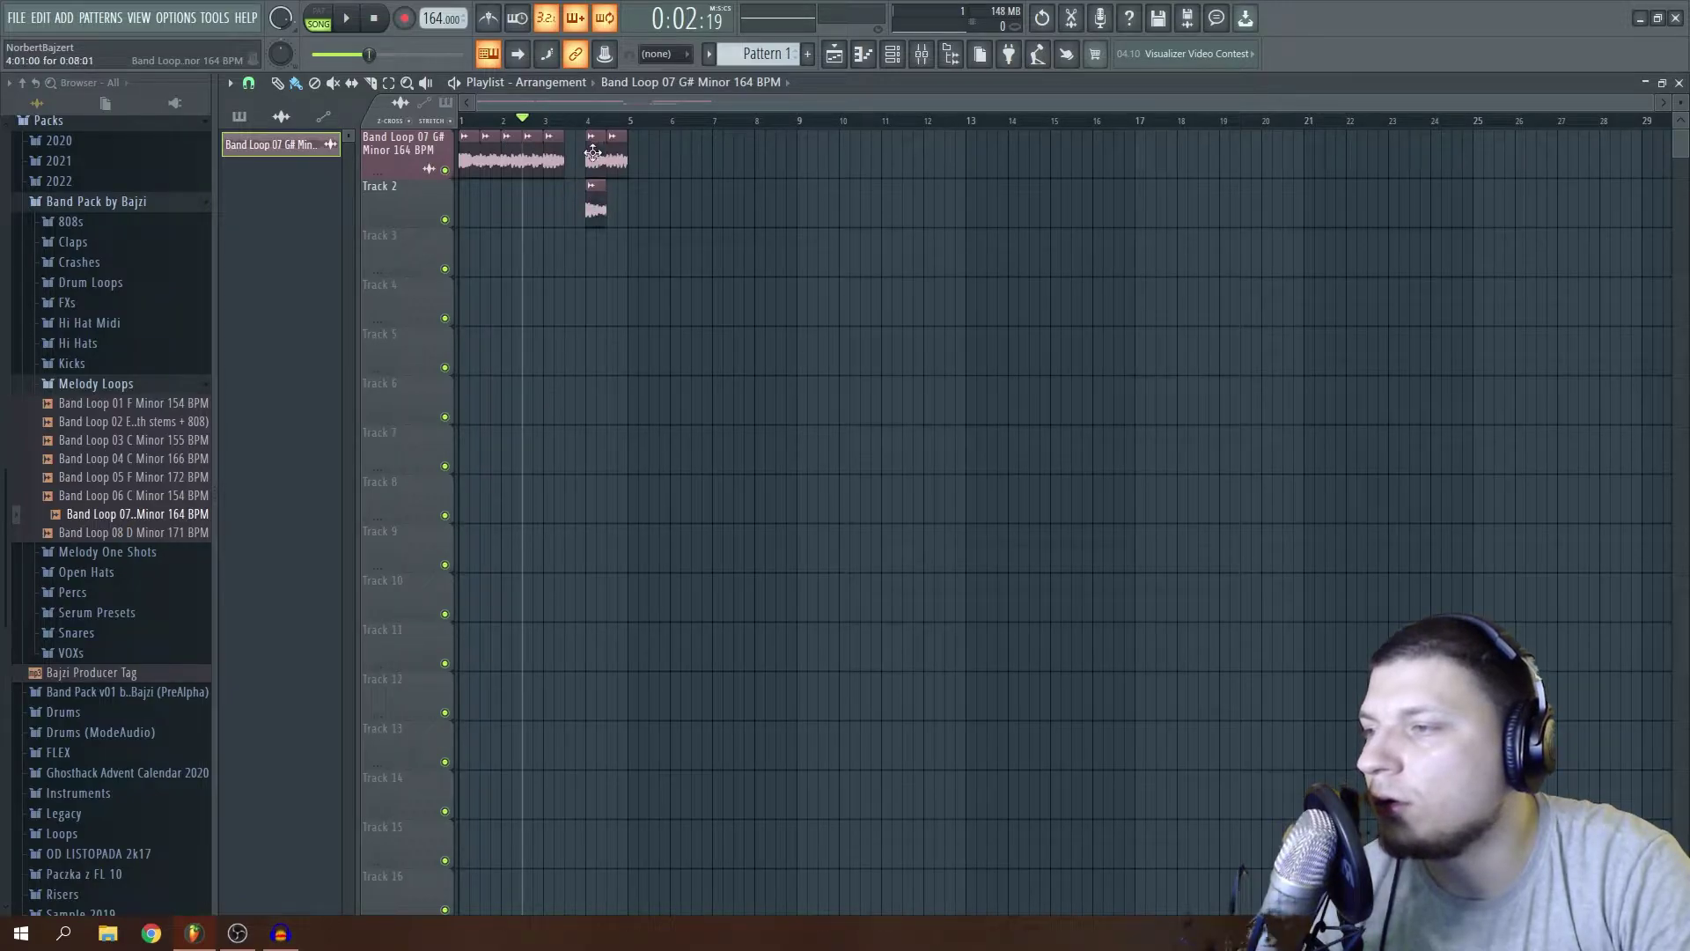
pyautogui.moveTo(594, 166); pyautogui.dragTo(608, 163)
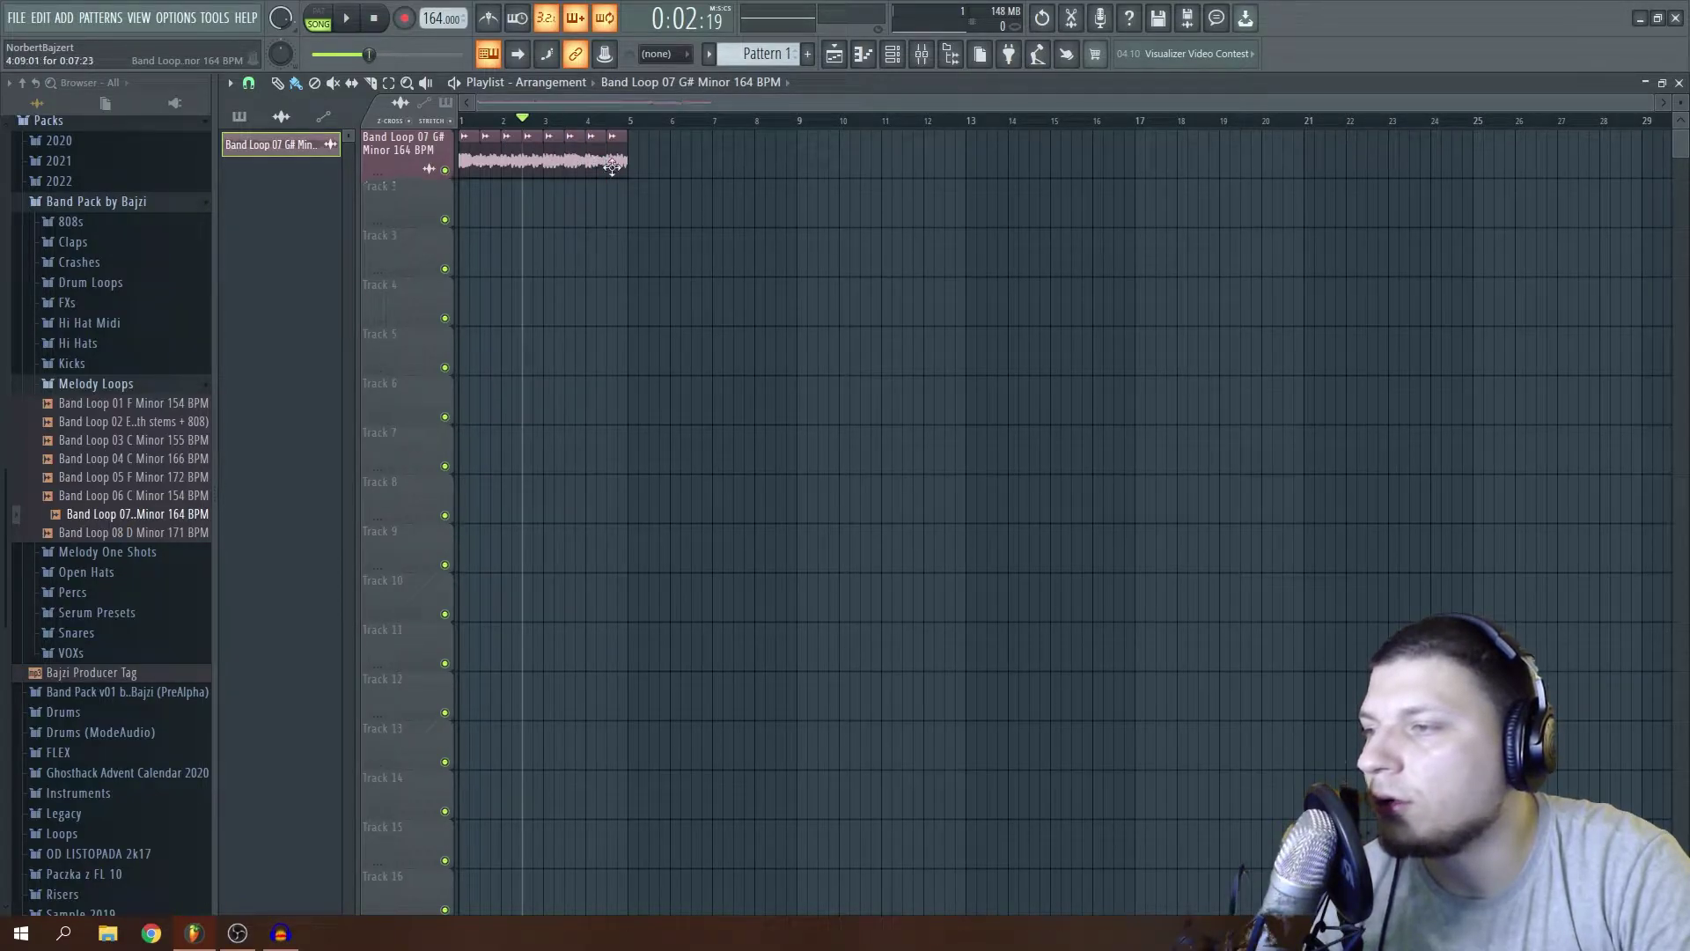
pyautogui.moveTo(542, 231); pyautogui.dragTo(522, 232)
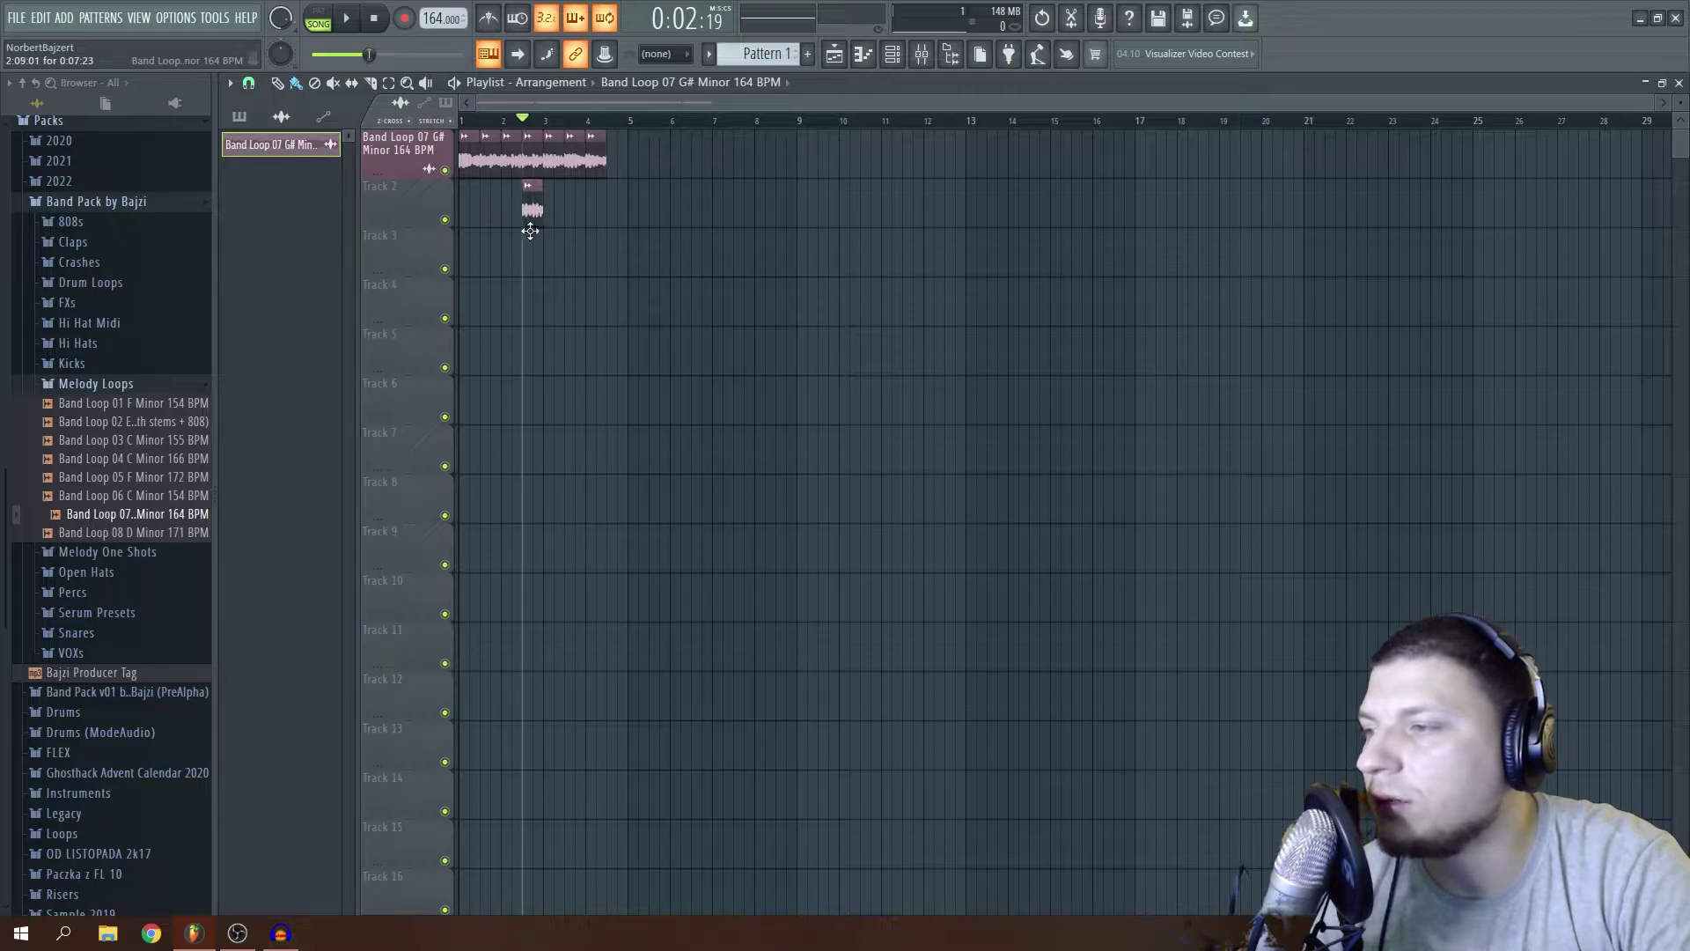
pyautogui.moveTo(530, 208); pyautogui.dragTo(535, 162)
# Play the rearranged half-bar slices from the start of the song.
pyautogui.moveTo(369, 55); pyautogui.dragTo(343, 55)
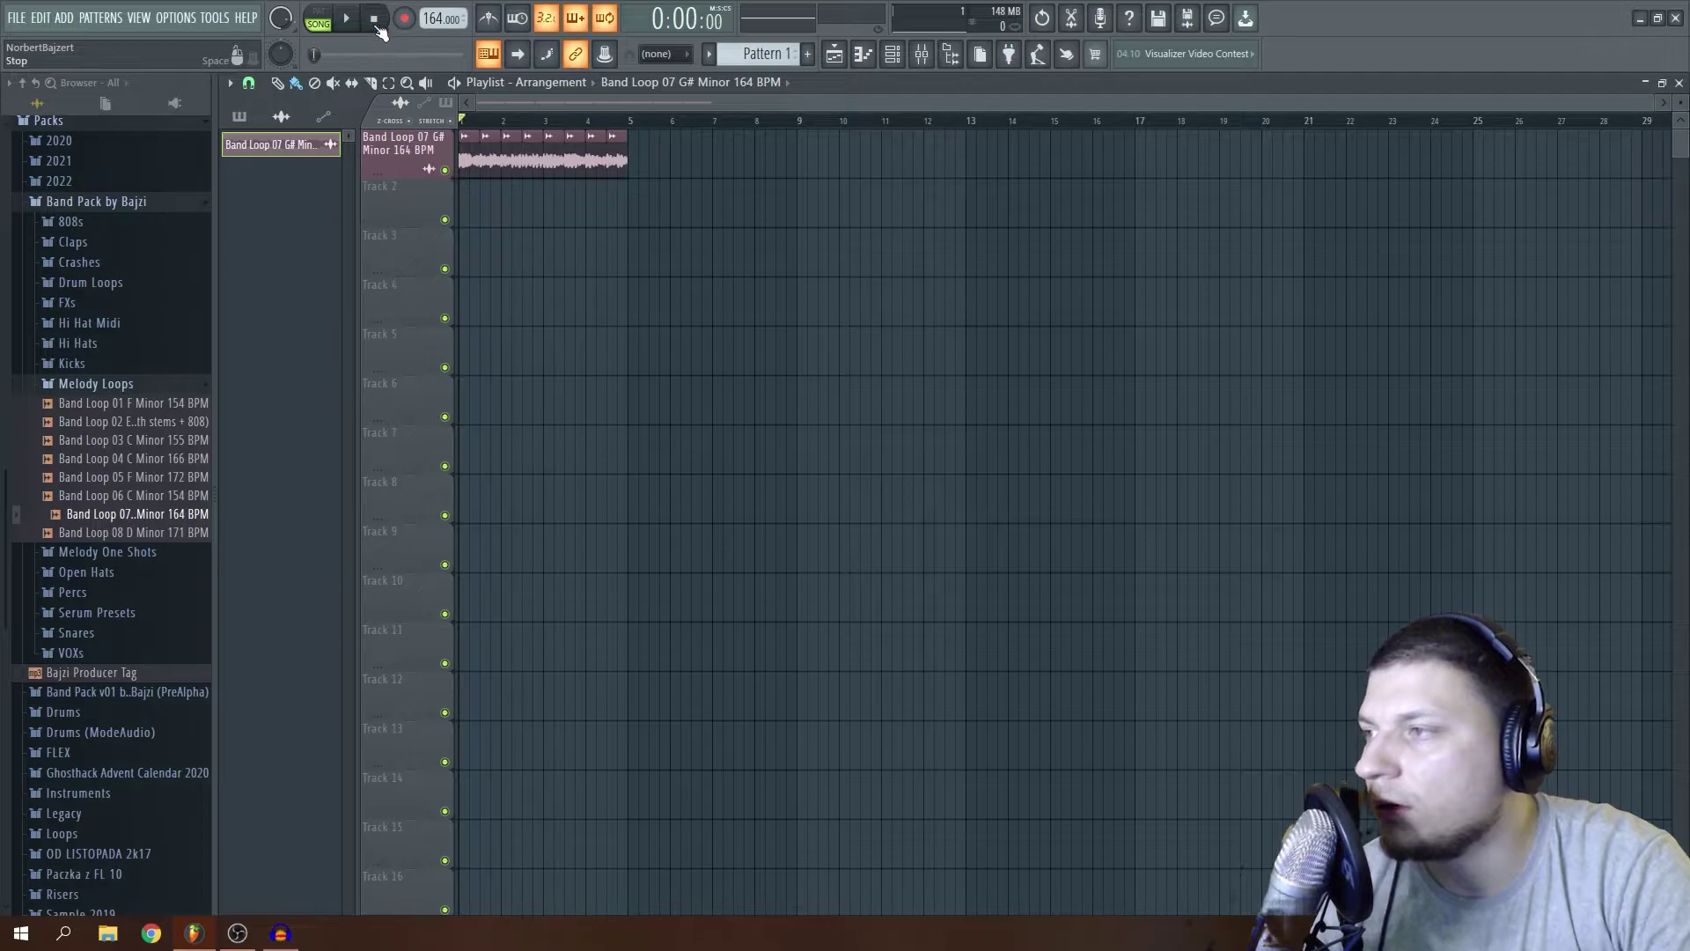
pyautogui.press('space')
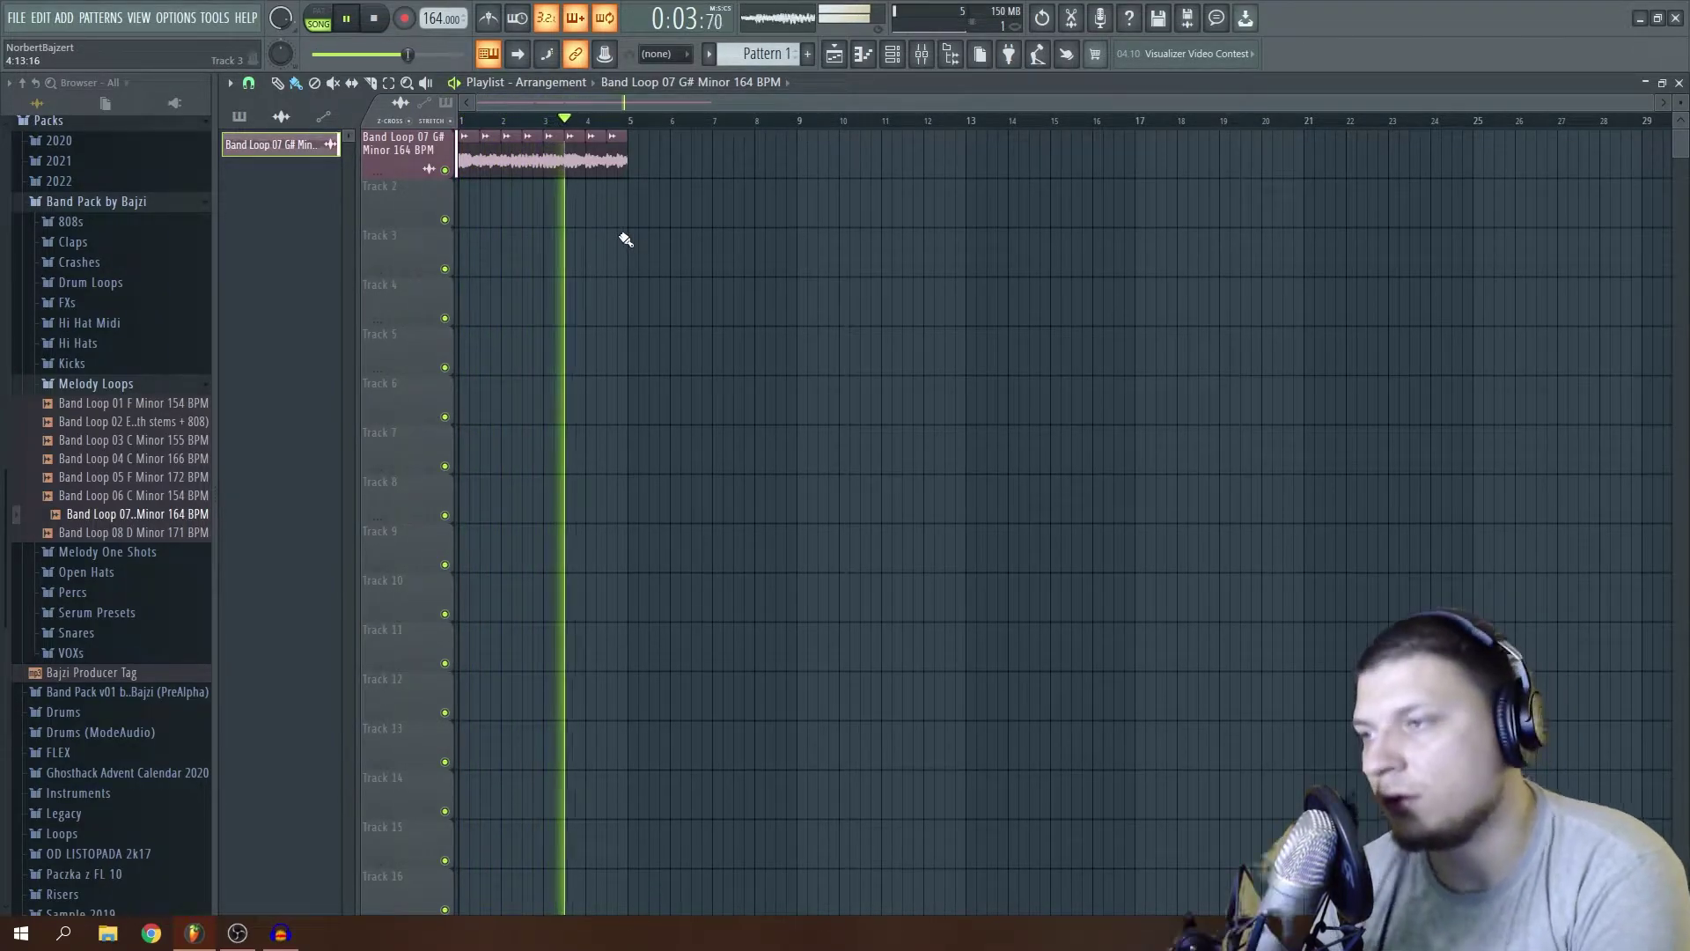
pyautogui.press('space')
# Consolidate the rearranged loop track from track start, rendering it as a 16-bit stereo WAV clip.
pyautogui.rightClick(397, 134)
pyautogui.click(555, 399)
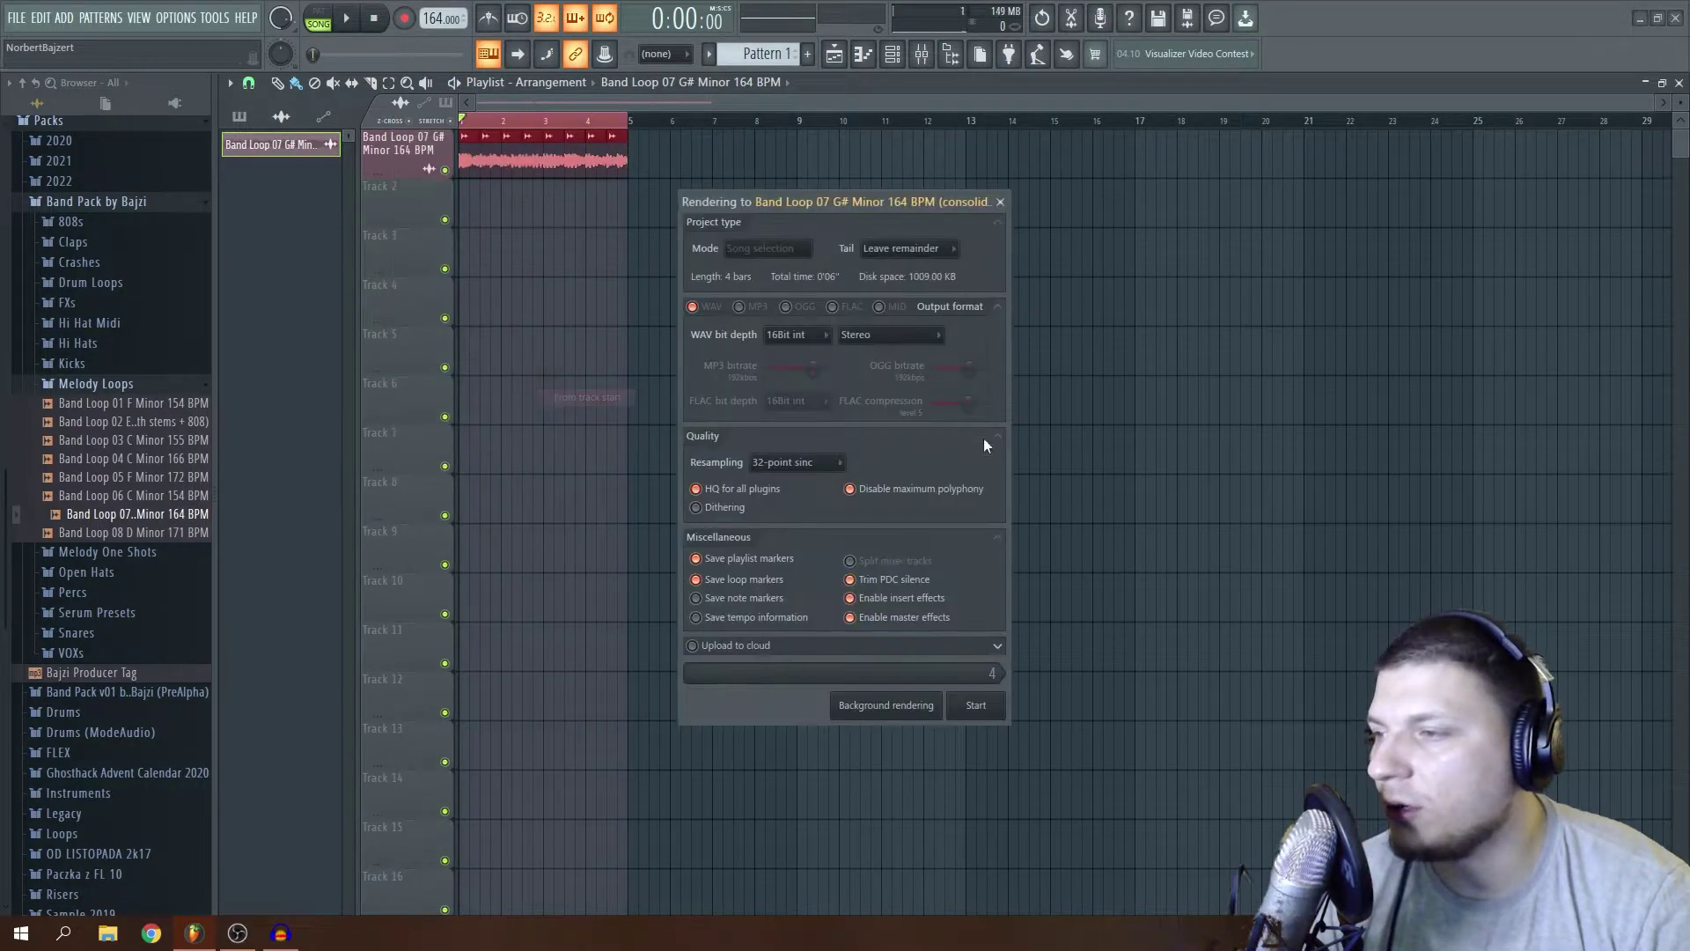
pyautogui.click(979, 706)
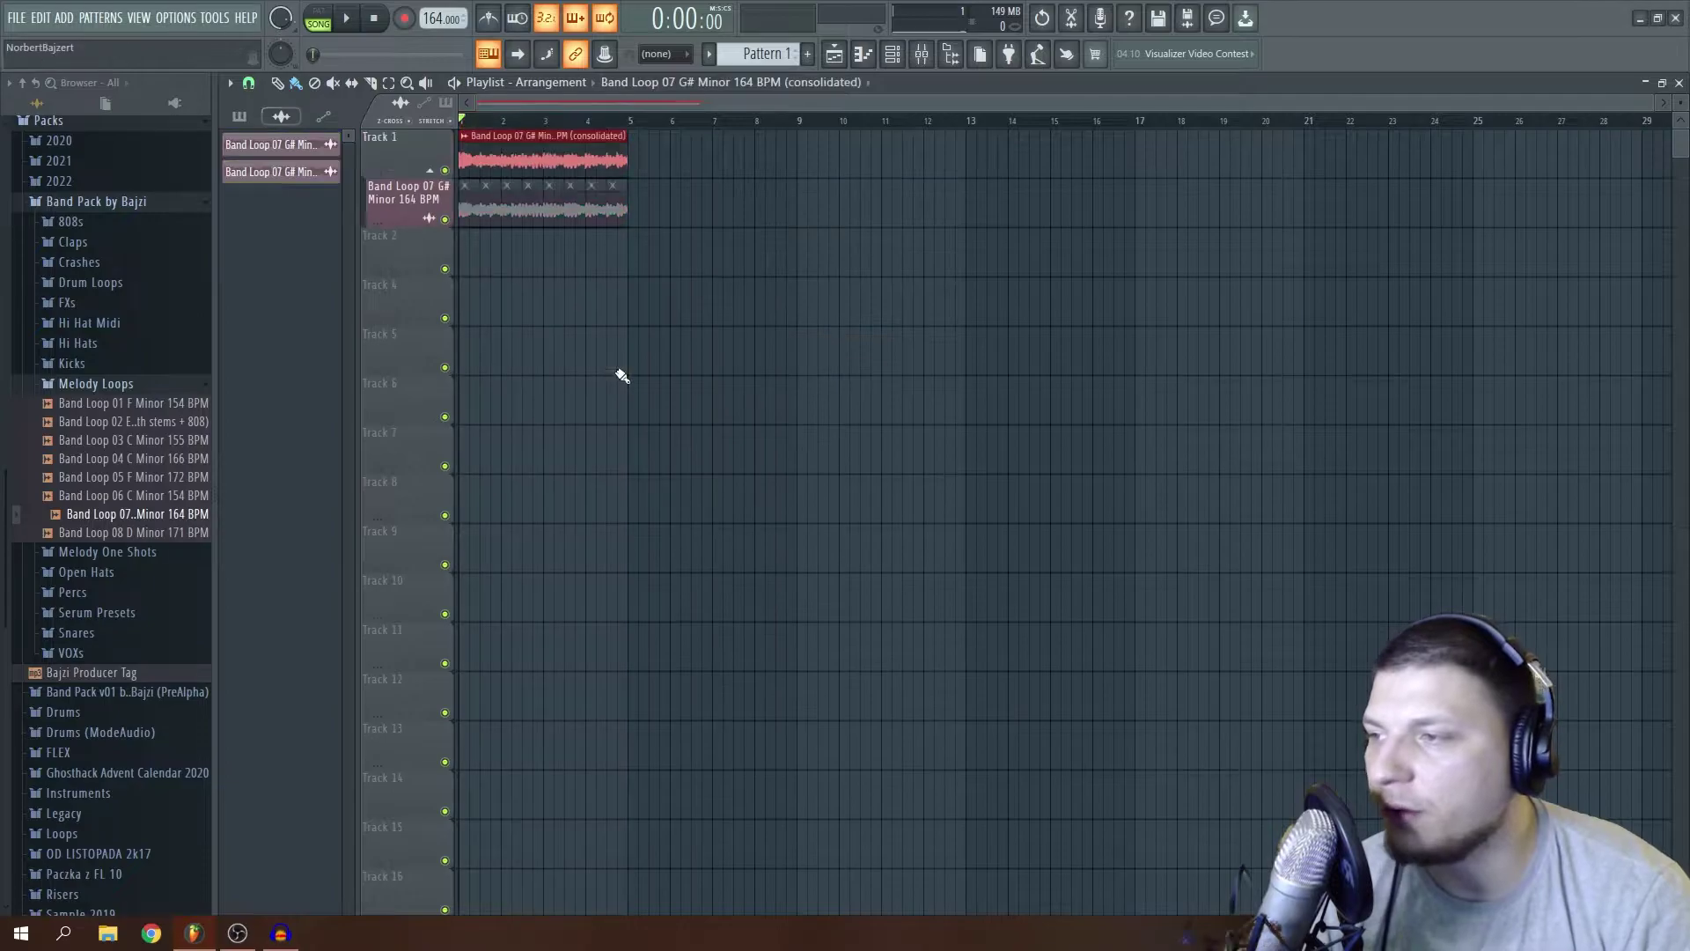
# Check the consolidated clip's channel settings and listen to the clip in the playlist.
pyautogui.click(464, 135)
pyautogui.click(471, 141)
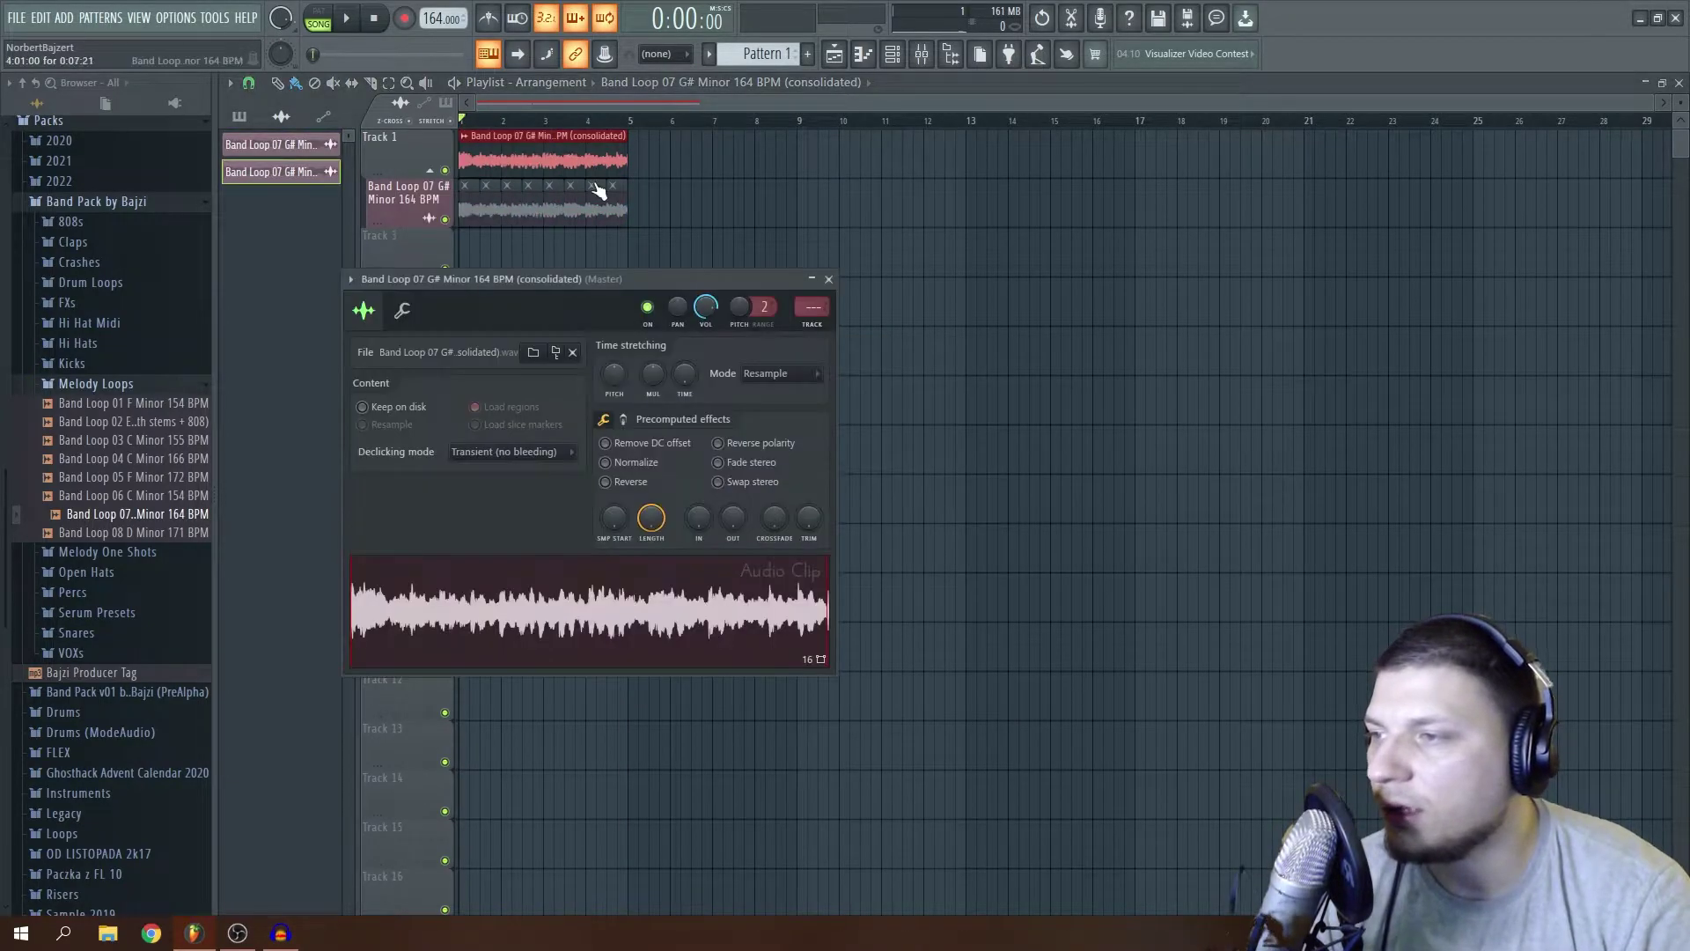
pyautogui.click(828, 279)
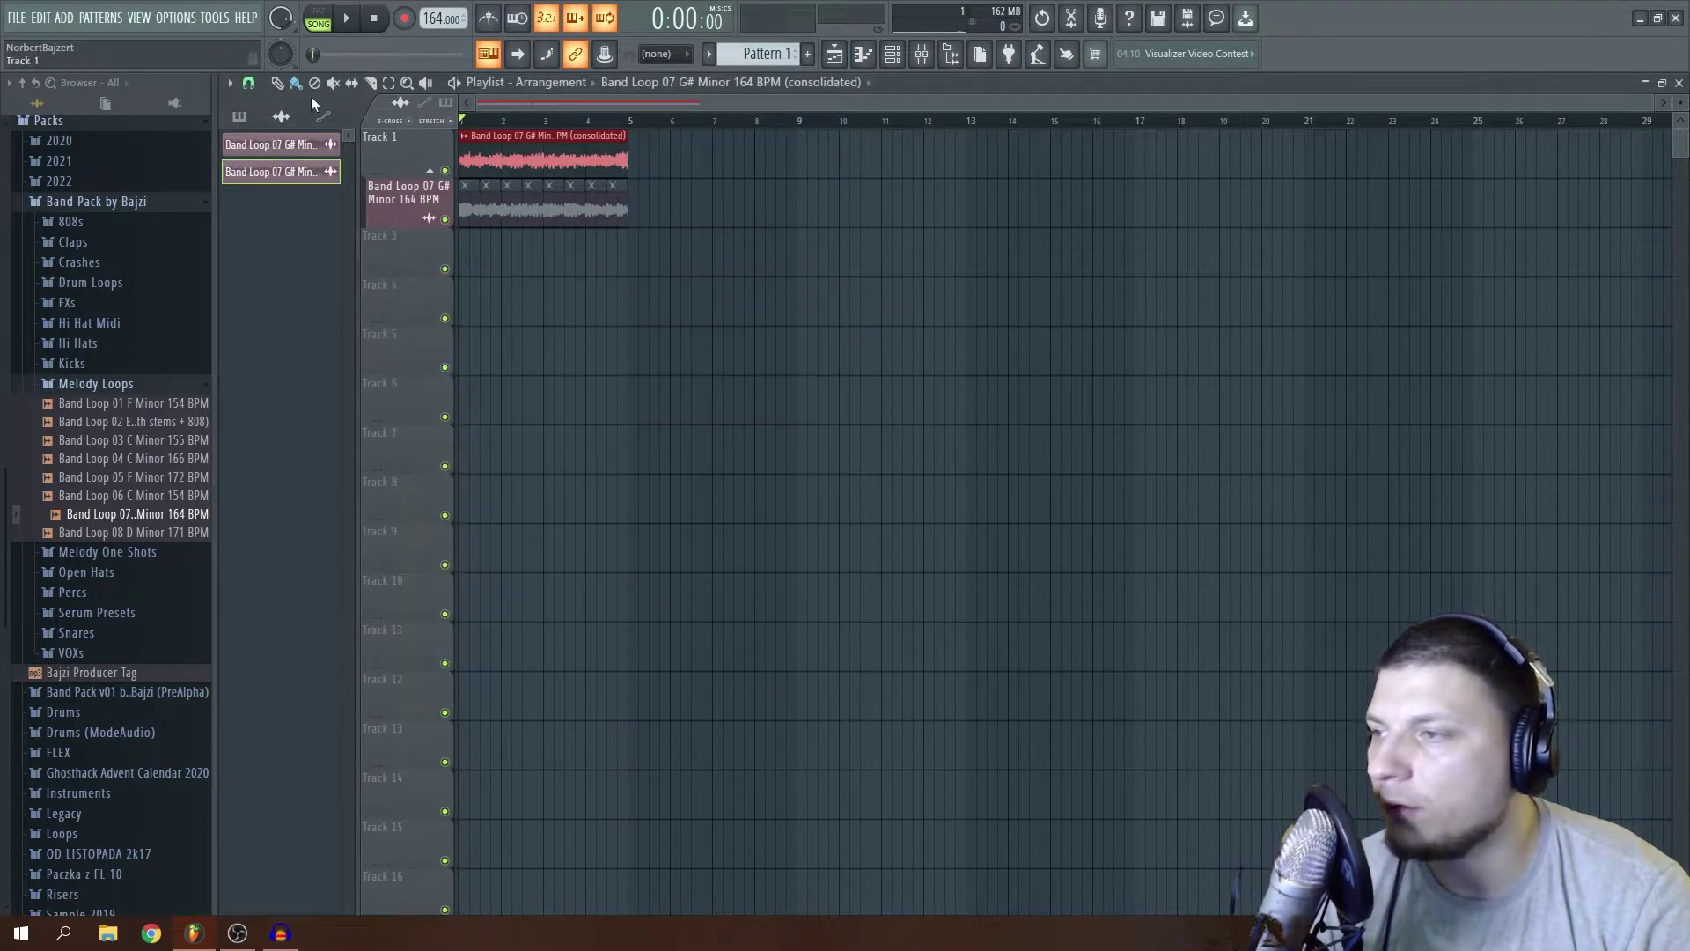
pyautogui.click(346, 18)
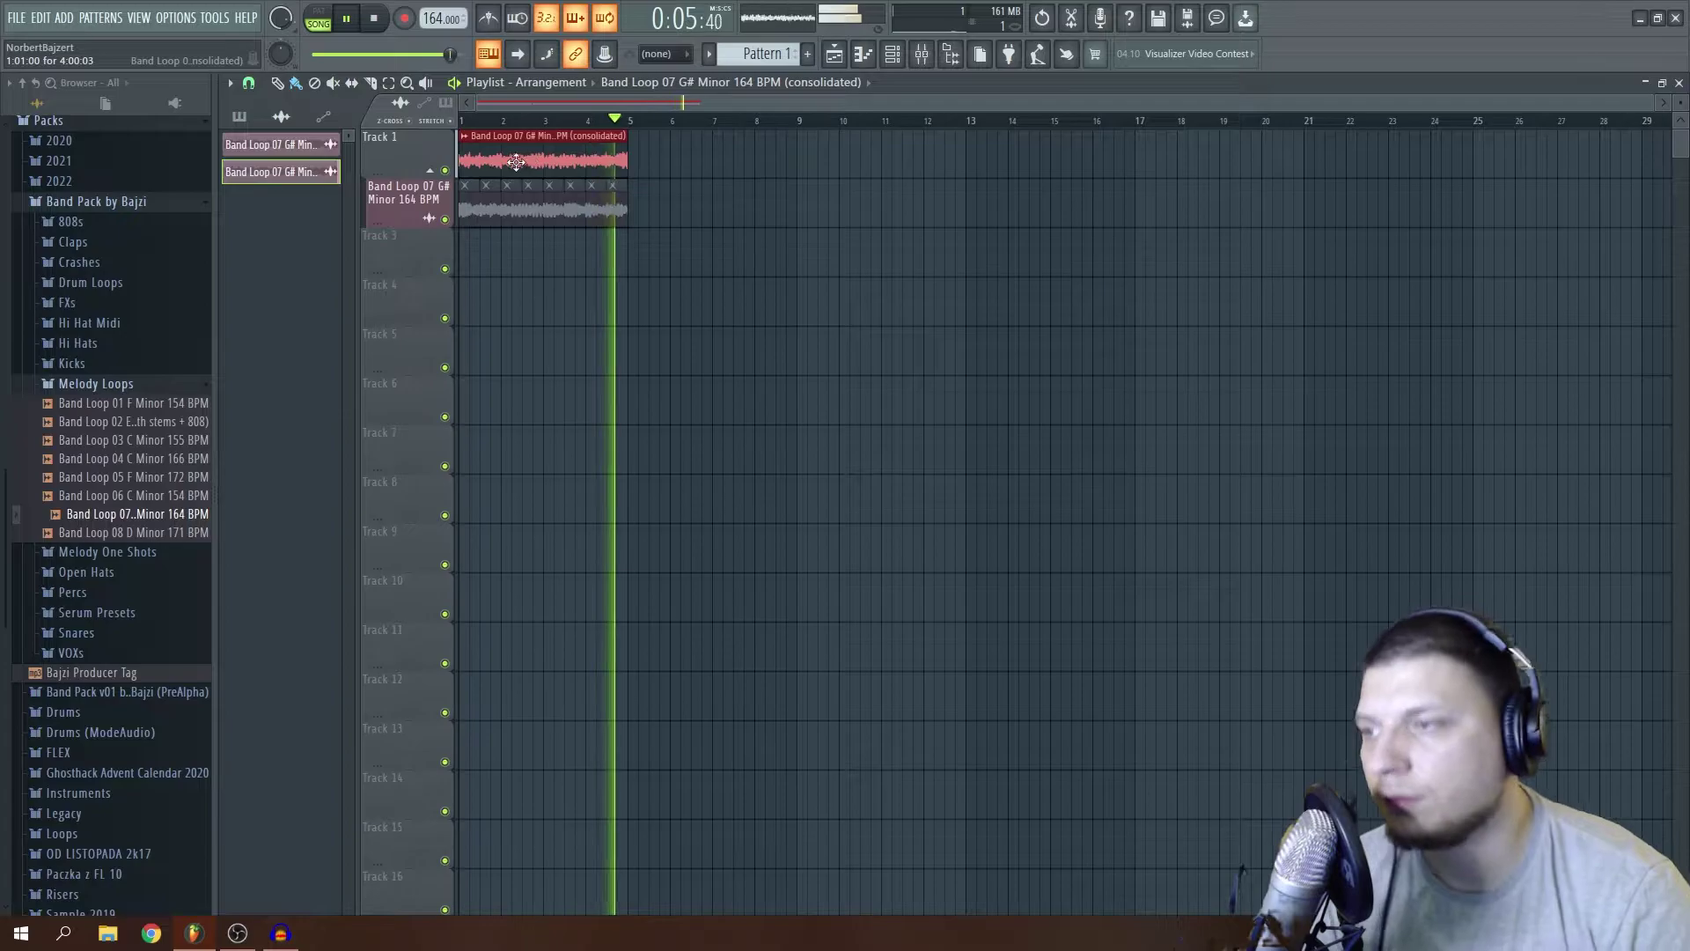
pyautogui.press('space')
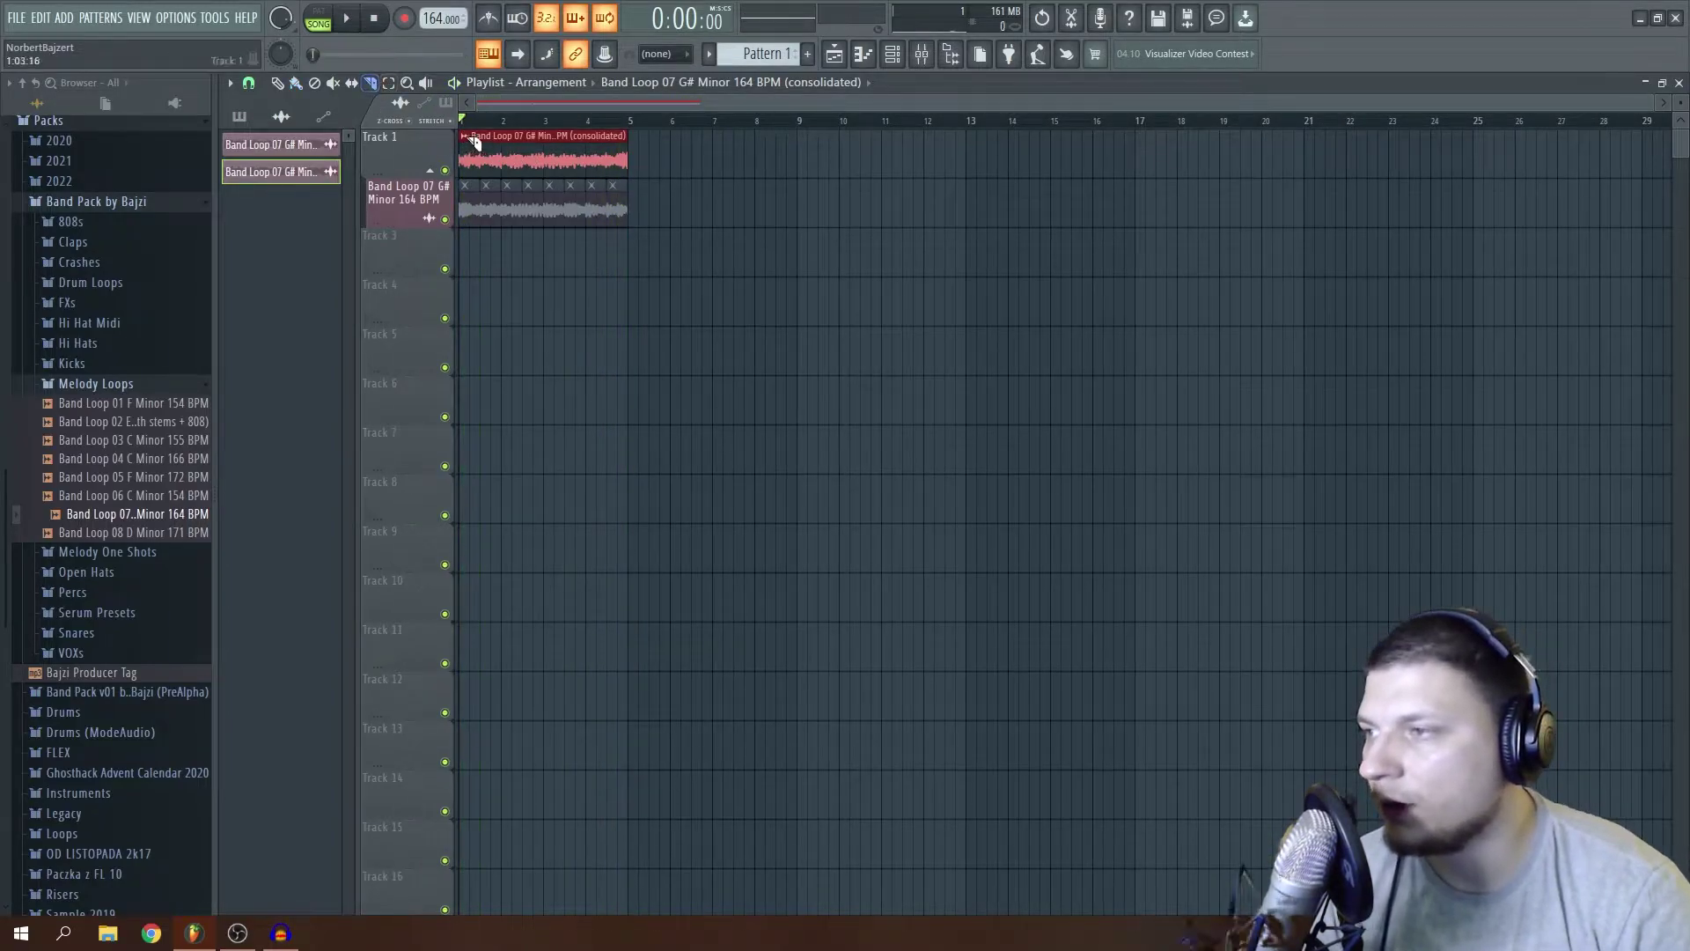
# Slice the consolidated clip into one-bar pieces, place them in reverse order on Track 3 and play the result.
pyautogui.click(503, 176)
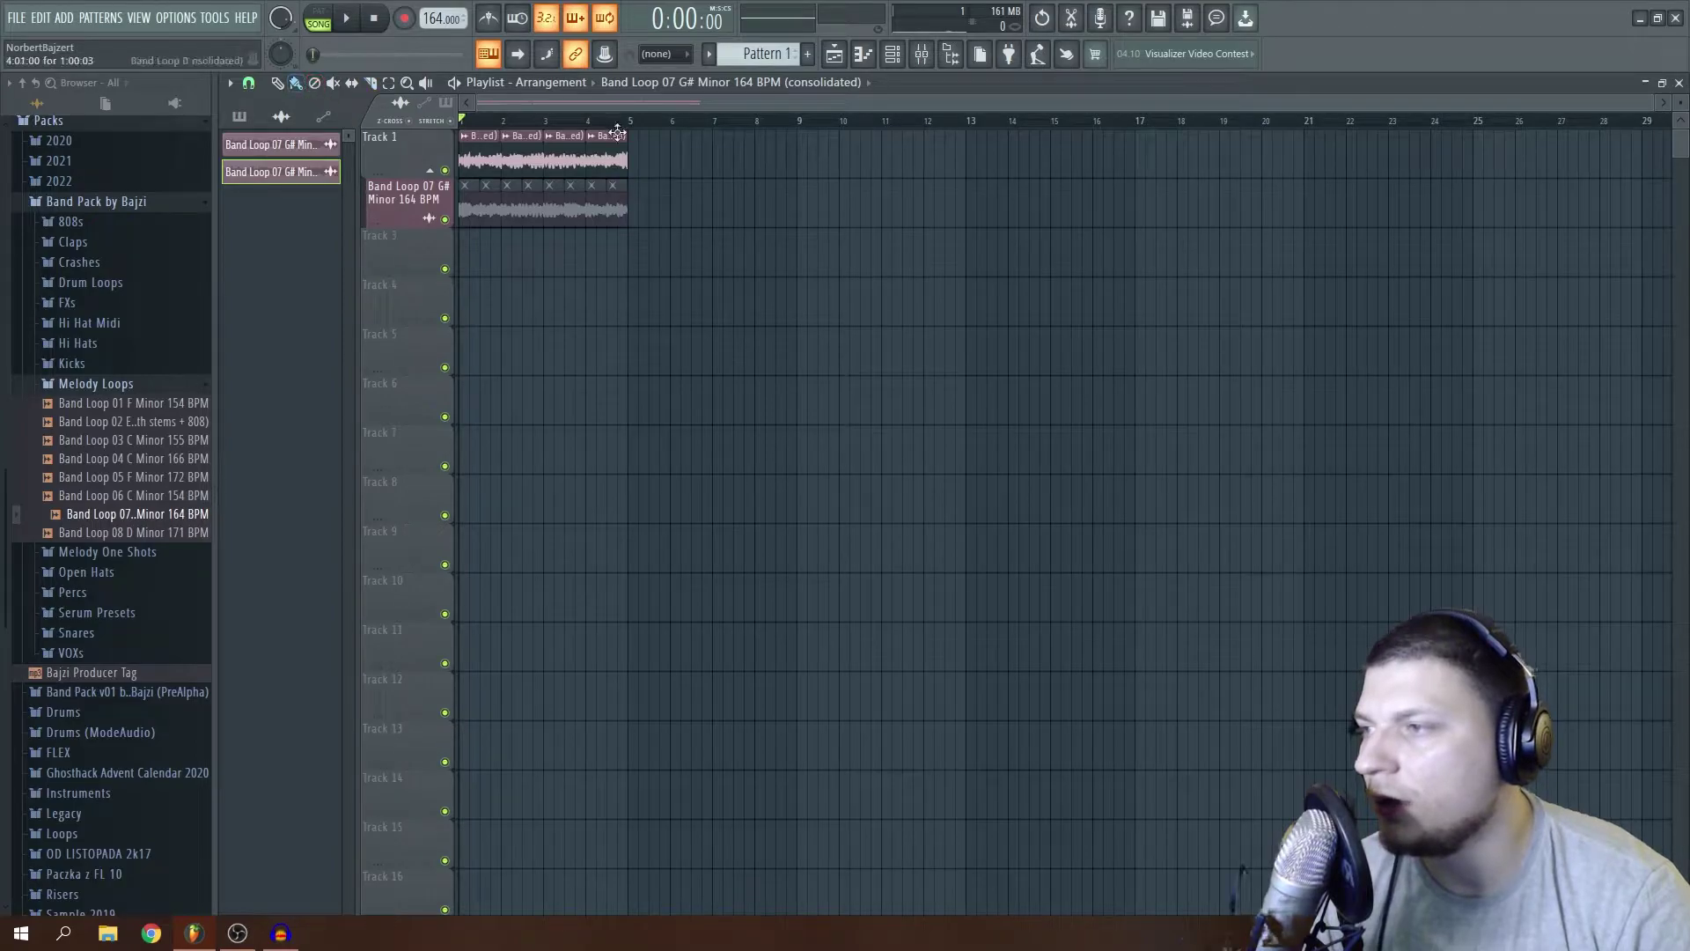
pyautogui.moveTo(612, 161); pyautogui.dragTo(484, 260)
pyautogui.moveTo(568, 159); pyautogui.dragTo(525, 256)
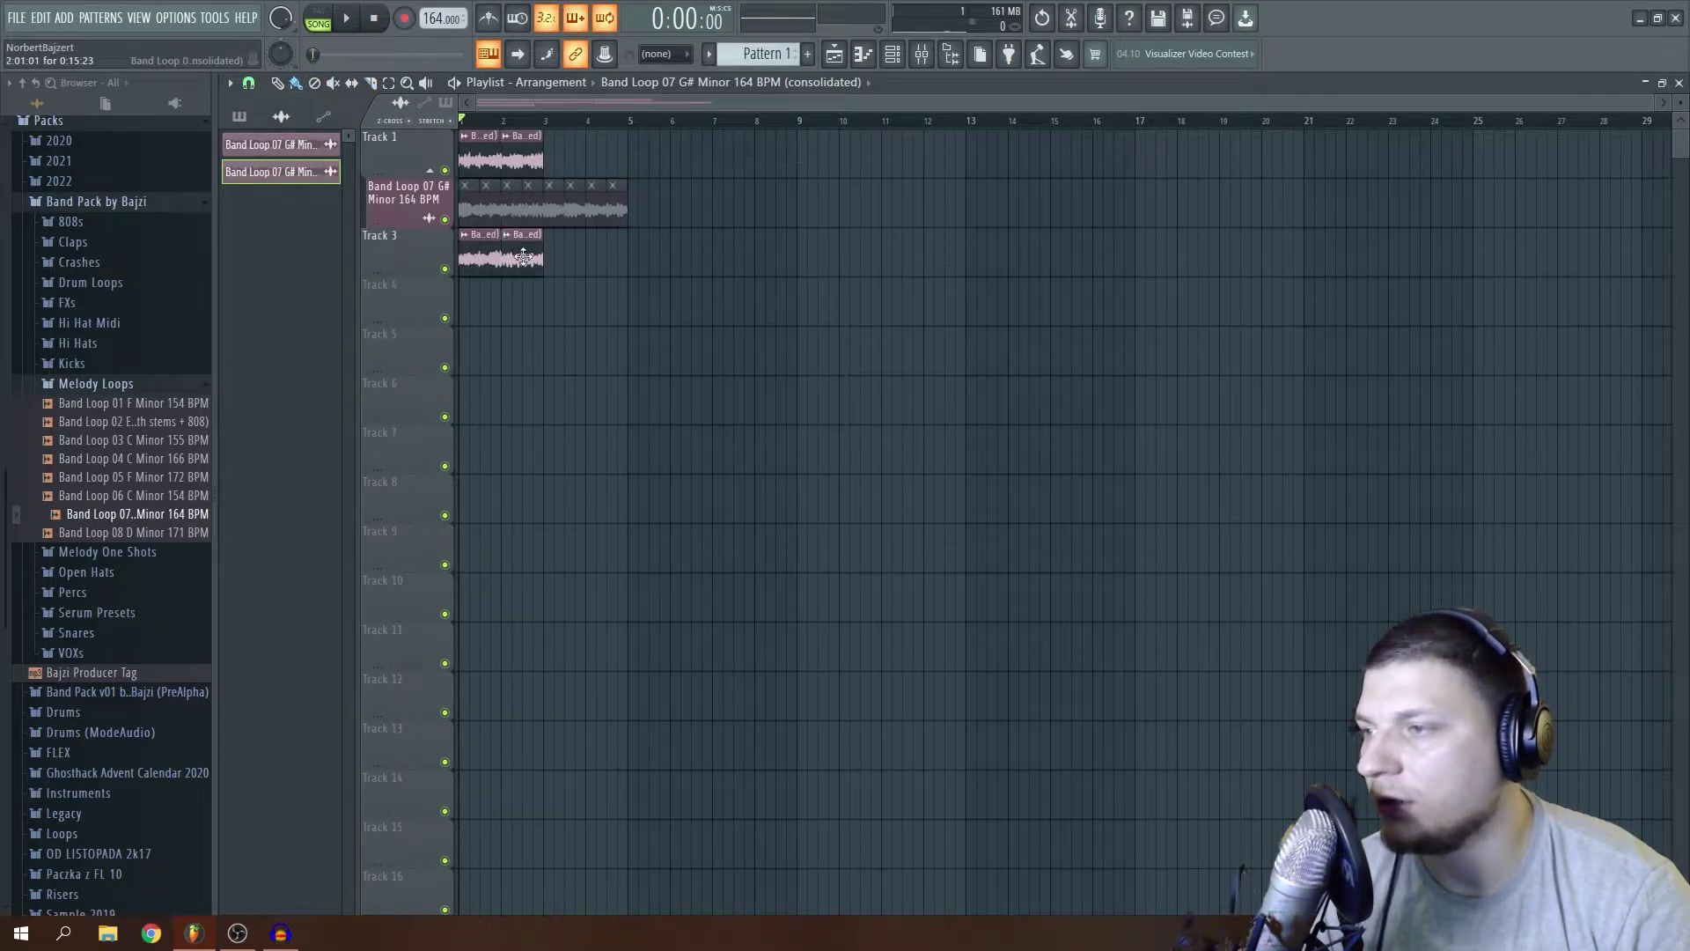
pyautogui.moveTo(532, 170); pyautogui.dragTo(564, 247)
pyautogui.moveTo(480, 159); pyautogui.dragTo(607, 257)
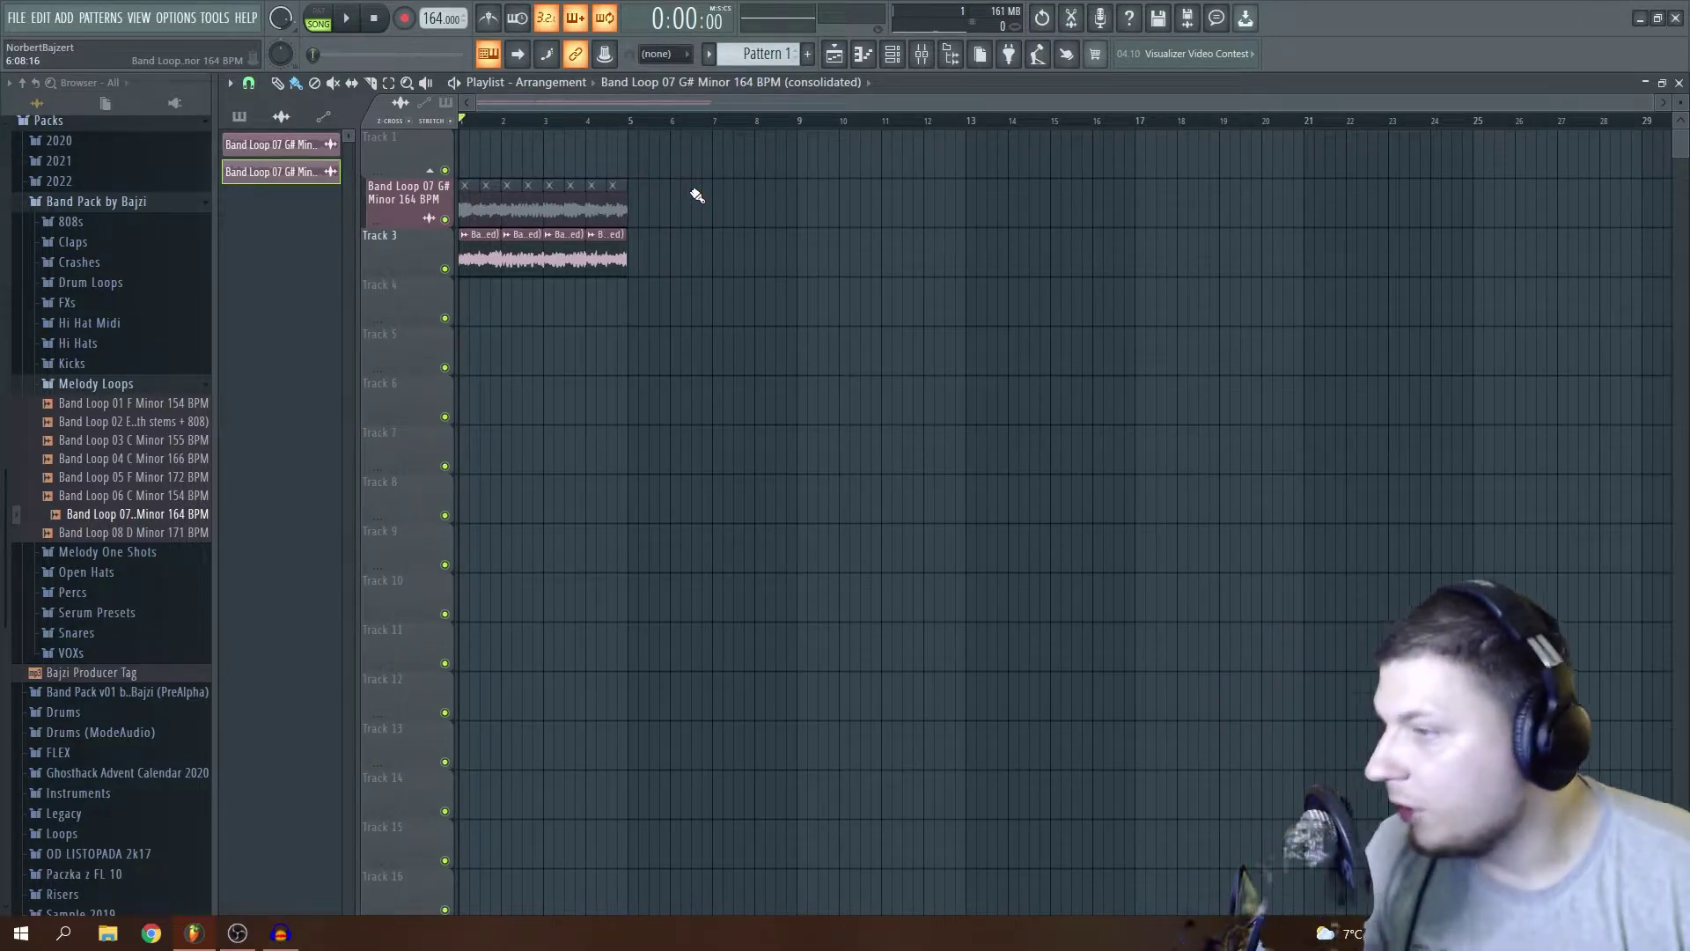
pyautogui.press('space')
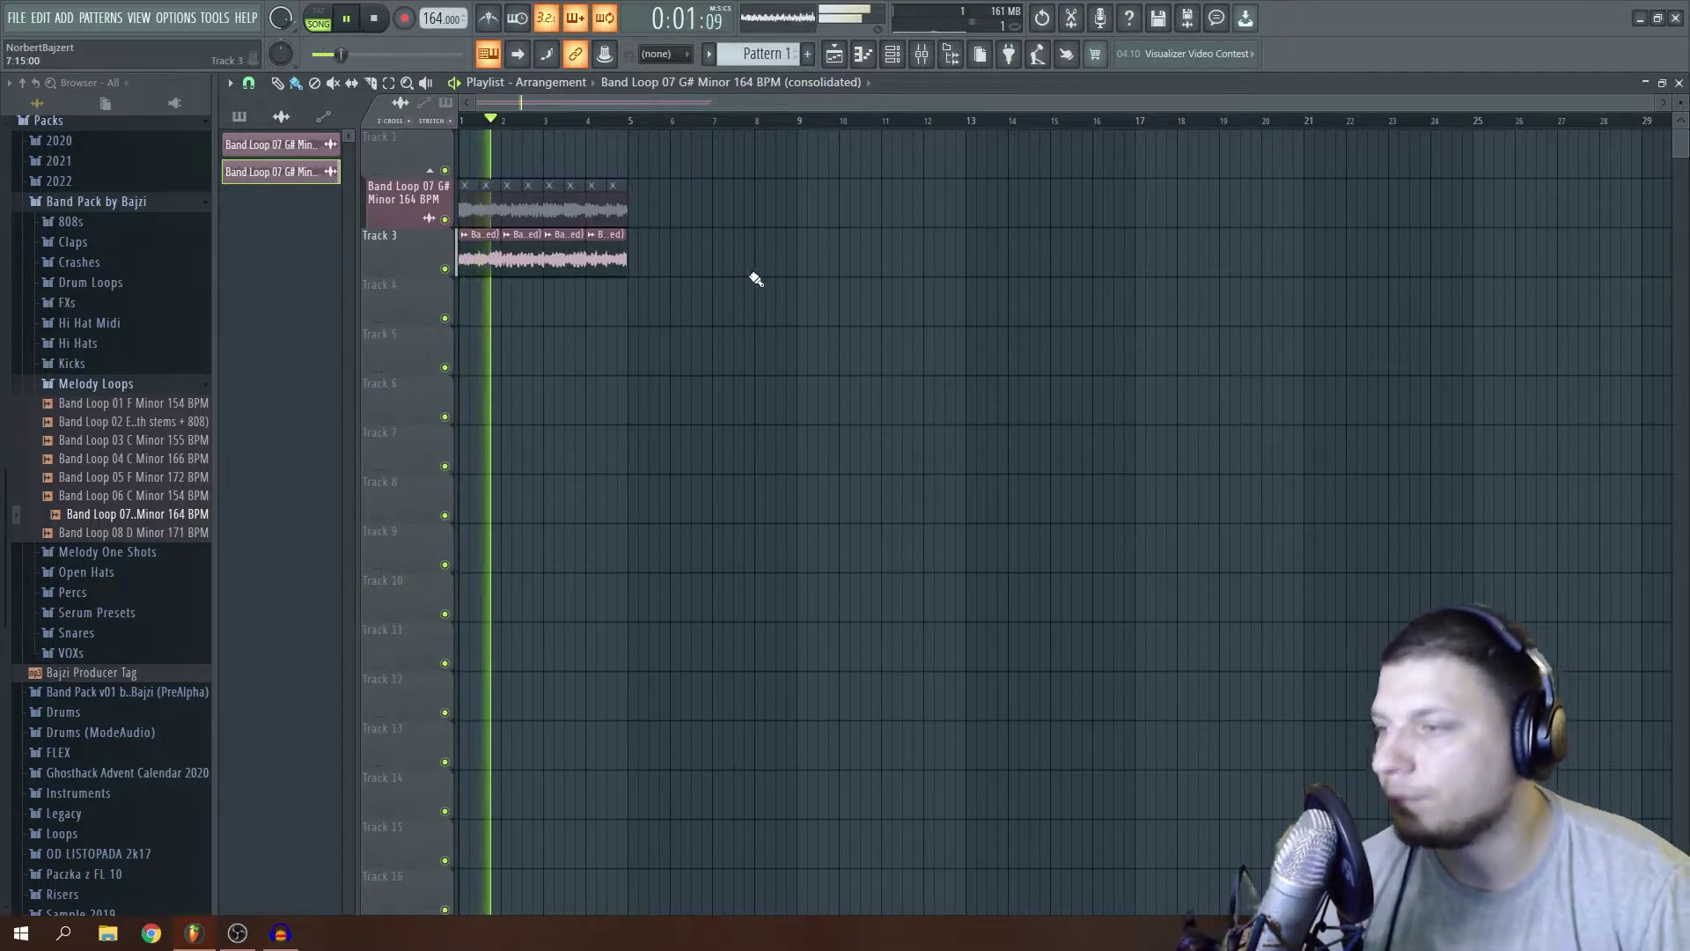
# Consolidate the rearranged slices on Track 3 into a 16-bit stereo WAV clip and play the result.
pyautogui.rightClick(402, 232)
pyautogui.moveTo(498, 493)
pyautogui.click(621, 496)
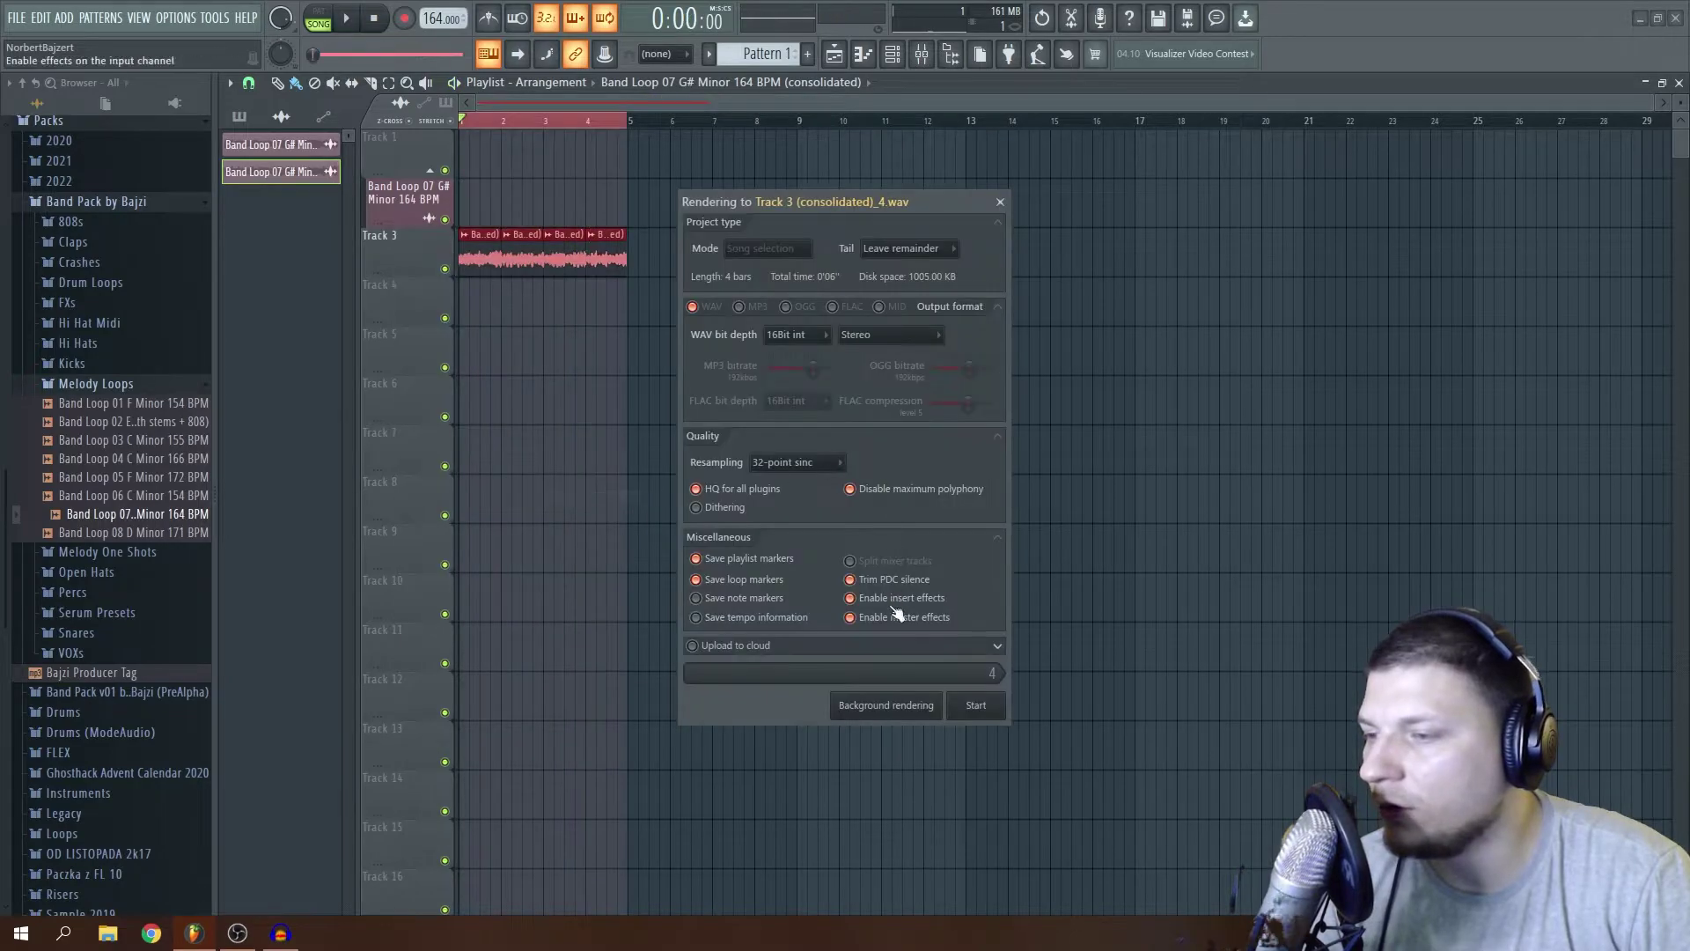
pyautogui.click(976, 707)
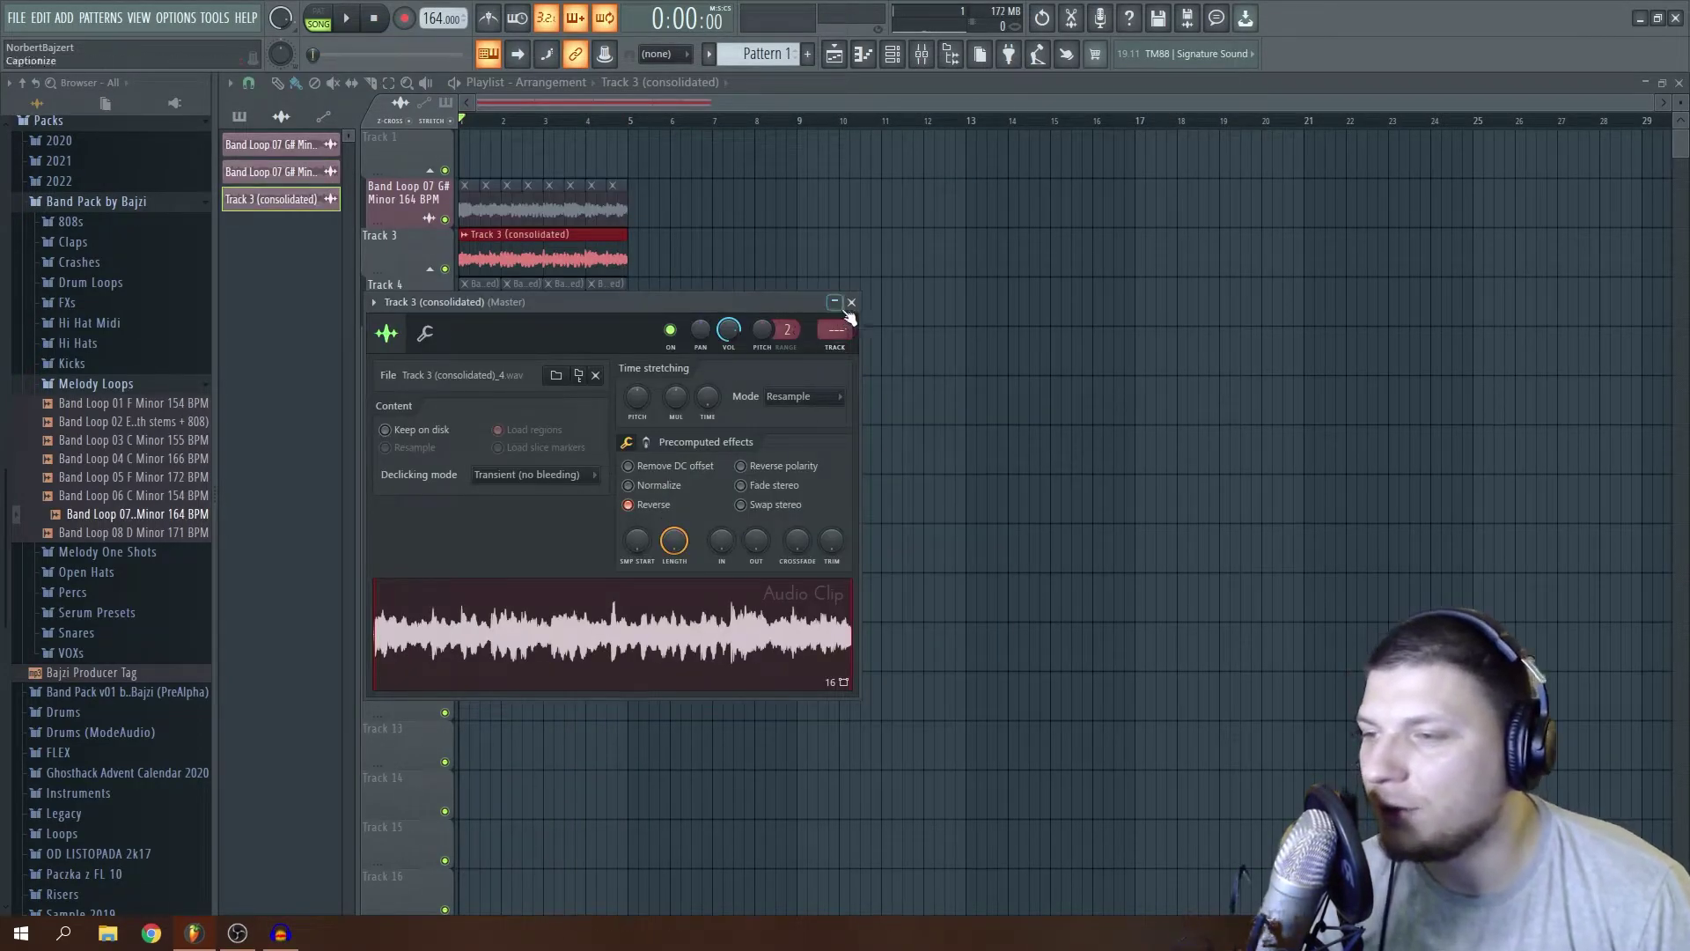
pyautogui.click(846, 317)
pyautogui.press('space')
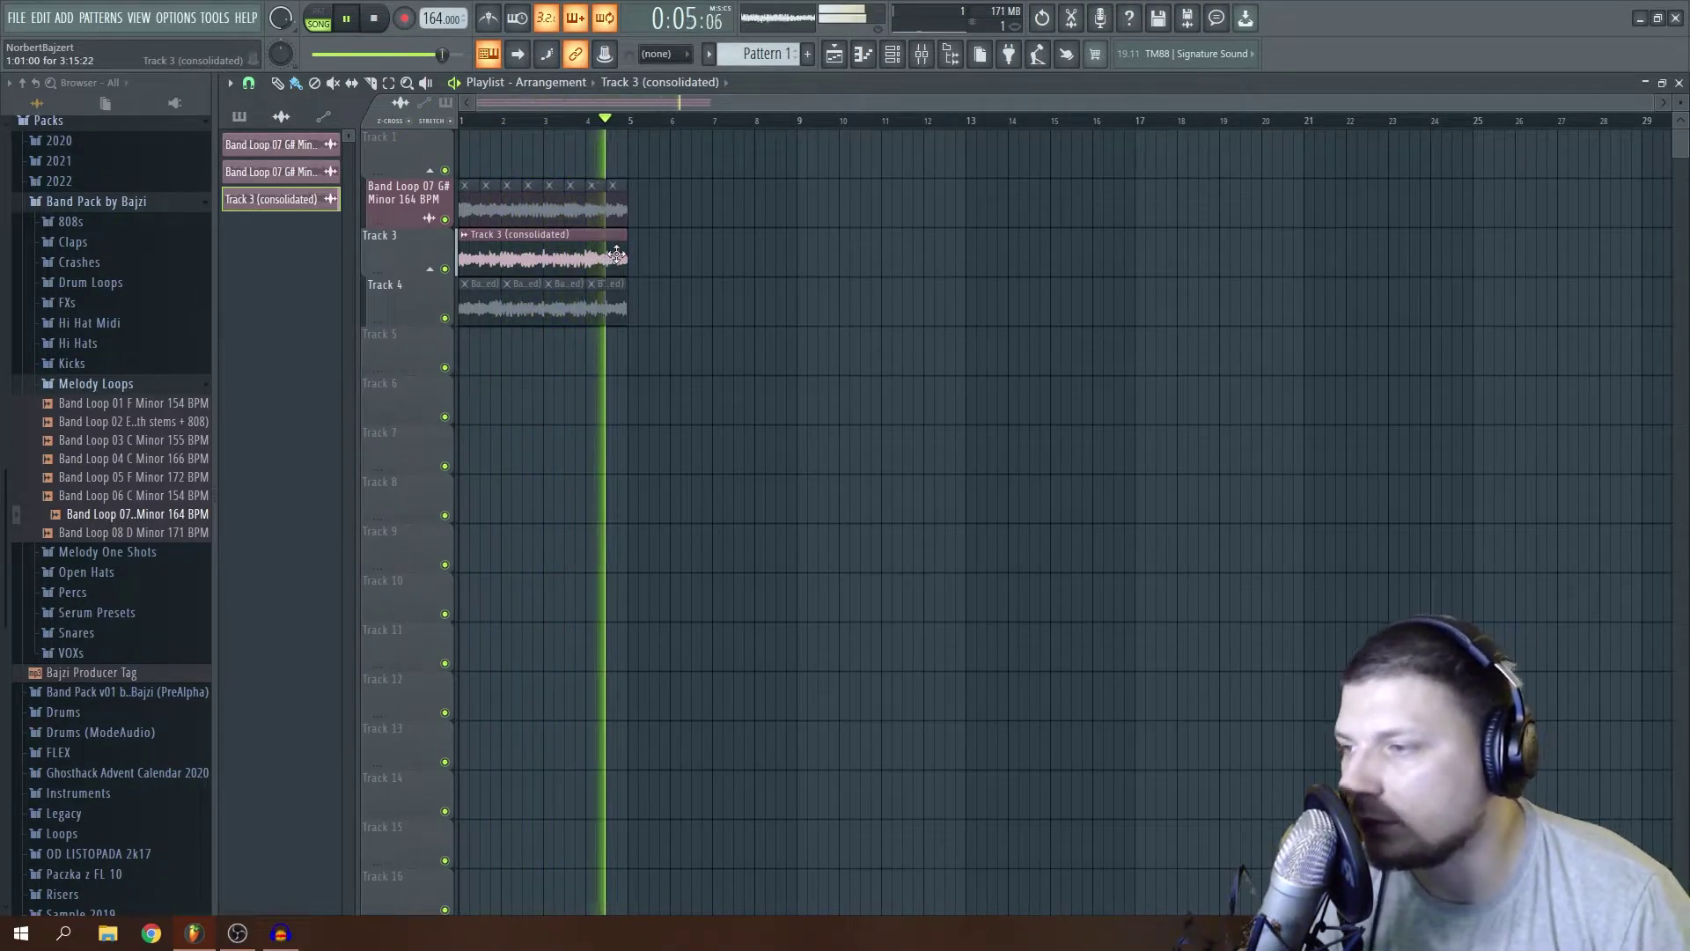
pyautogui.press('space')
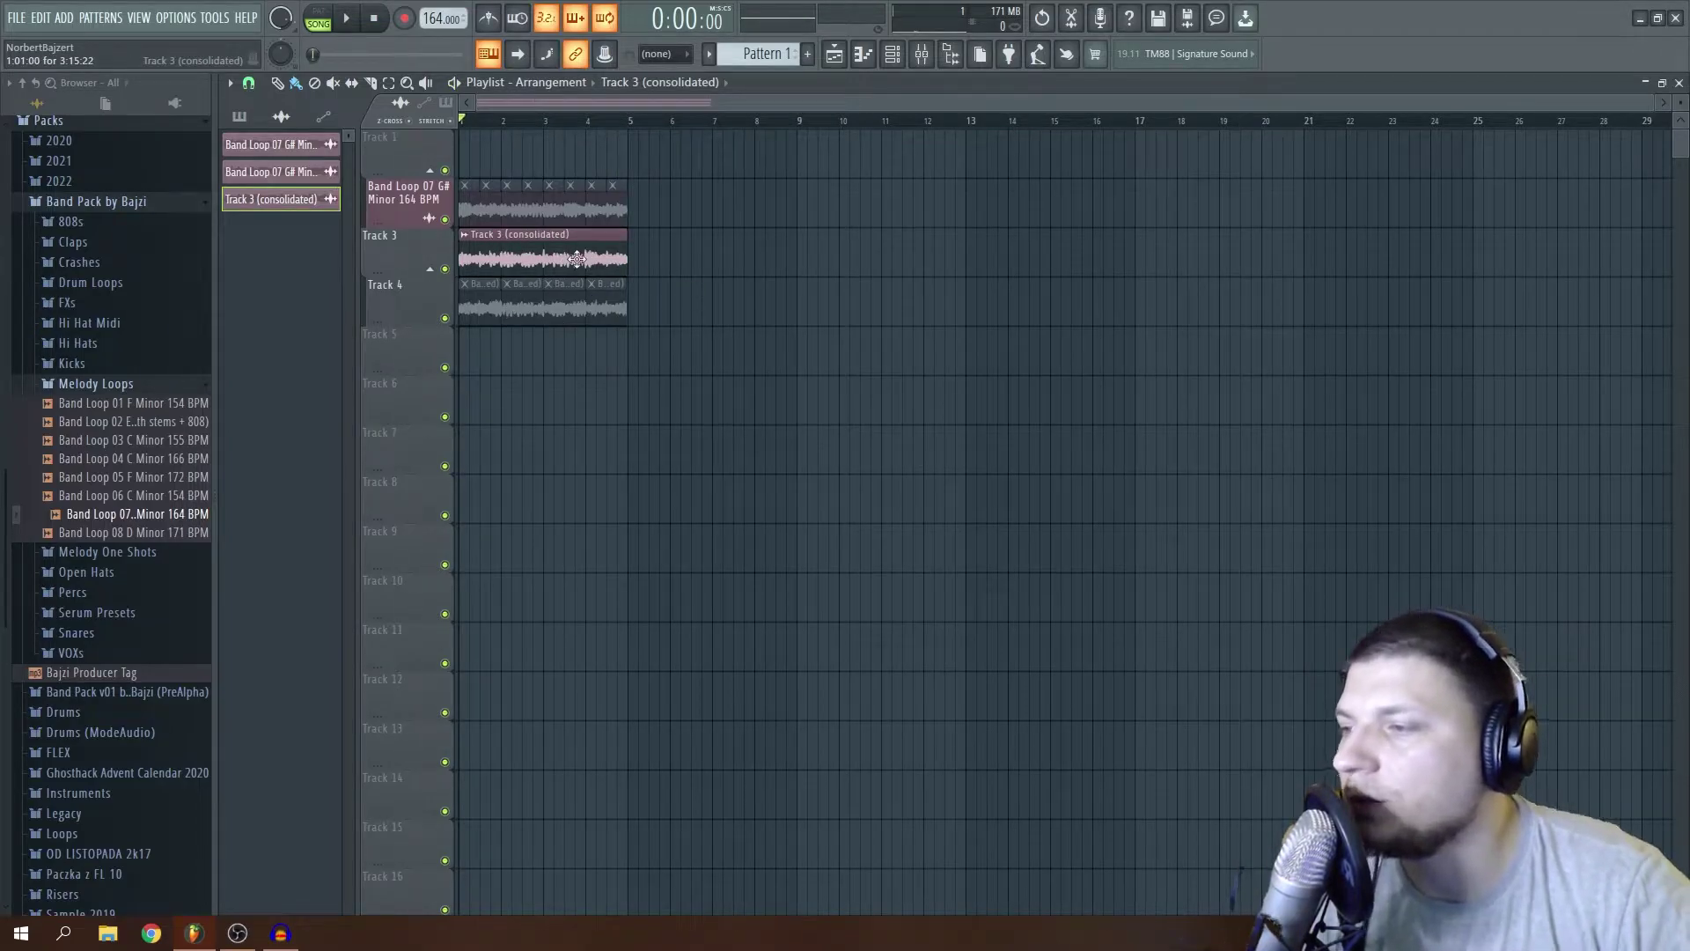
# Clear all clips from the playlist and delete the Track 3 (consolidated) audio clip from the project.
pyautogui.moveTo(662, 368); pyautogui.dragTo(454, 134)
pyautogui.press('Delete')
pyautogui.rightClick(284, 203)
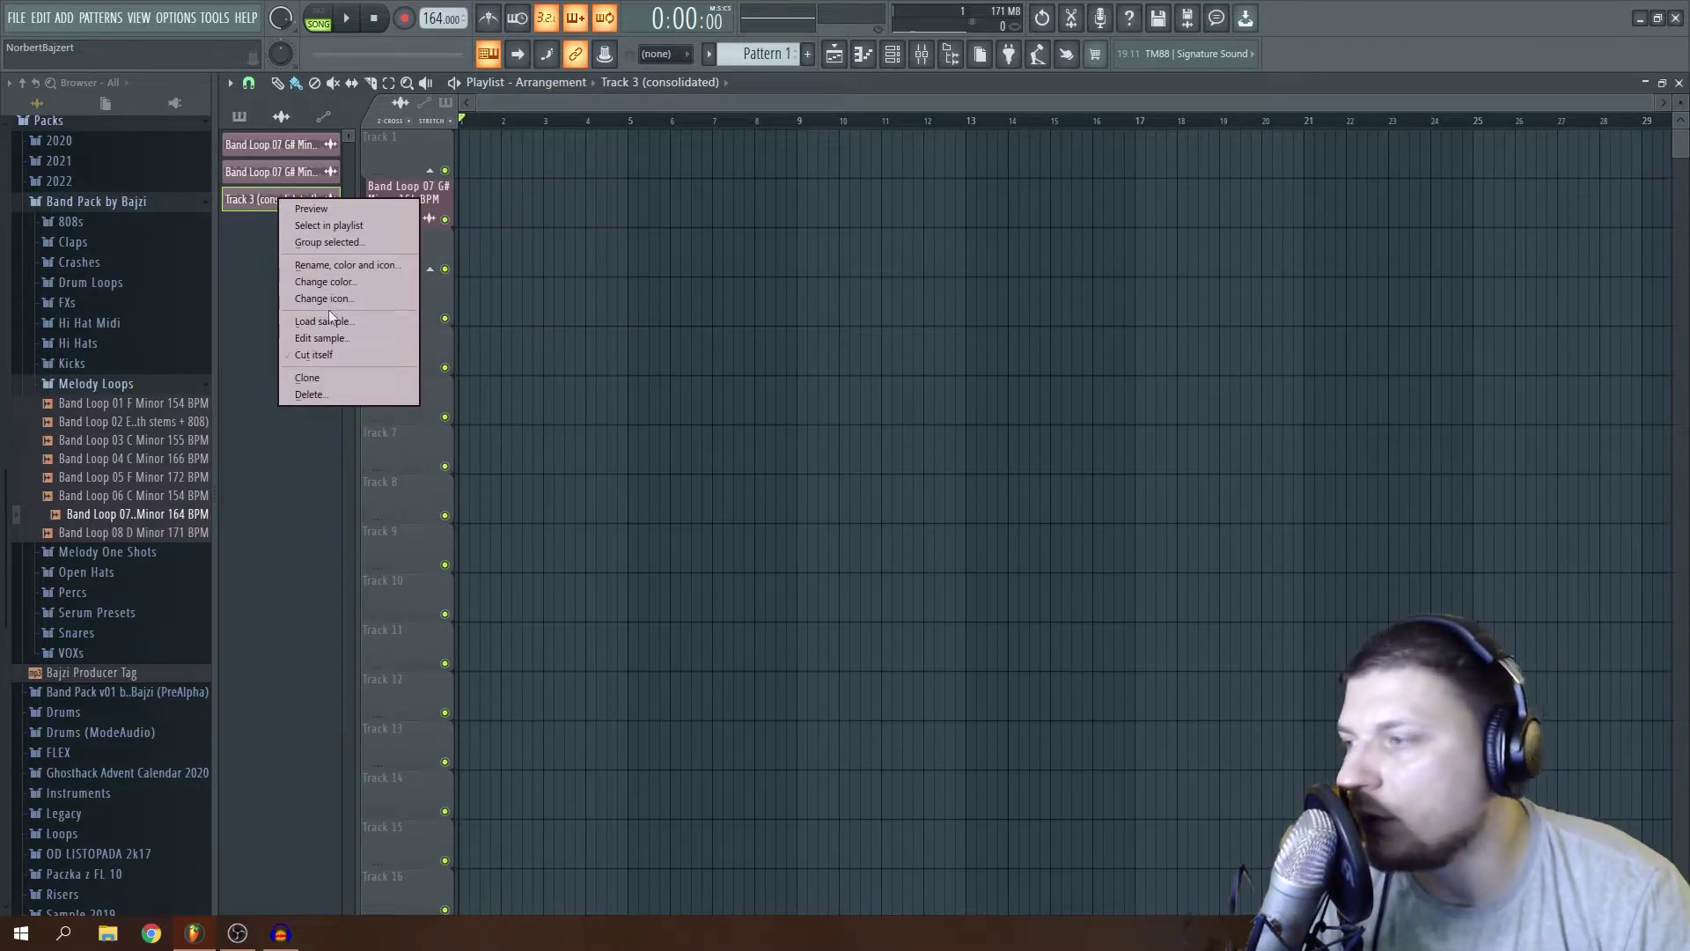
pyautogui.click(325, 395)
pyautogui.click(936, 520)
# Delete the Band Loop 07 playlist track and the grouped Track 3.
pyautogui.rightClick(387, 182)
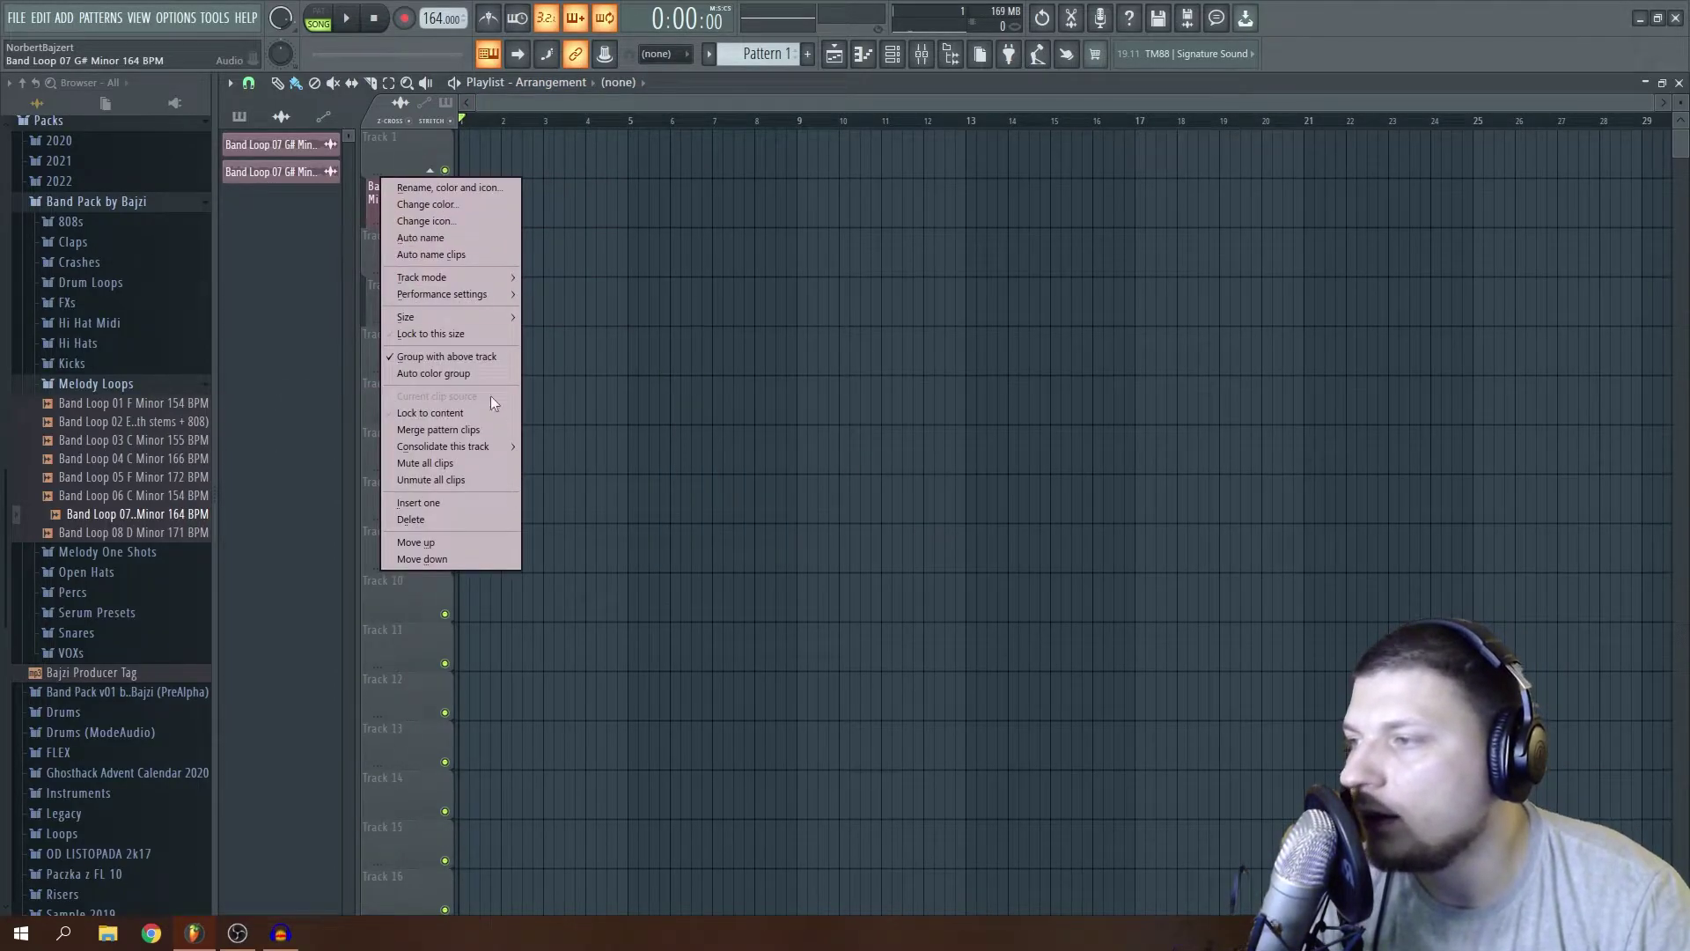
pyautogui.click(472, 519)
pyautogui.click(924, 517)
pyautogui.rightClick(405, 233)
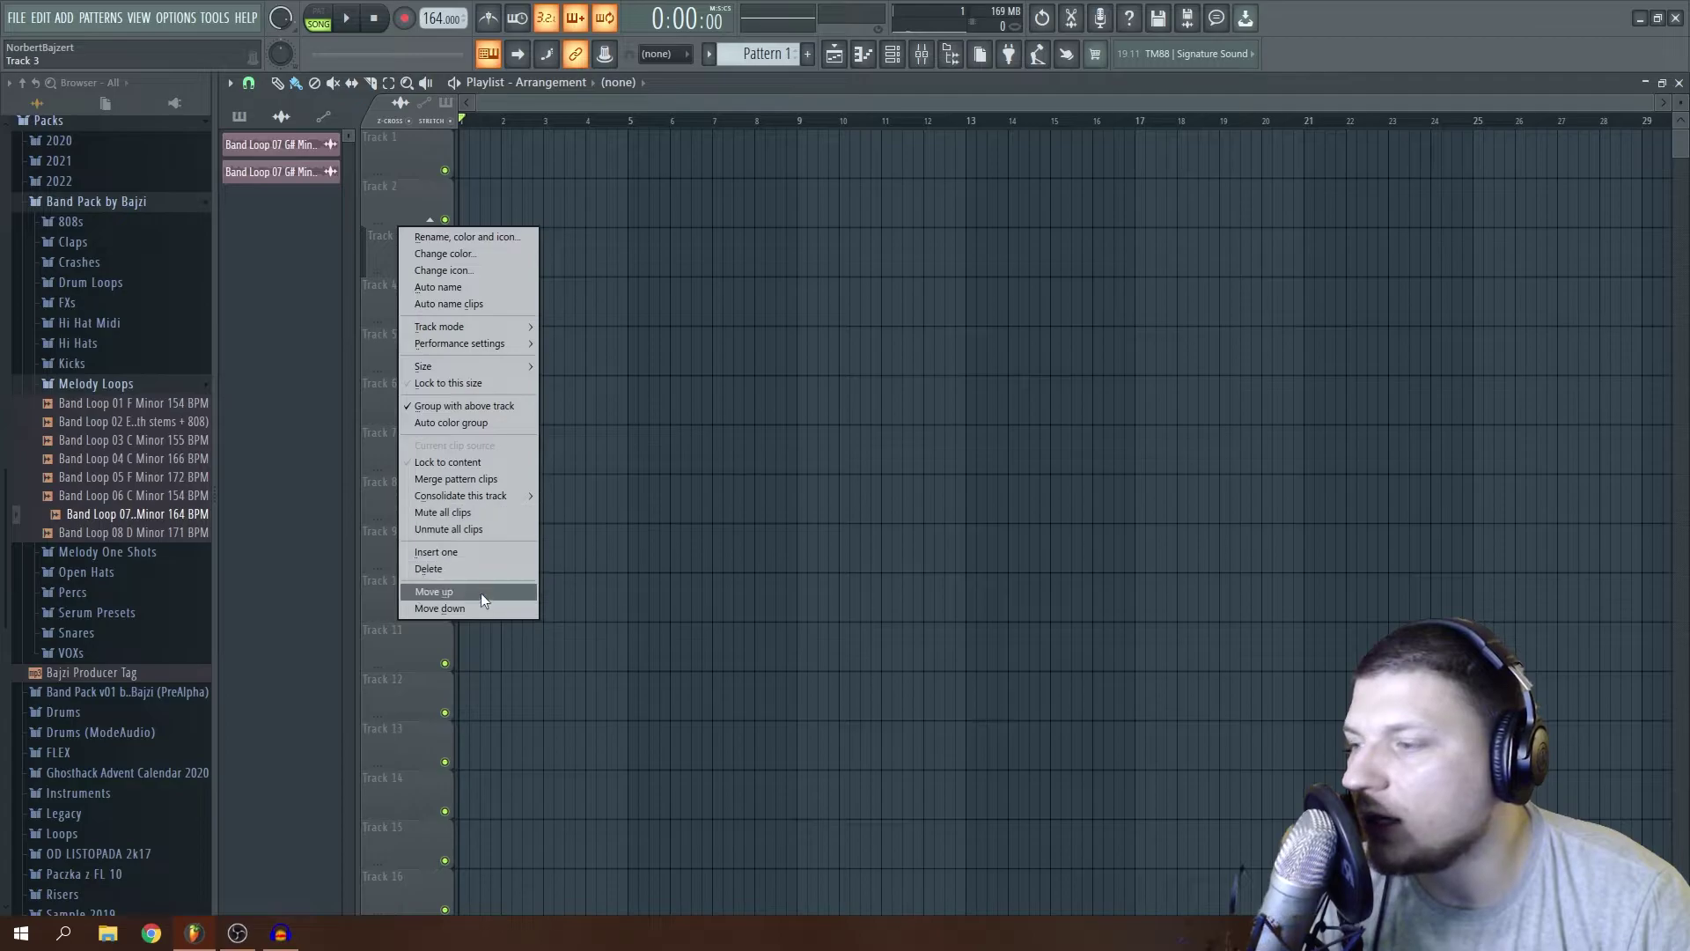
pyautogui.click(493, 568)
pyautogui.click(924, 516)
# Delete both remaining Band Loop 07 audio clips from the project.
pyautogui.rightClick(297, 171)
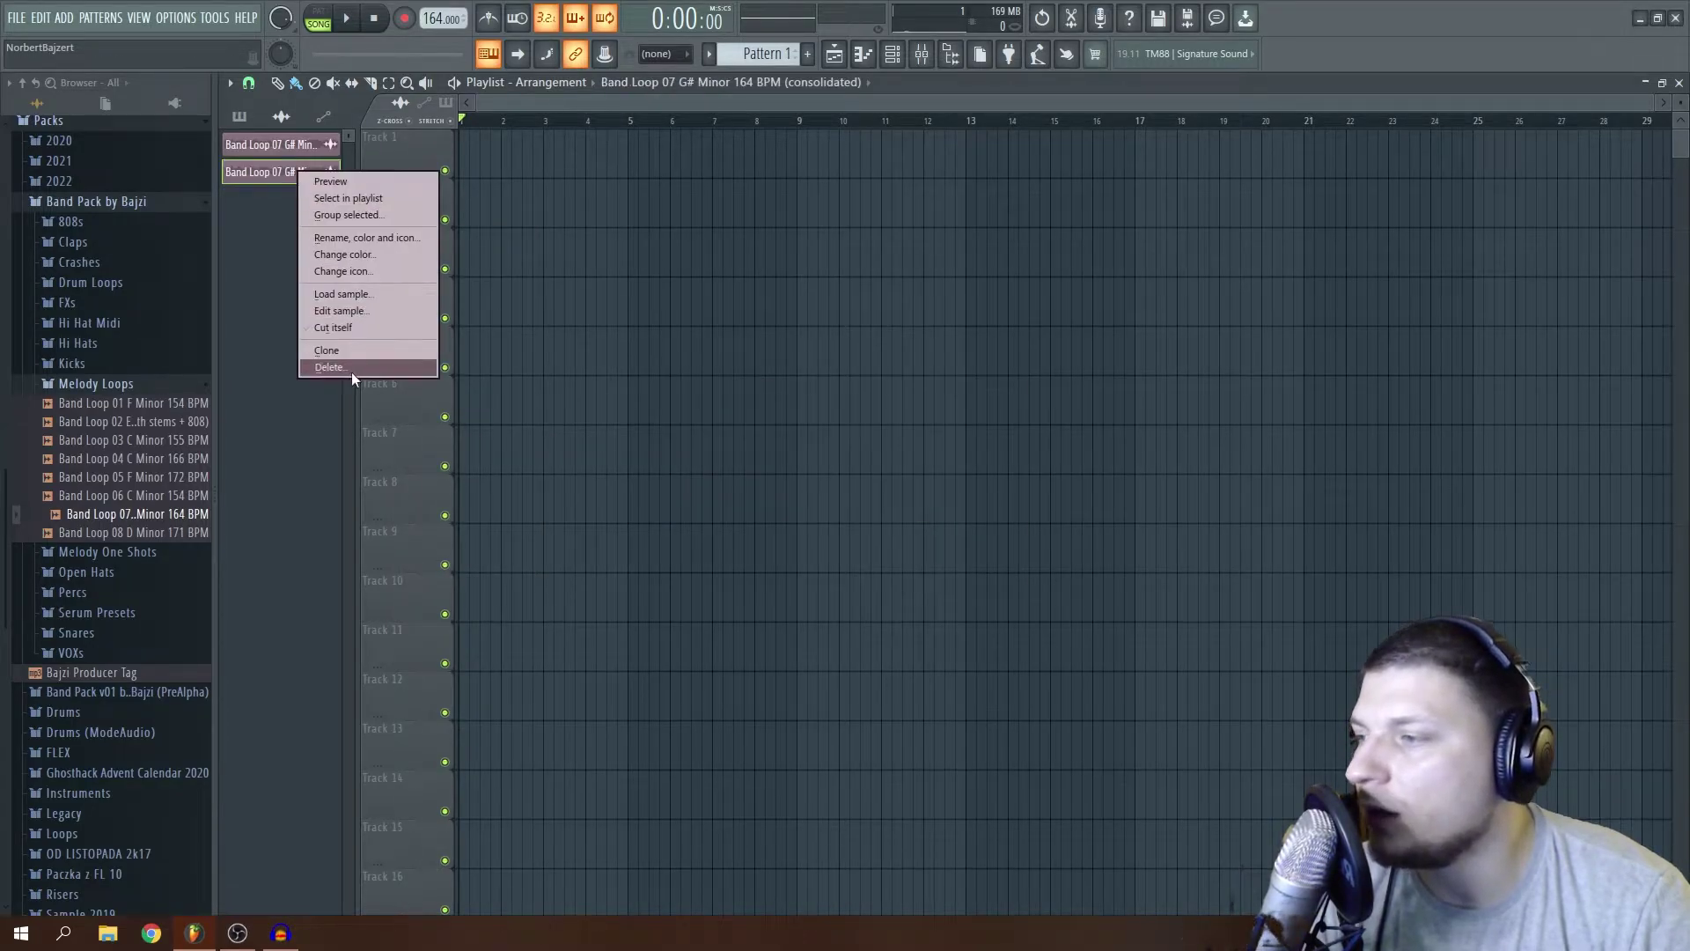
pyautogui.click(351, 370)
pyautogui.click(933, 524)
pyautogui.rightClick(281, 144)
pyautogui.click(343, 339)
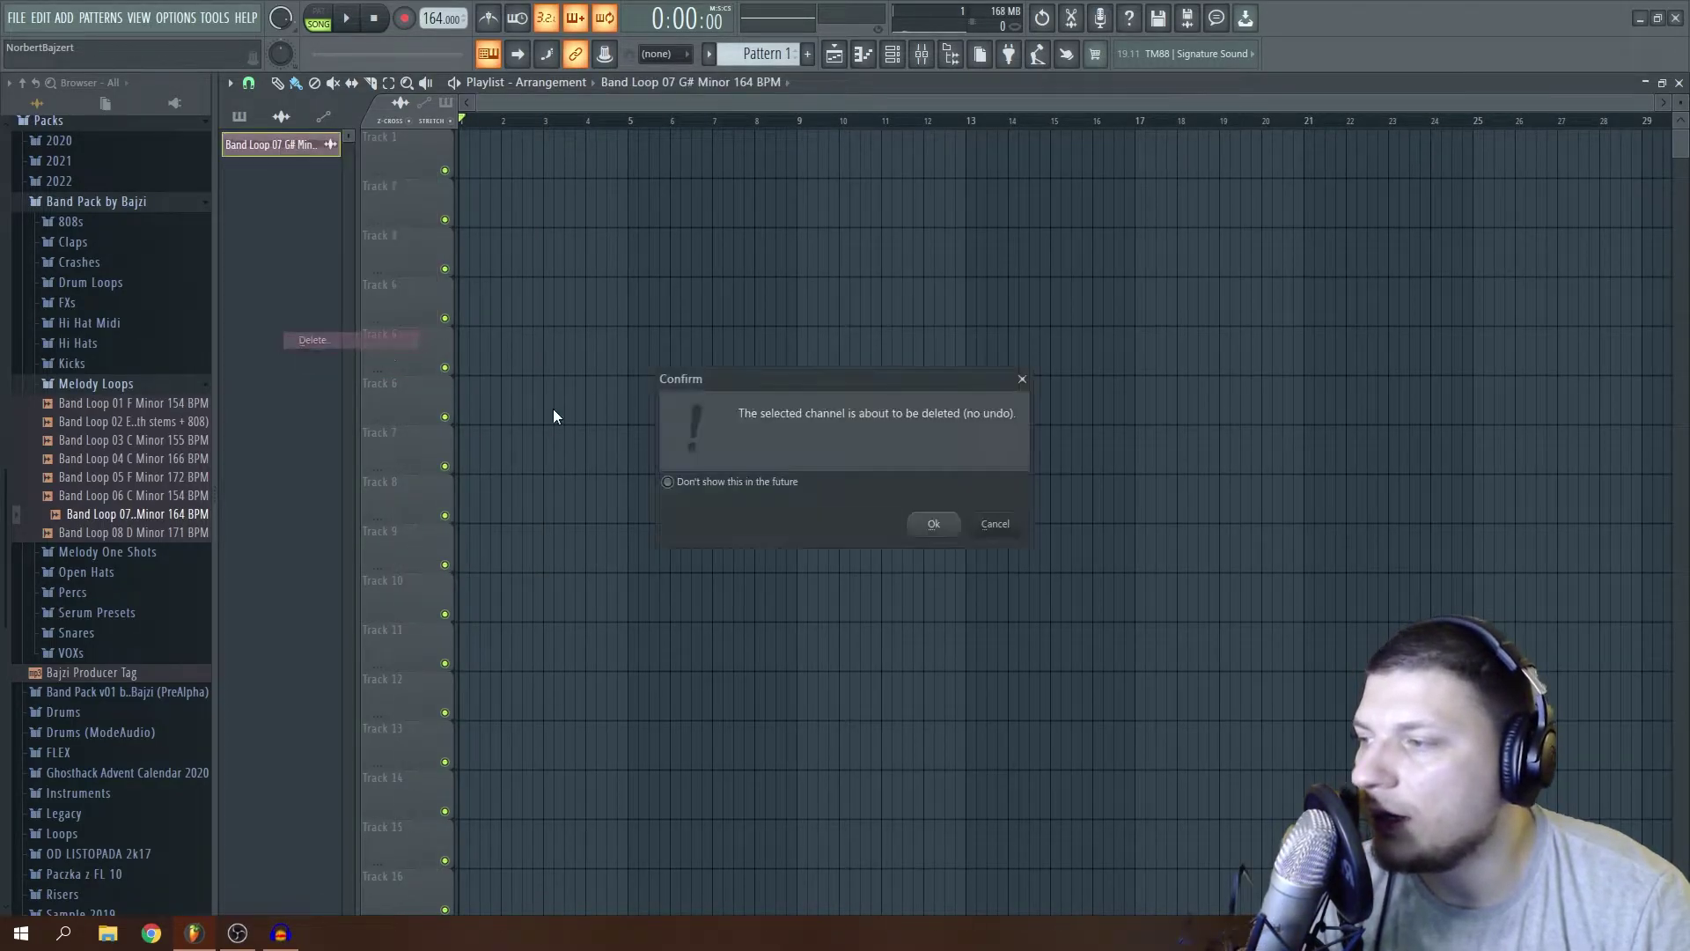
pyautogui.click(951, 526)
# Collapse the Melody Loops, Band Pack by Bajzi and Packs folders in the browser.
pyautogui.click(61, 384)
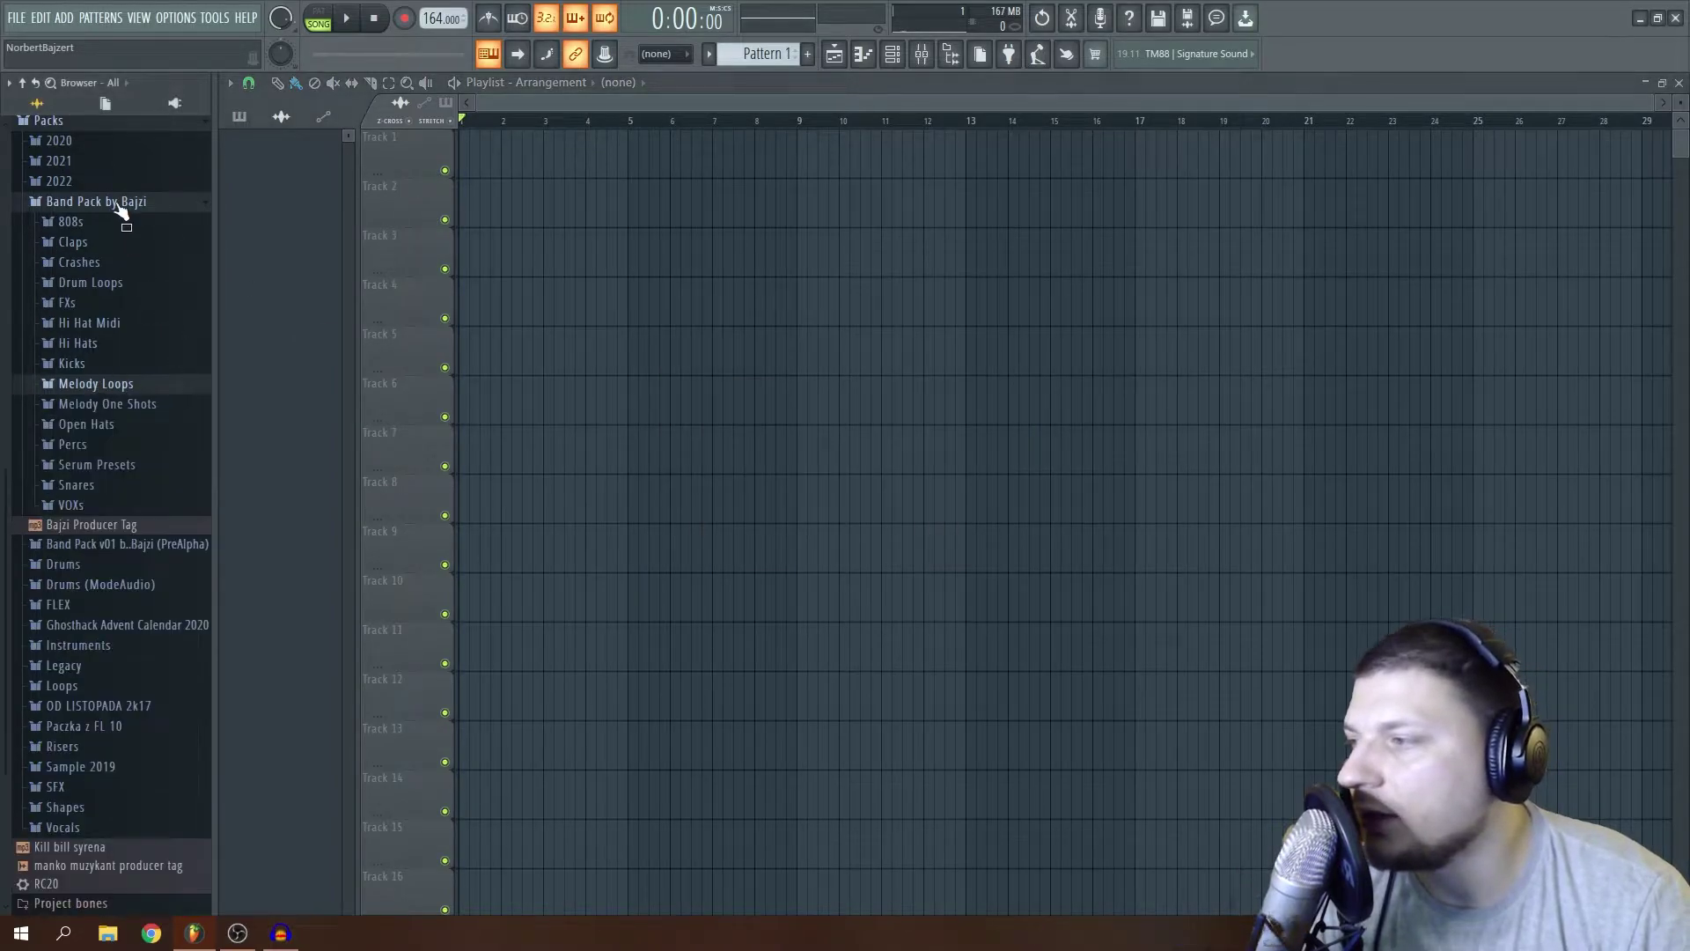
pyautogui.click(118, 205)
pyautogui.scroll(2, 149, 225)
pyautogui.click(93, 438)
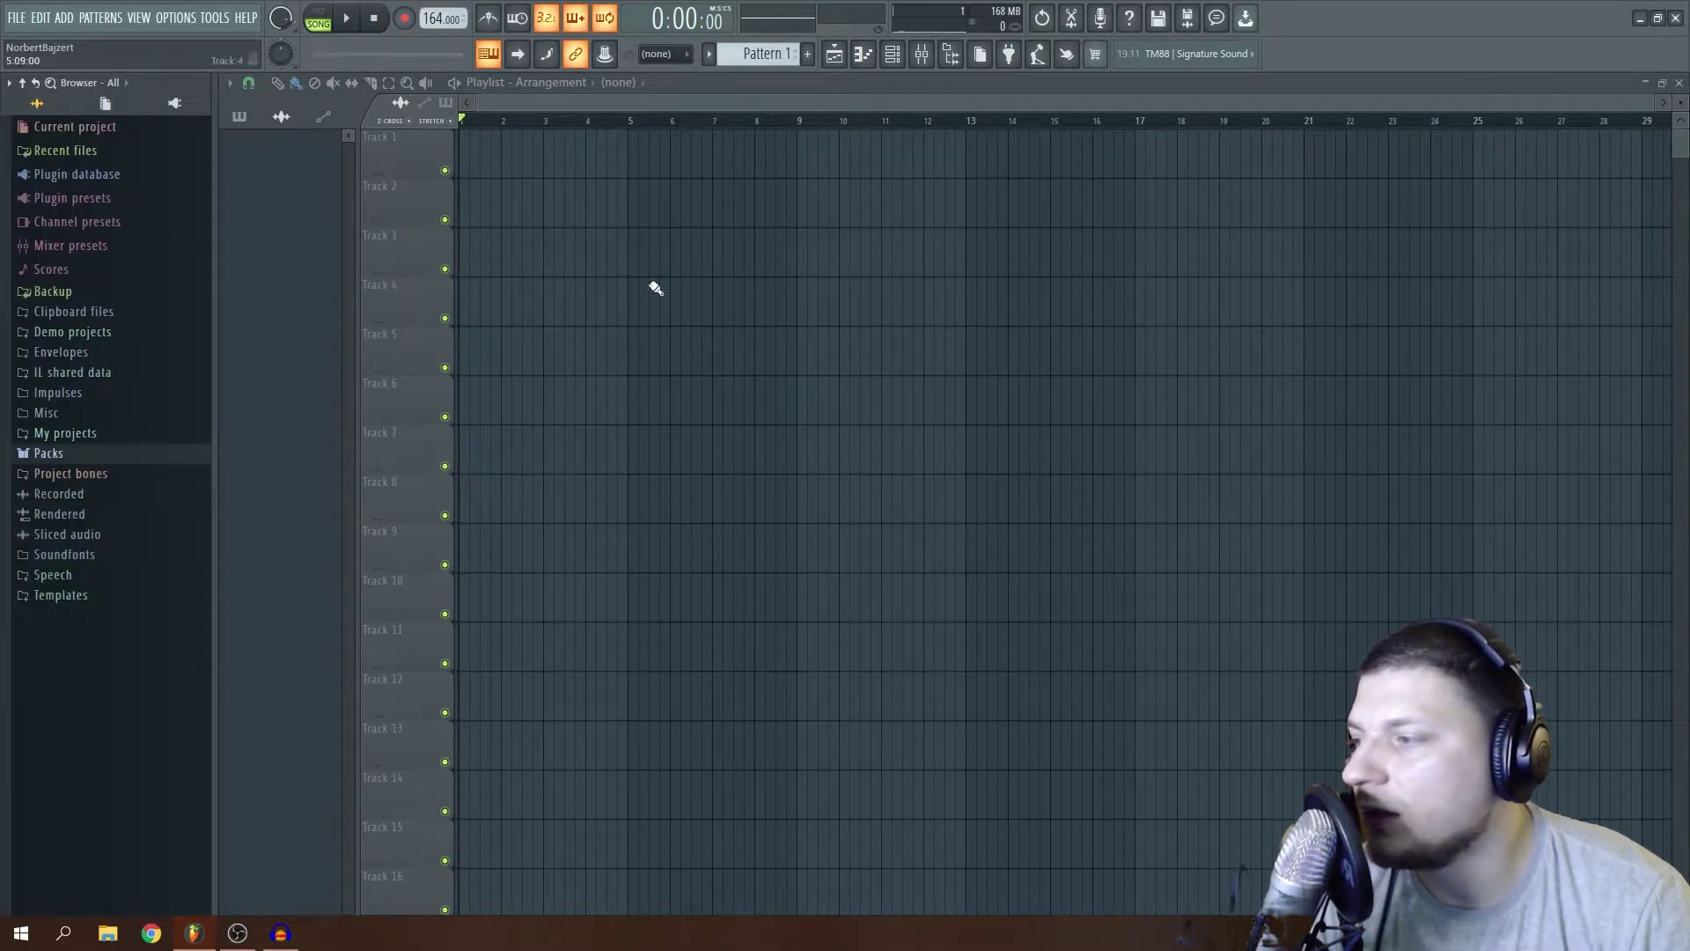
# In the Band Loop 07 Fruity Slicer channel's piano roll, enter slices Beat 1 to Beat 16 in ascending order across bars 1 to 4.
pyautogui.click(898, 58)
pyautogui.click(366, 157)
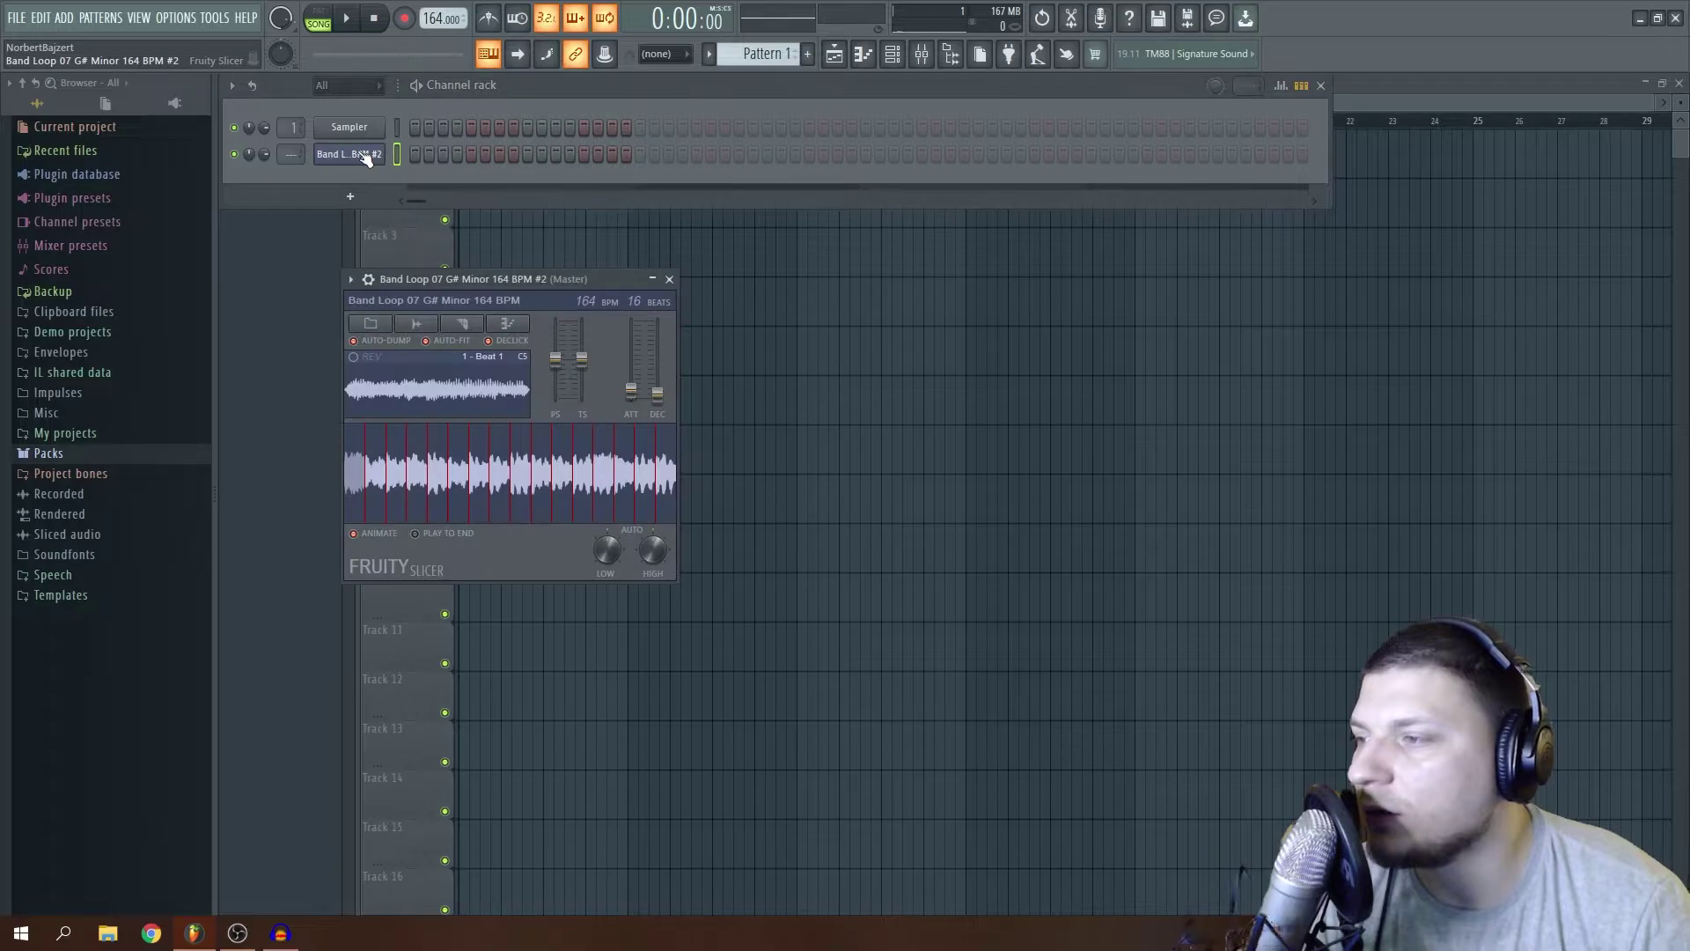
pyautogui.rightClick(360, 159)
pyautogui.click(421, 156)
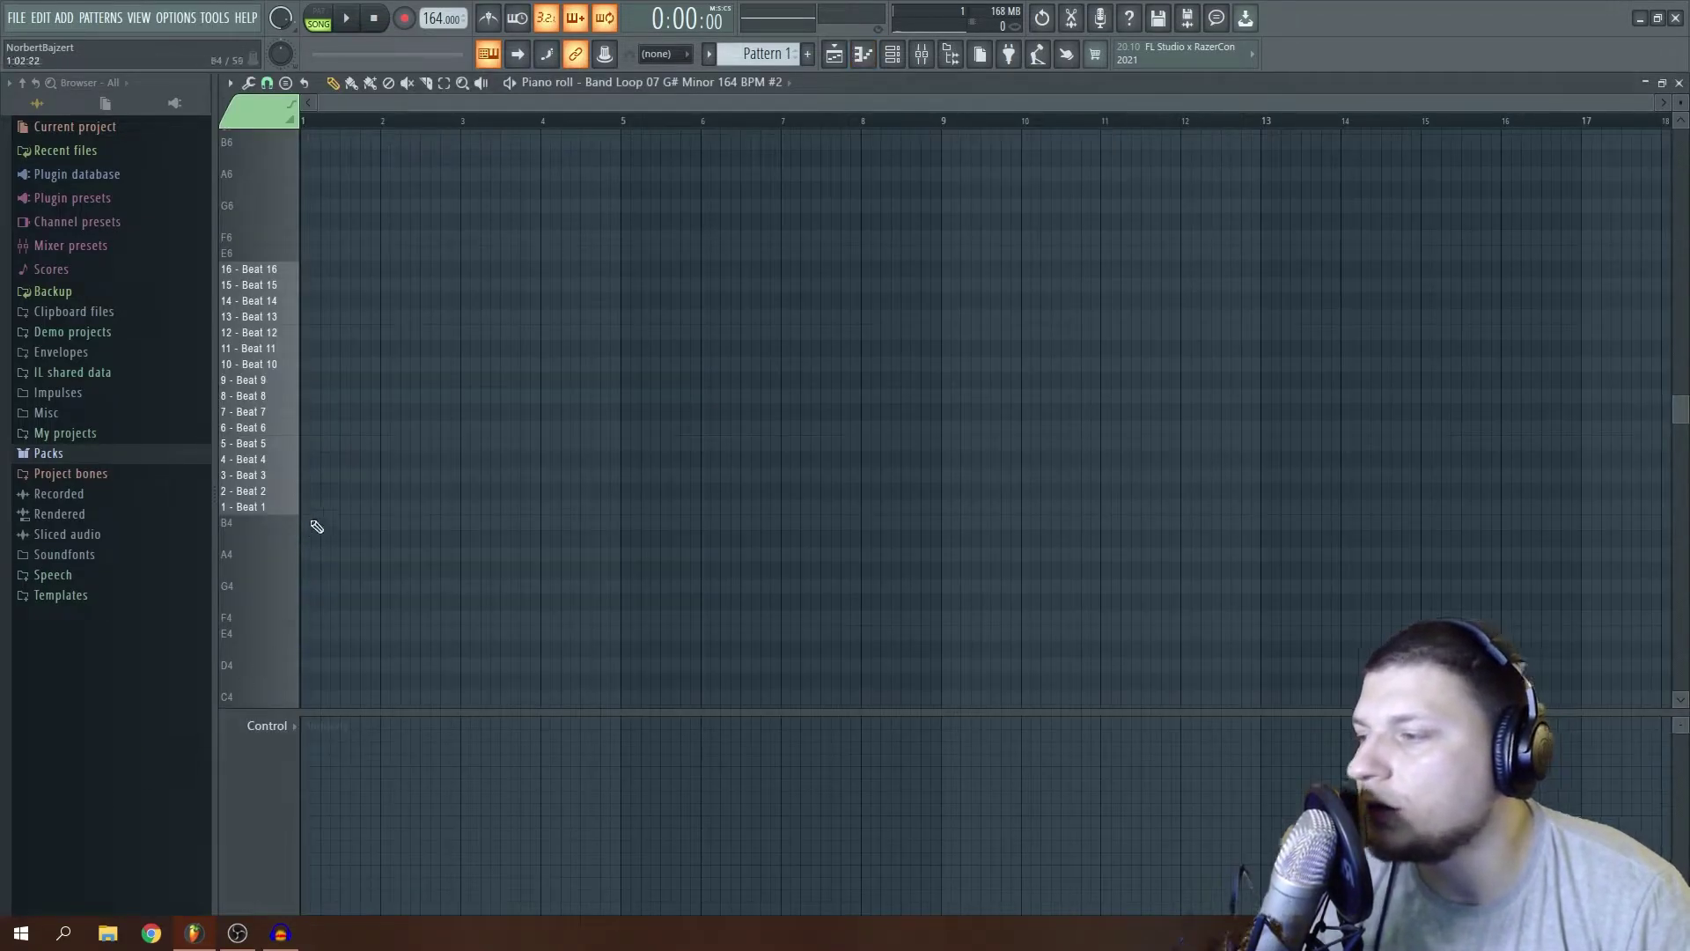
pyautogui.click(325, 490)
pyautogui.click(346, 475)
pyautogui.click(370, 459)
pyautogui.moveTo(372, 462)
pyautogui.mouseDown()
pyautogui.moveTo(310, 525)
pyautogui.moveTo(369, 506)
pyautogui.moveTo(389, 439)
pyautogui.mouseUp()
pyautogui.moveTo(460, 373)
pyautogui.mouseDown()
pyautogui.moveTo(298, 539)
pyautogui.moveTo(467, 352)
pyautogui.moveTo(472, 382)
pyautogui.mouseUp()
pyautogui.click(523, 405)
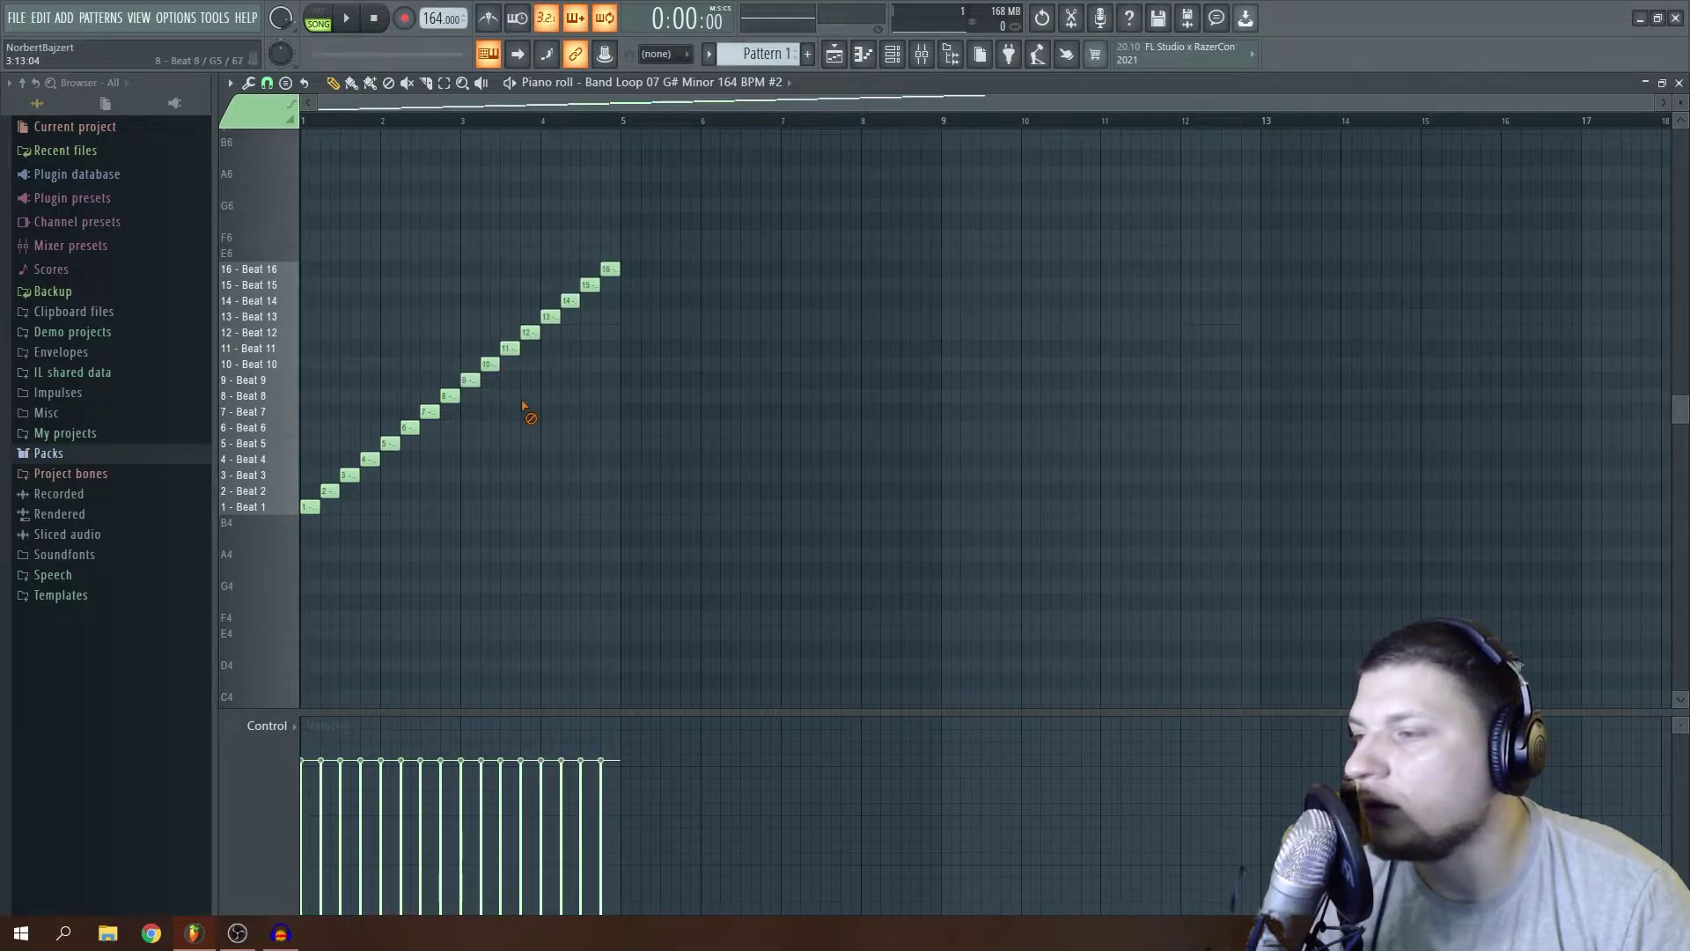
# Listen to the slice pattern and route the Band Loop 07 slicer channel to mixer insert 4.
pyautogui.click(350, 21)
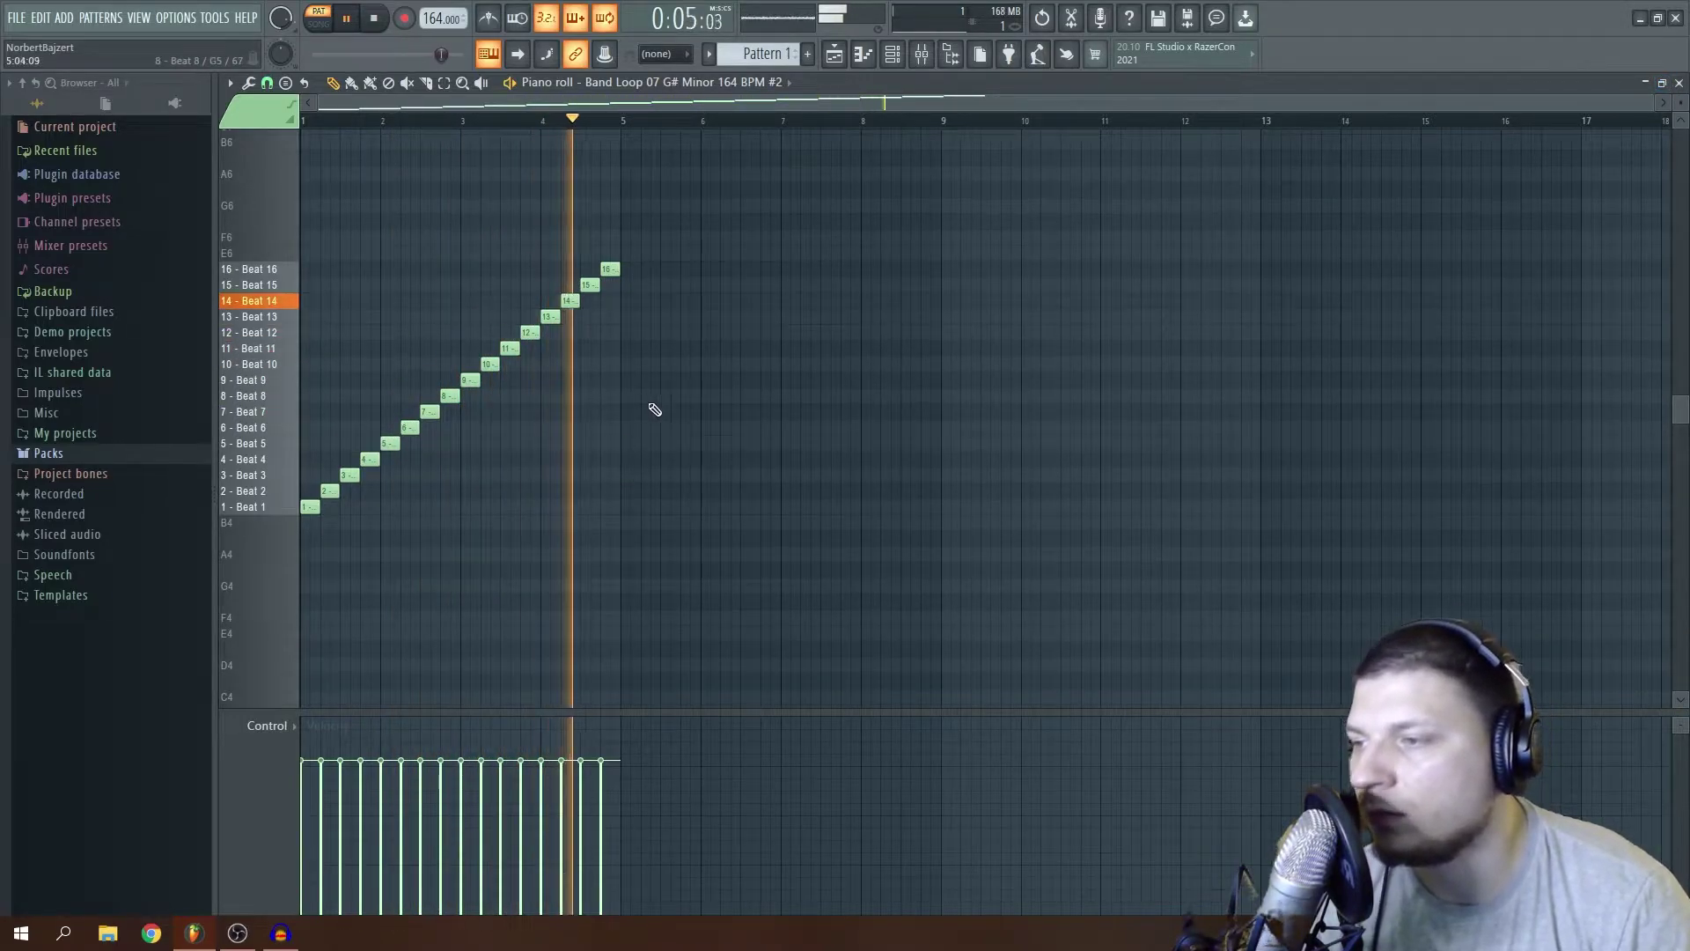
pyautogui.click(1678, 83)
pyautogui.press('space')
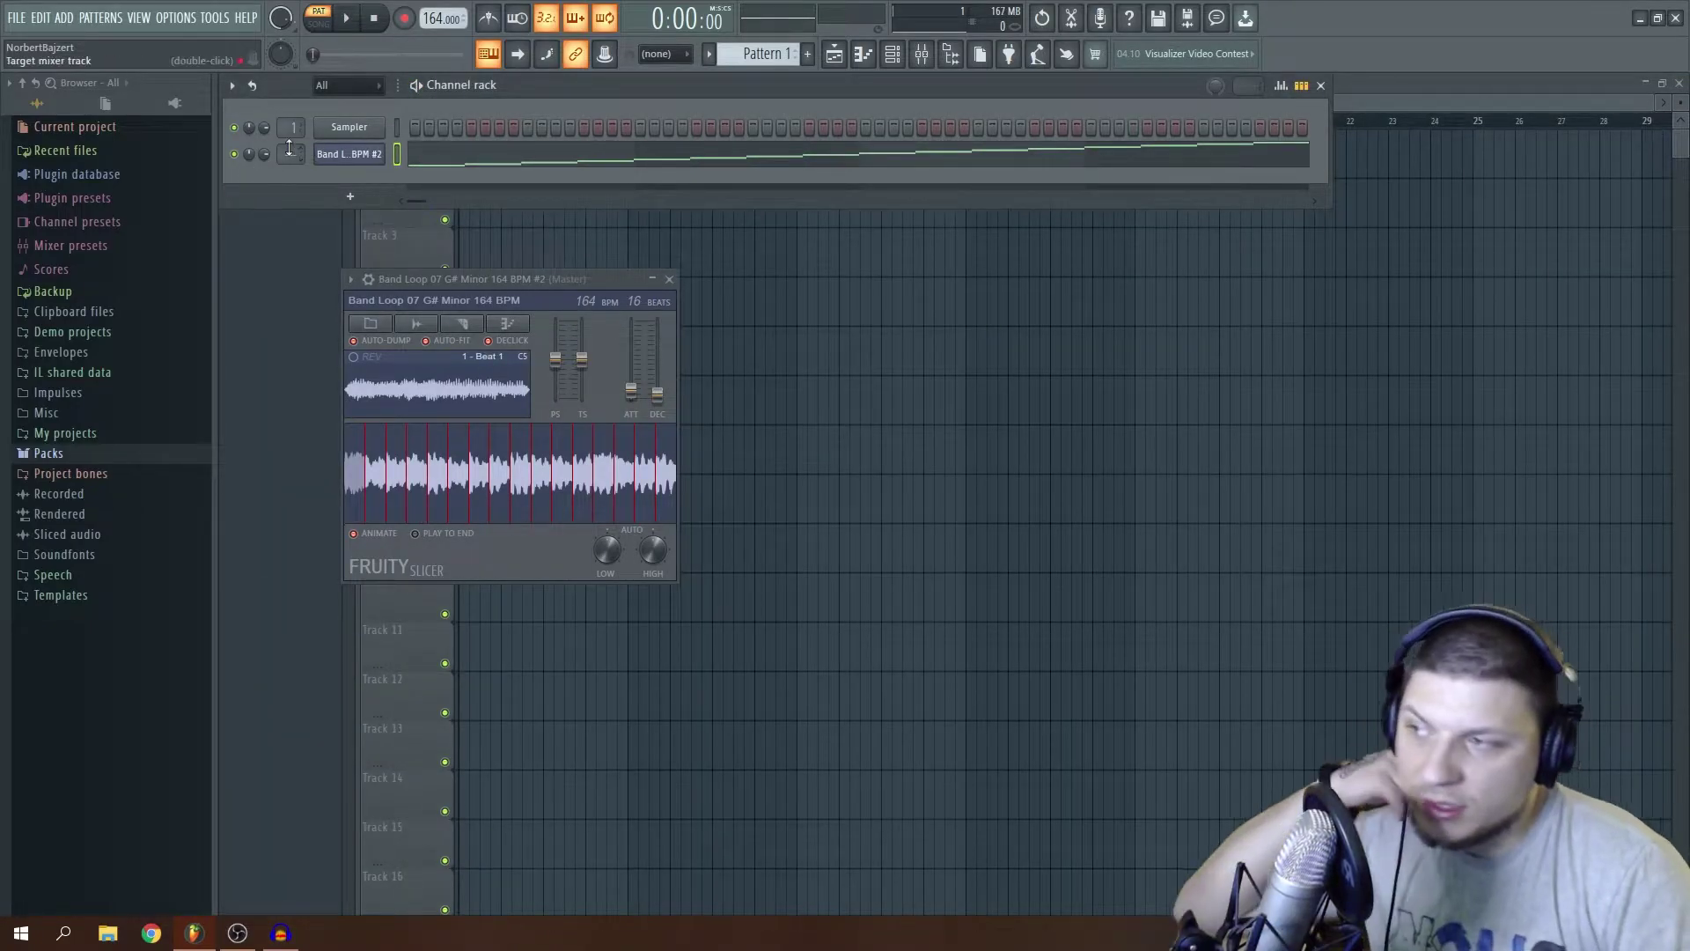
pyautogui.click(918, 54)
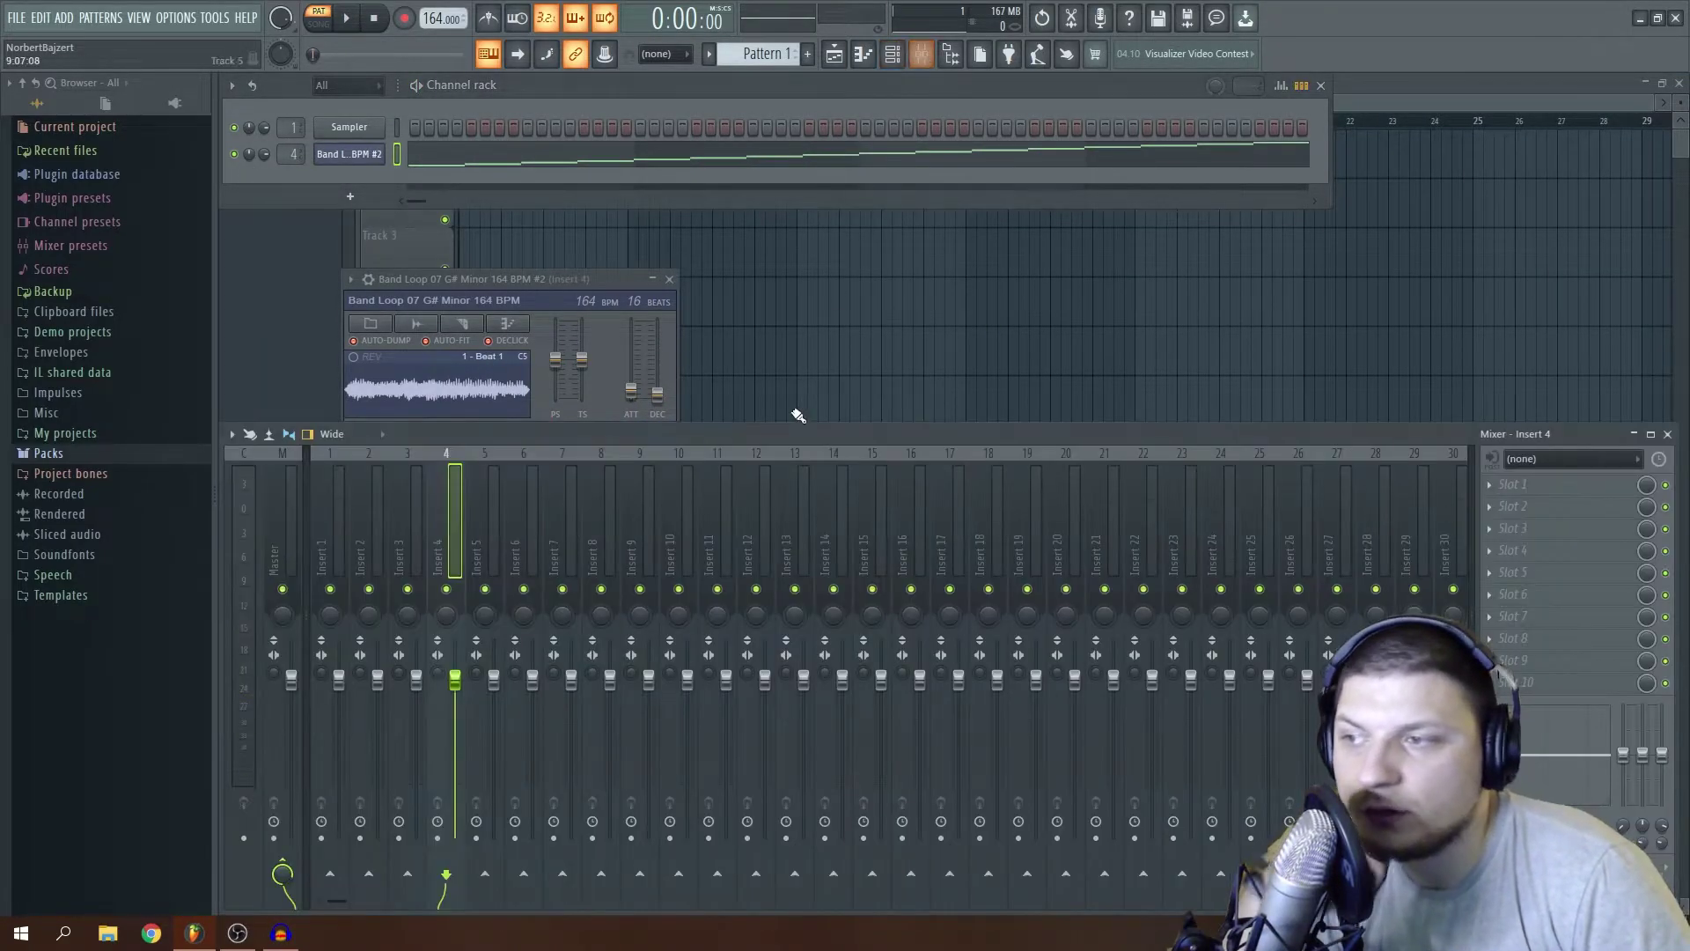
# Raise the slicer's pitch shift slightly, set the project tempo to 155 BPM and start playback.
pyautogui.click(555, 359)
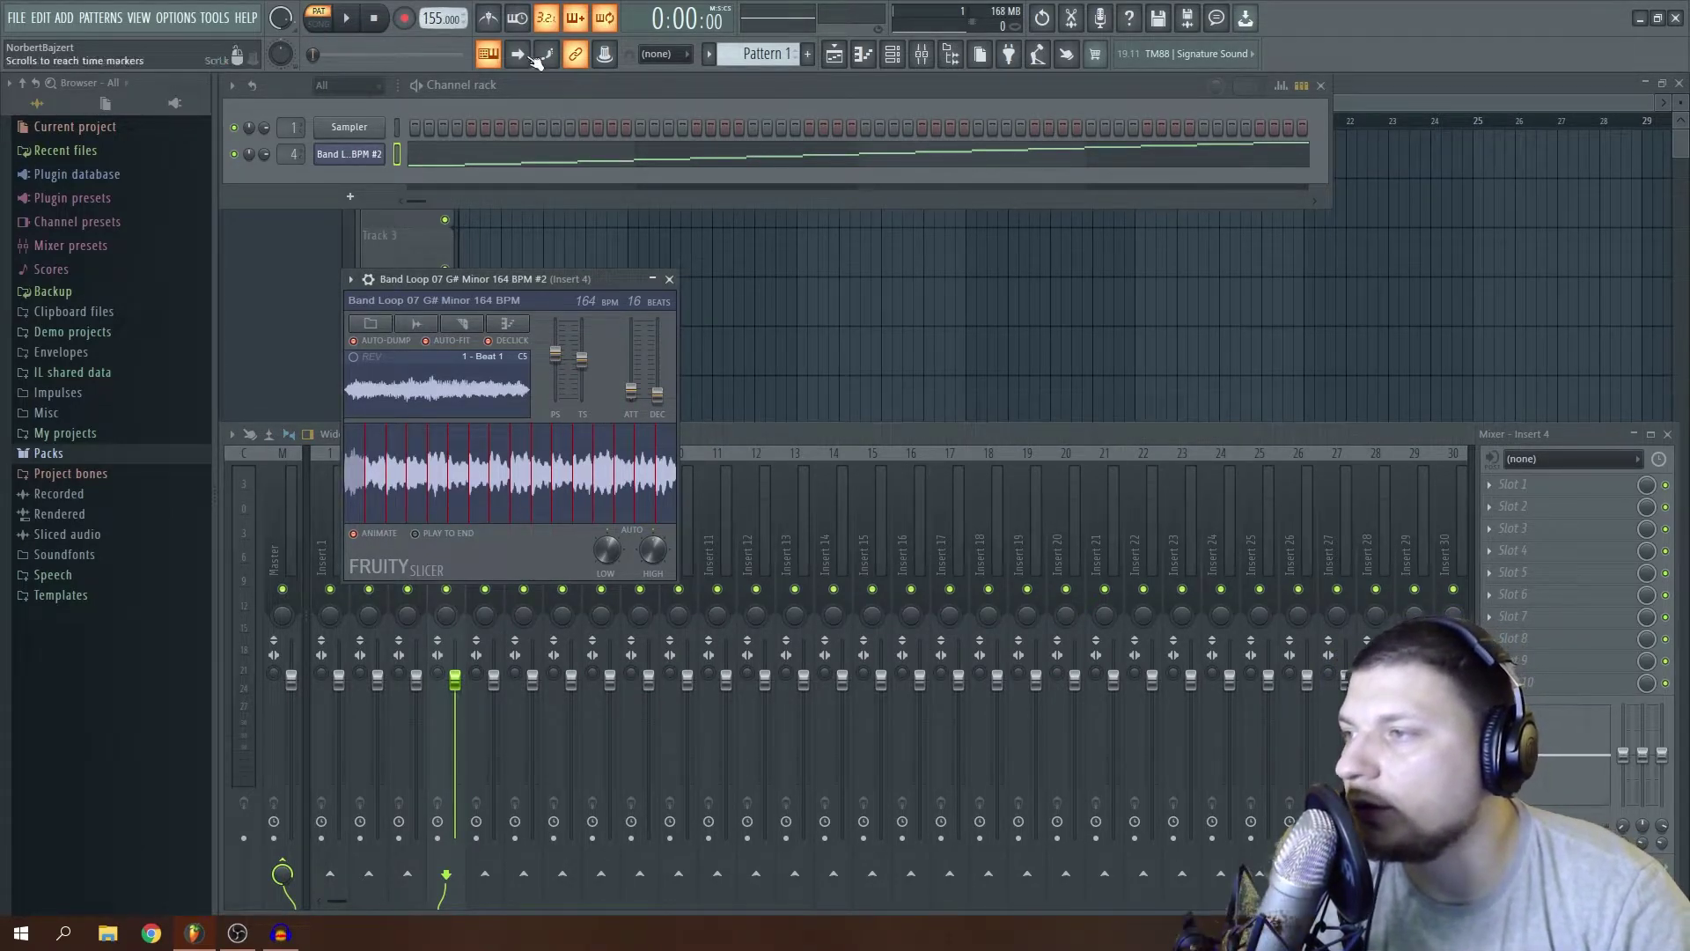
pyautogui.press('space')
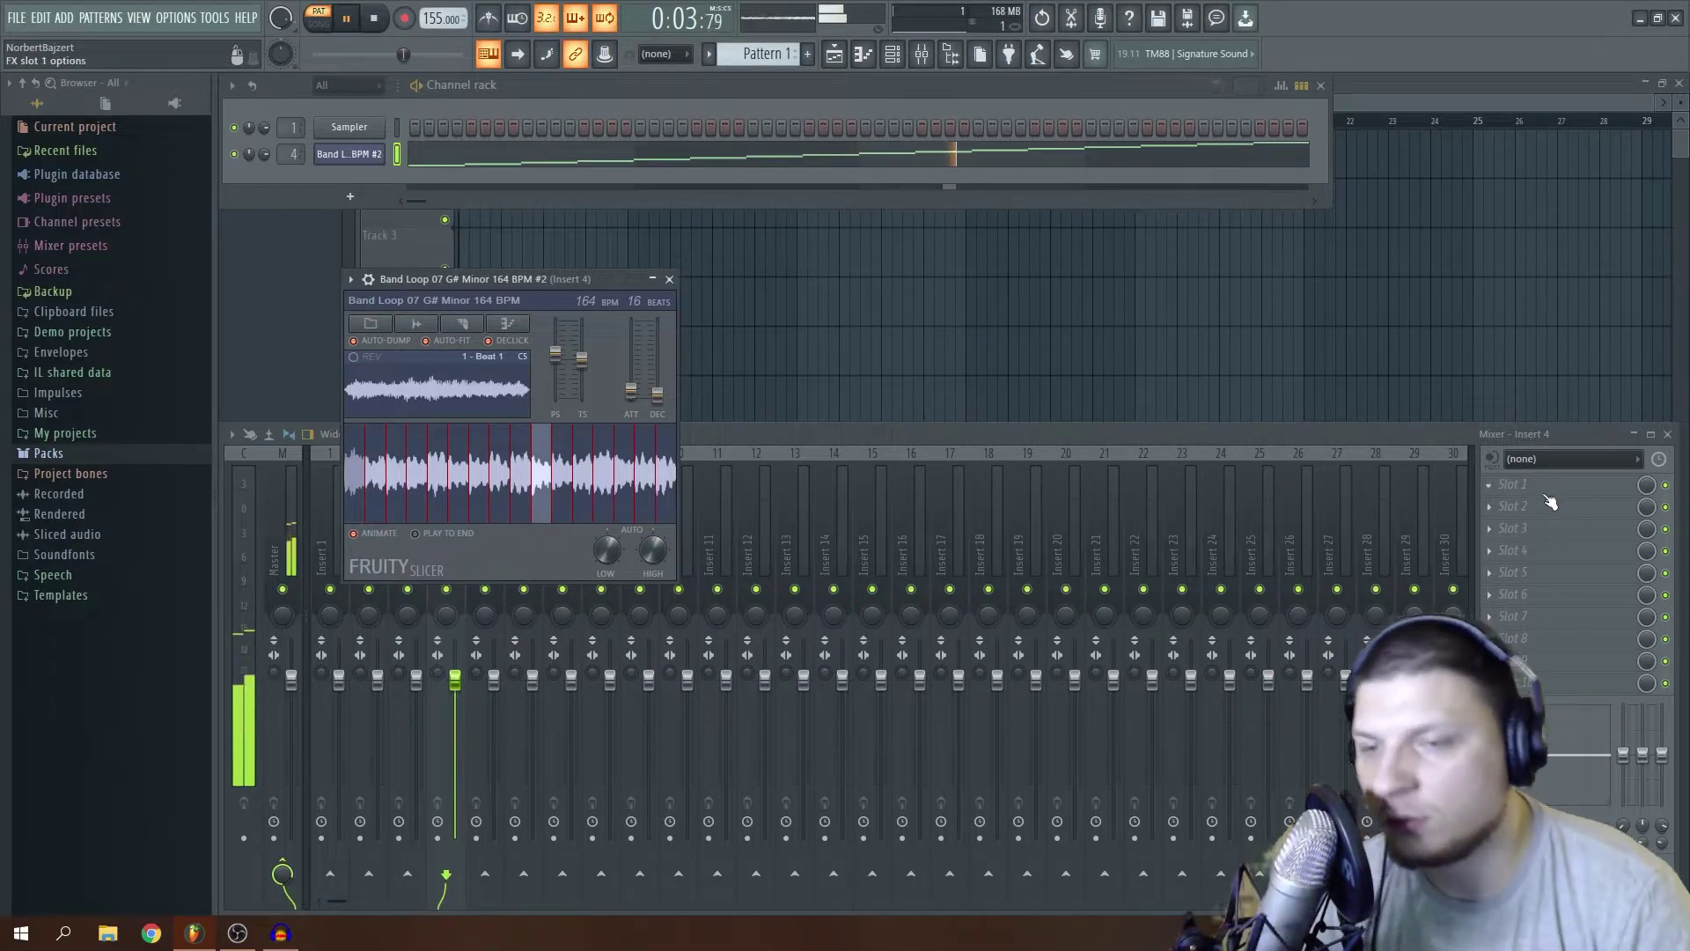
# Find the HalfTime effect with the search text "half" and load it into slot 1 of mixer insert 4.
pyautogui.click(1520, 483)
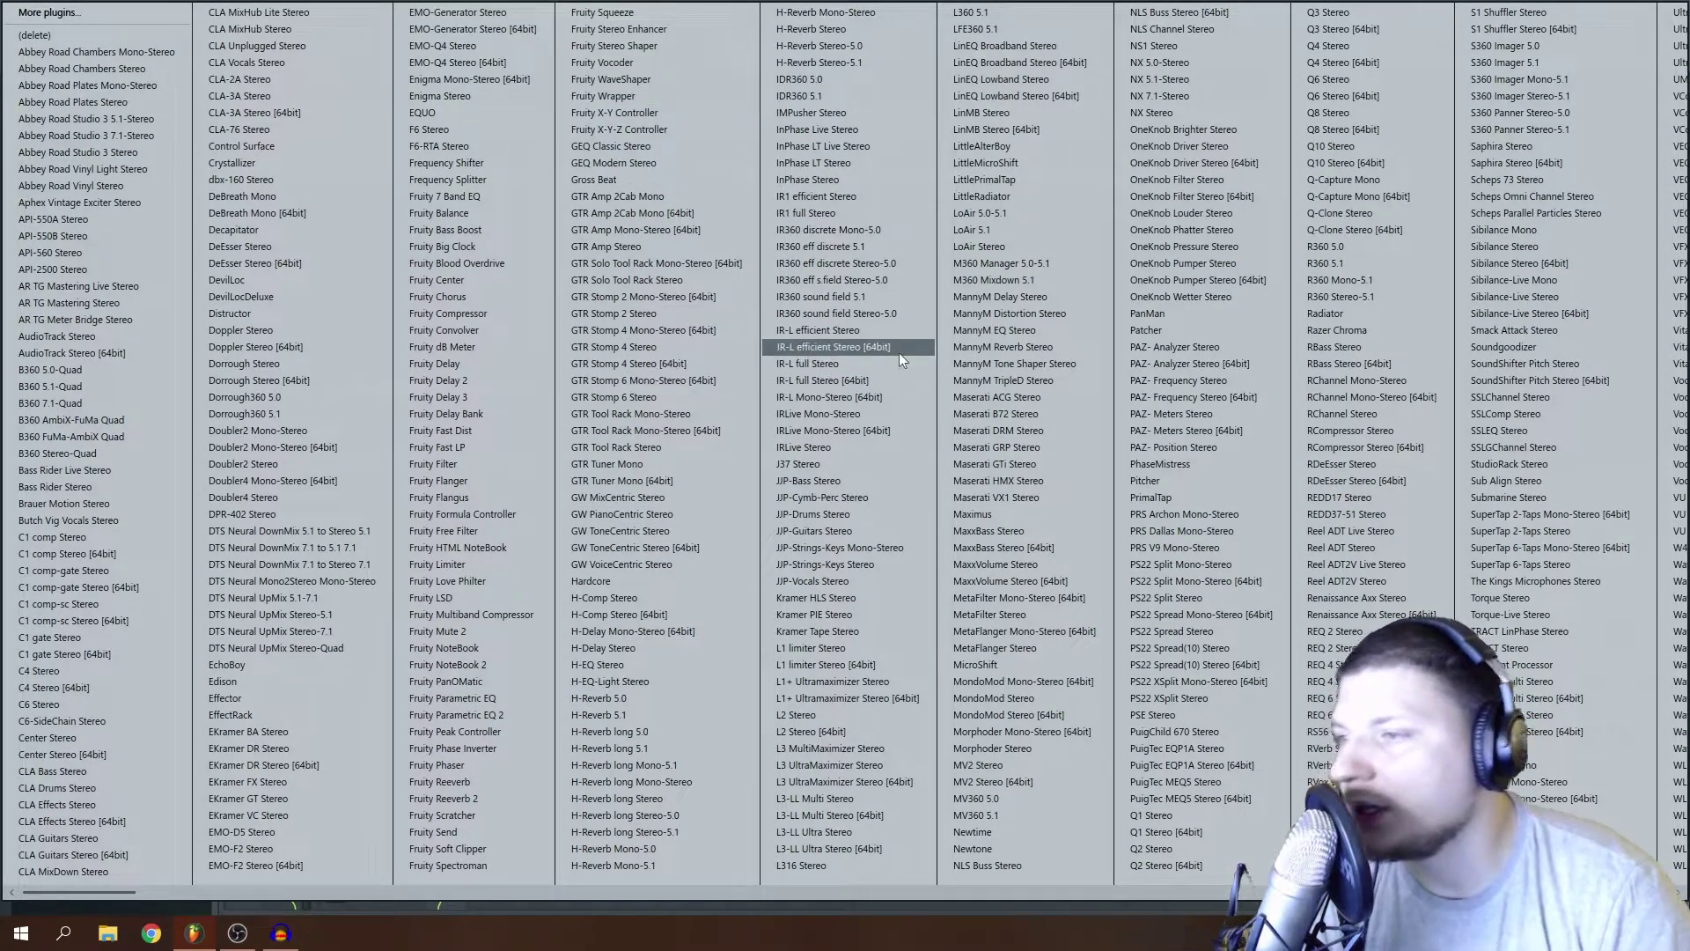
pyautogui.click(24, 16)
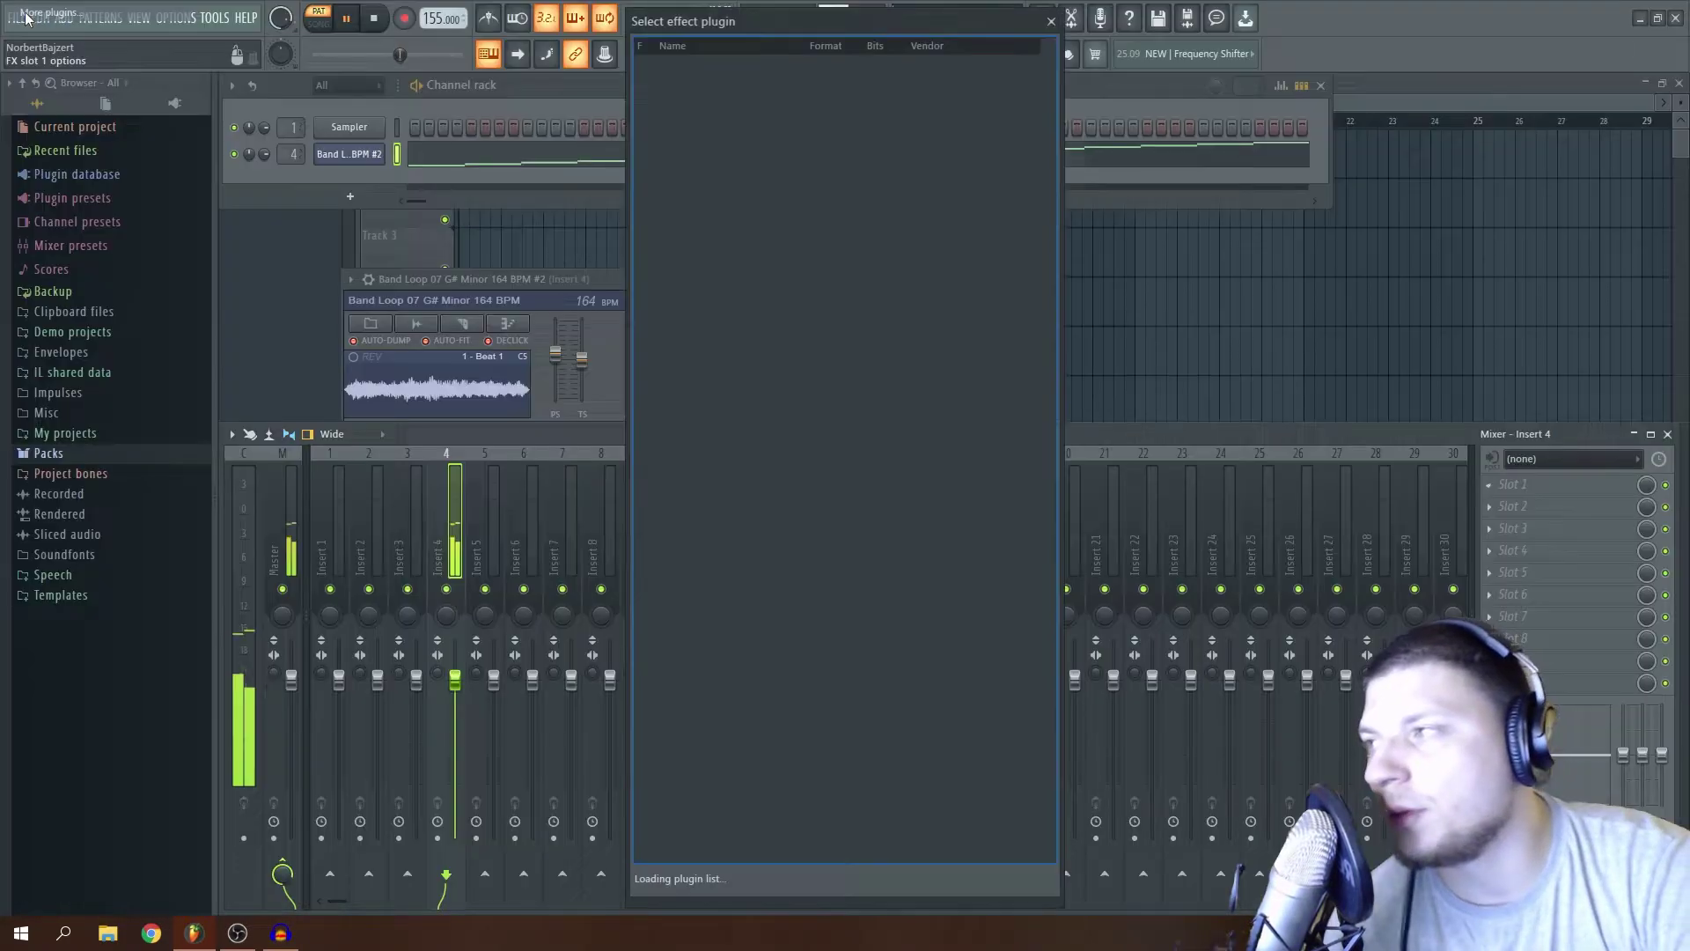
pyautogui.write('half')
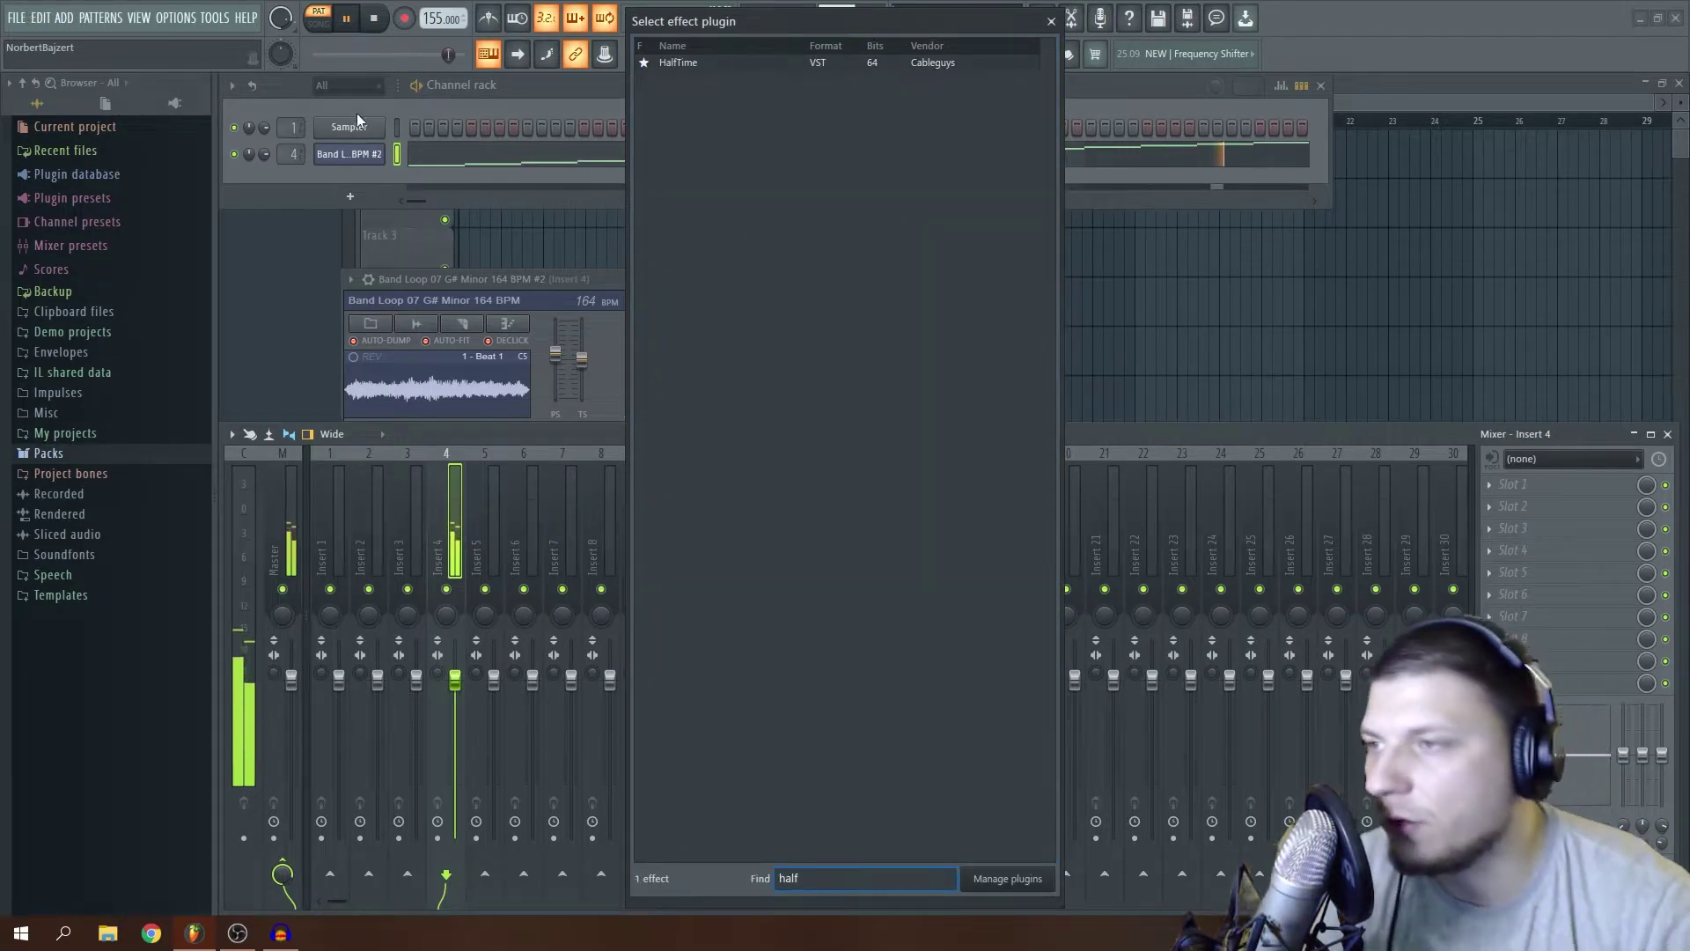
pyautogui.doubleClick(1012, 65)
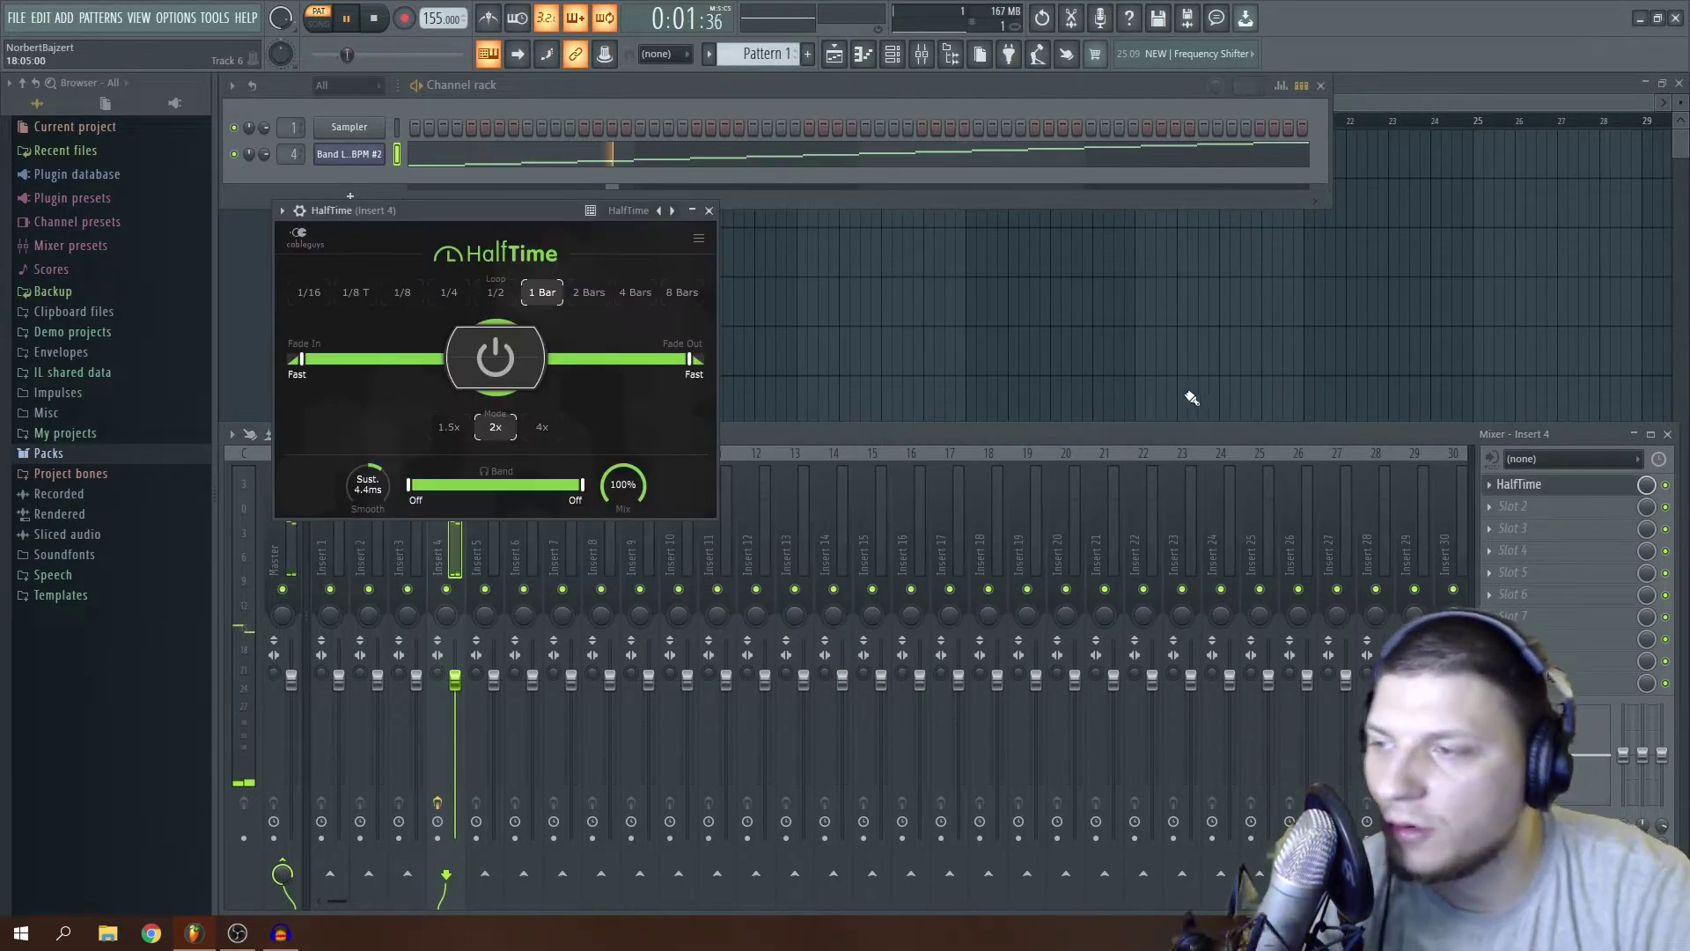
# Set HalfTime to a 1/2 loop, 1.5x mode and a 39% mix.
pyautogui.click(493, 292)
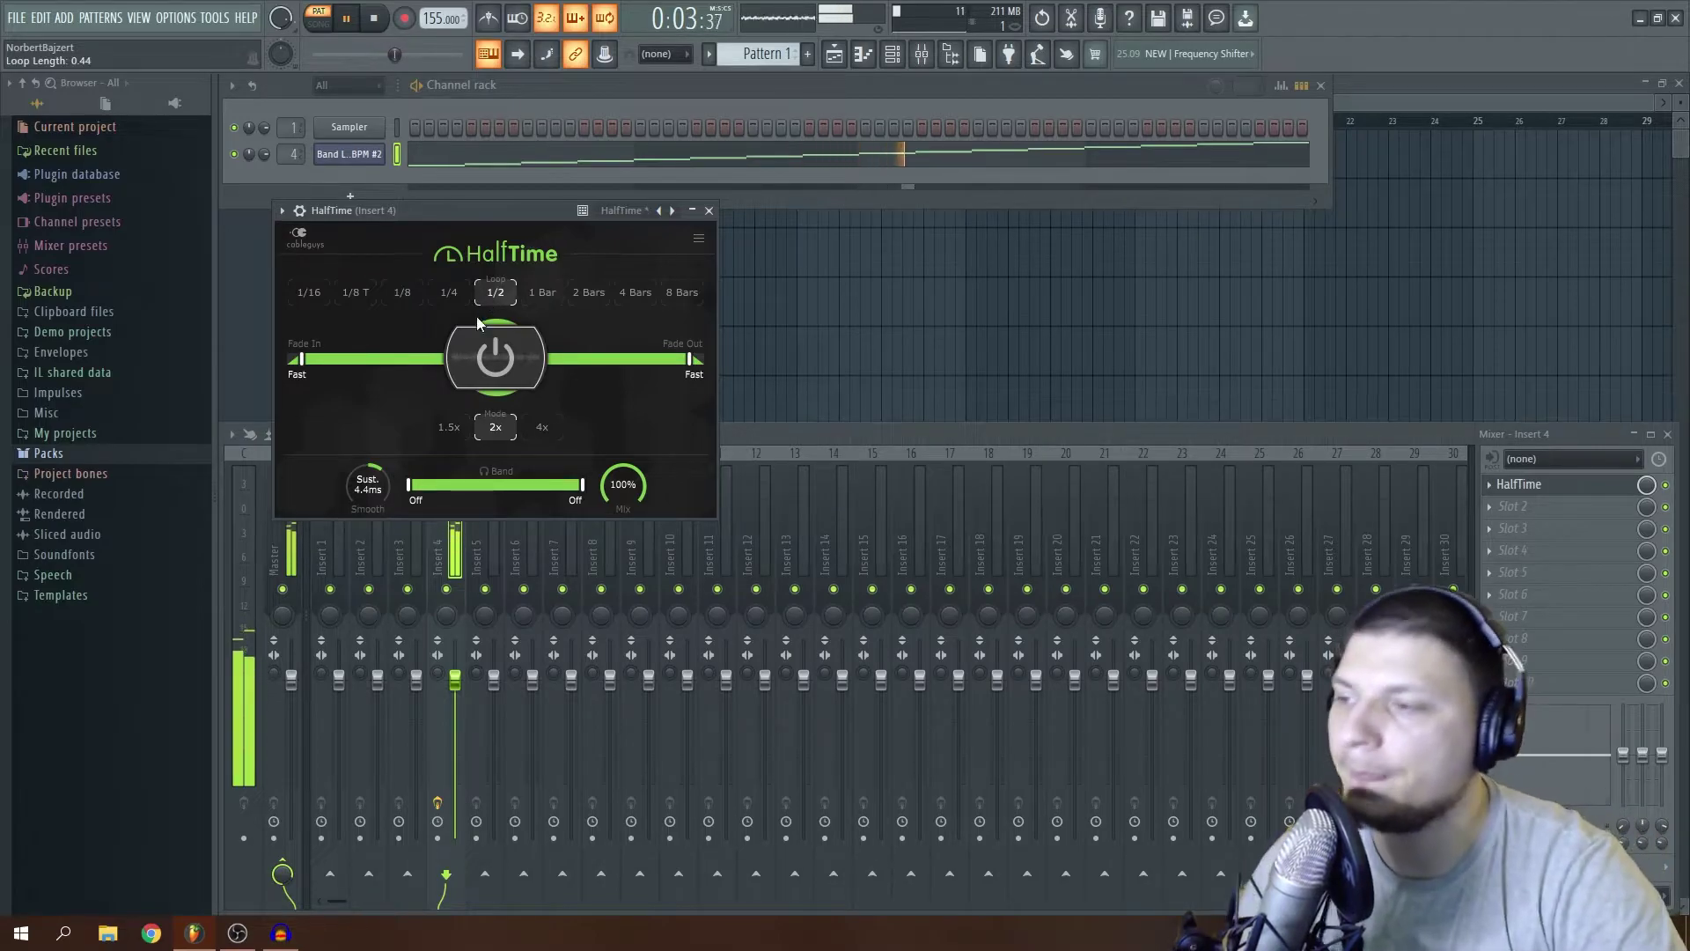
pyautogui.click(449, 427)
pyautogui.moveTo(624, 484); pyautogui.dragTo(623, 510)
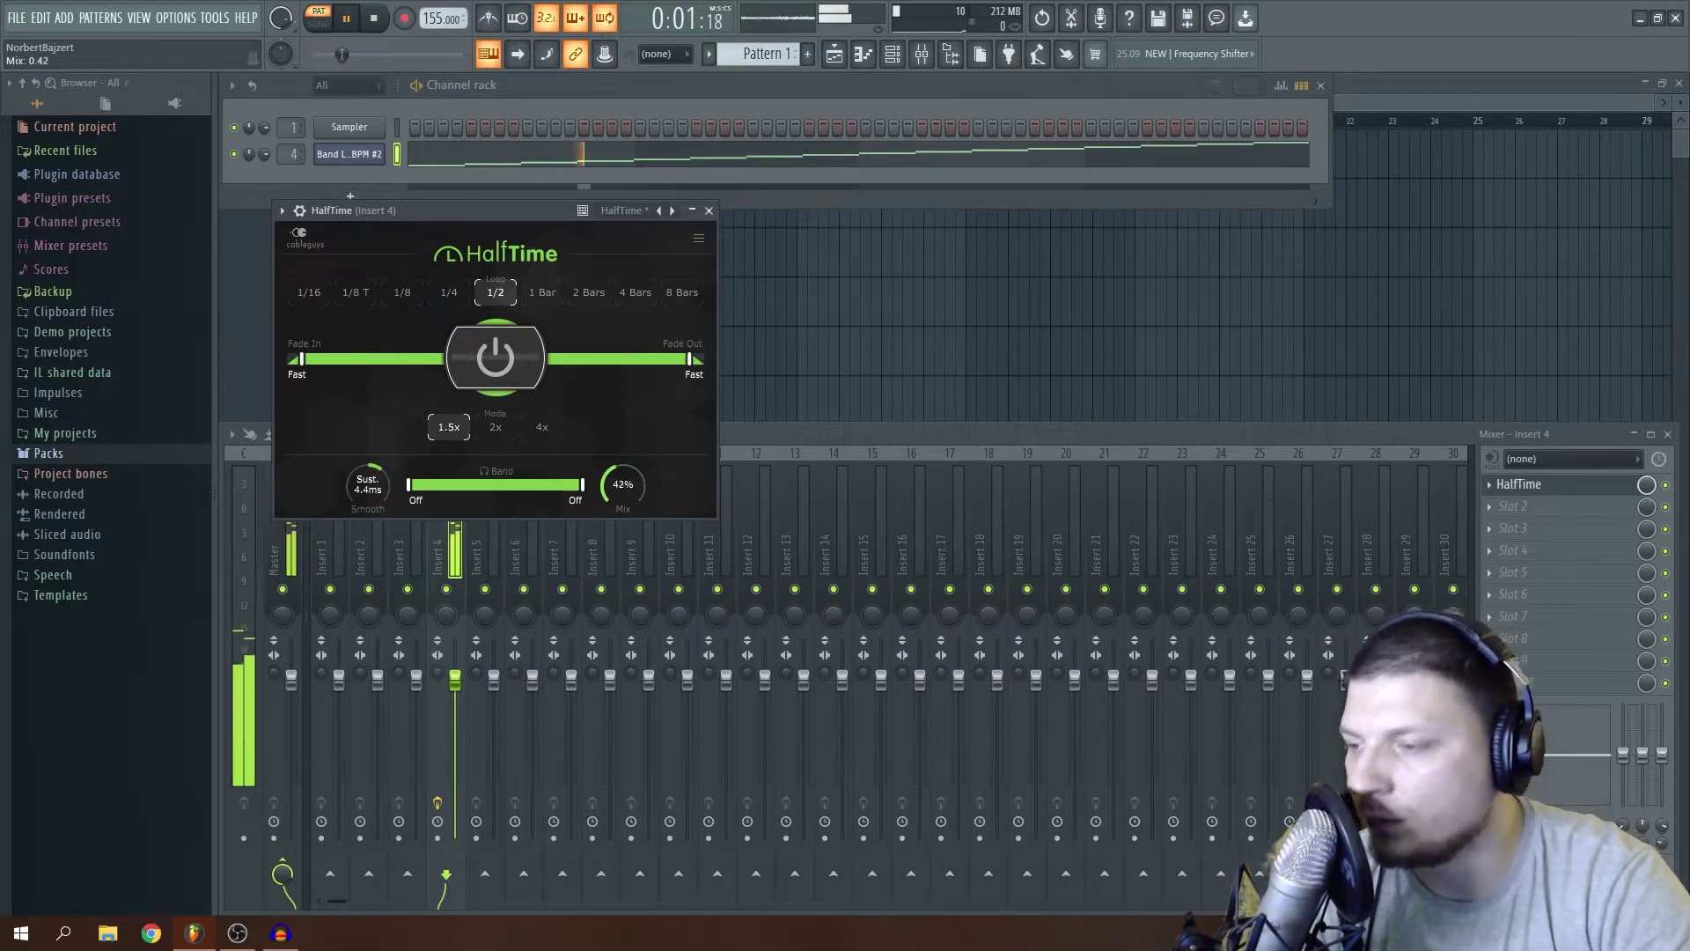
pyautogui.moveTo(623, 510); pyautogui.dragTo(623, 513)
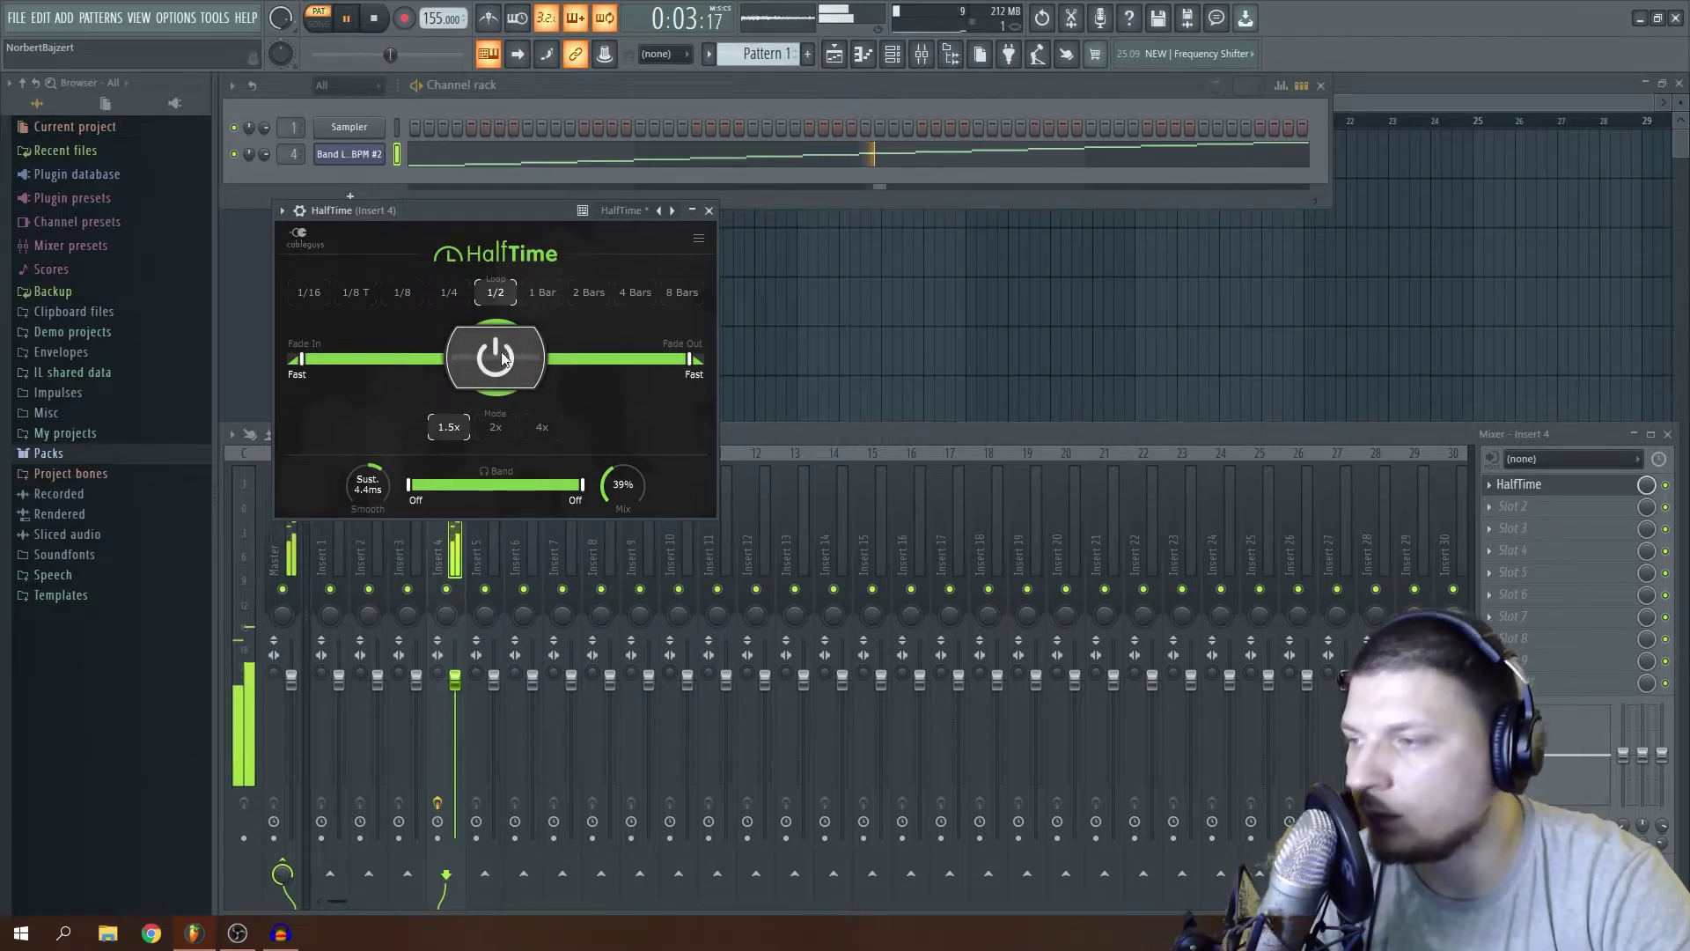
# Compare other HalfTime loop lengths and modes, settling on a 1 Bar loop, 1.5x mode and 32% mix.
pyautogui.click(539, 294)
pyautogui.click(508, 431)
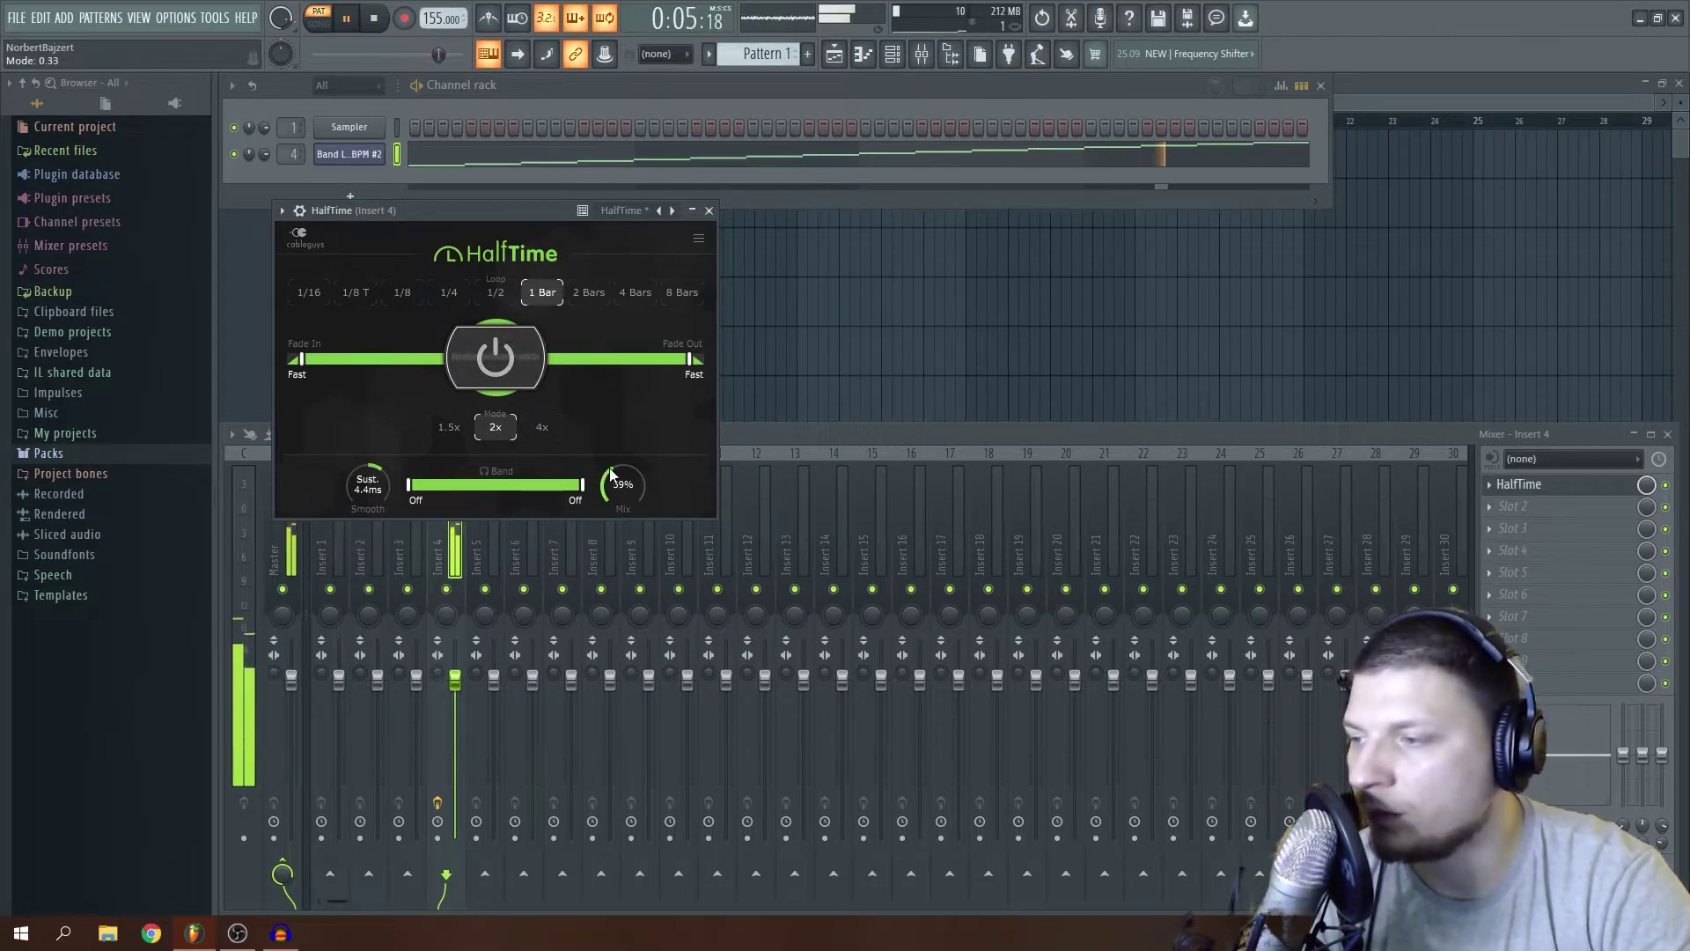
pyautogui.click(452, 432)
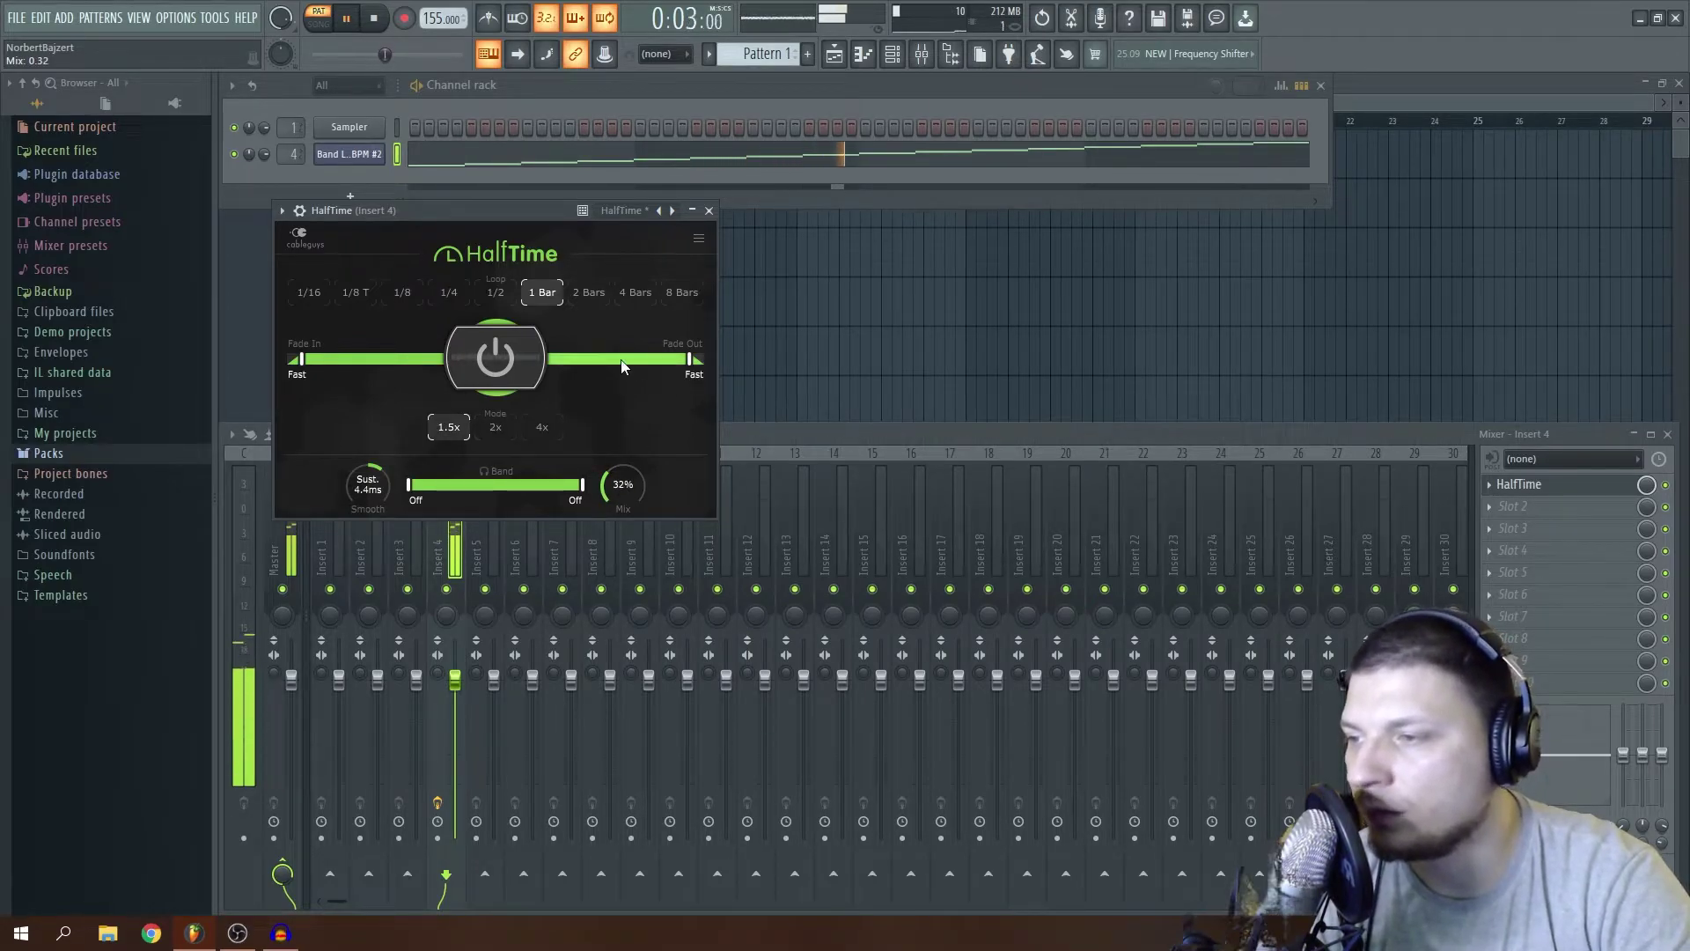
pyautogui.click(587, 293)
pyautogui.click(496, 293)
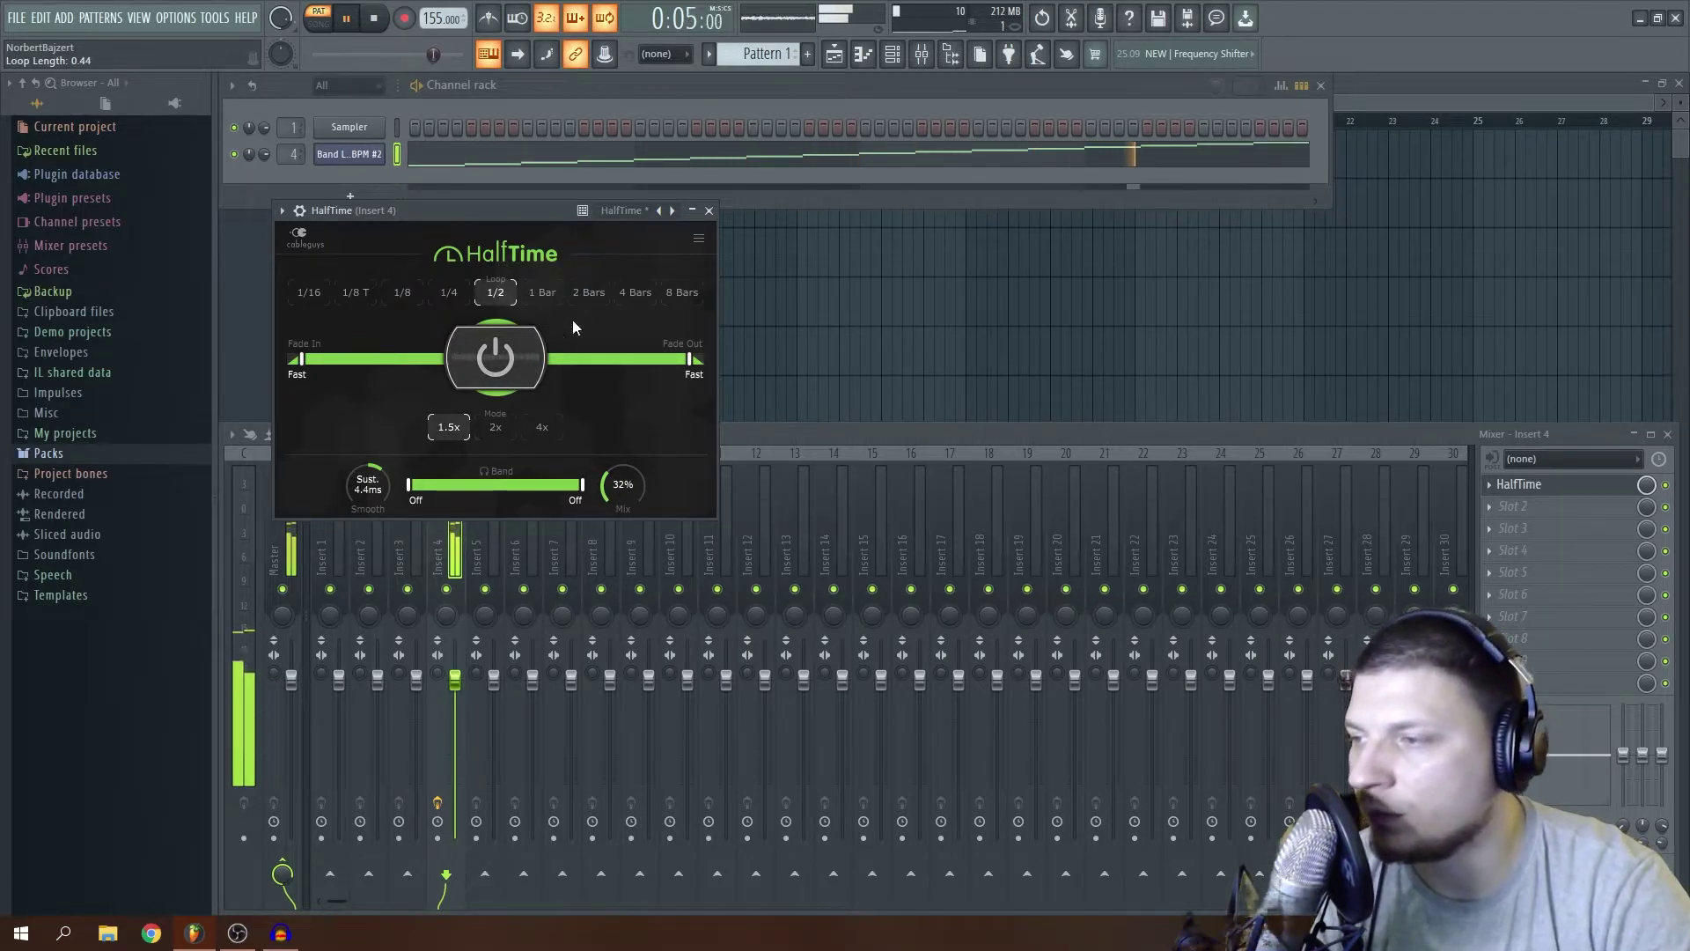
pyautogui.click(542, 292)
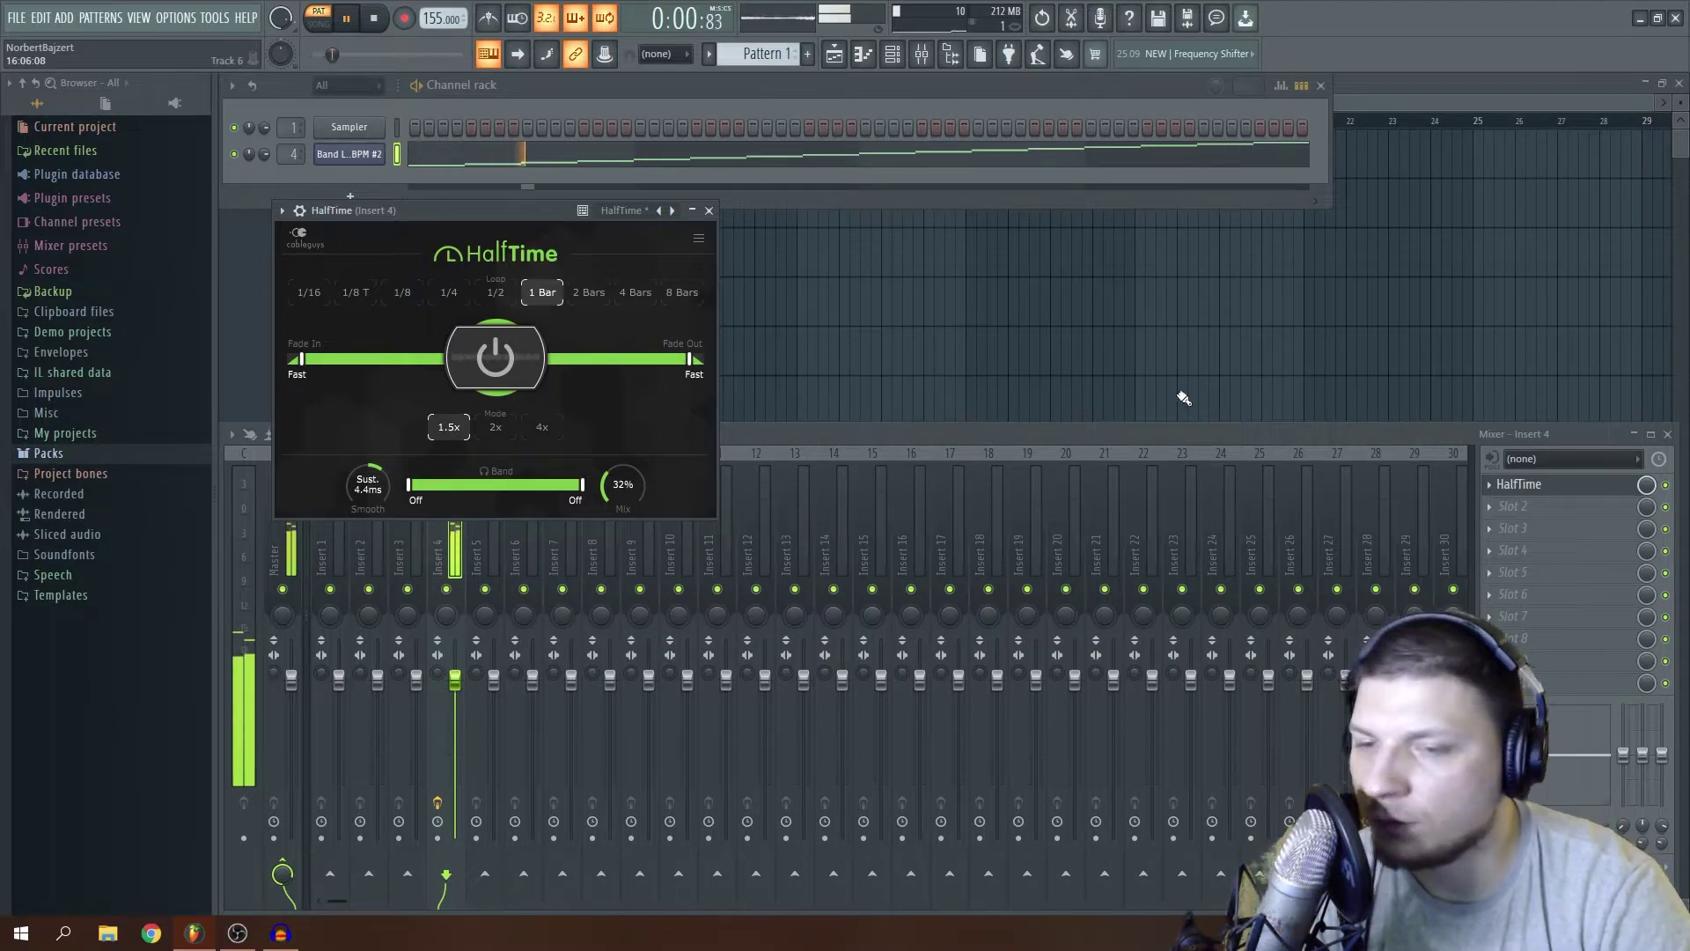
# Find ShaperBox2 with the search text "shap" and load it into slot 2 of mixer insert 4.
pyautogui.click(1503, 506)
pyautogui.click(89, 14)
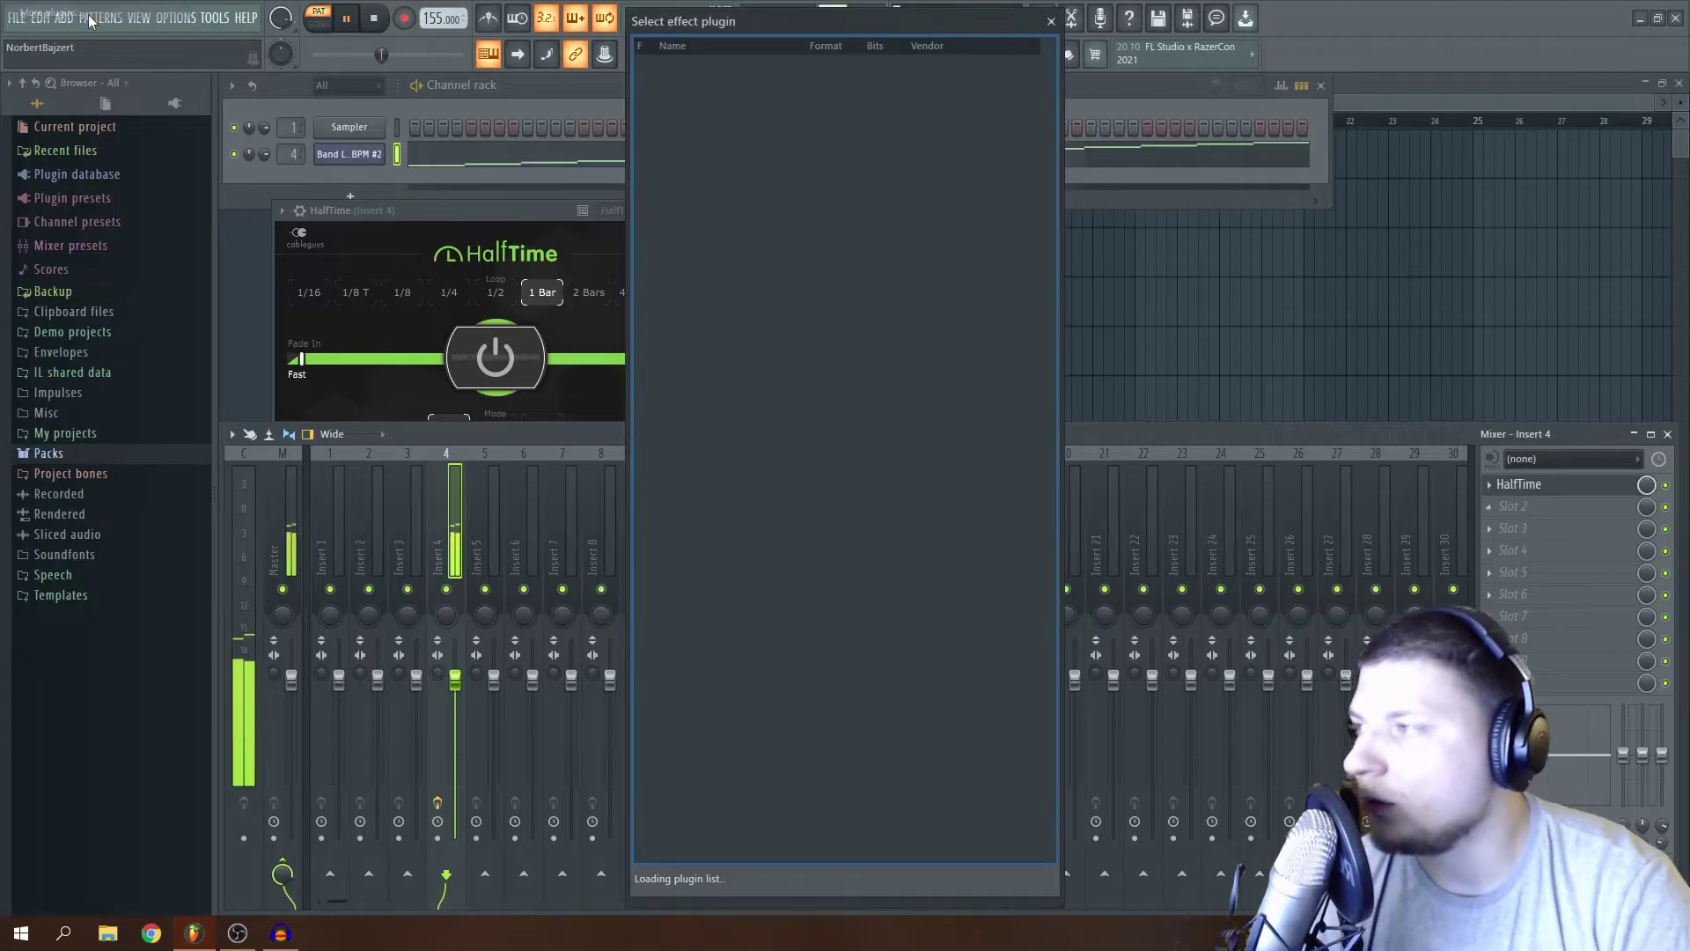
pyautogui.write('shap')
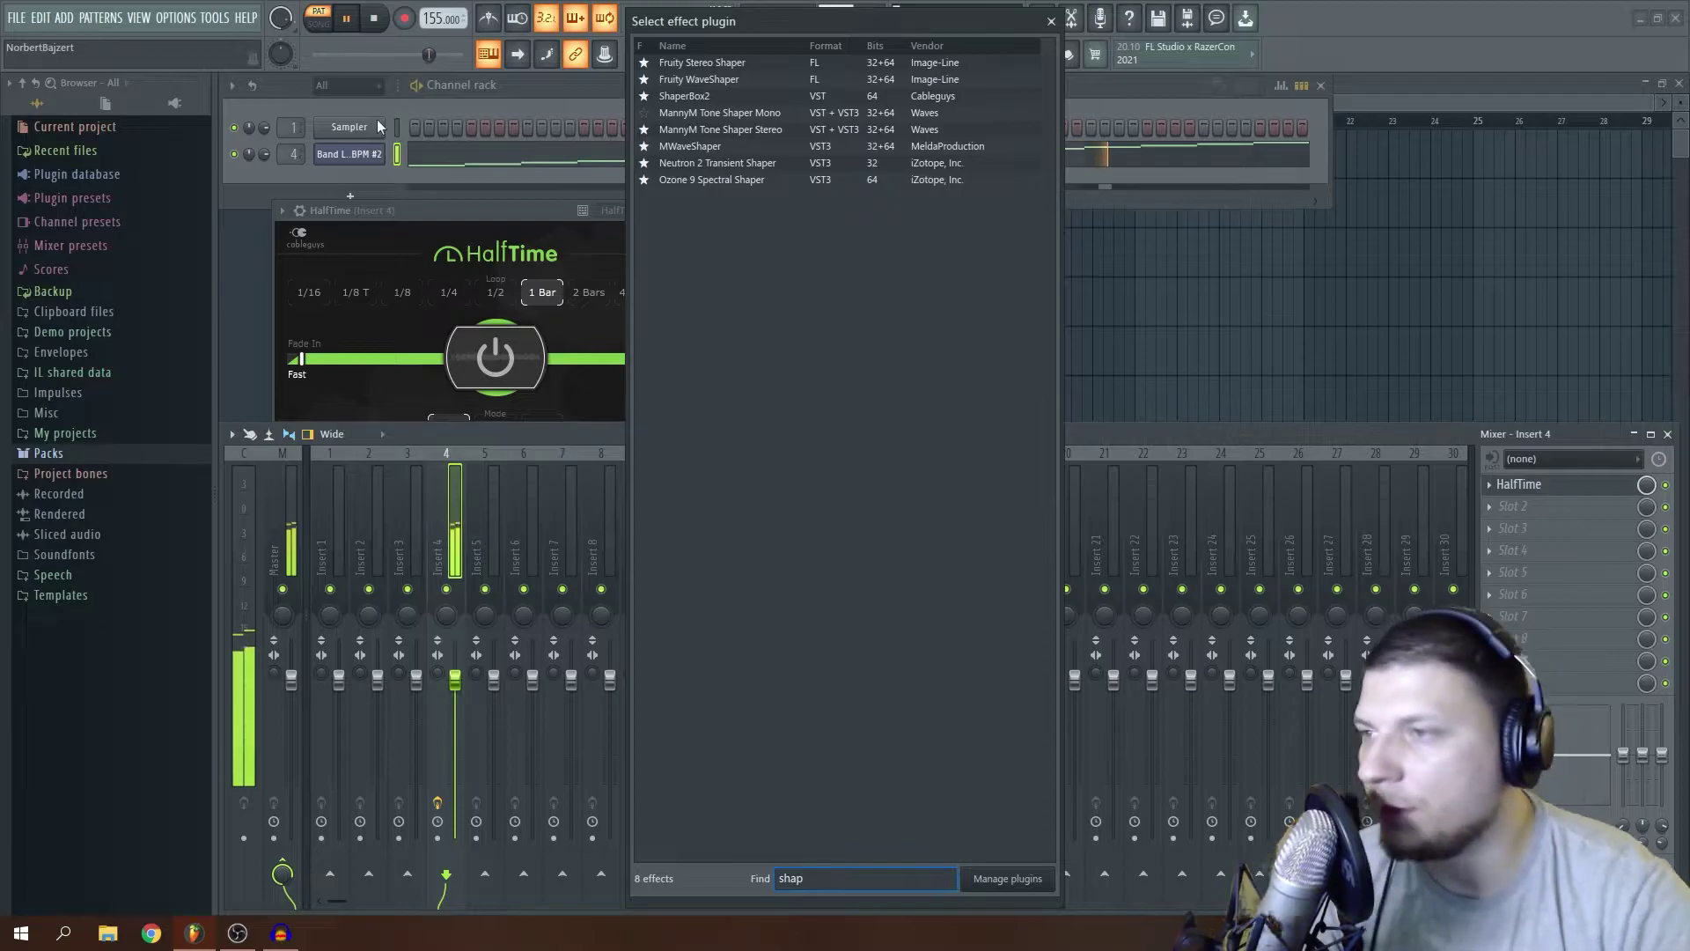
pyautogui.doubleClick(683, 97)
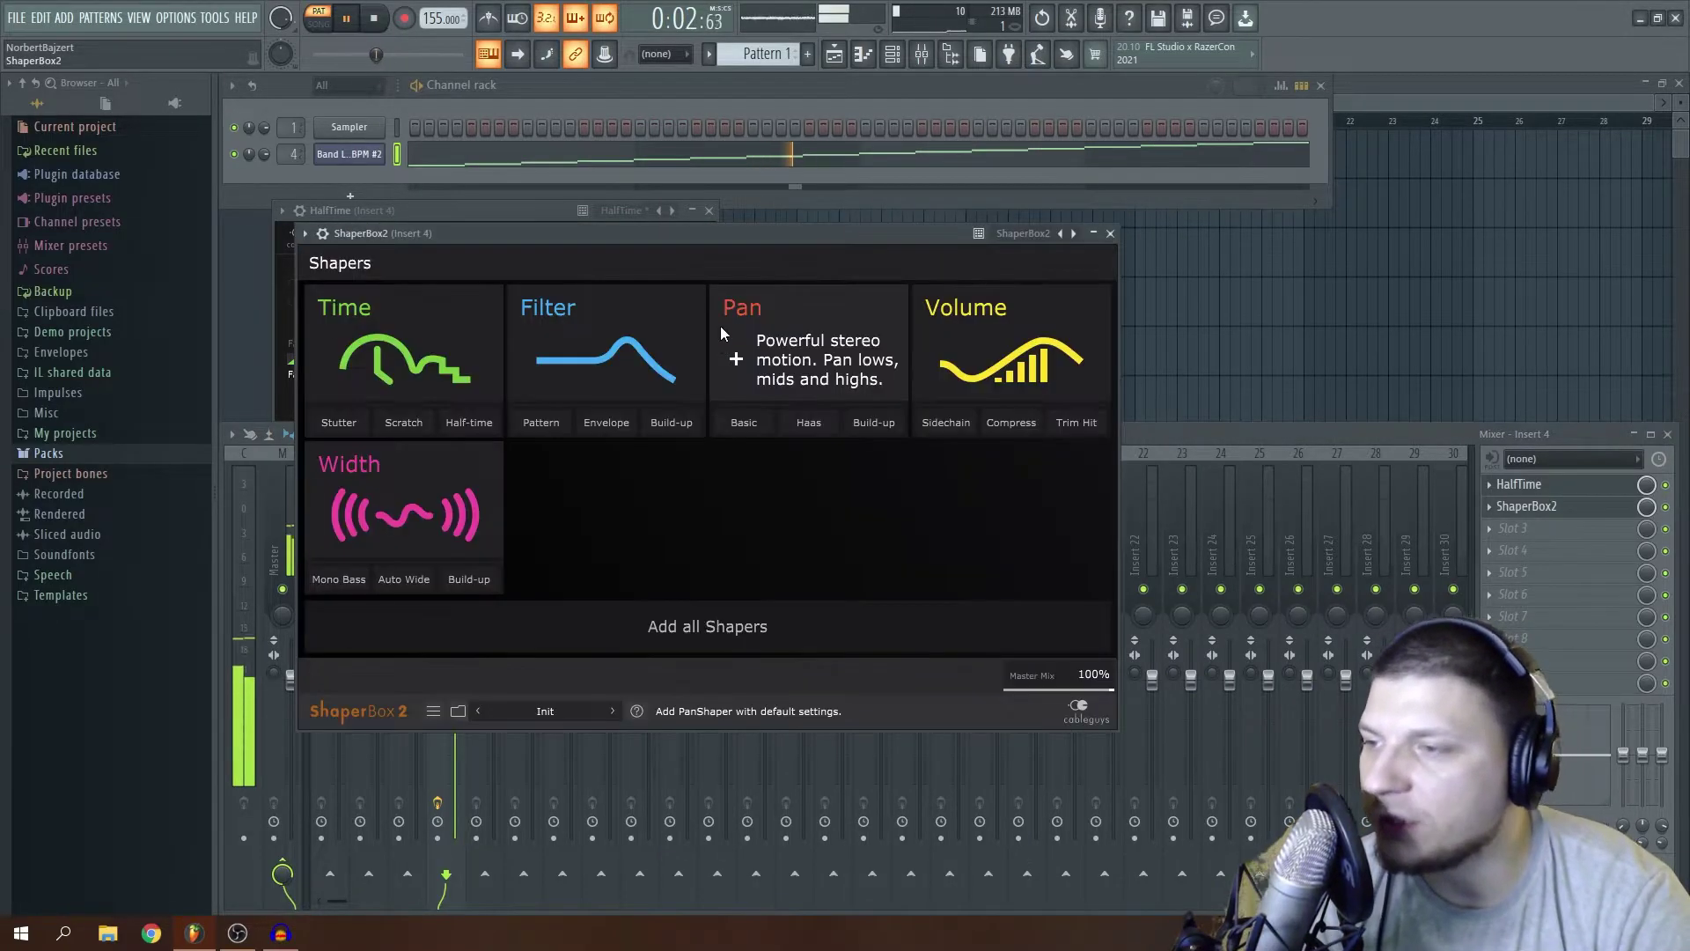
# Add a Filter shaper in ShaperBox2 and try the falling cutoff ramp before applying the rising ramp over one bar.
pyautogui.click(616, 345)
pyautogui.click(543, 642)
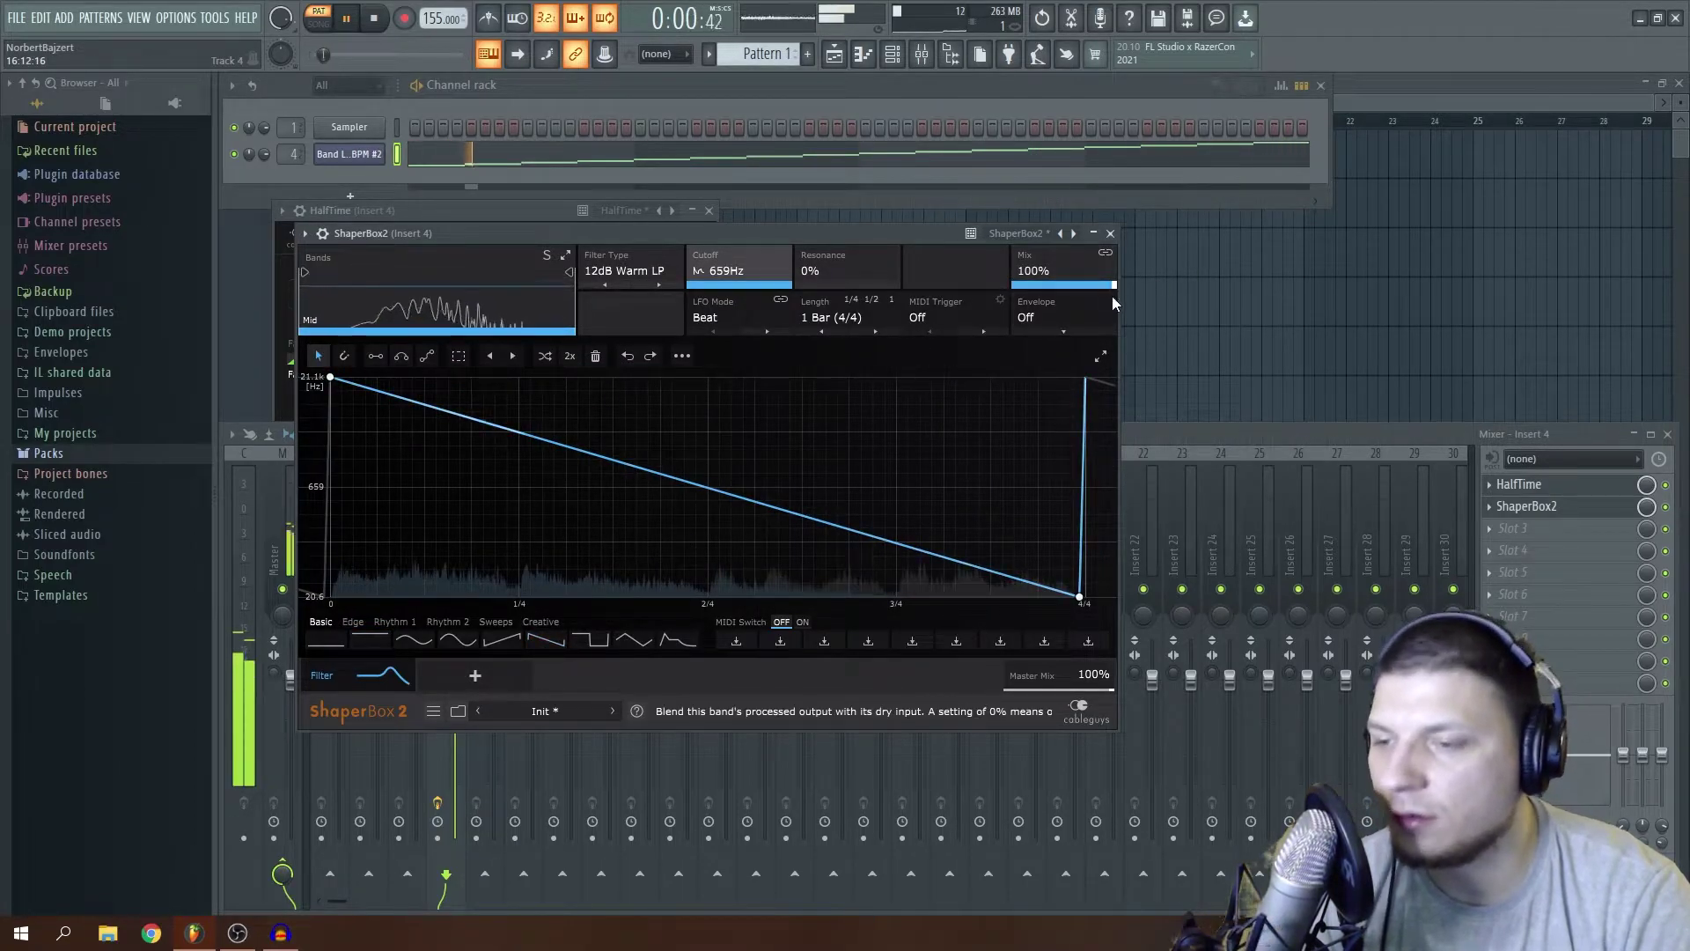
pyautogui.click(501, 640)
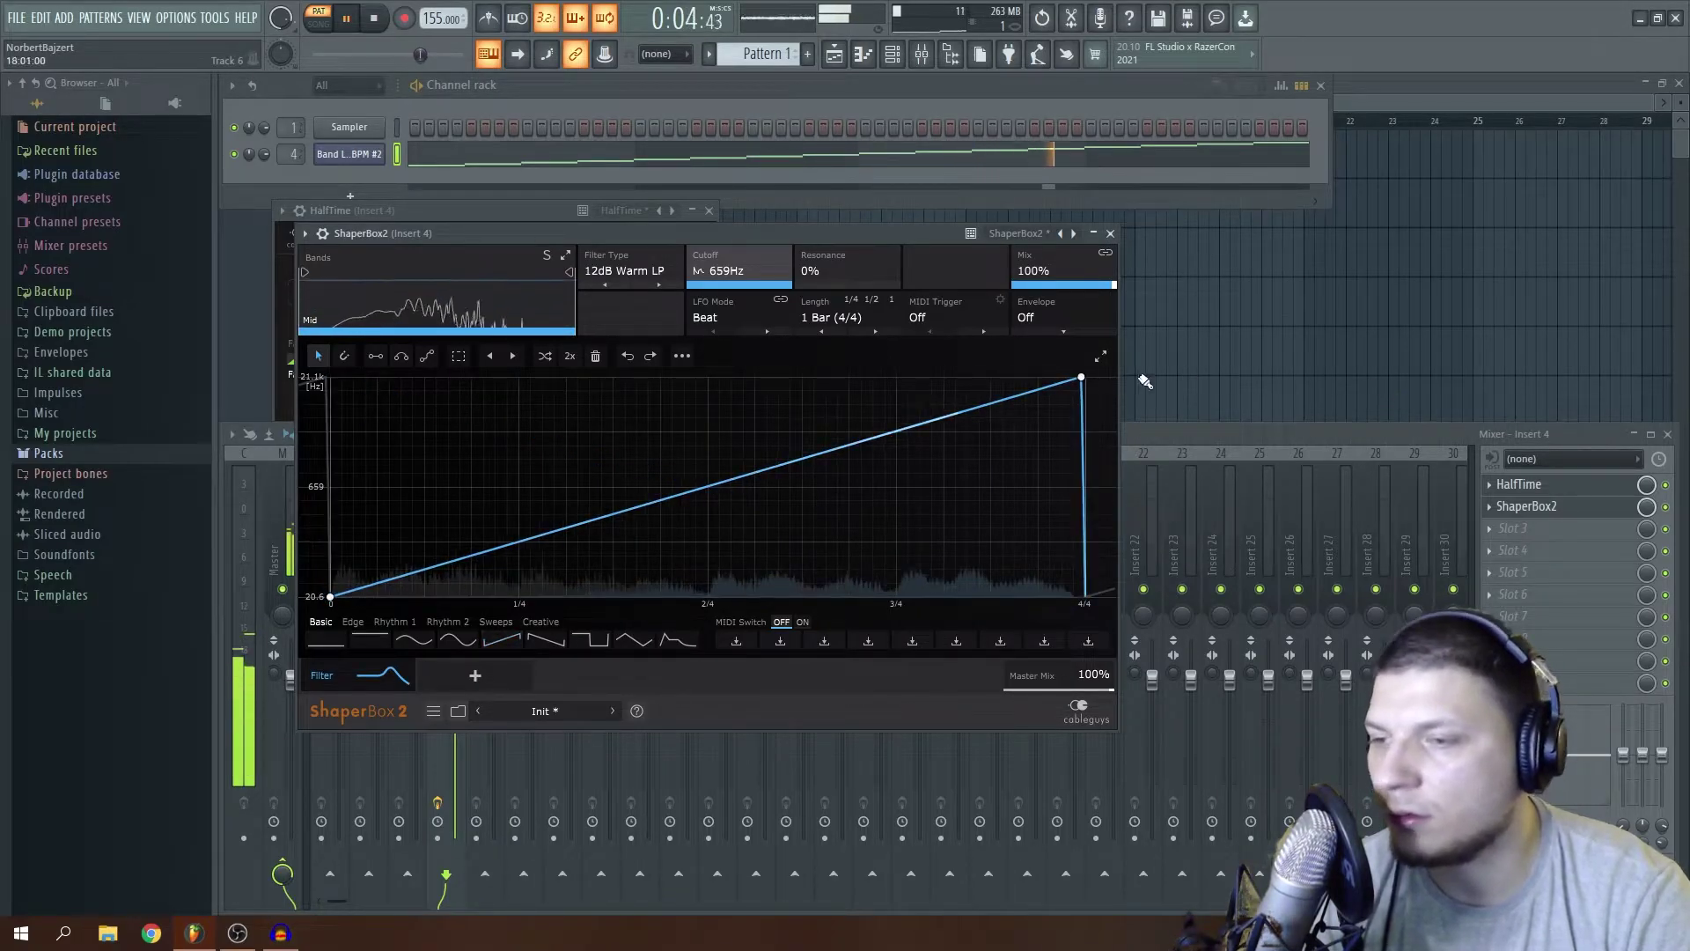
# Lower the Filter shaper's mix to 45% and close ShaperBox2.
pyautogui.moveTo(1112, 283); pyautogui.dragTo(1063, 283)
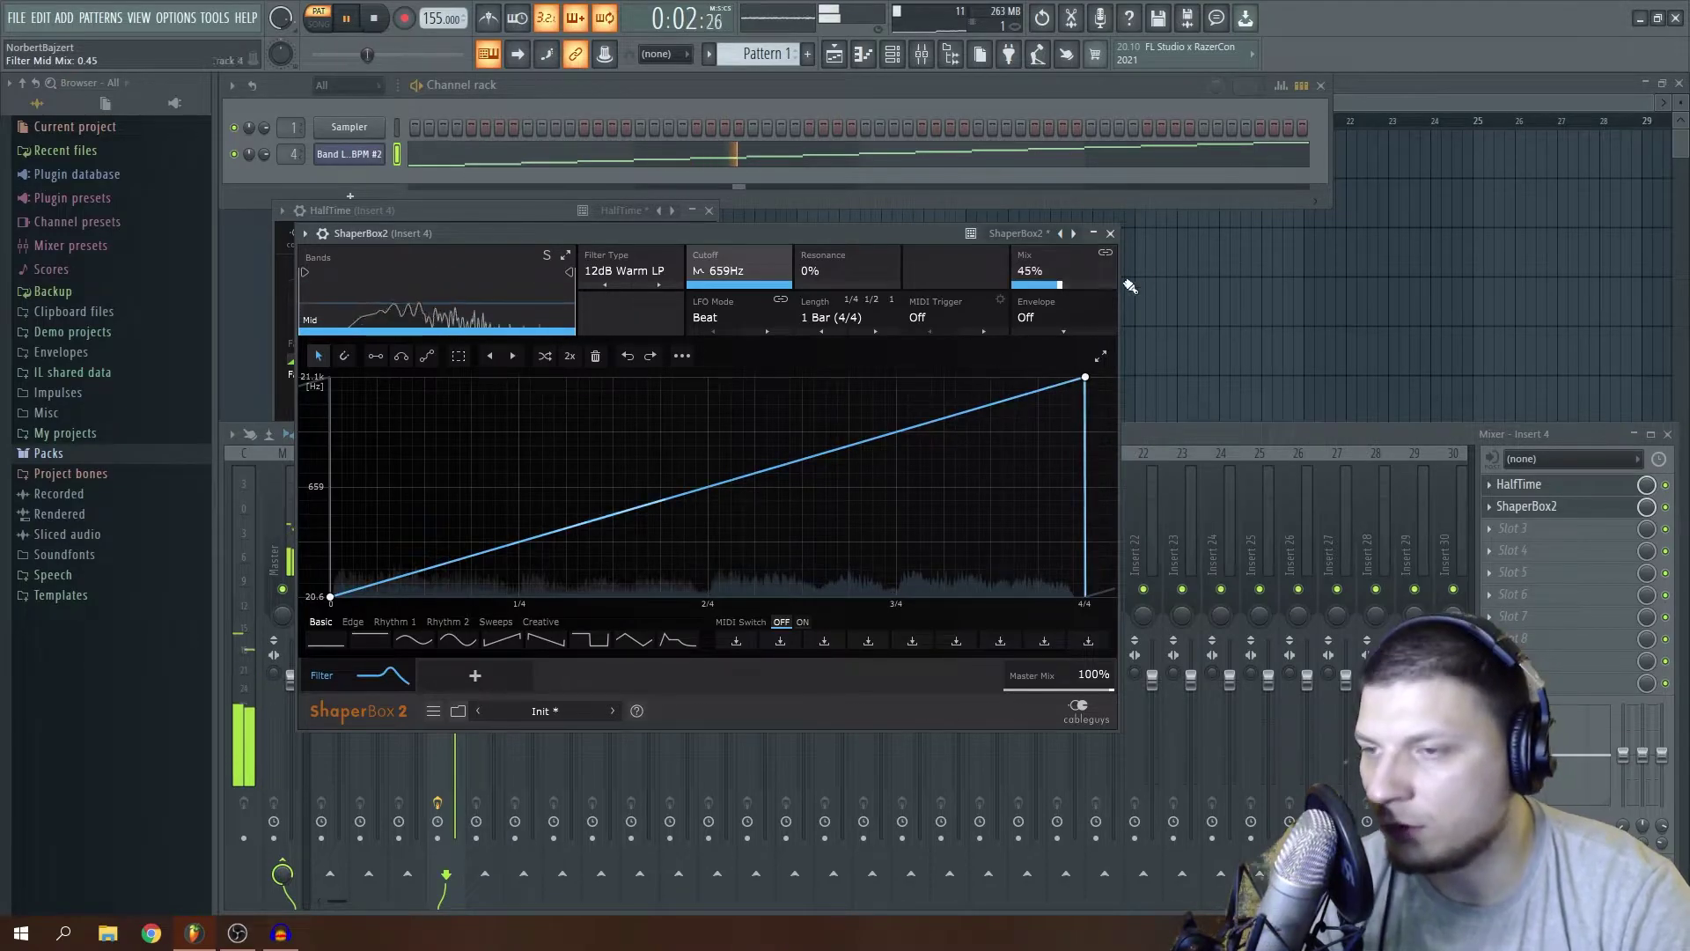
pyautogui.click(1110, 233)
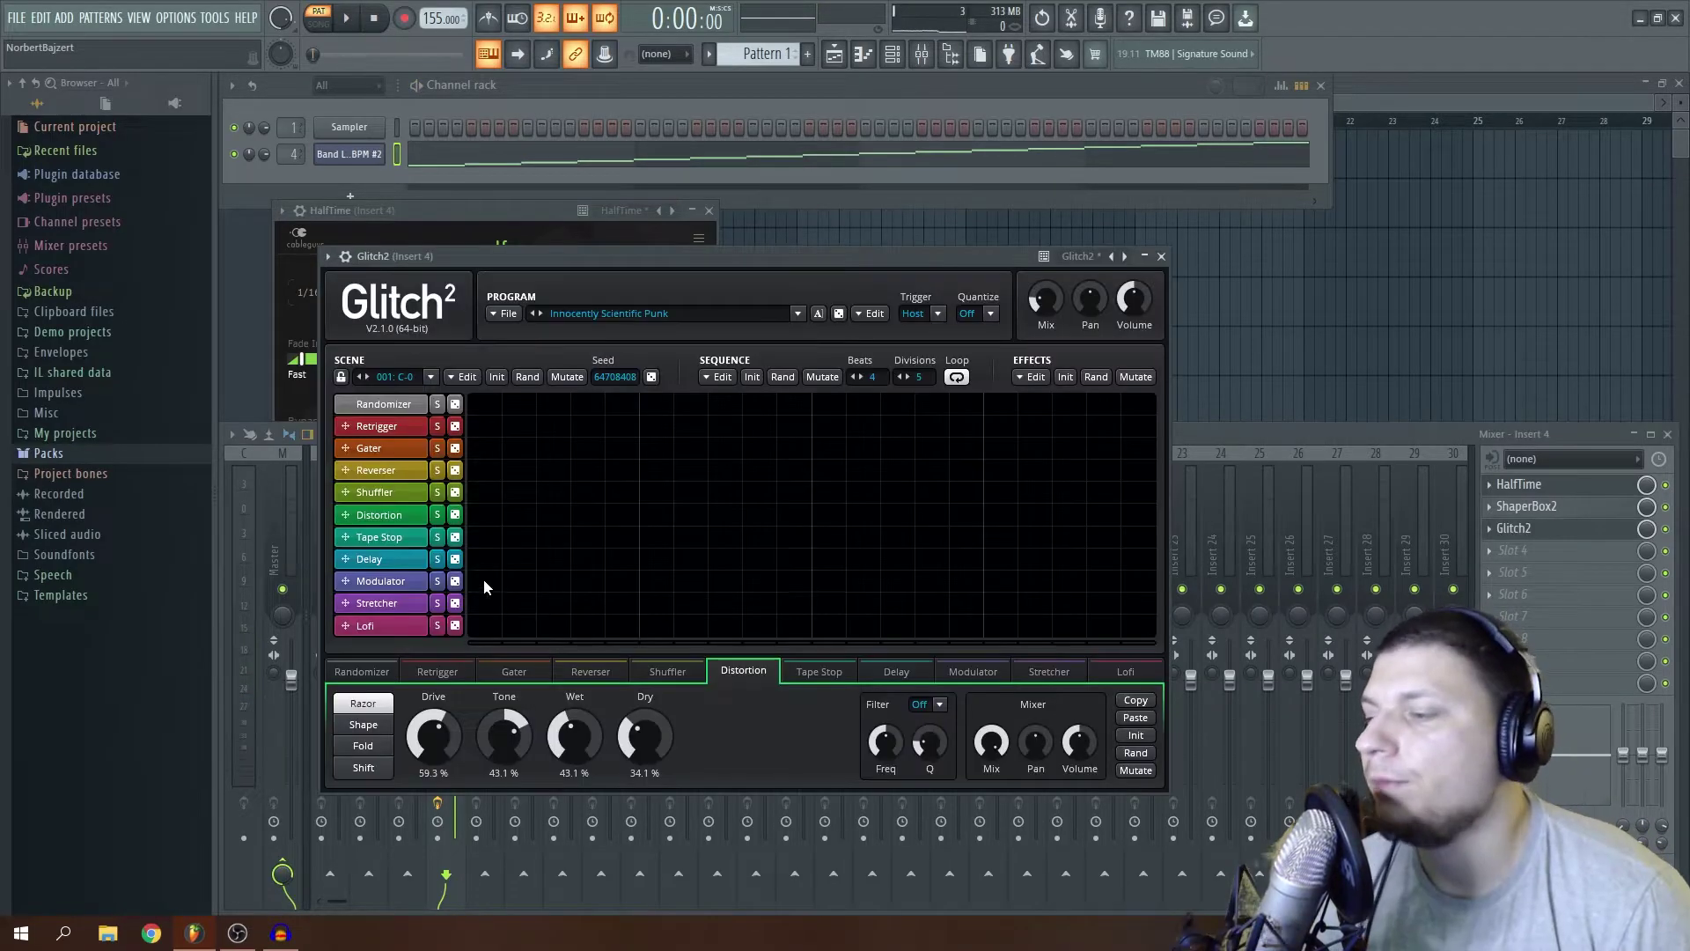
# Set the Glitch2 sequence to 4 beats with 8 divisions, place a short Delay block at the end of beat 1, and audition it.
pyautogui.click(852, 377)
pyautogui.click(861, 377)
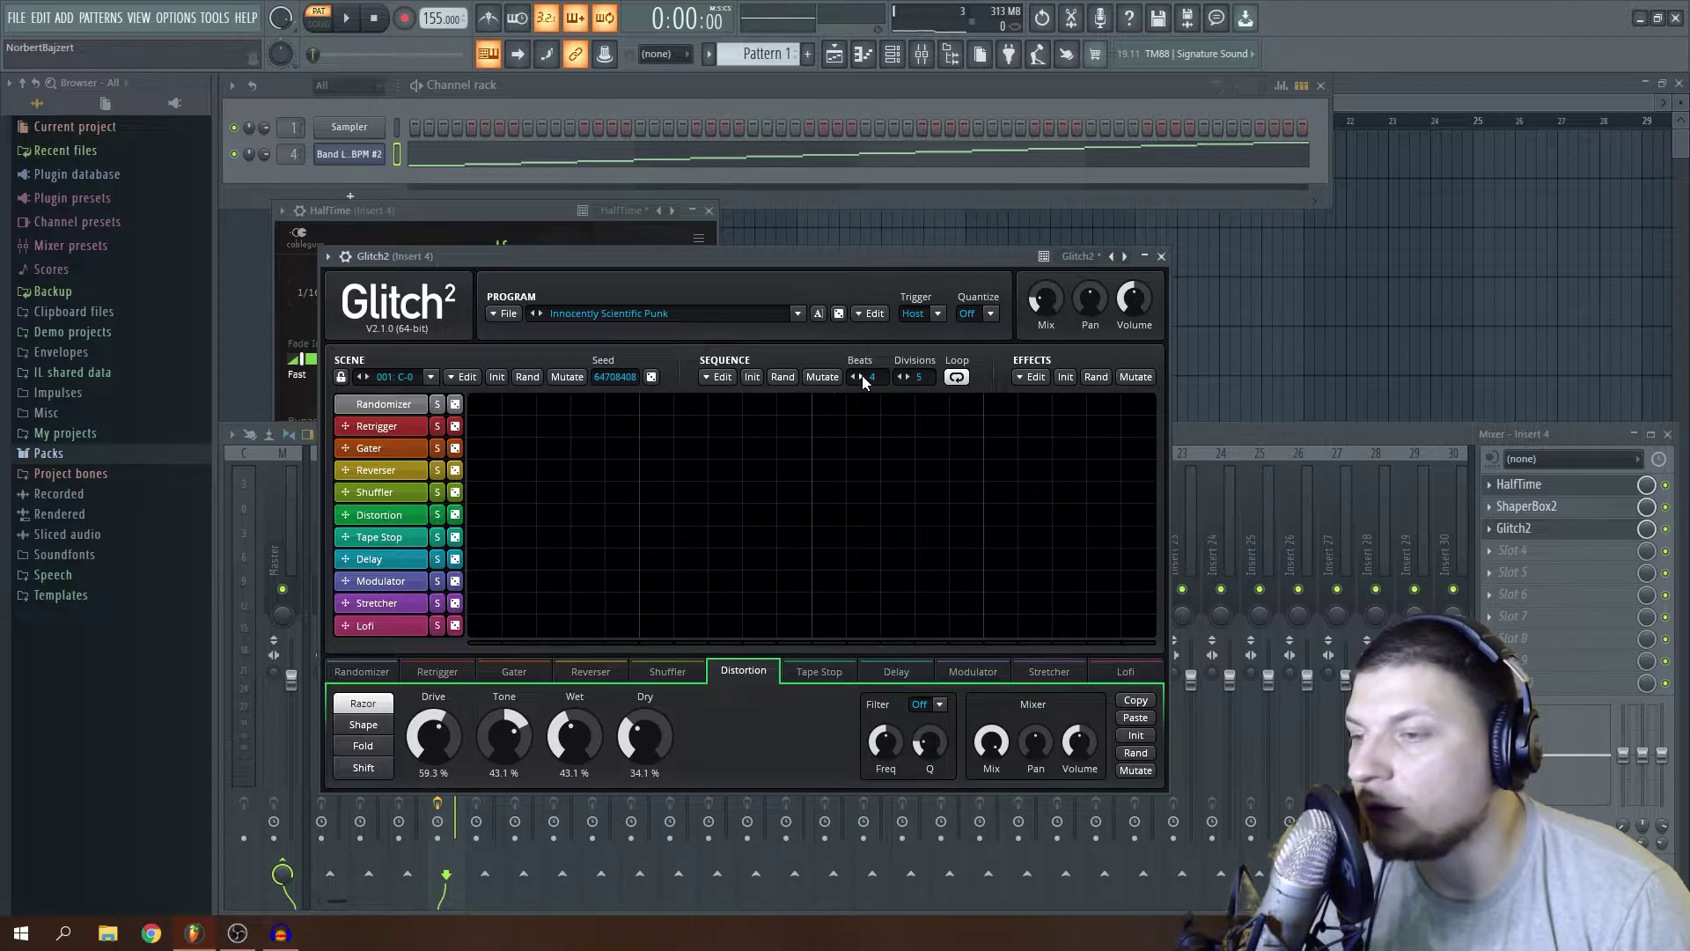
pyautogui.click(592, 563)
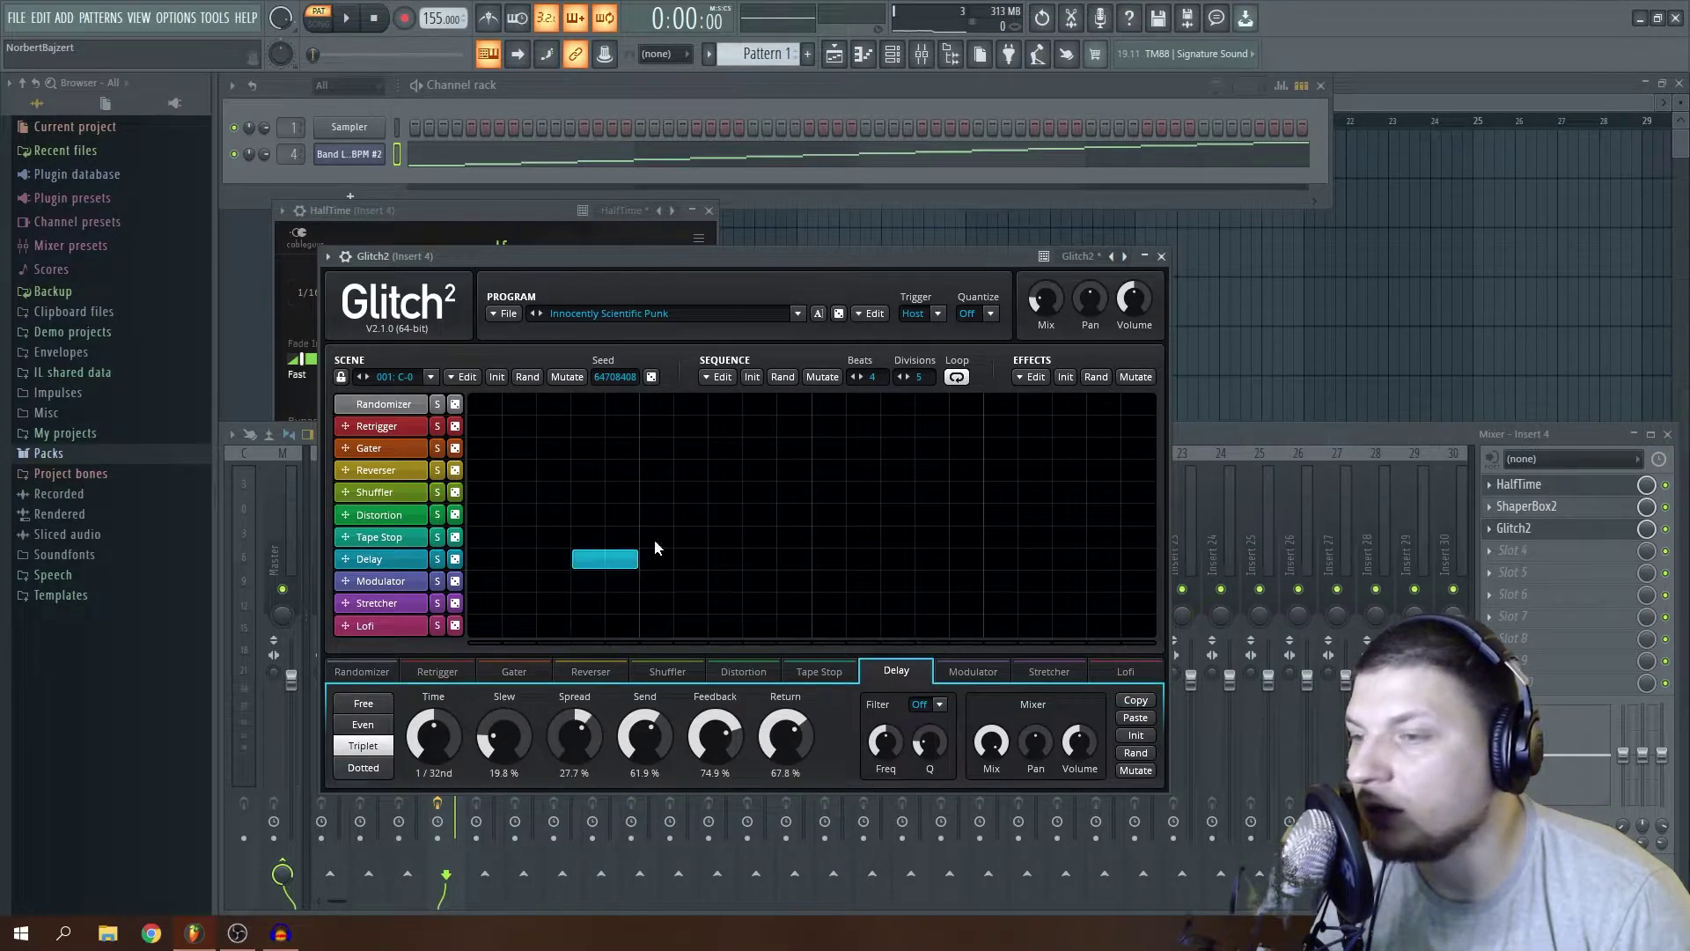
pyautogui.click(907, 377)
pyautogui.click(907, 376)
pyautogui.click(907, 377)
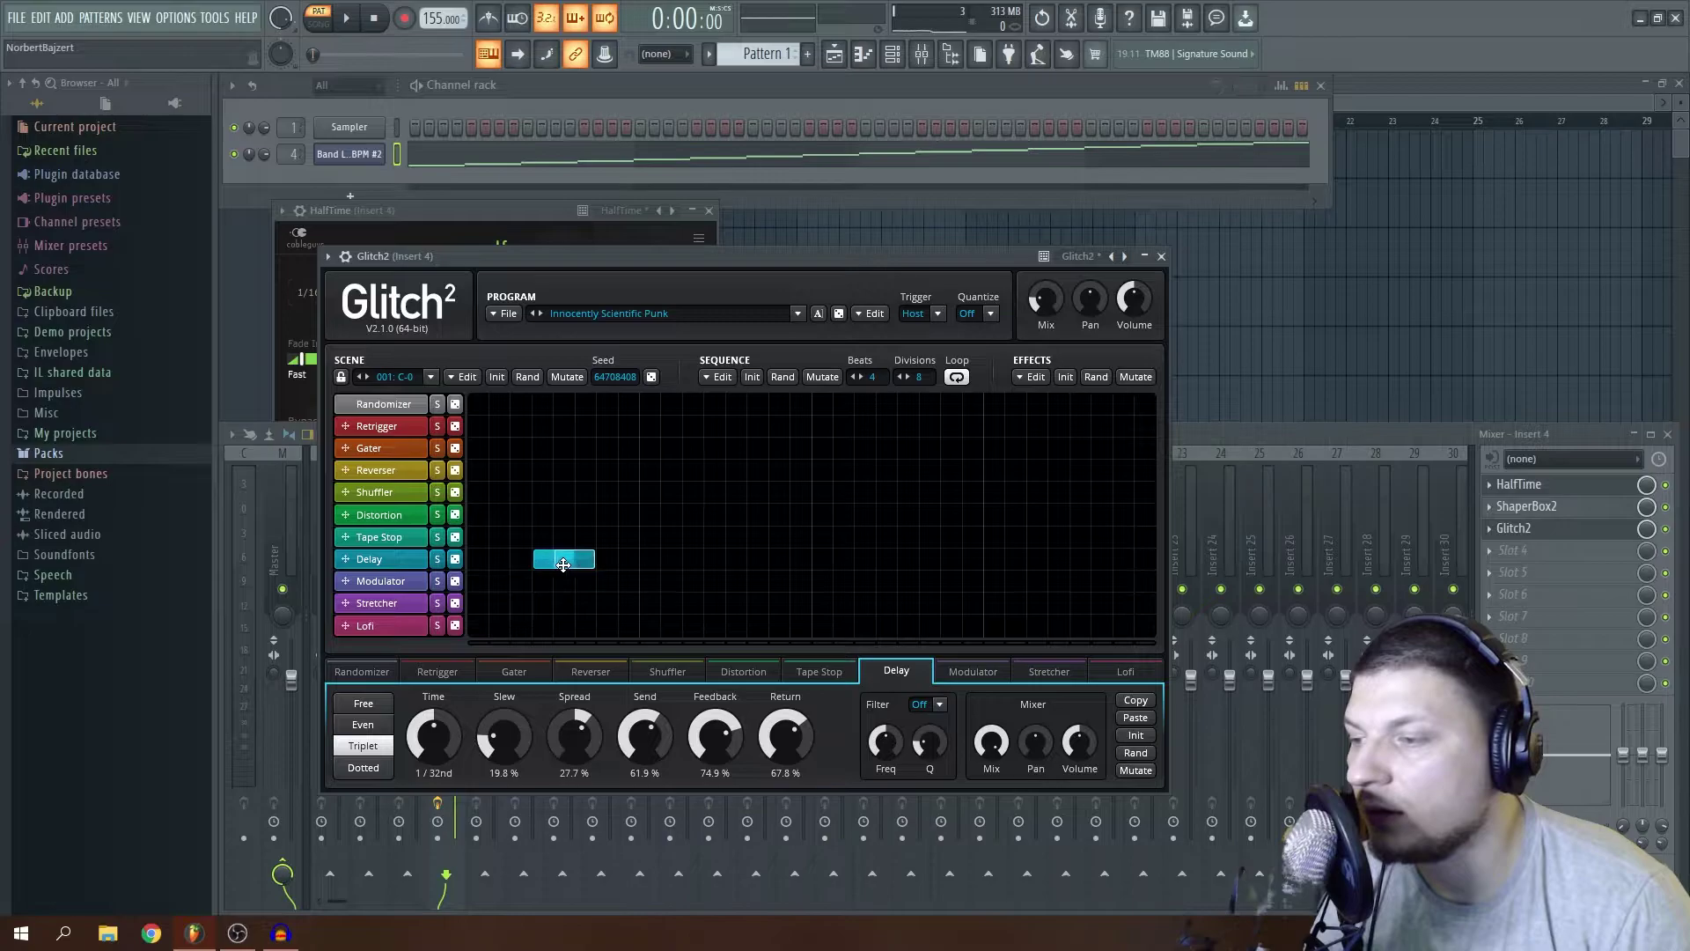
pyautogui.press('space')
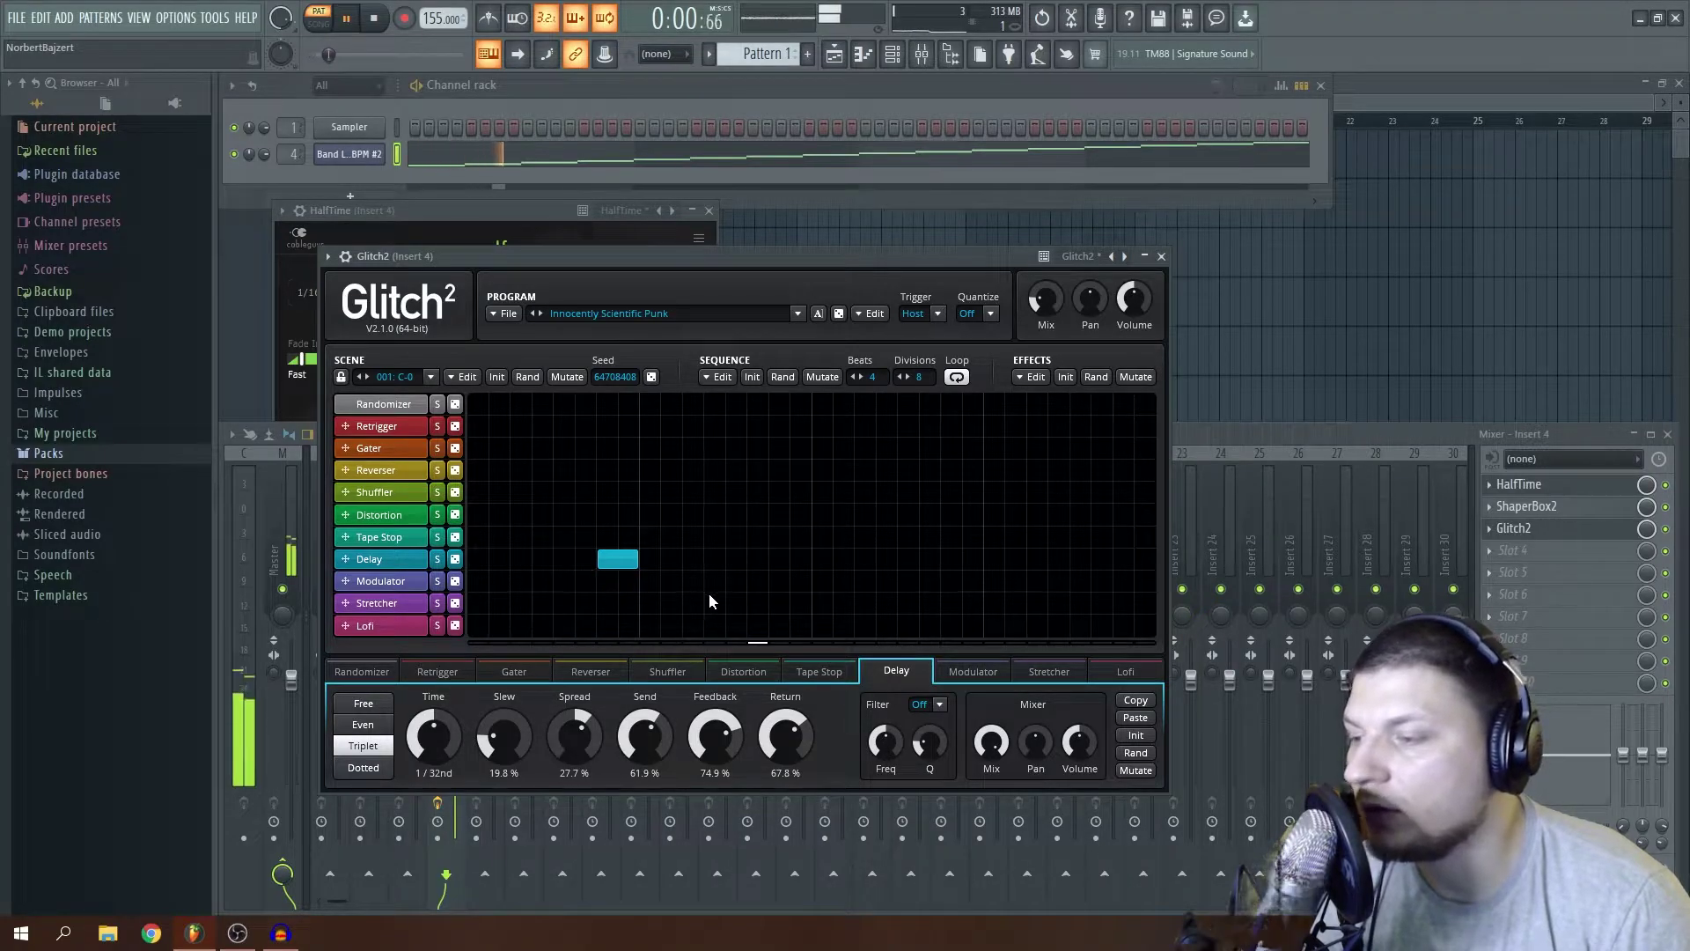
pyautogui.press('space')
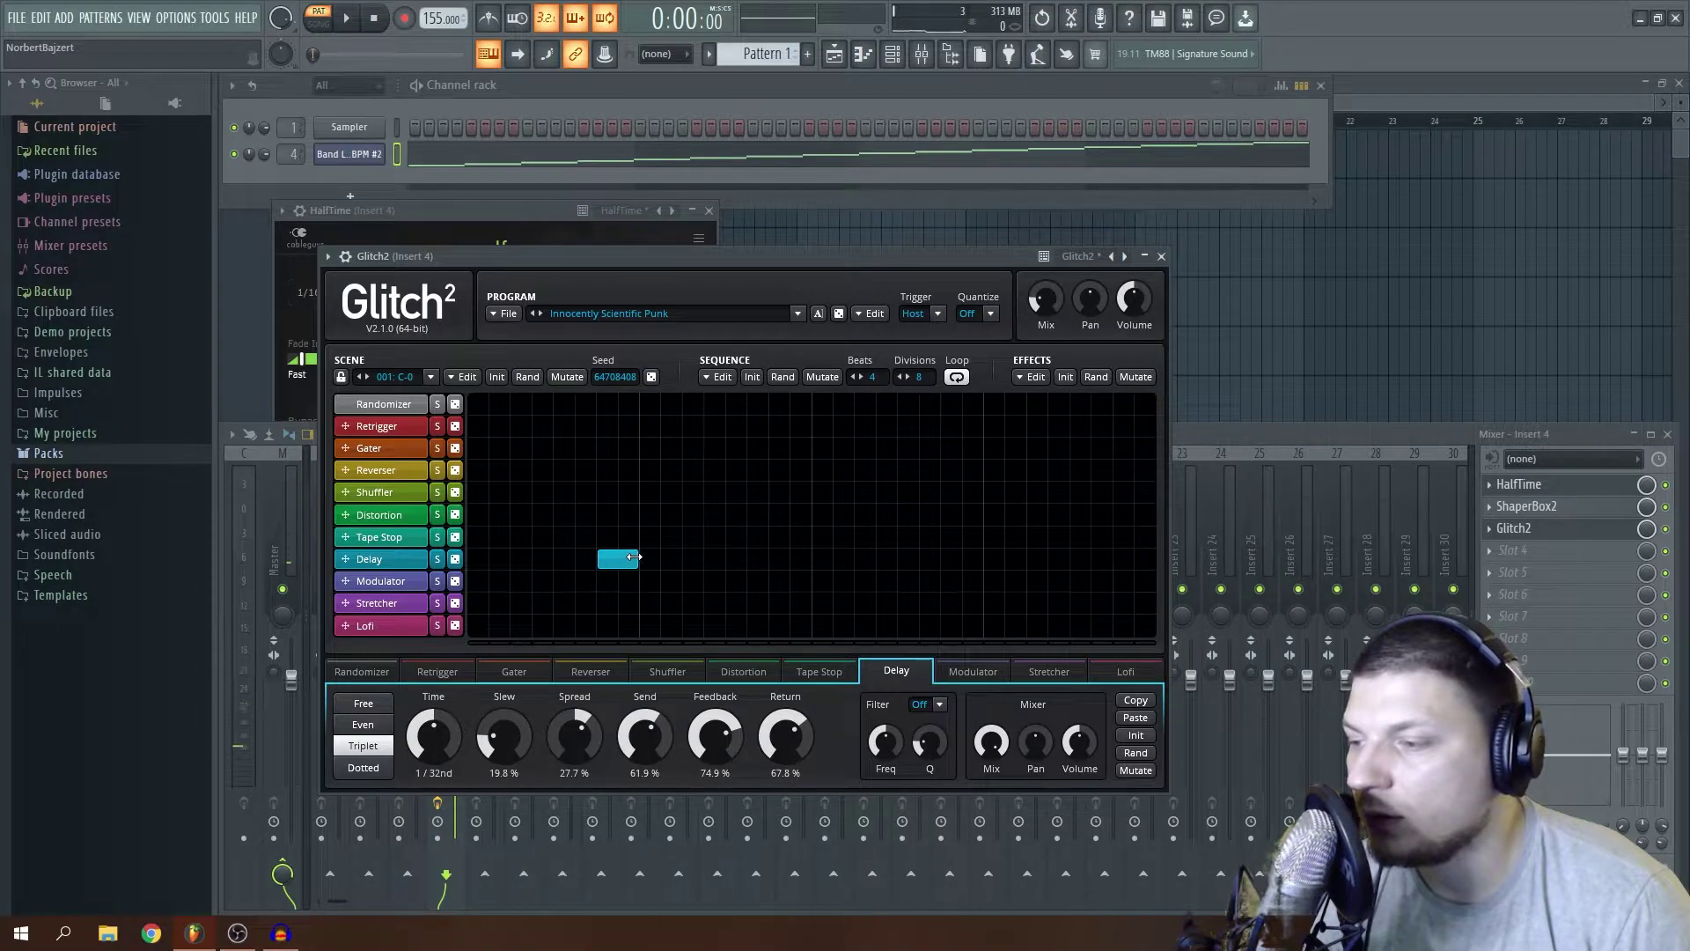
# Add a Tape Stop block ending beat 2 and a Lofi block in beat 4, setting Glitch2's master mix to 61.6% during playback.
pyautogui.click(775, 536)
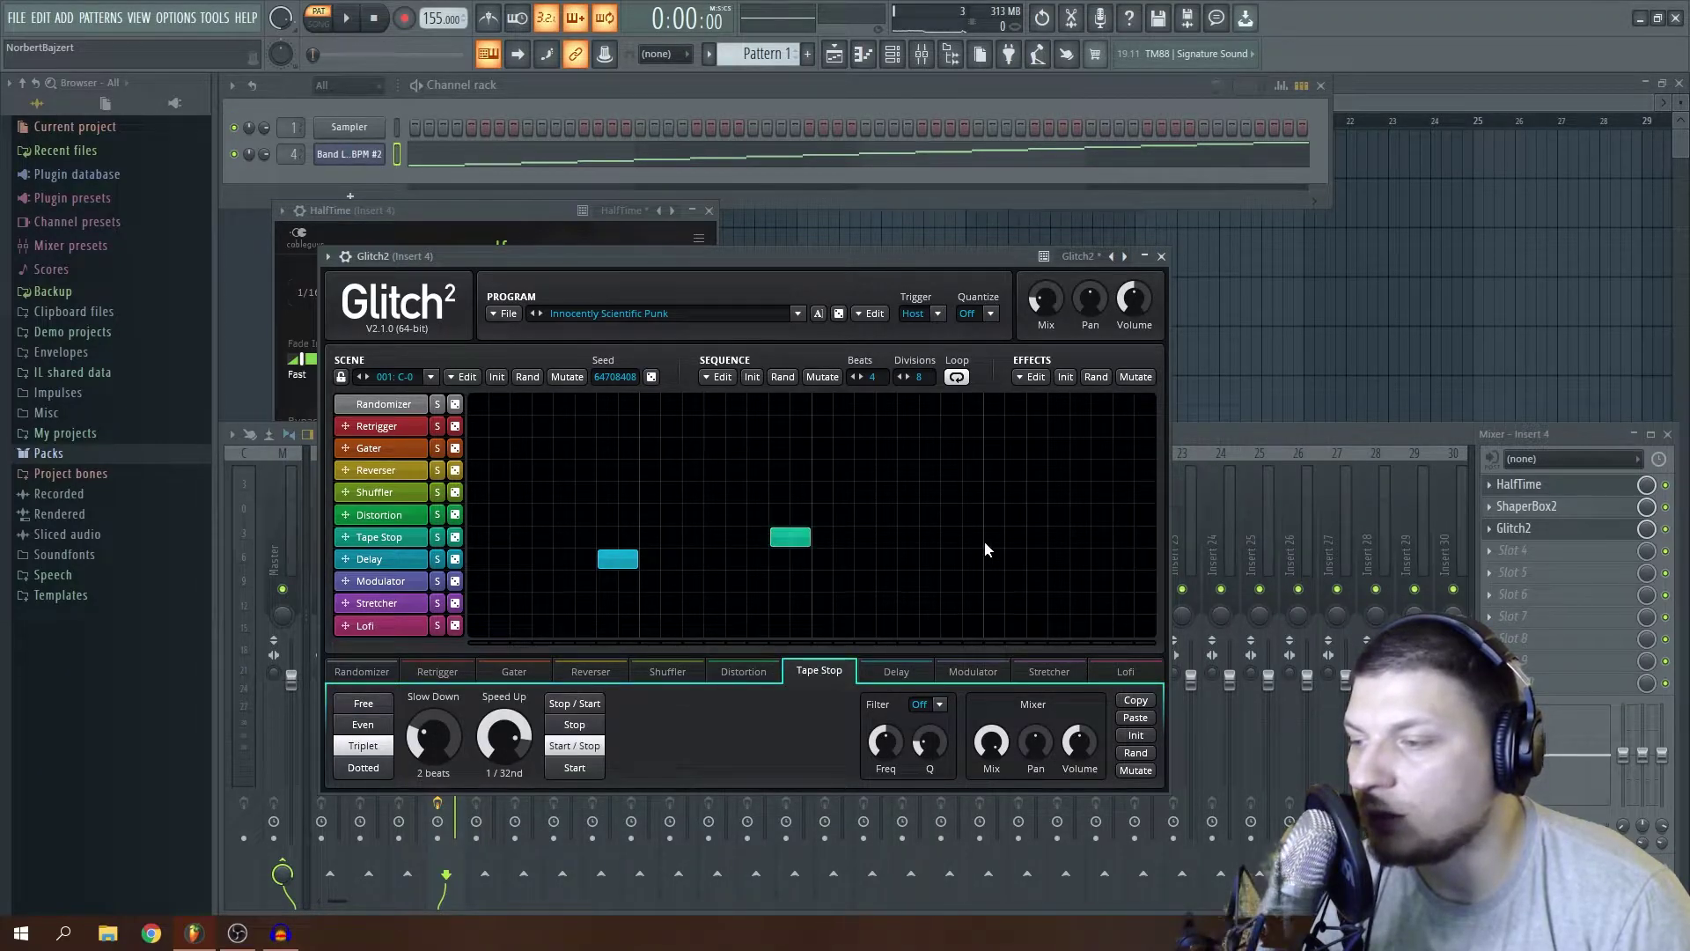
pyautogui.moveTo(990, 625); pyautogui.dragTo(1089, 625)
pyautogui.press('space')
pyautogui.moveTo(1058, 308); pyautogui.dragTo(1058, 273)
pyautogui.press('space')
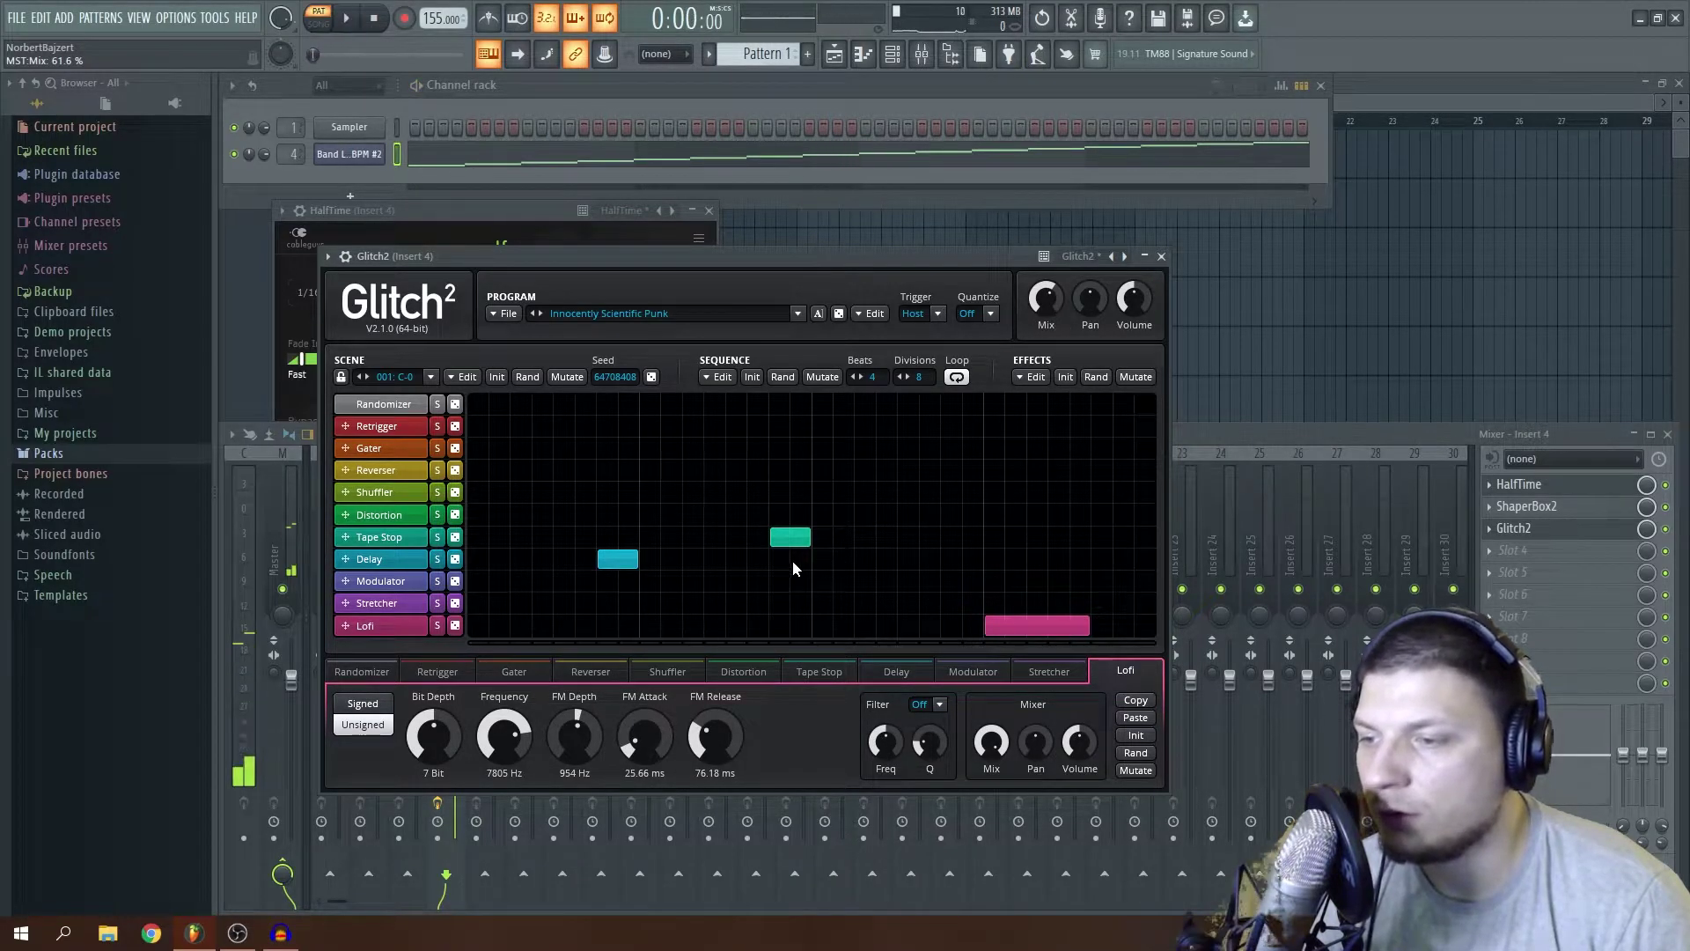
# Extend the Tape Stop block over the second half of beat 2 and replace the Lofi block with a half-beat Stretcher block.
pyautogui.moveTo(796, 543)
pyautogui.mouseDown()
pyautogui.moveTo(764, 541)
pyautogui.moveTo(811, 537)
pyautogui.mouseUp()
pyautogui.rightClick(1052, 626)
pyautogui.moveTo(988, 603); pyautogui.dragTo(1067, 604)
pyautogui.press('space')
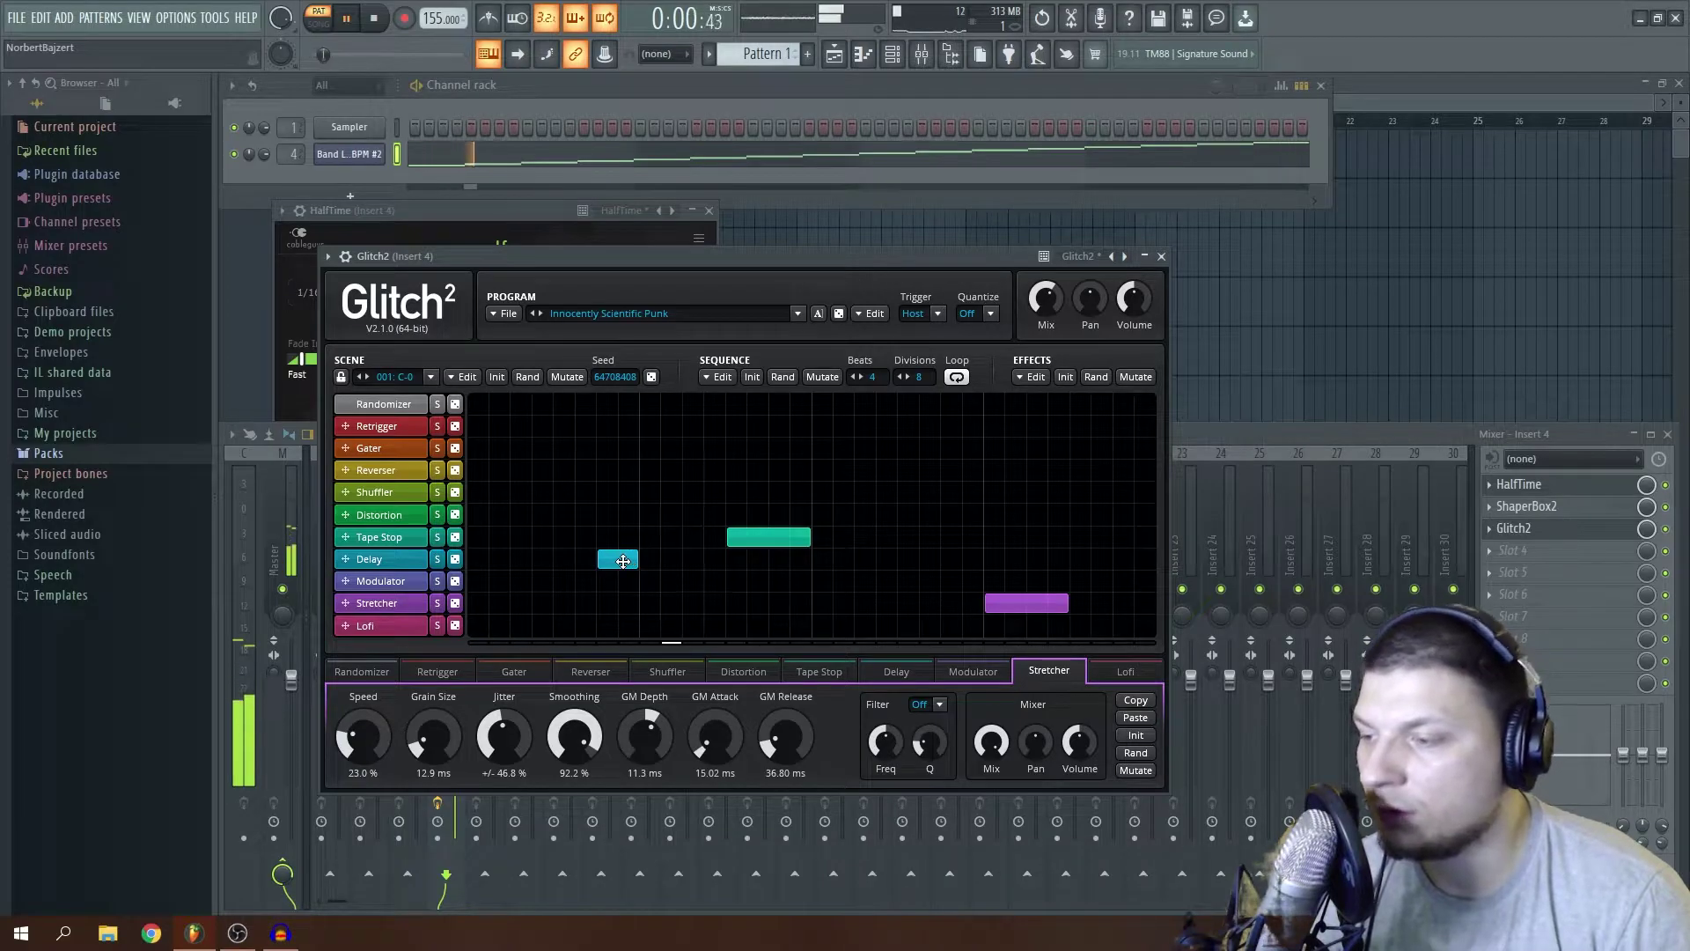
# Shift the Delay block to the first half of beat 3 with 100% feedback and add a Reverser block in beat 1's second half.
pyautogui.moveTo(633, 561); pyautogui.dragTo(896, 557)
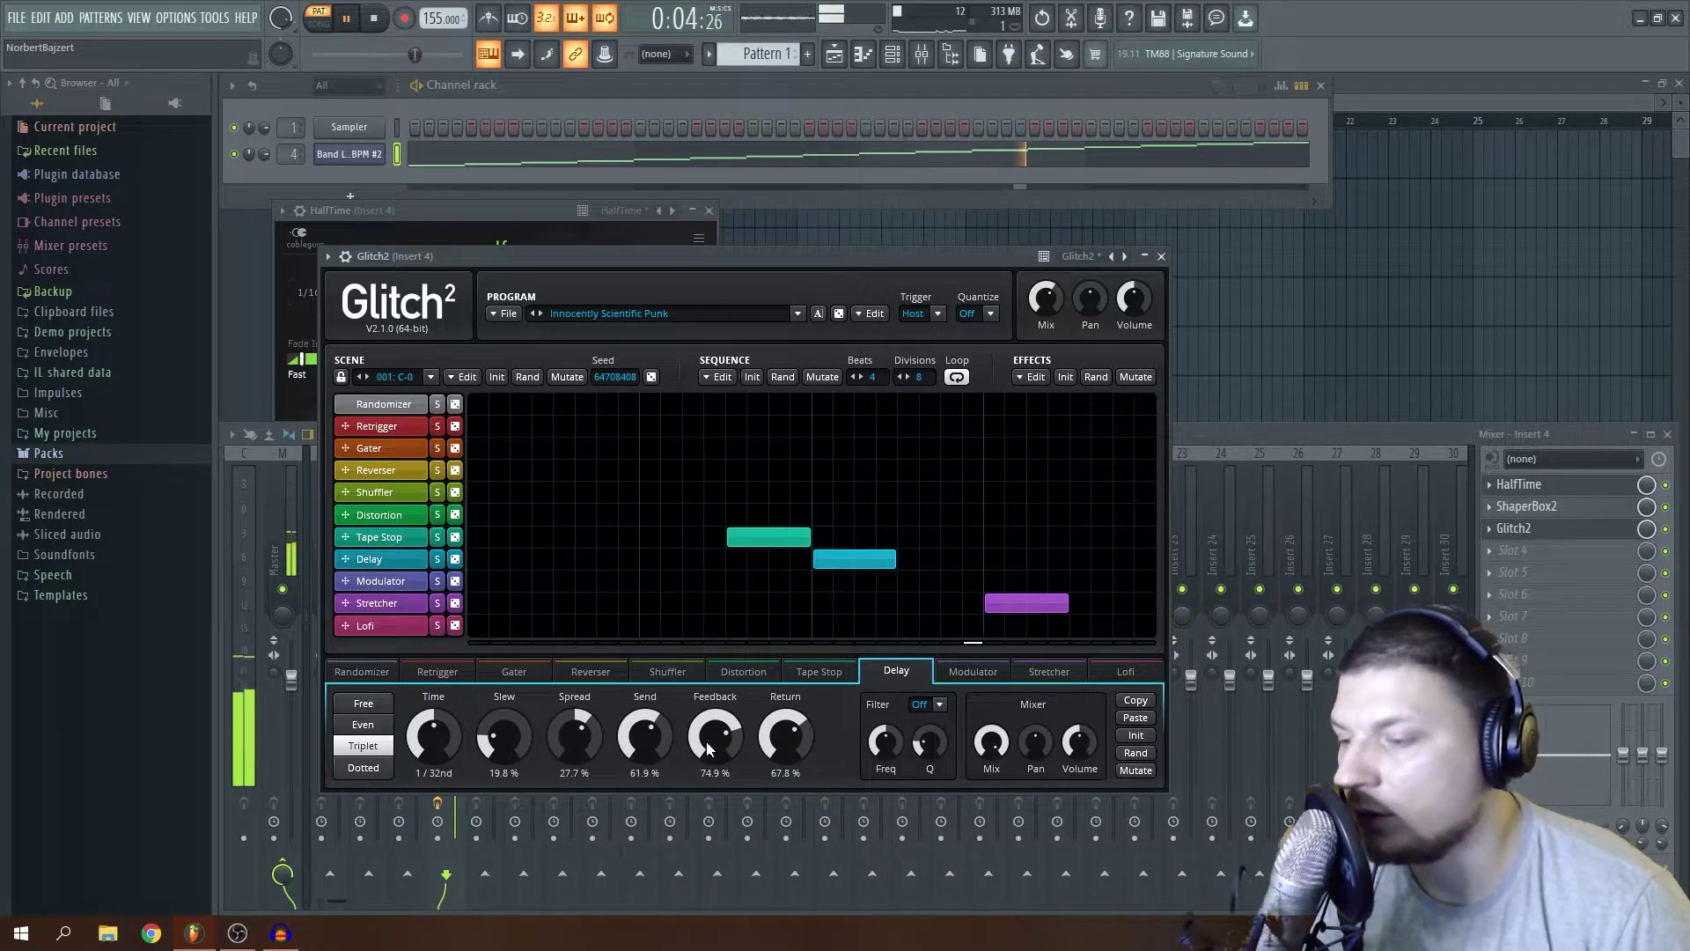
pyautogui.moveTo(717, 738); pyautogui.dragTo(722, 678)
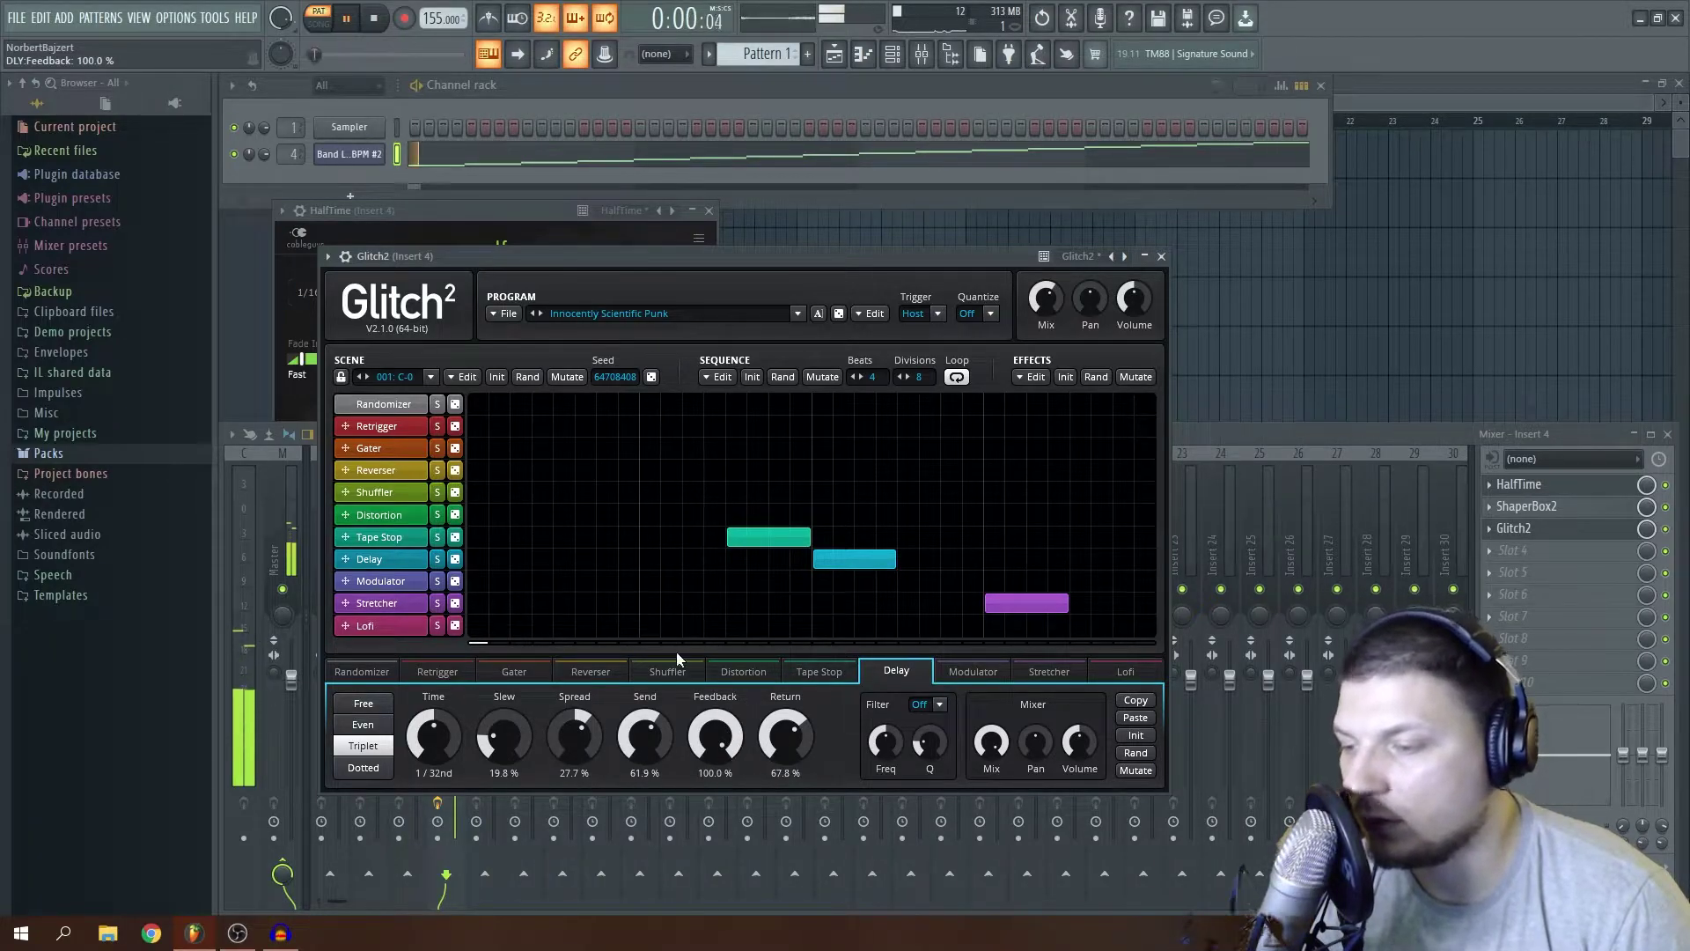
pyautogui.moveTo(555, 470); pyautogui.dragTo(638, 471)
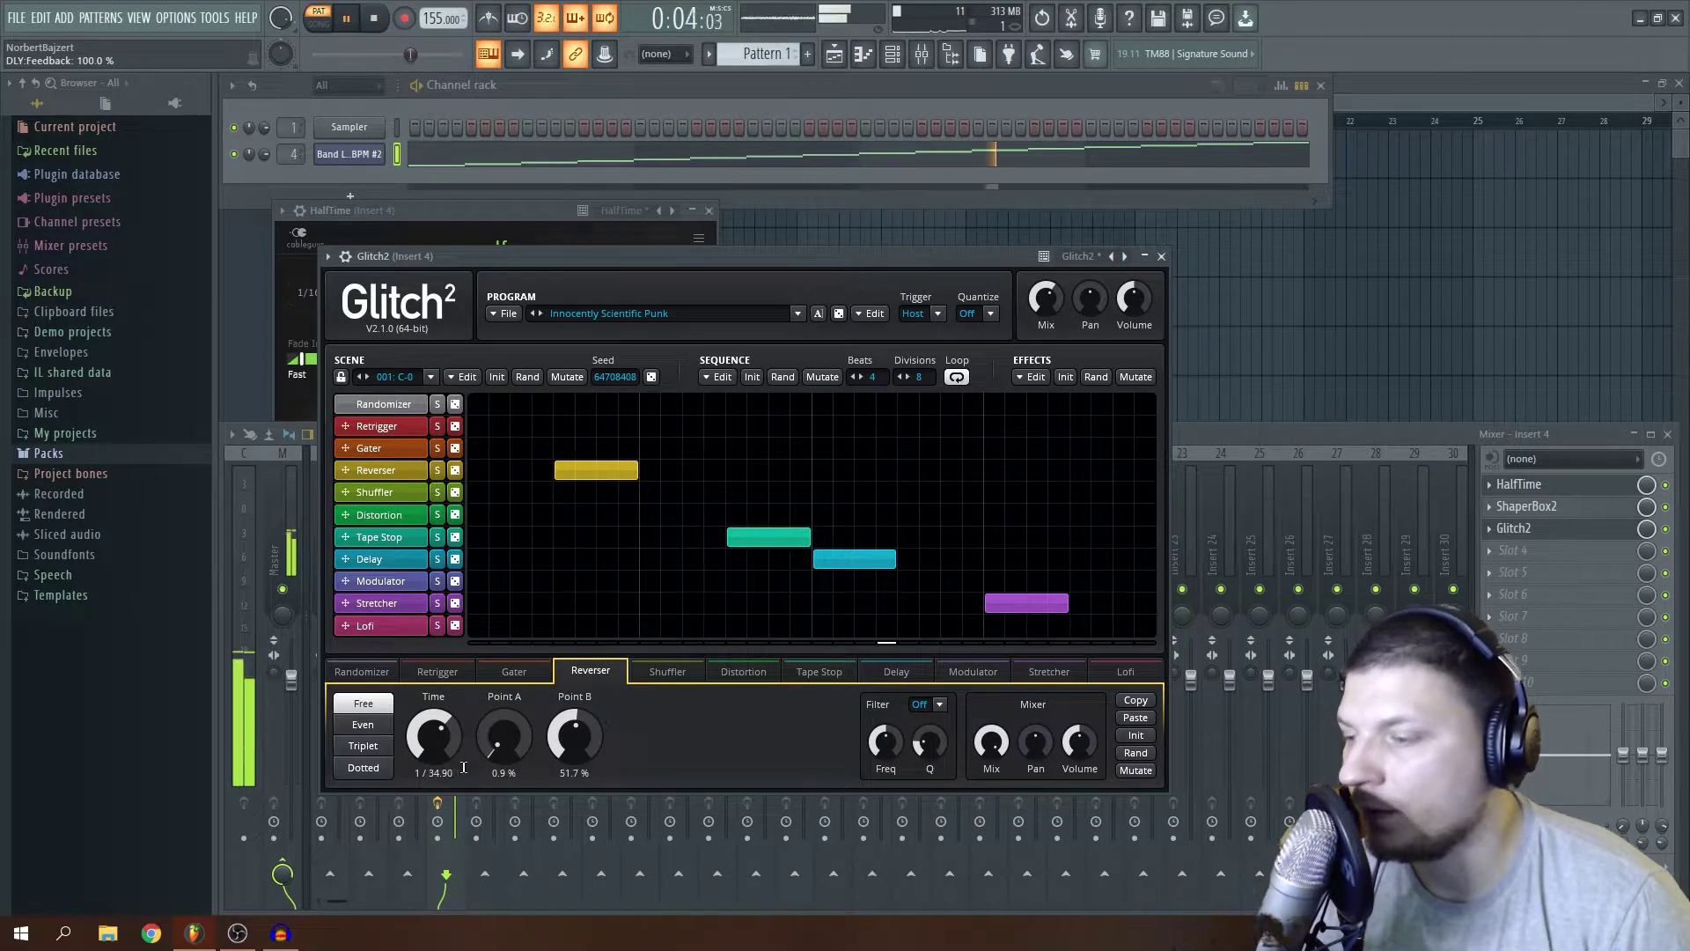
# Close the Glitch2, HalfTime and Fruity Slicer windows and stop playback.
pyautogui.click(1161, 255)
pyautogui.click(710, 211)
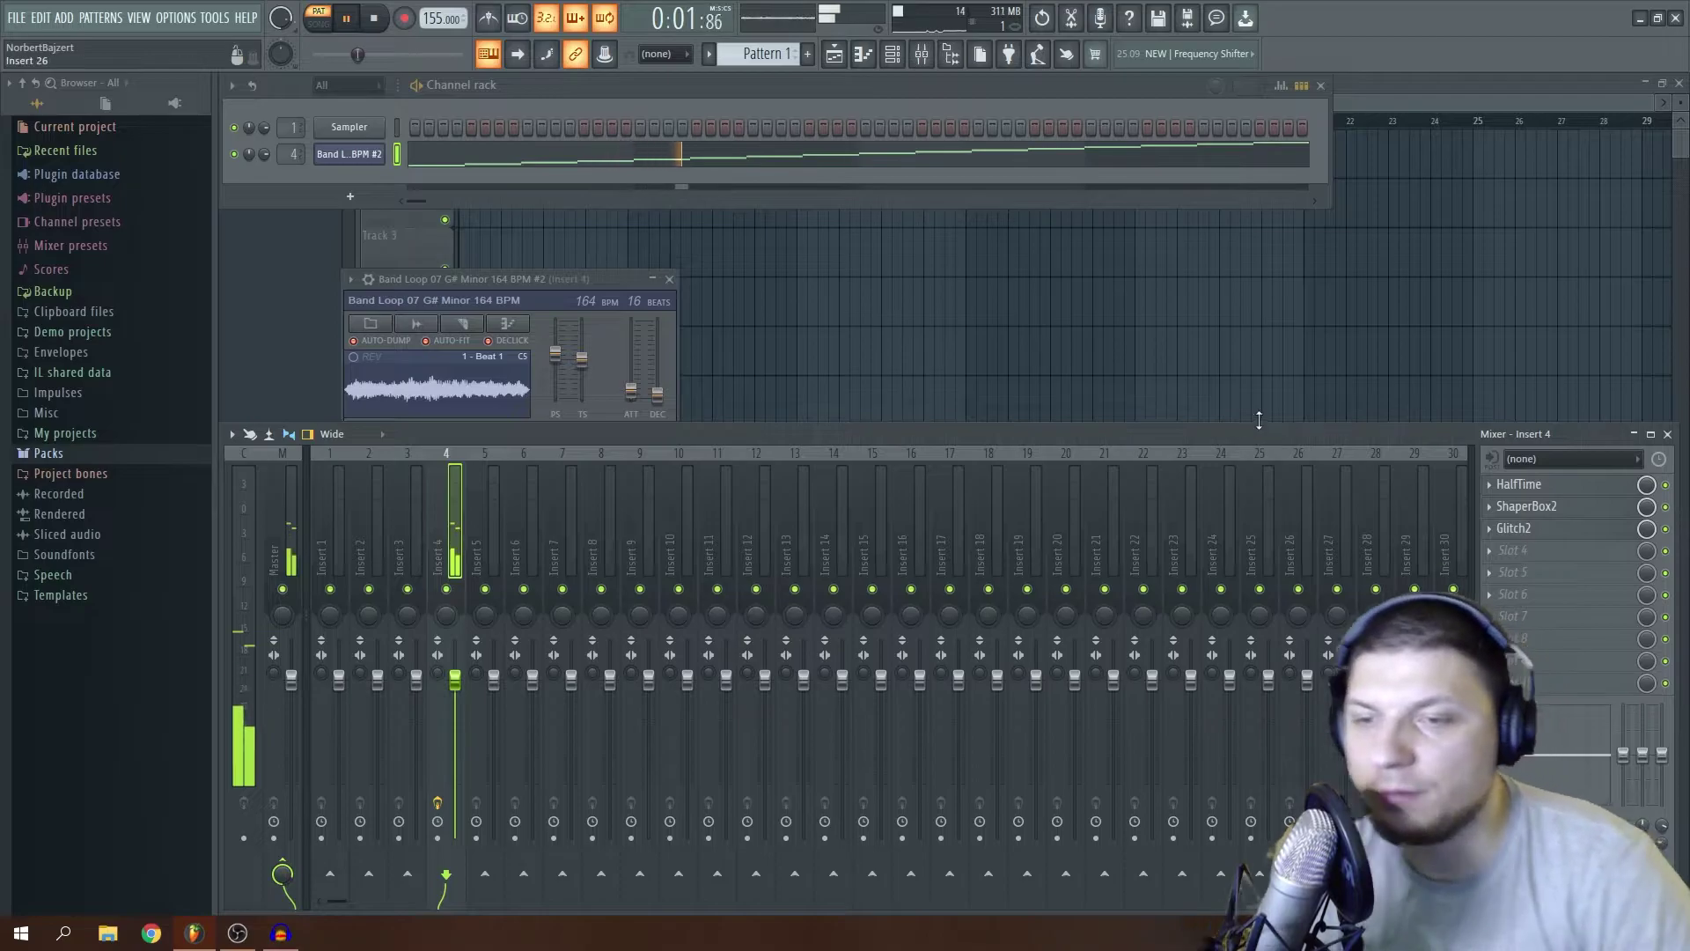
pyautogui.click(614, 281)
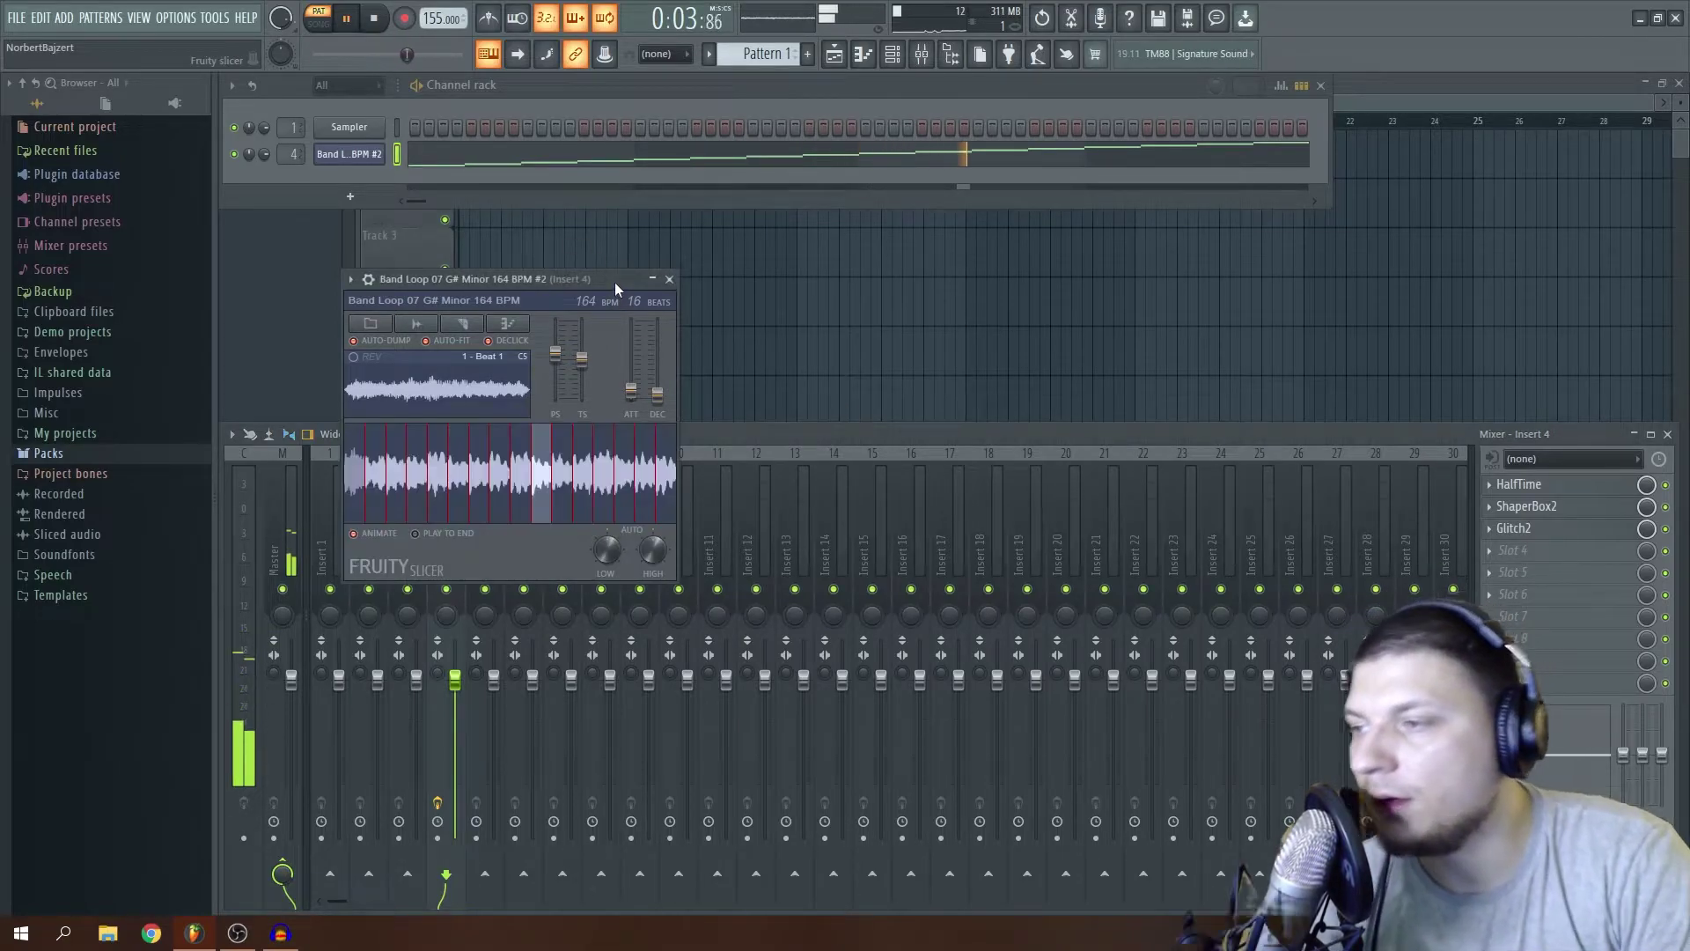
pyautogui.click(669, 279)
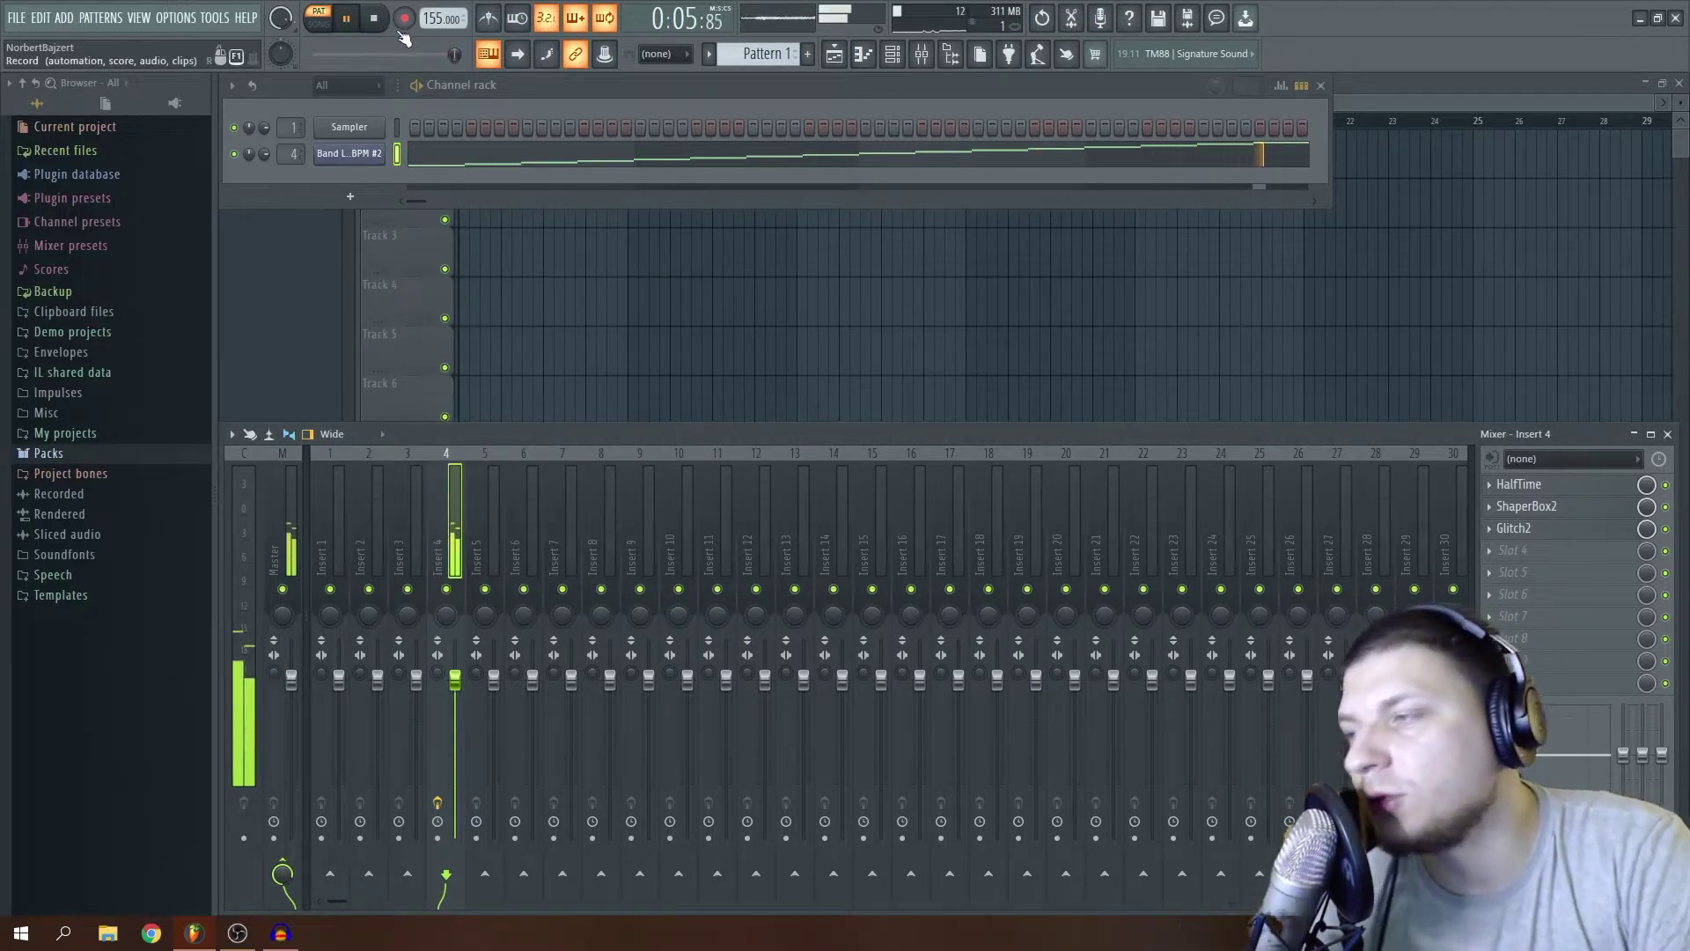
pyautogui.press('space')
pyautogui.rightClick(376, 126)
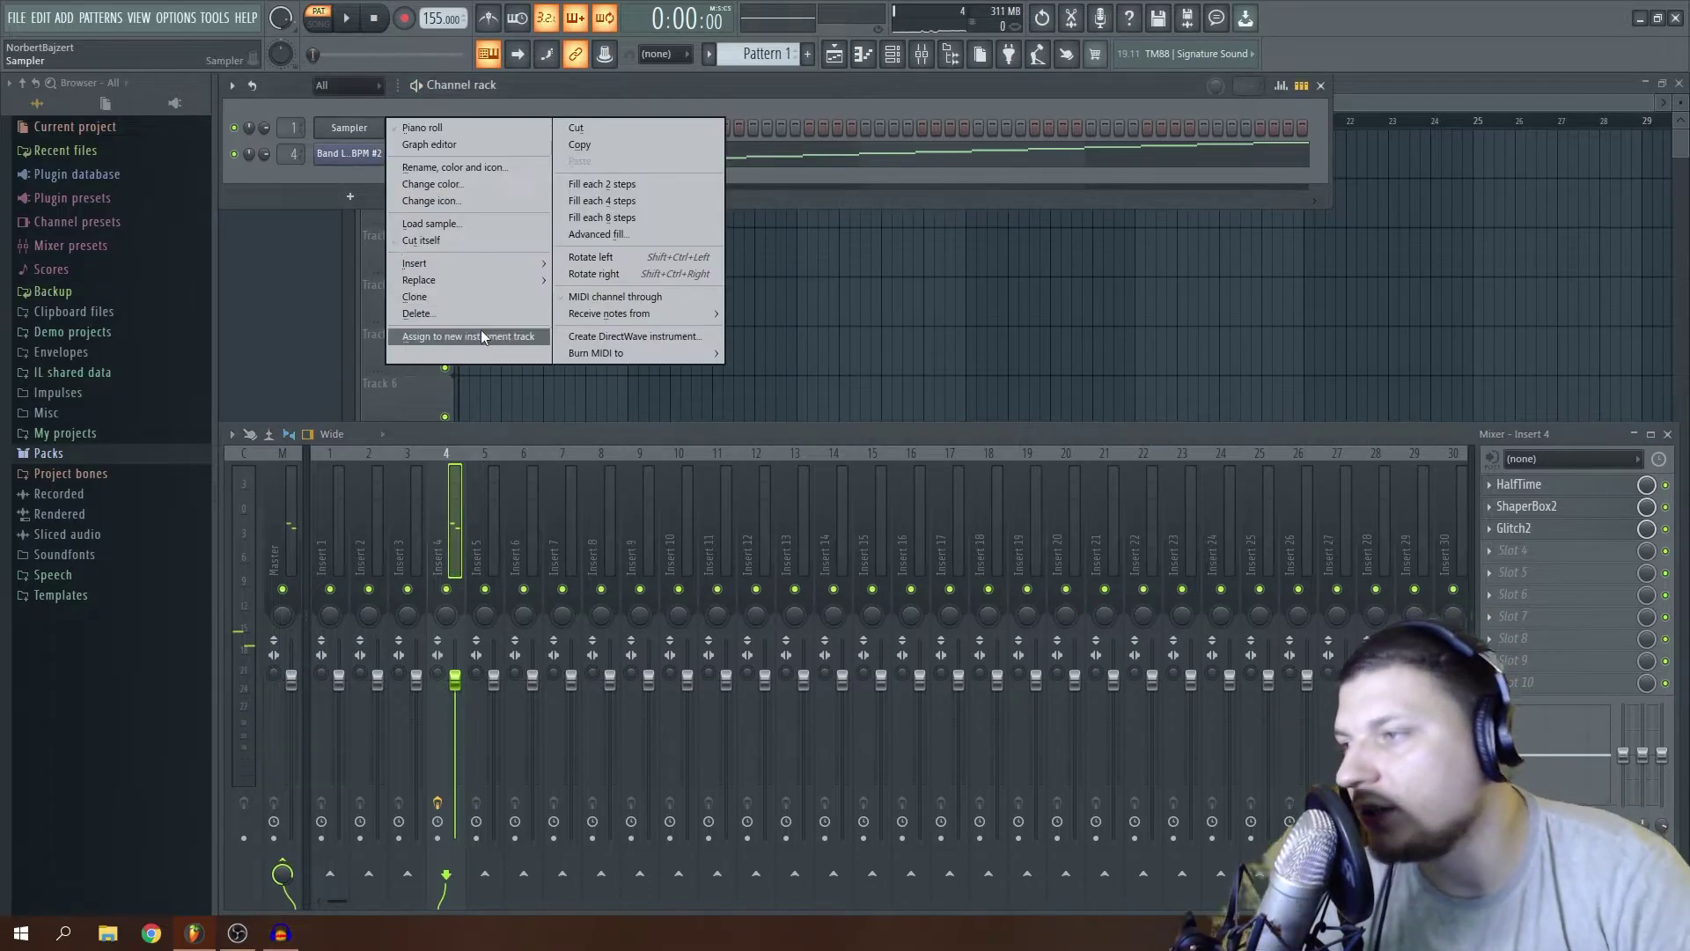
pyautogui.moveTo(489, 282)
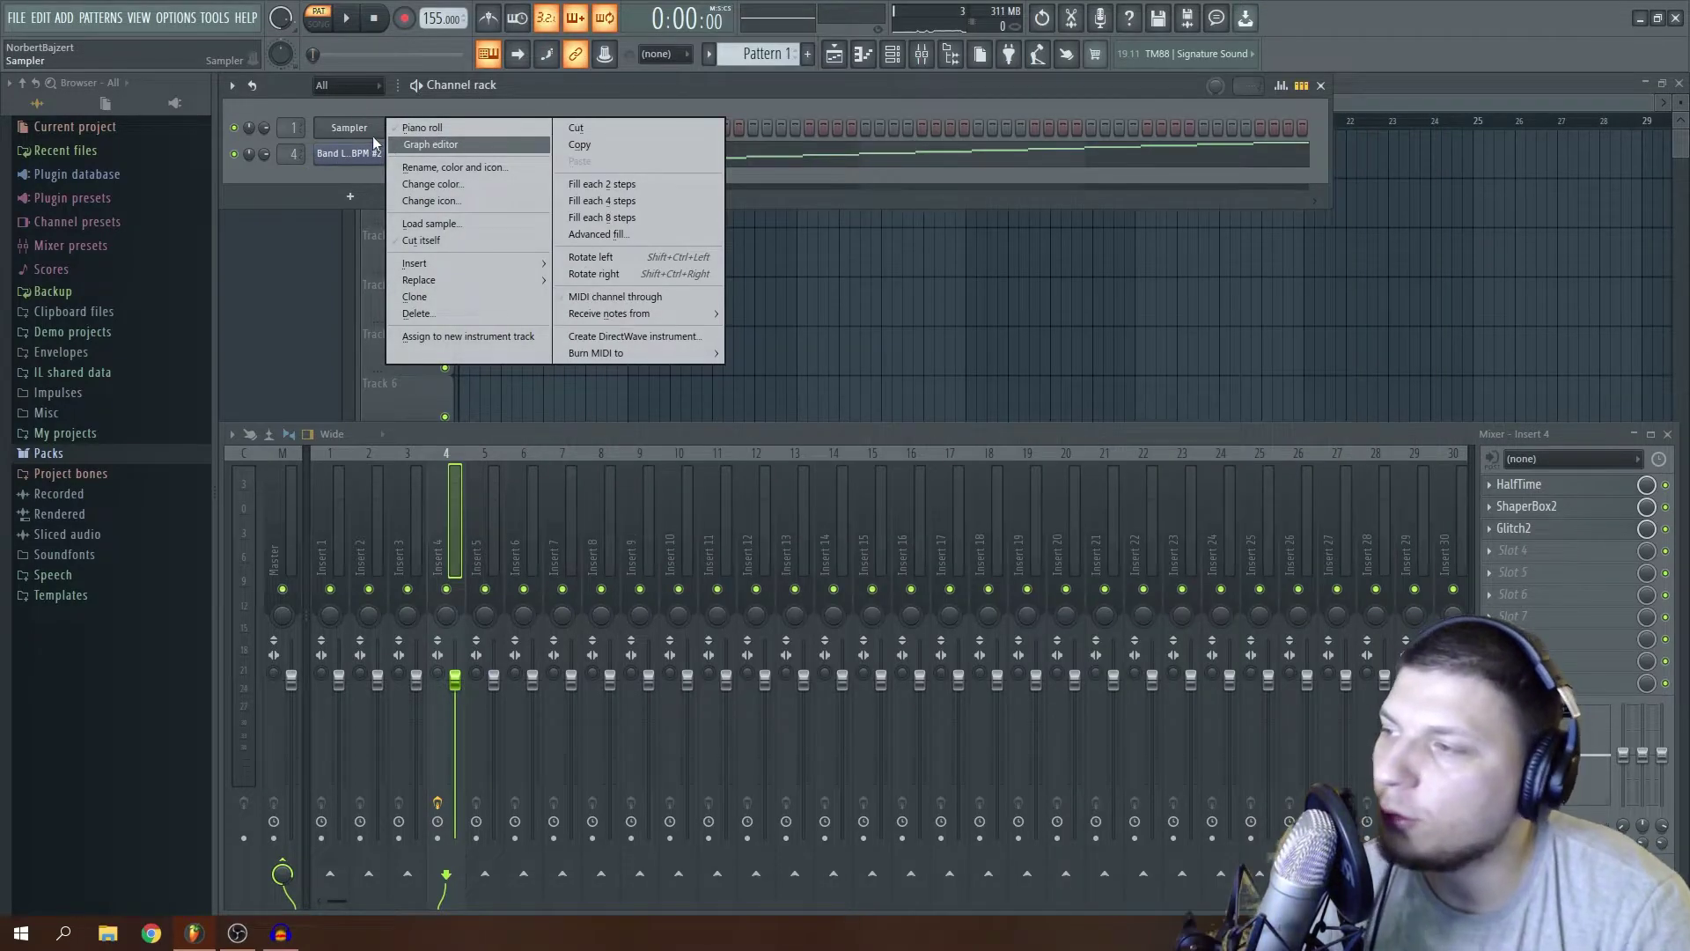
pyautogui.click(352, 129)
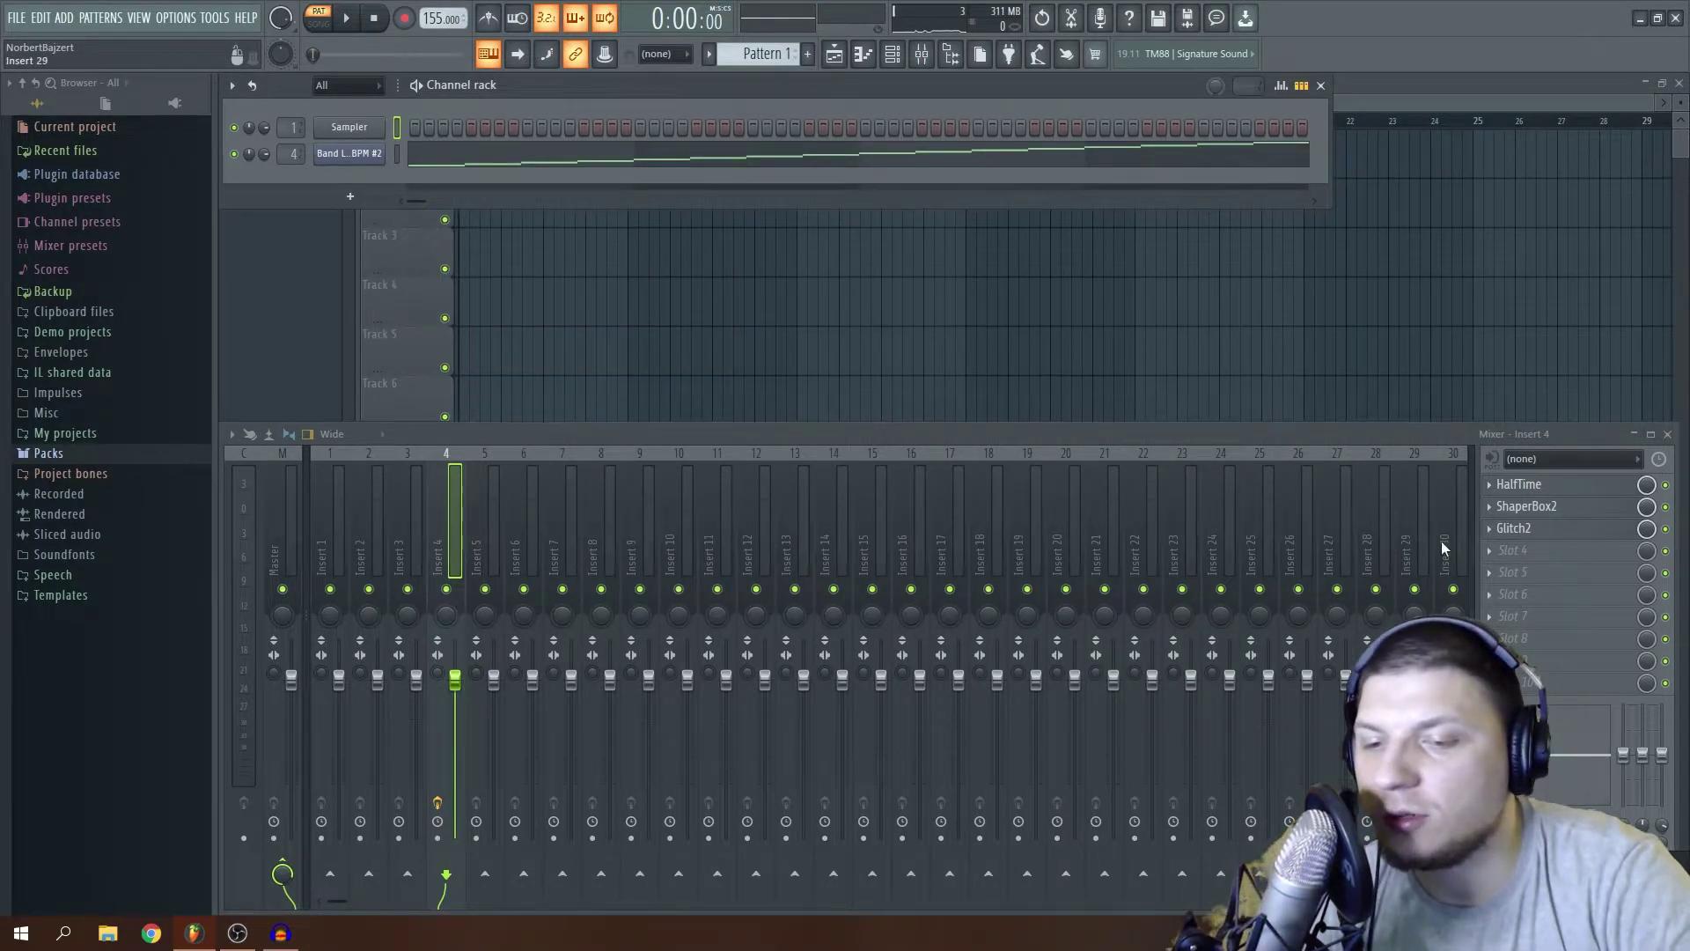
pyautogui.click(361, 154)
pyautogui.click(669, 279)
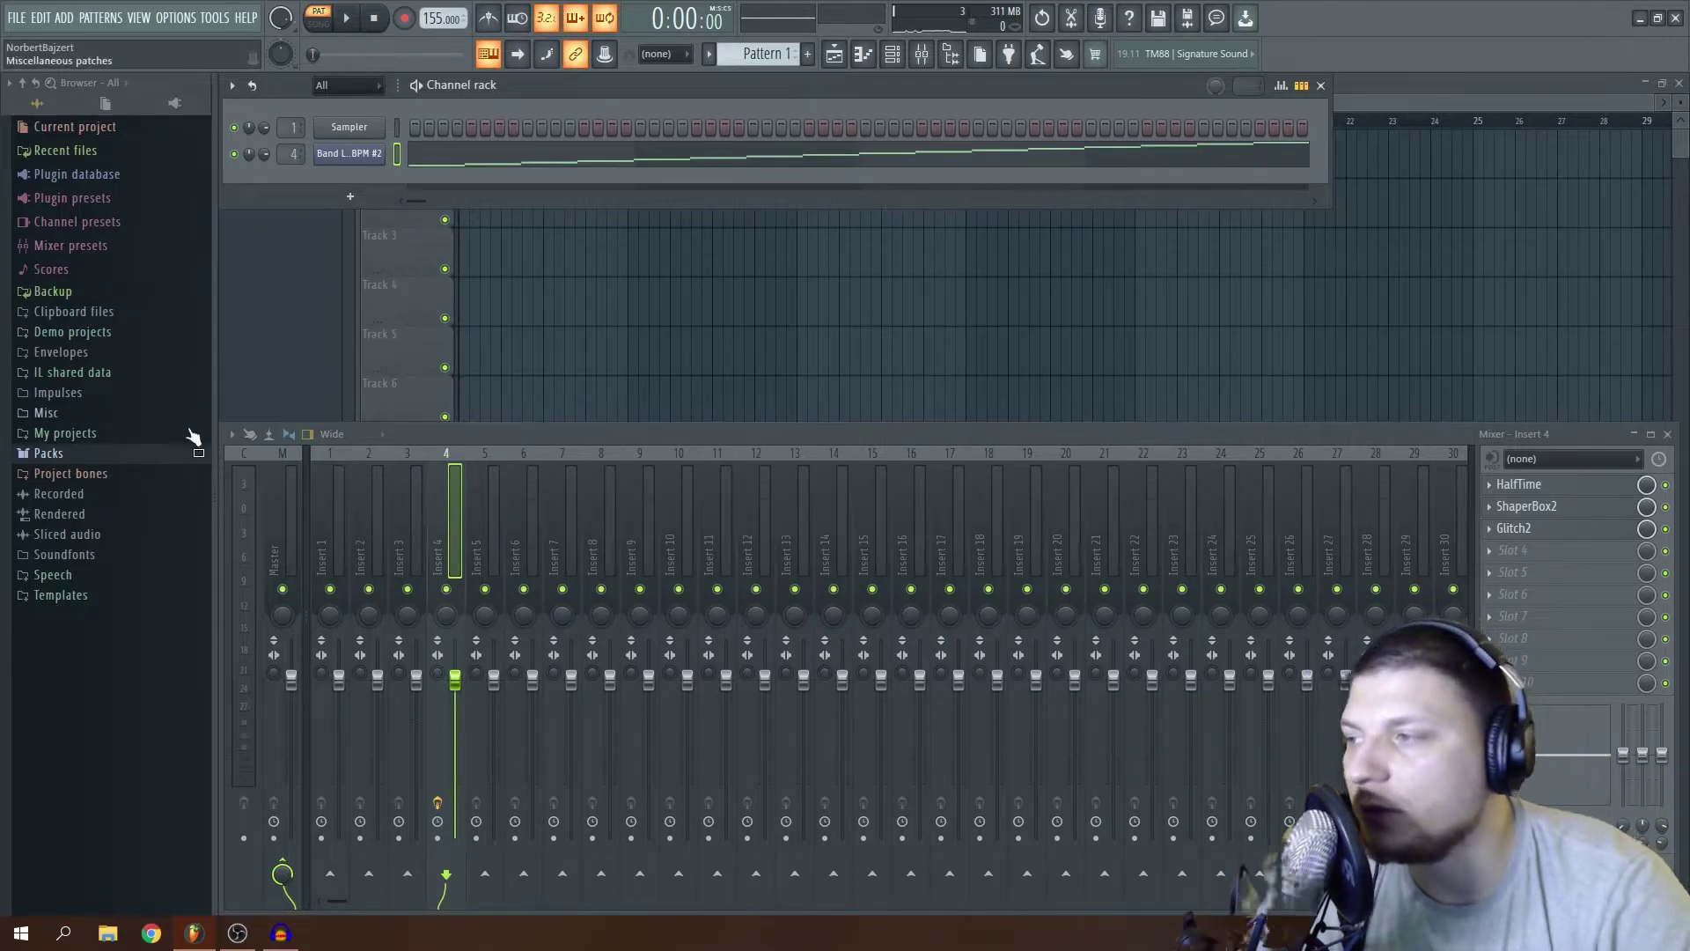
# Play the pattern and load Crystallizer into slot 4 of mixer insert 4.
pyautogui.press('space')
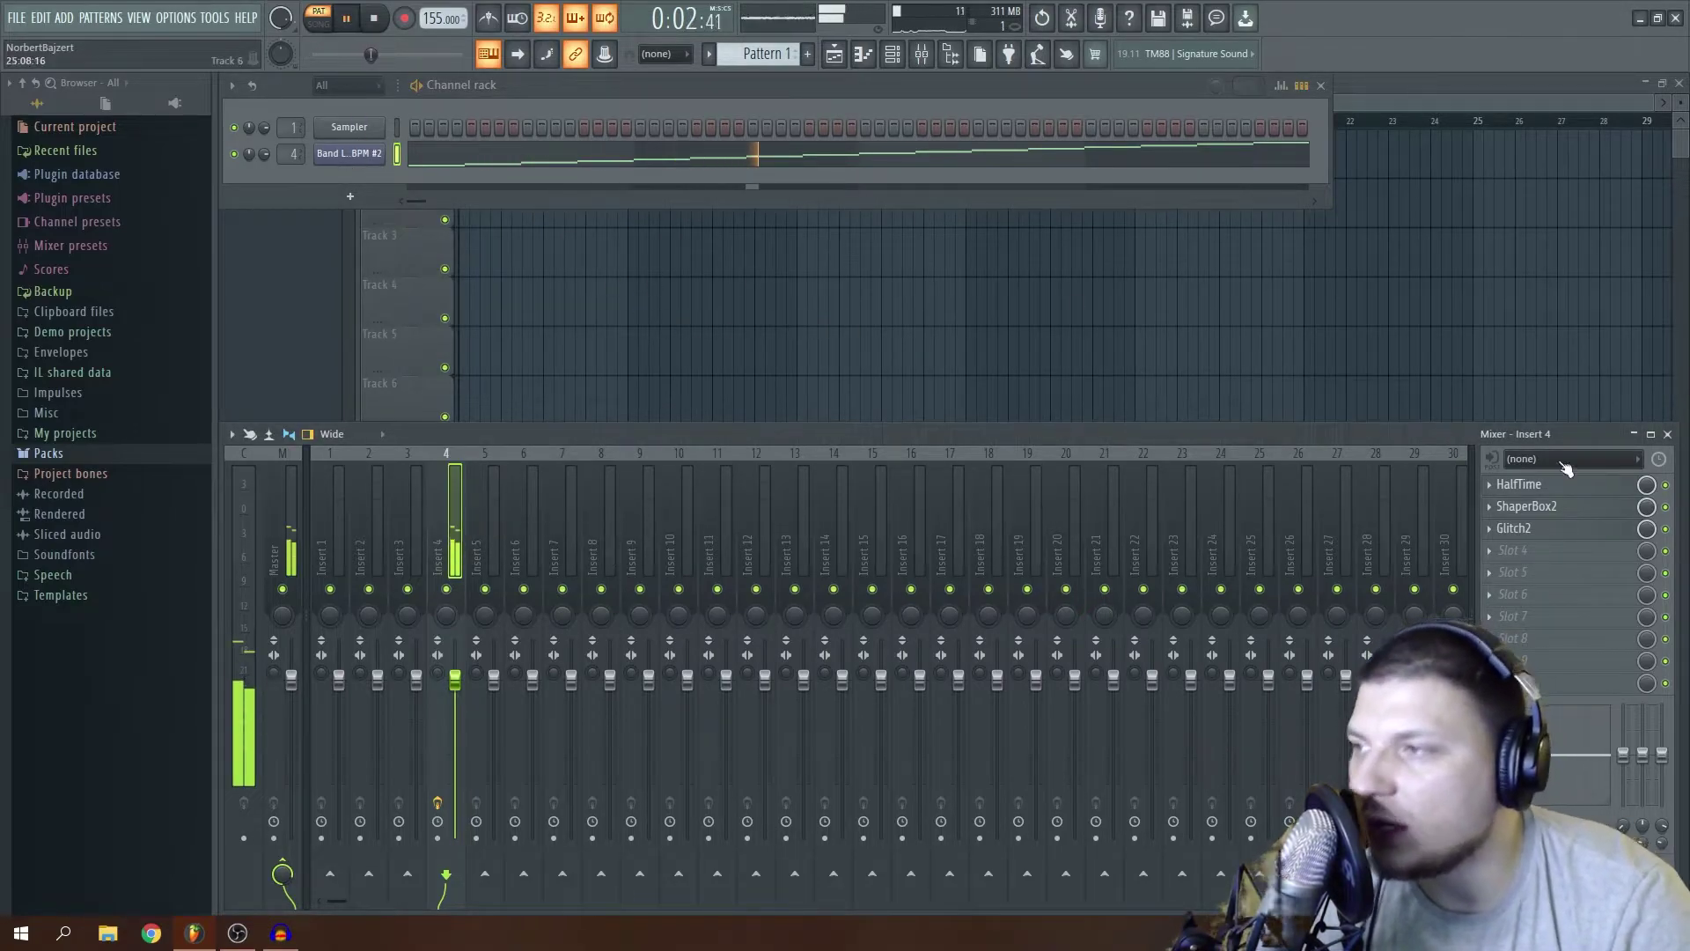
pyautogui.click(1492, 550)
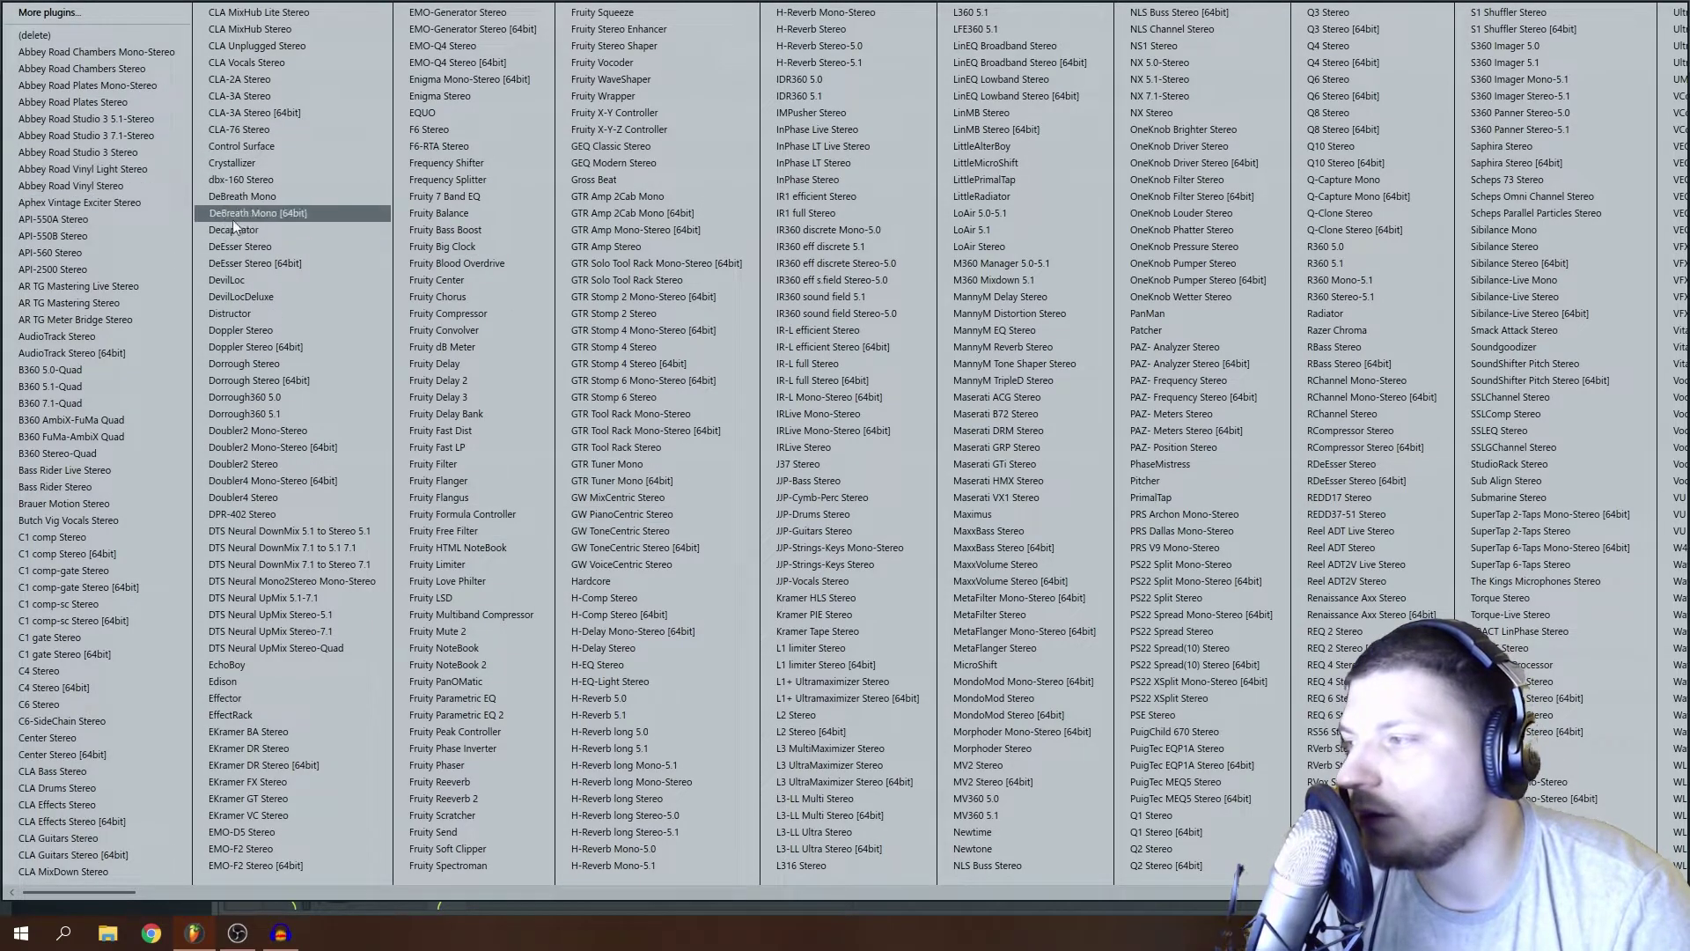
pyautogui.click(261, 164)
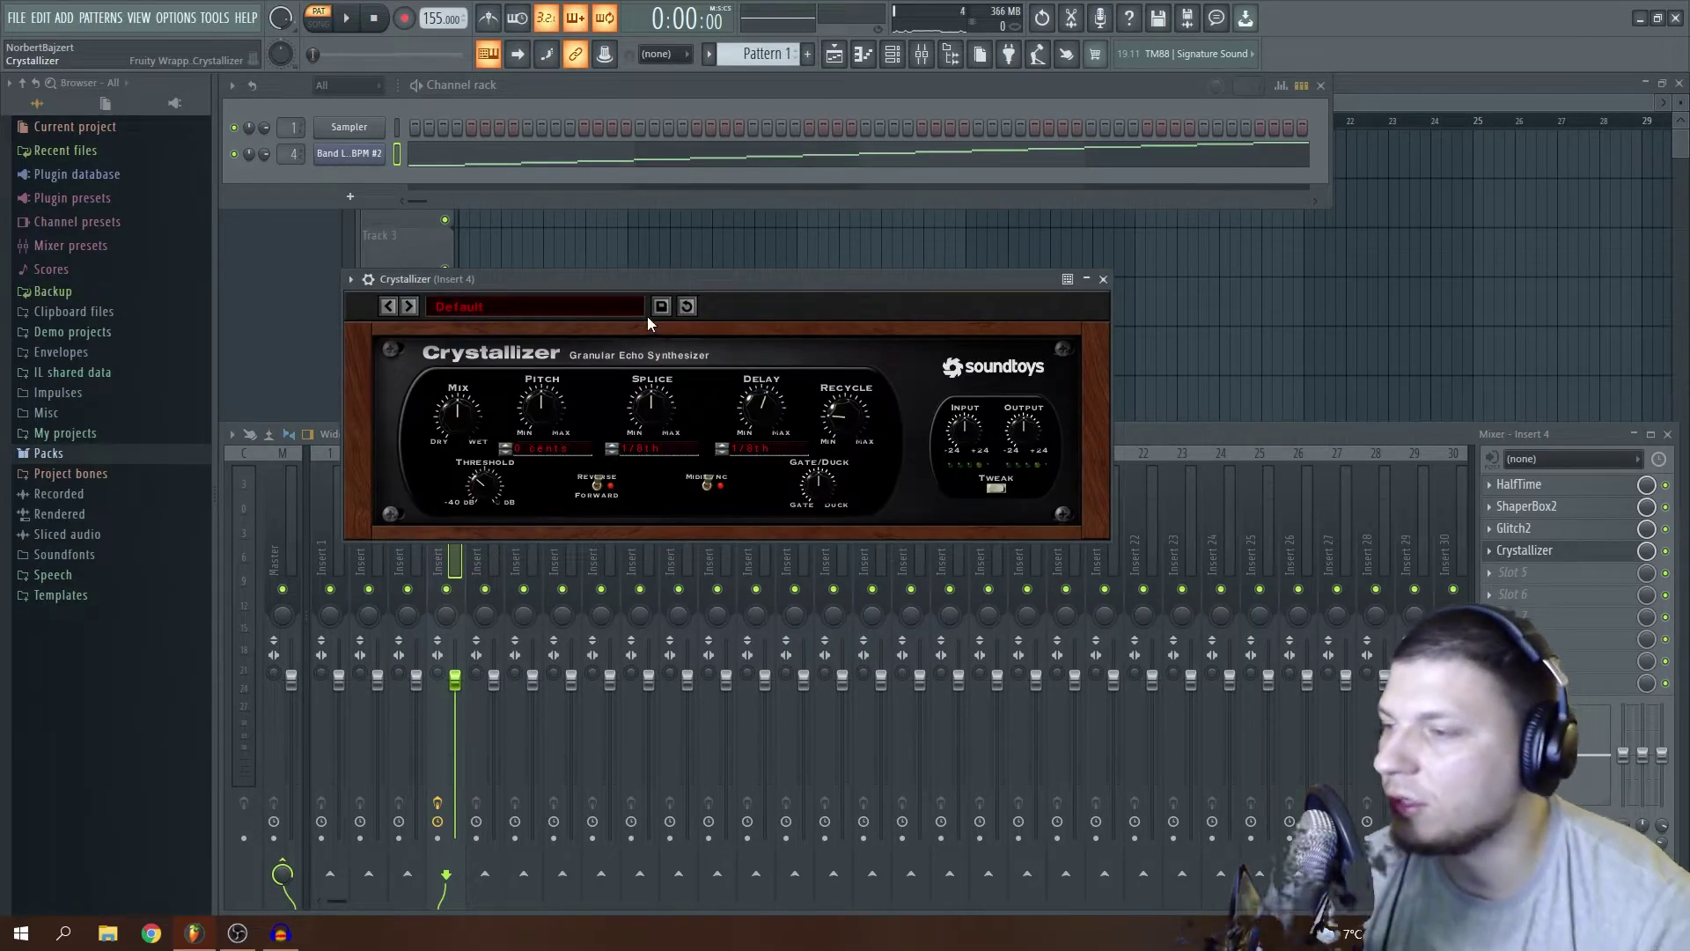
# Set Crystallizer's pitch to -1200 cents and its mix to 21.5% while auditioning the loop, and close the plugin.
pyautogui.moveTo(541, 405); pyautogui.dragTo(579, 426)
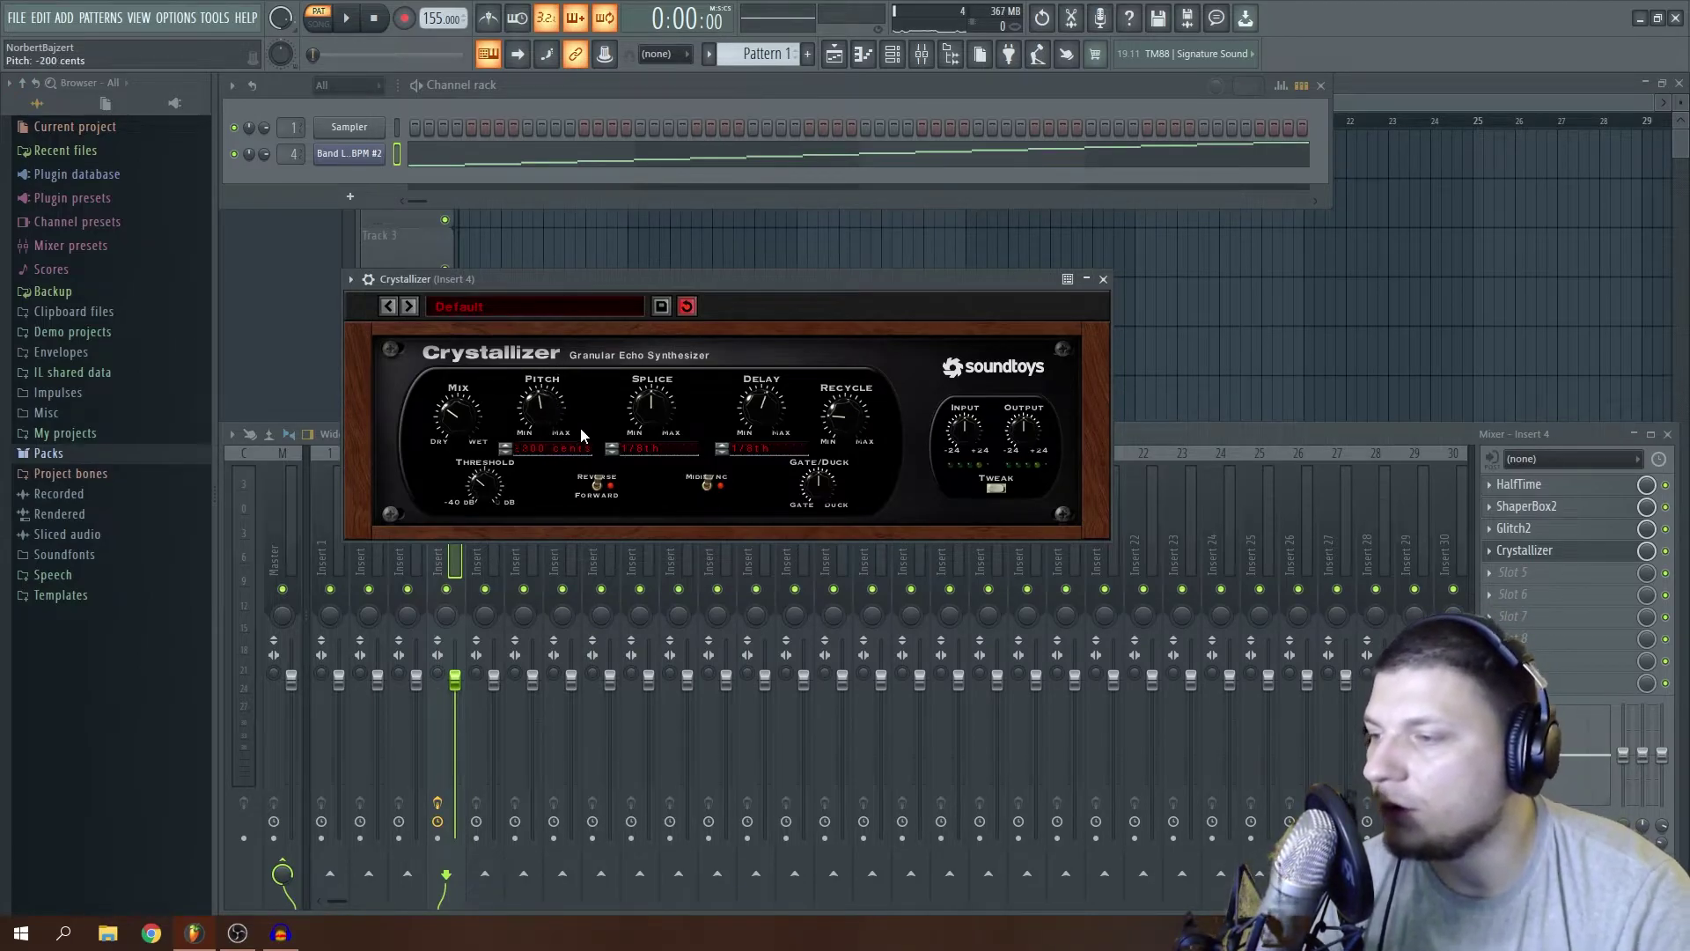
pyautogui.moveTo(603, 507); pyautogui.dragTo(599, 530)
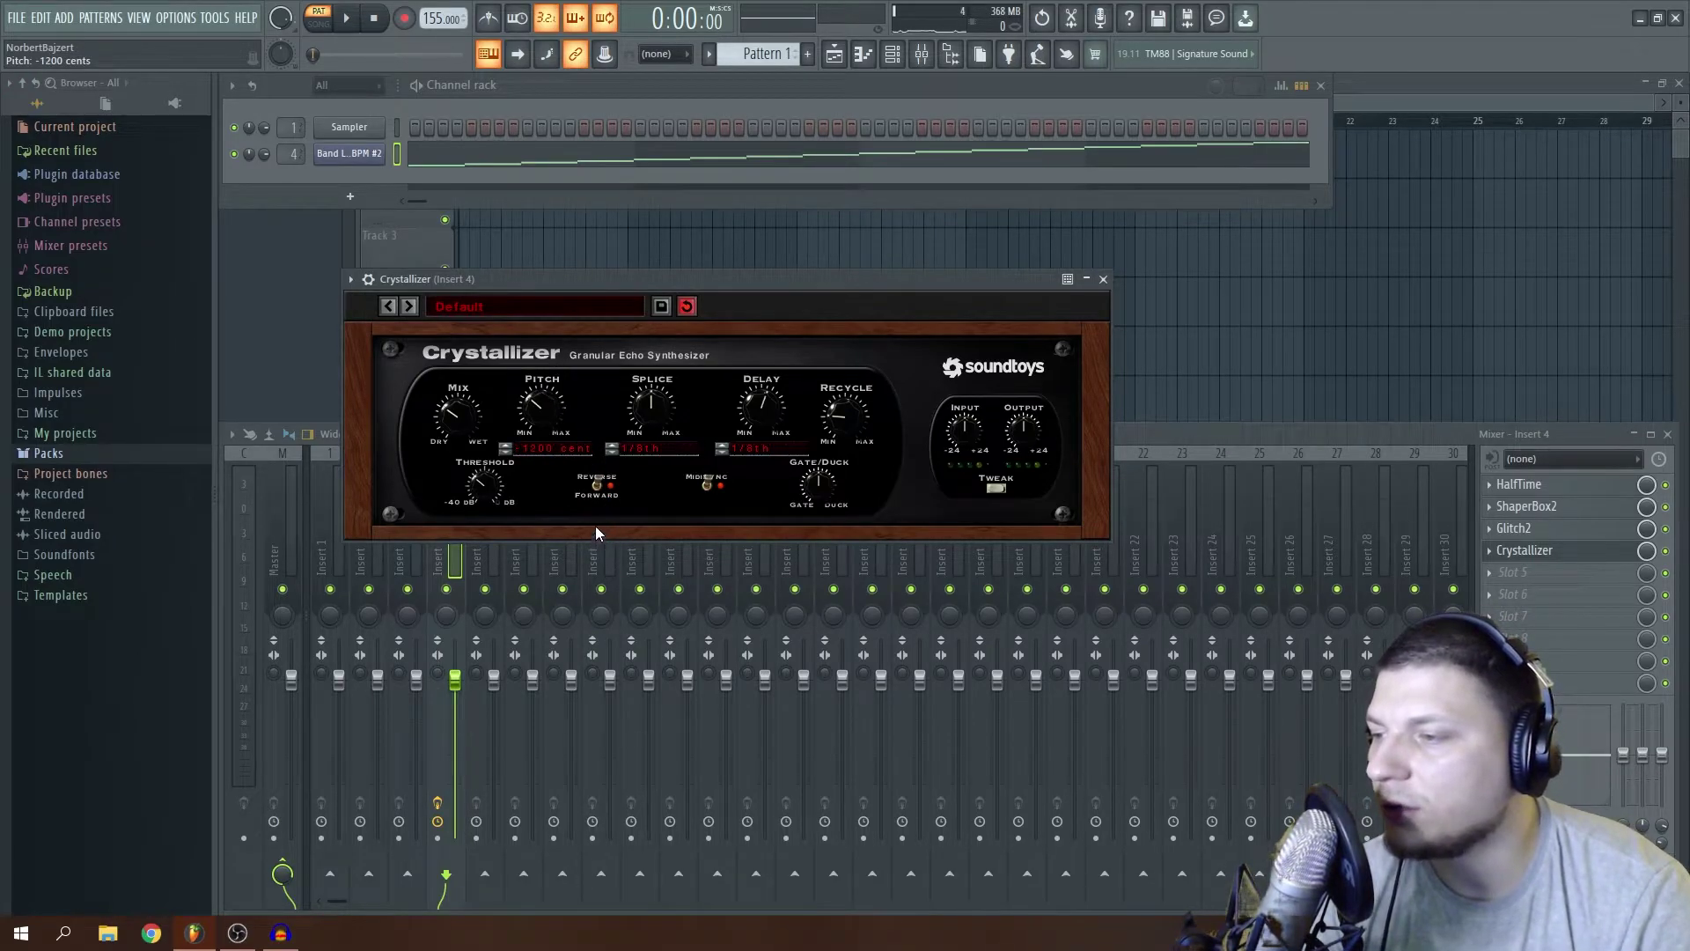
pyautogui.press('space')
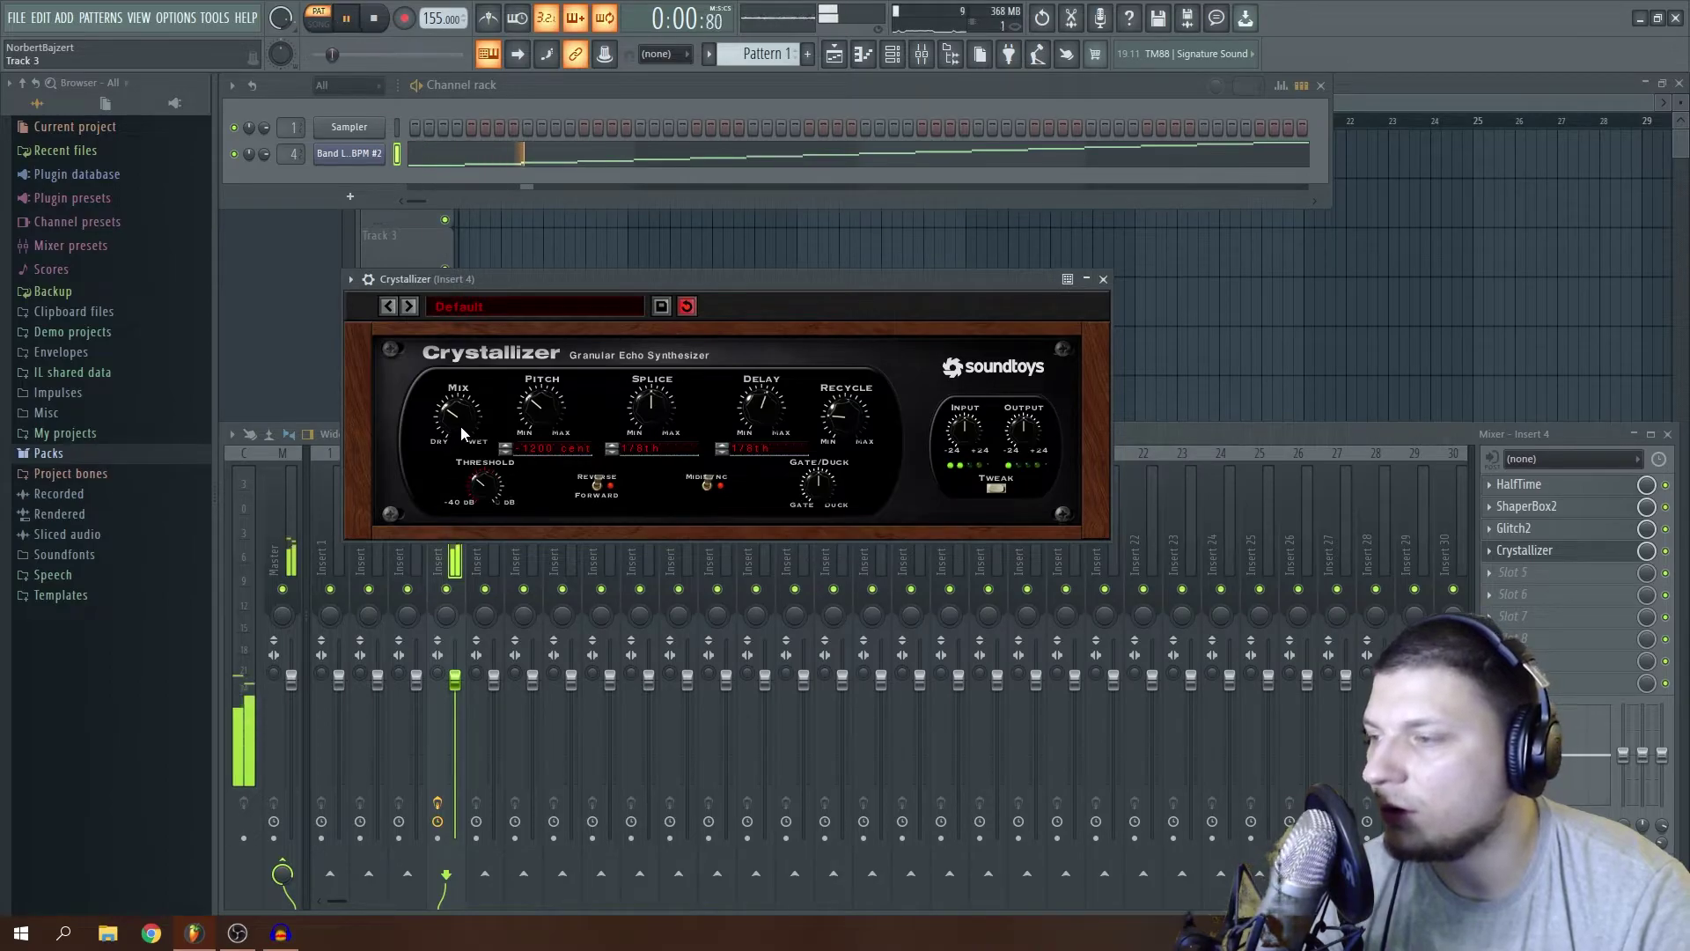
pyautogui.moveTo(463, 361); pyautogui.dragTo(495, 515)
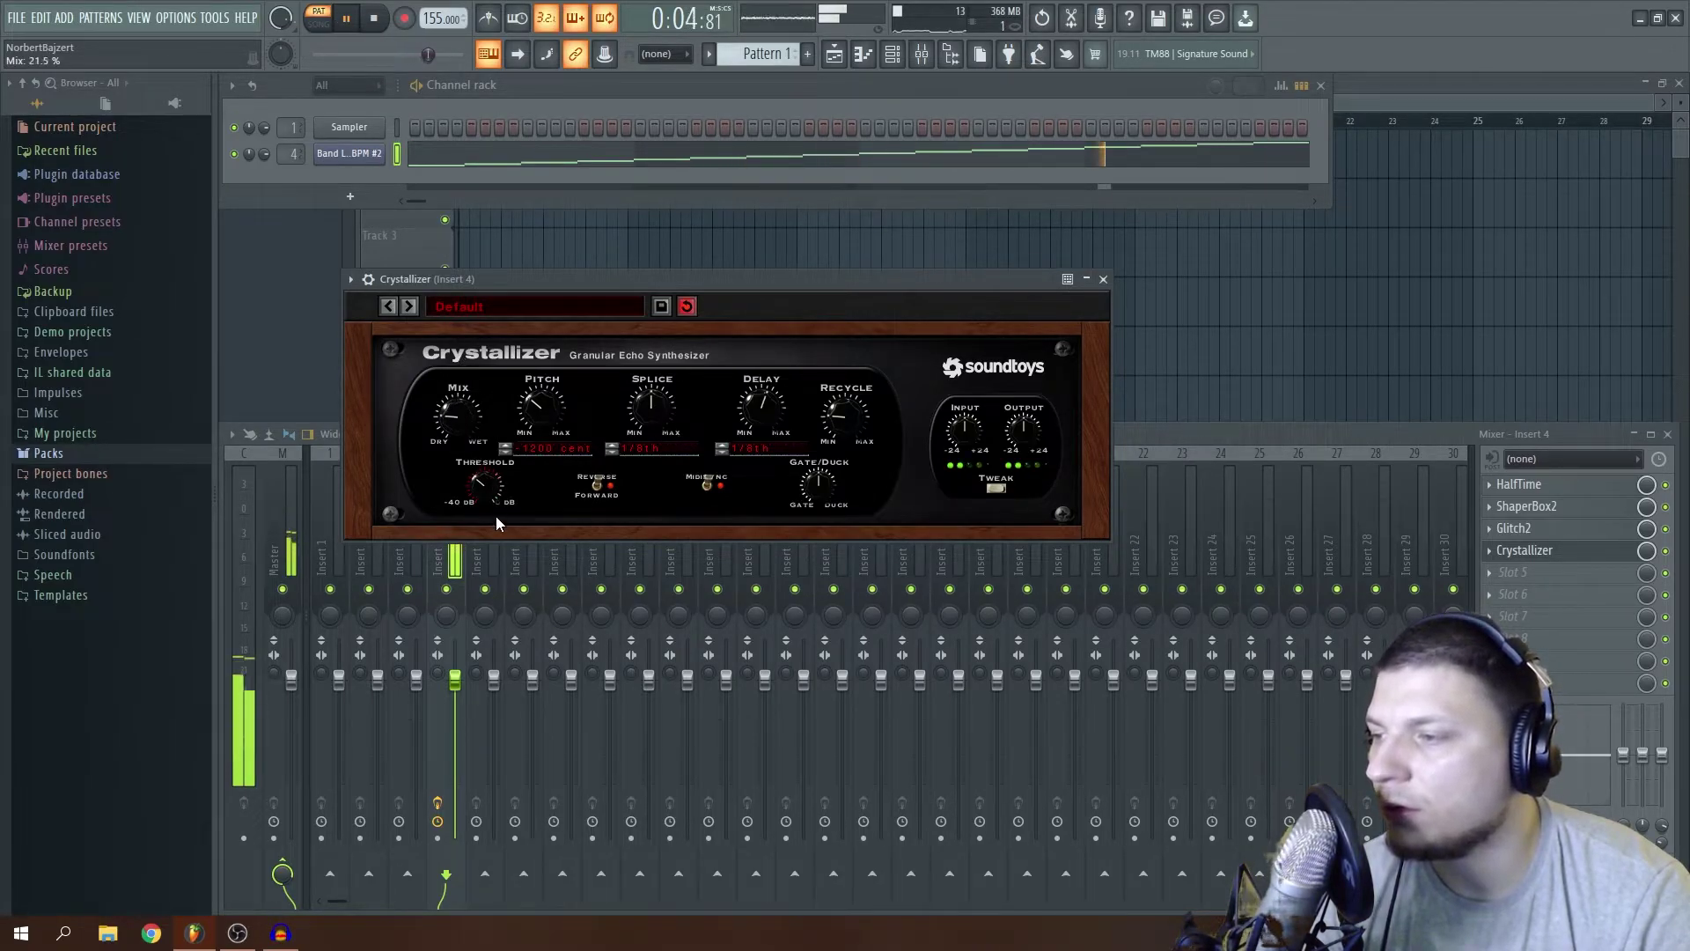
pyautogui.click(1103, 280)
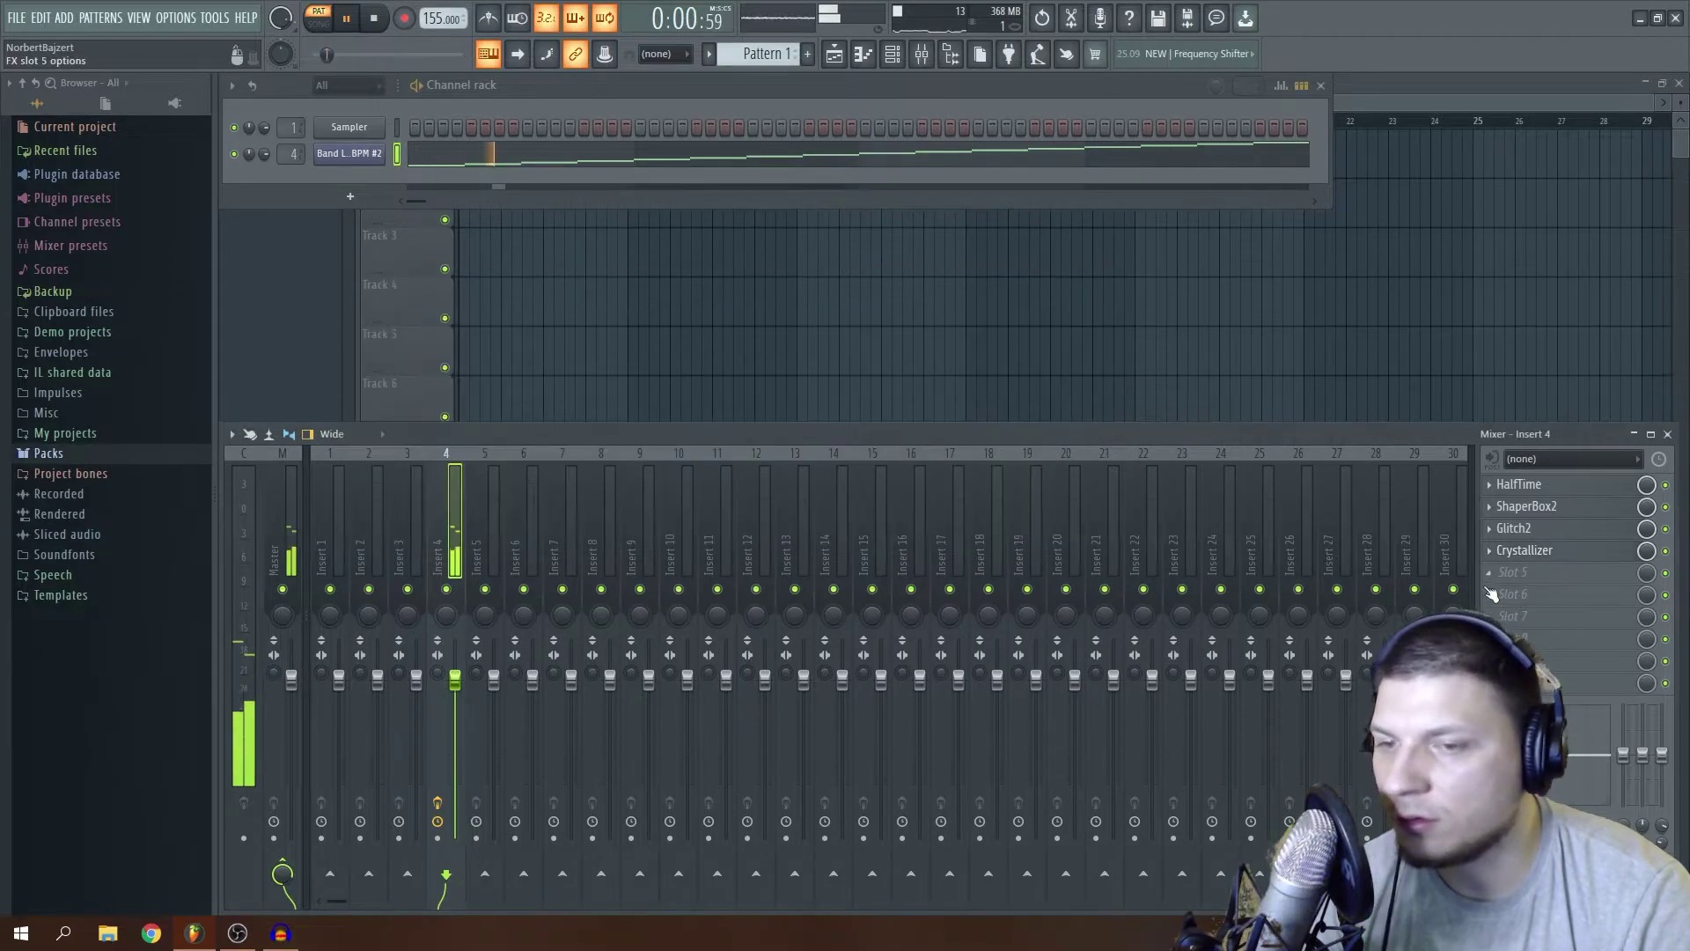
# Find Little AlterBoy with the search text "alte" and load it into slot 5 of mixer insert 4.
pyautogui.click(1504, 573)
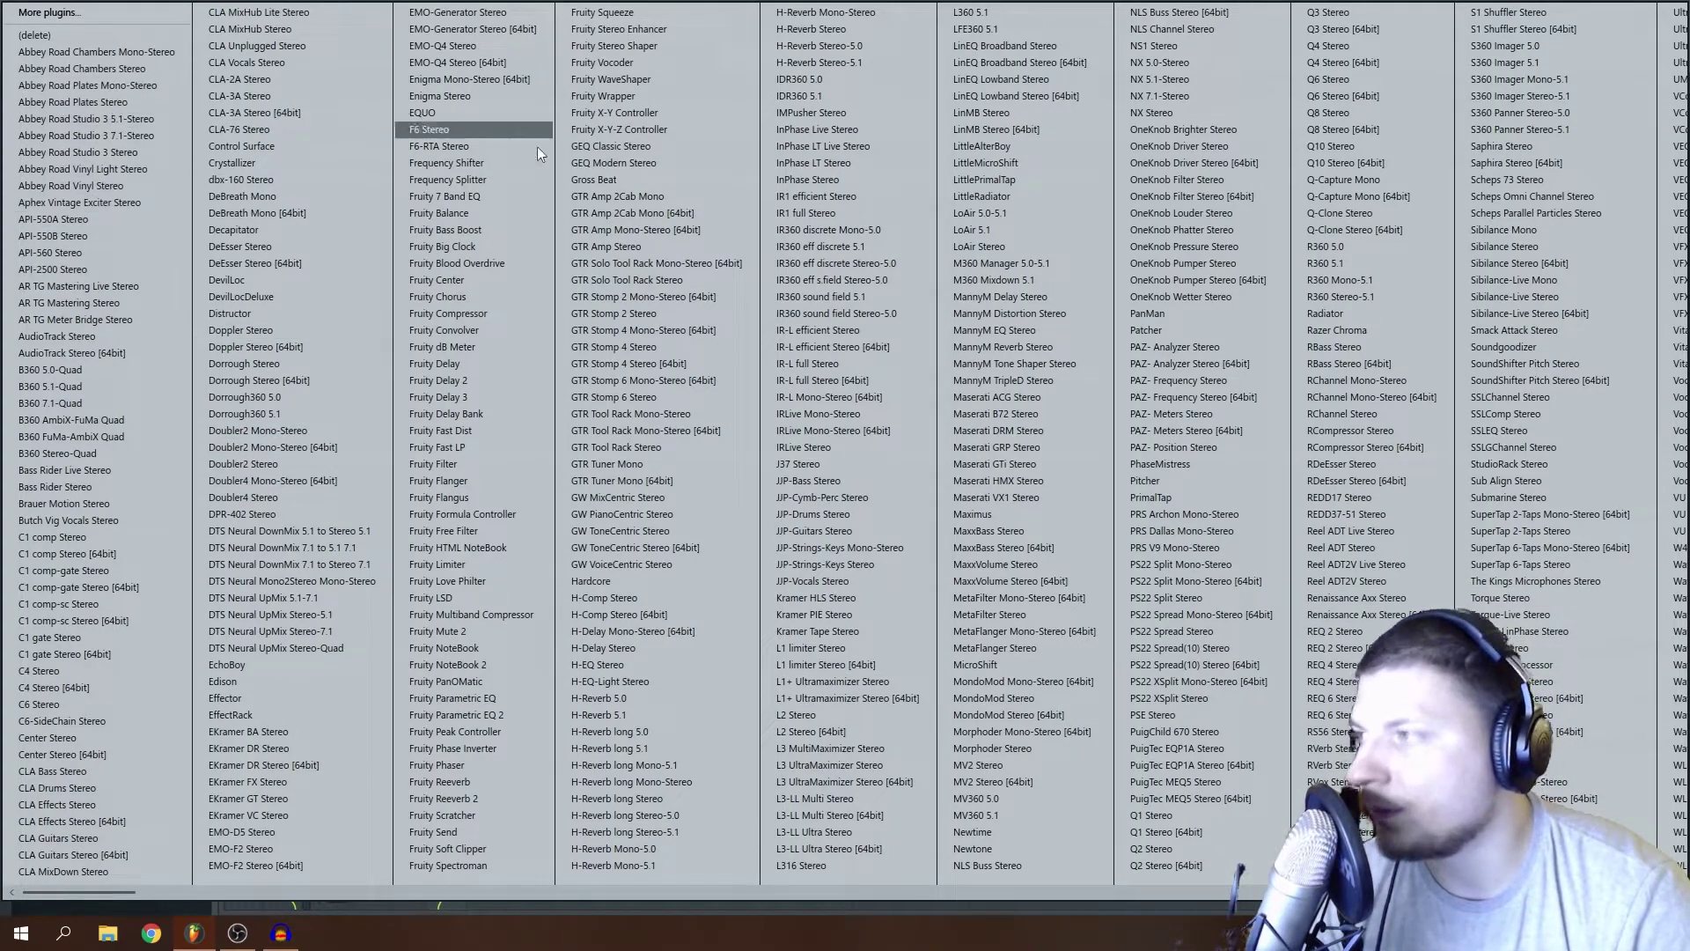
pyautogui.click(74, 14)
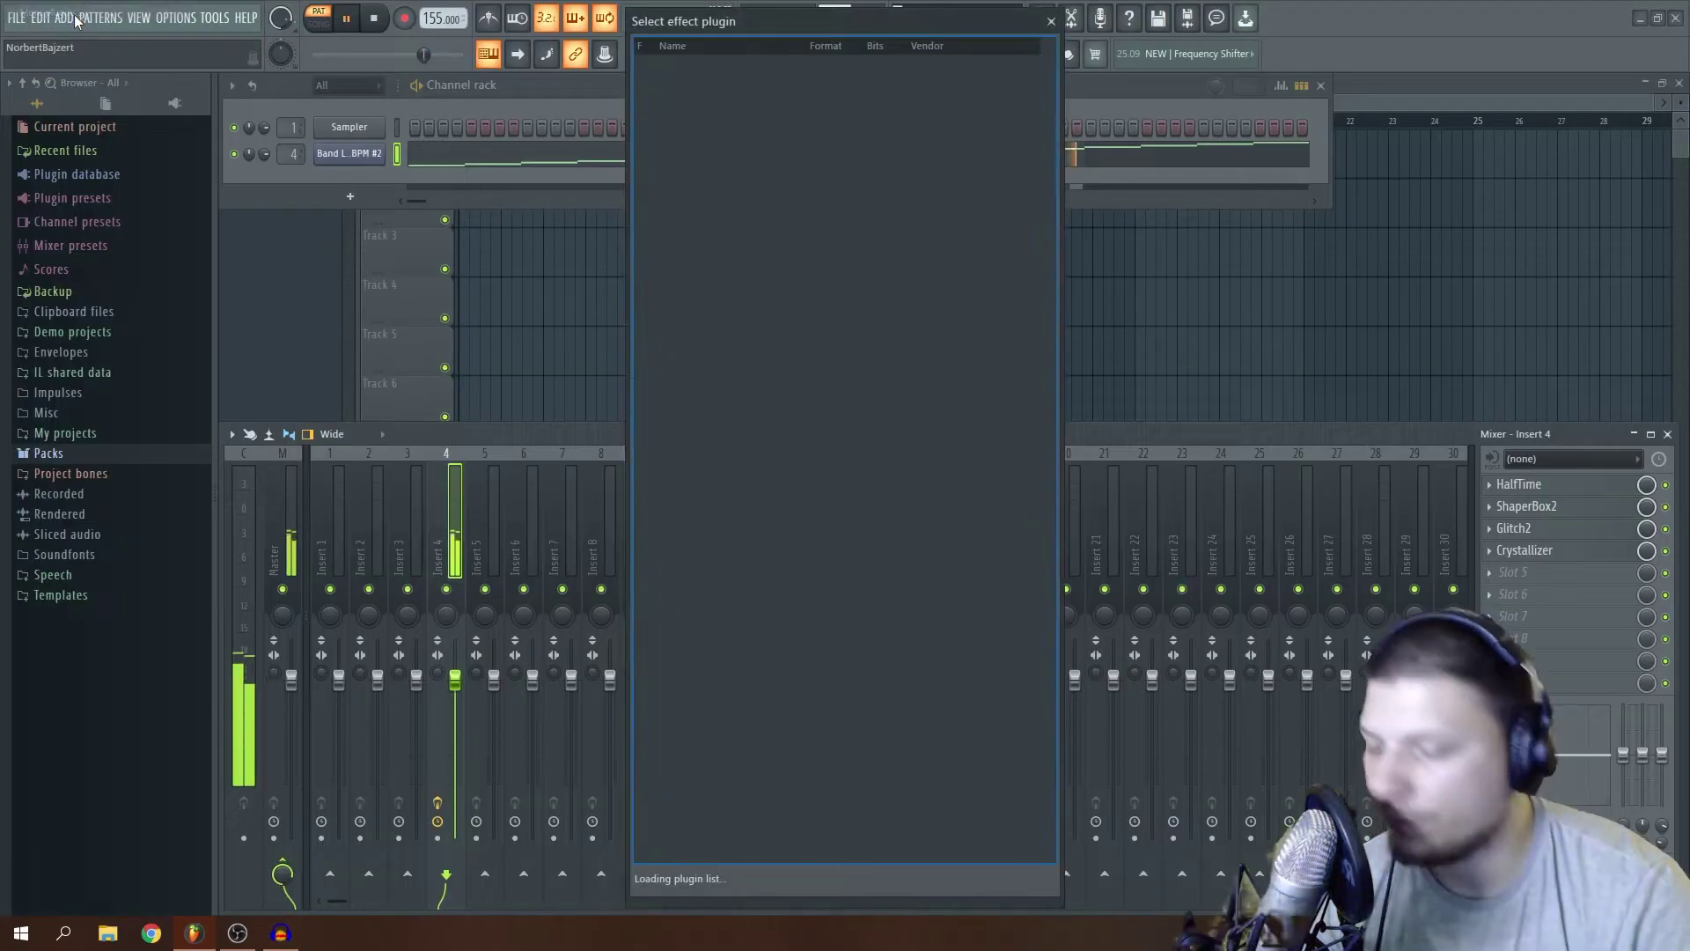
pyautogui.write('alte')
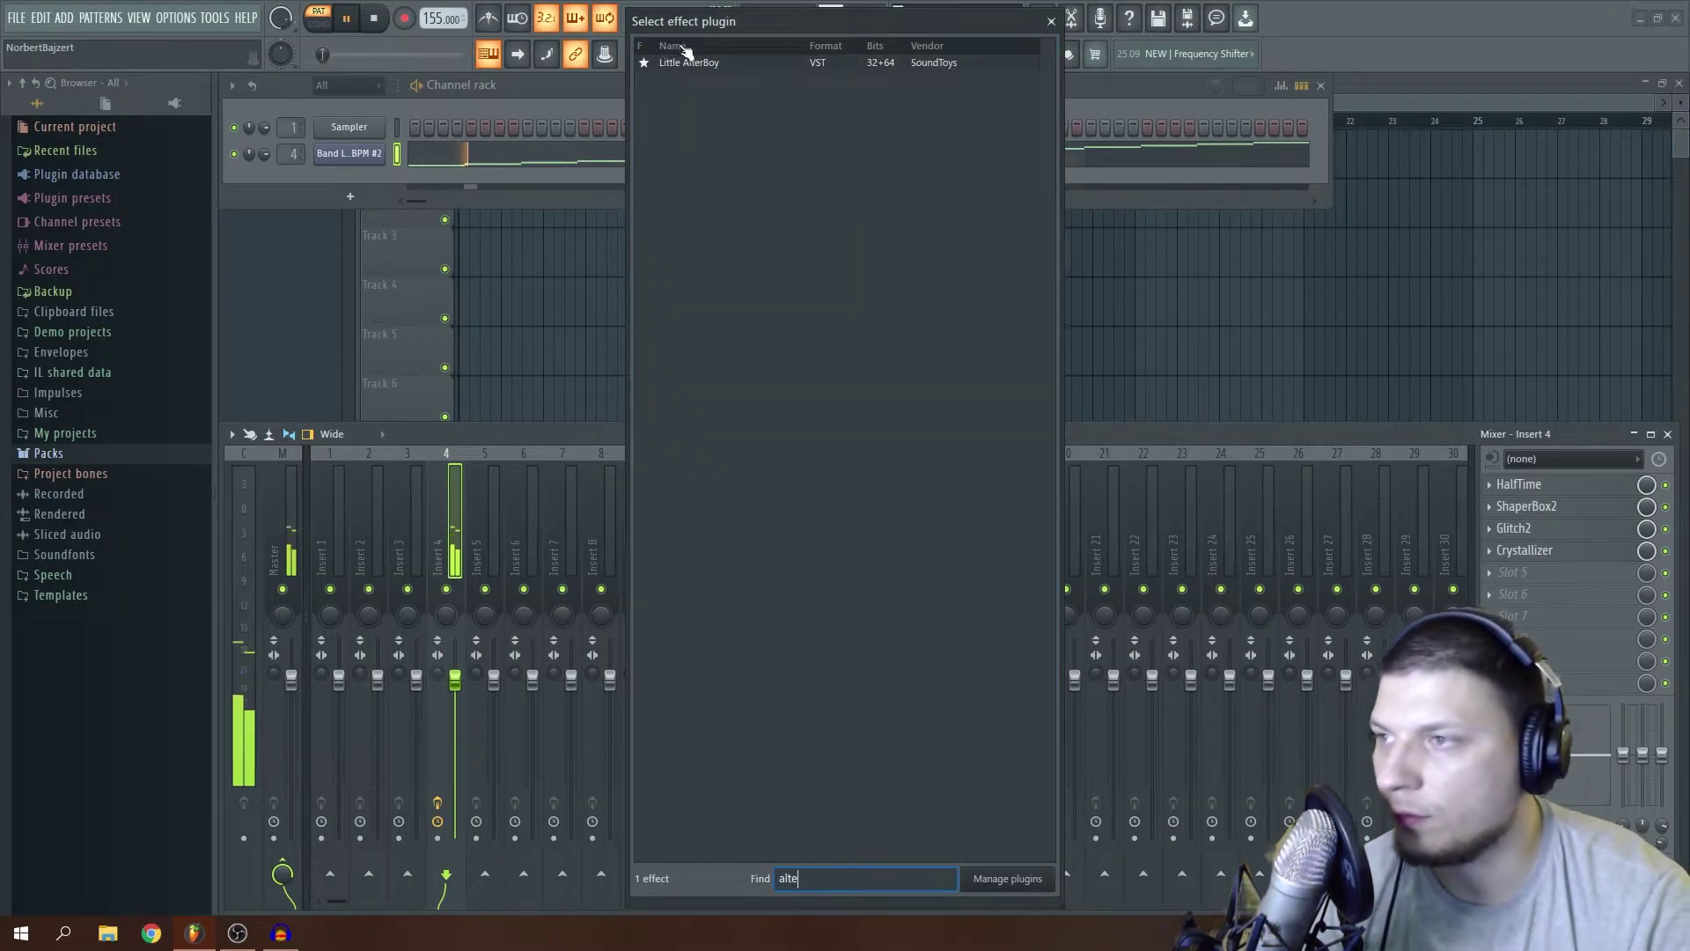
pyautogui.doubleClick(688, 63)
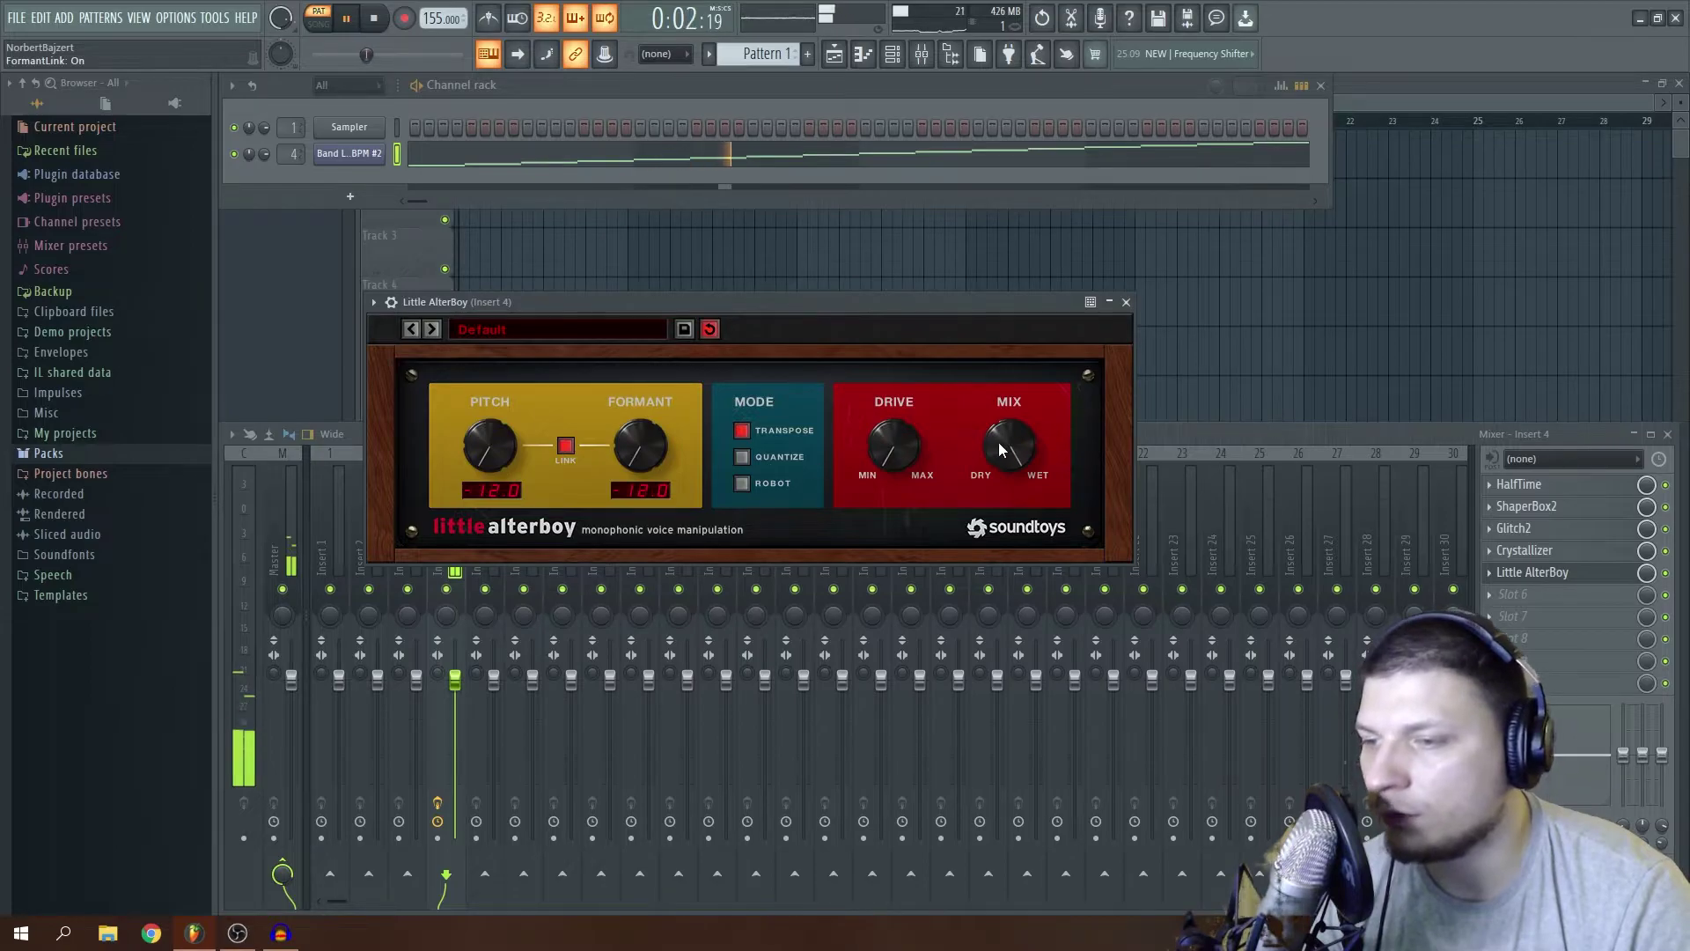
# With linked pitch and formant at -12.0, set Little AlterBoy's mix to 57.5% and close the plugin.
pyautogui.moveTo(1000, 442); pyautogui.dragTo(1019, 498)
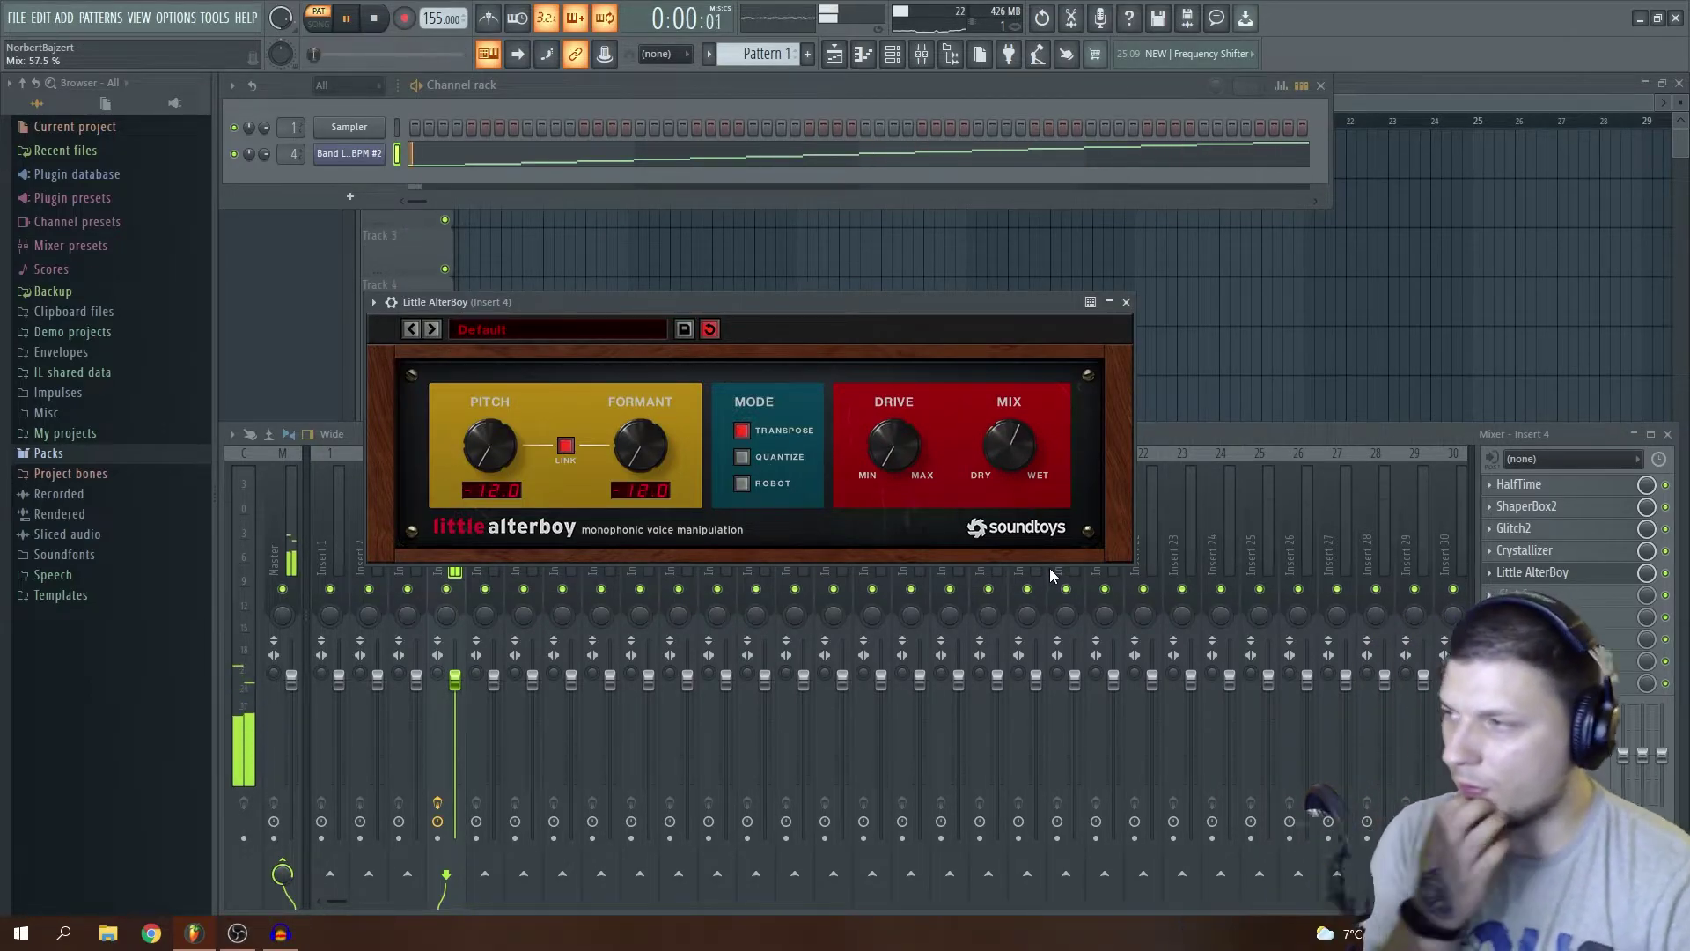
pyautogui.click(1126, 302)
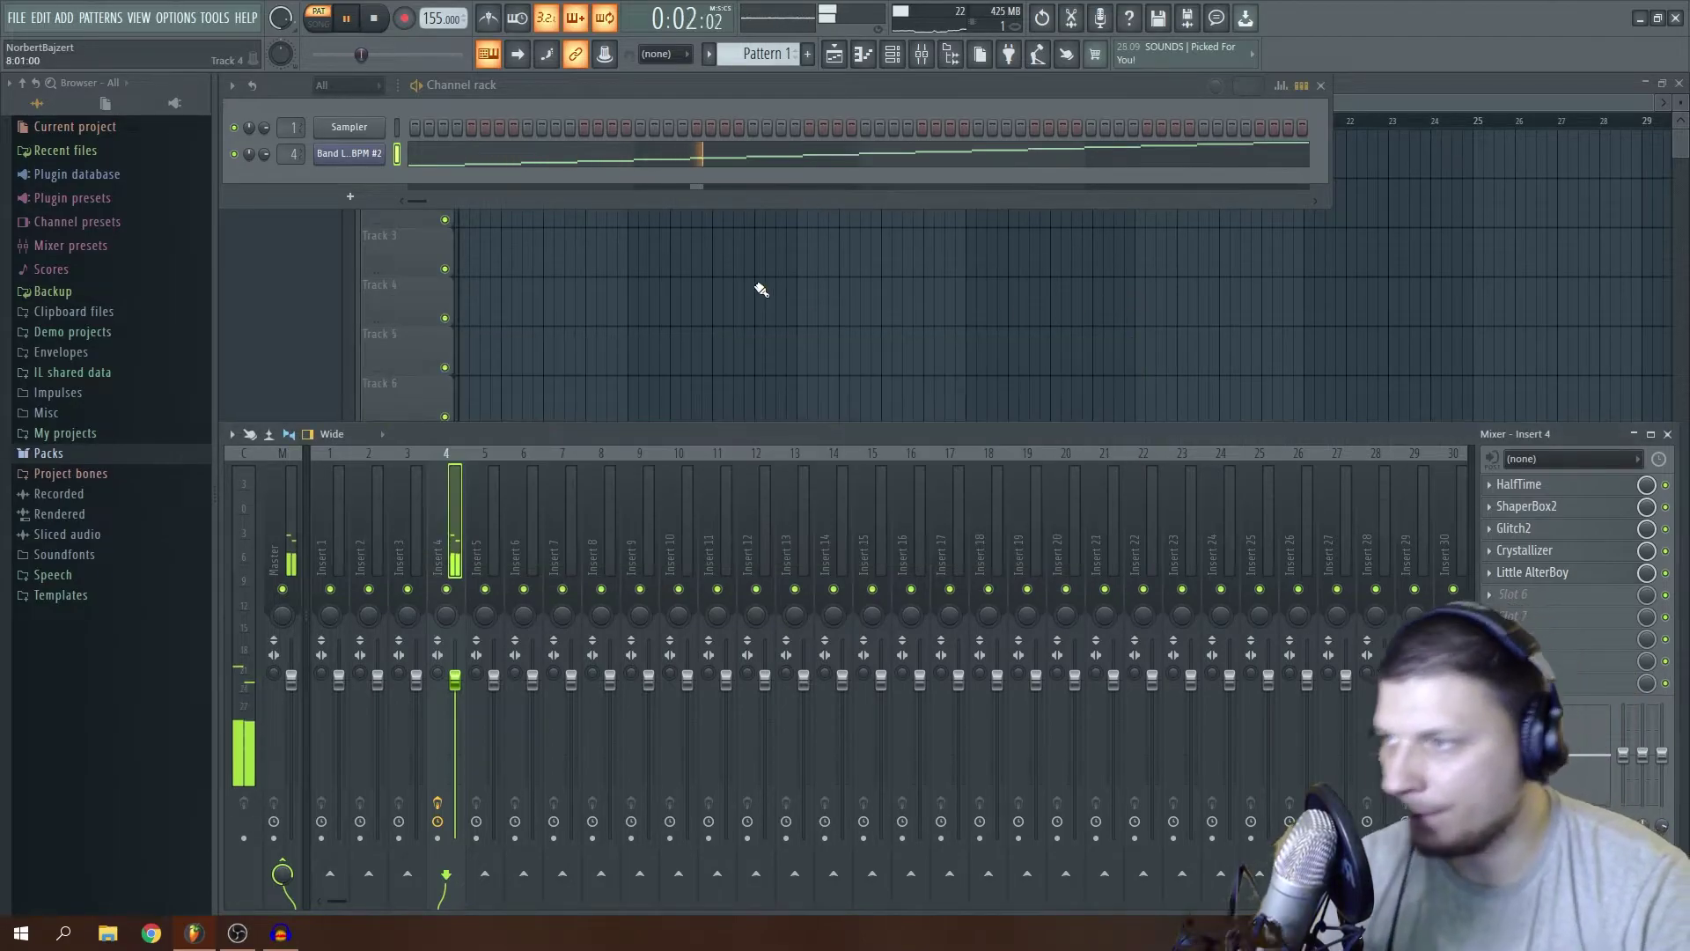
# Expand the Packs folder in the browser to view the available sample packs.
pyautogui.click(61, 454)
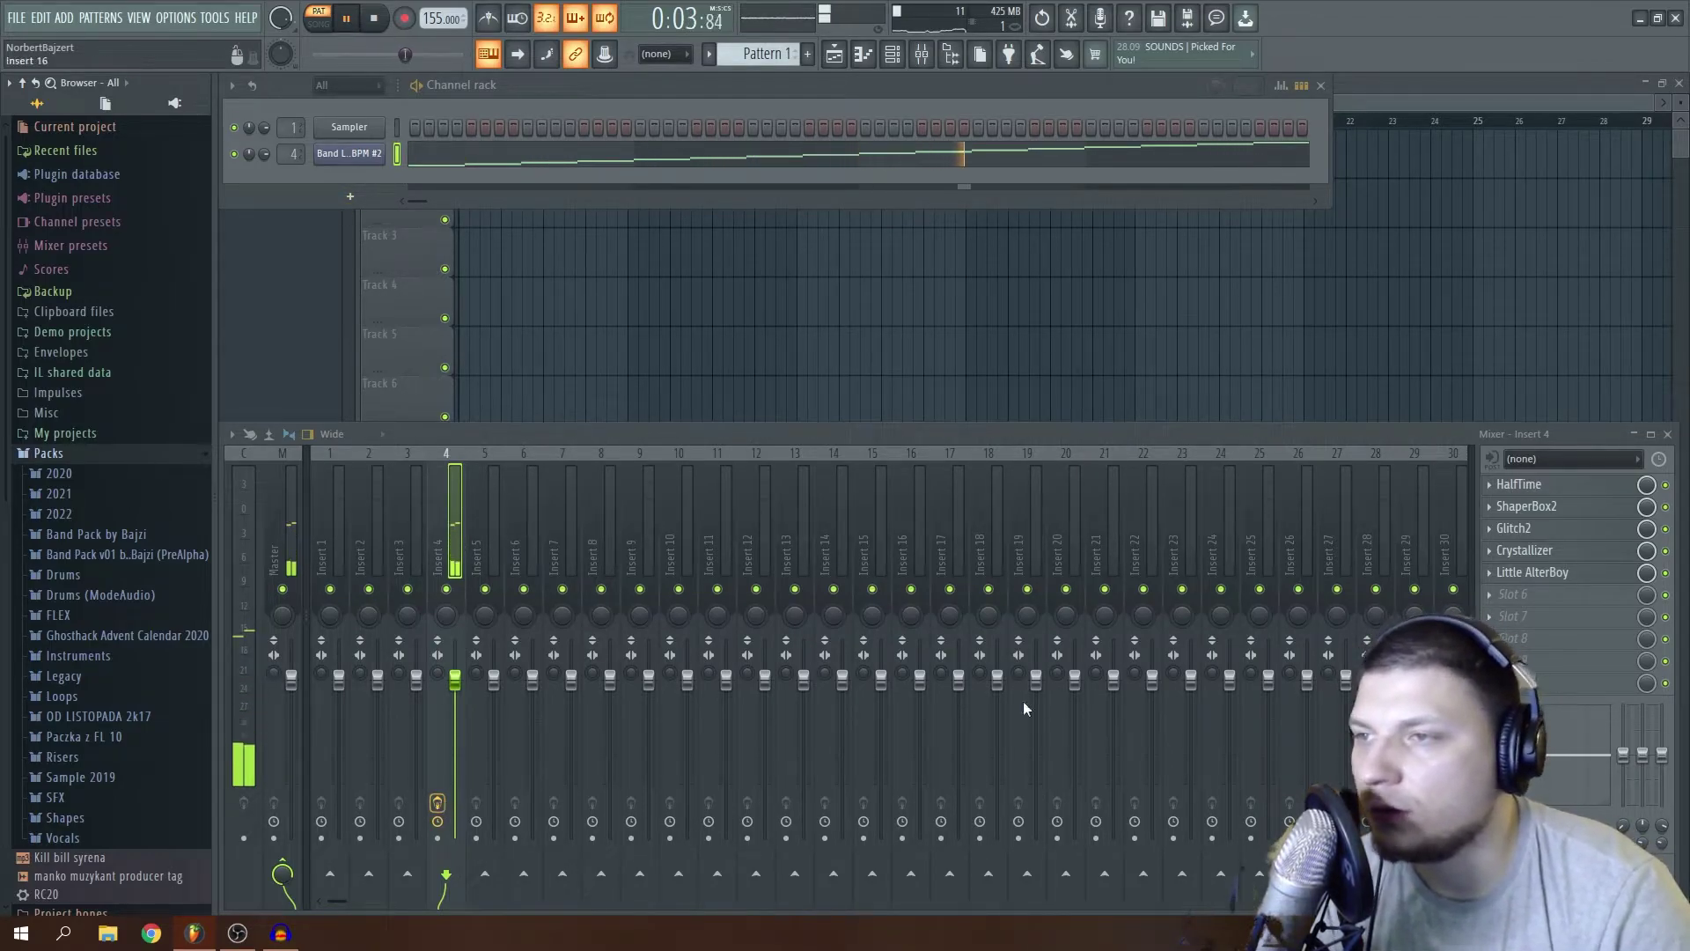
# Delete the Crystallizer effect from mixer insert 4 and confirm its removal.
pyautogui.rightClick(1515, 553)
pyautogui.click(1513, 536)
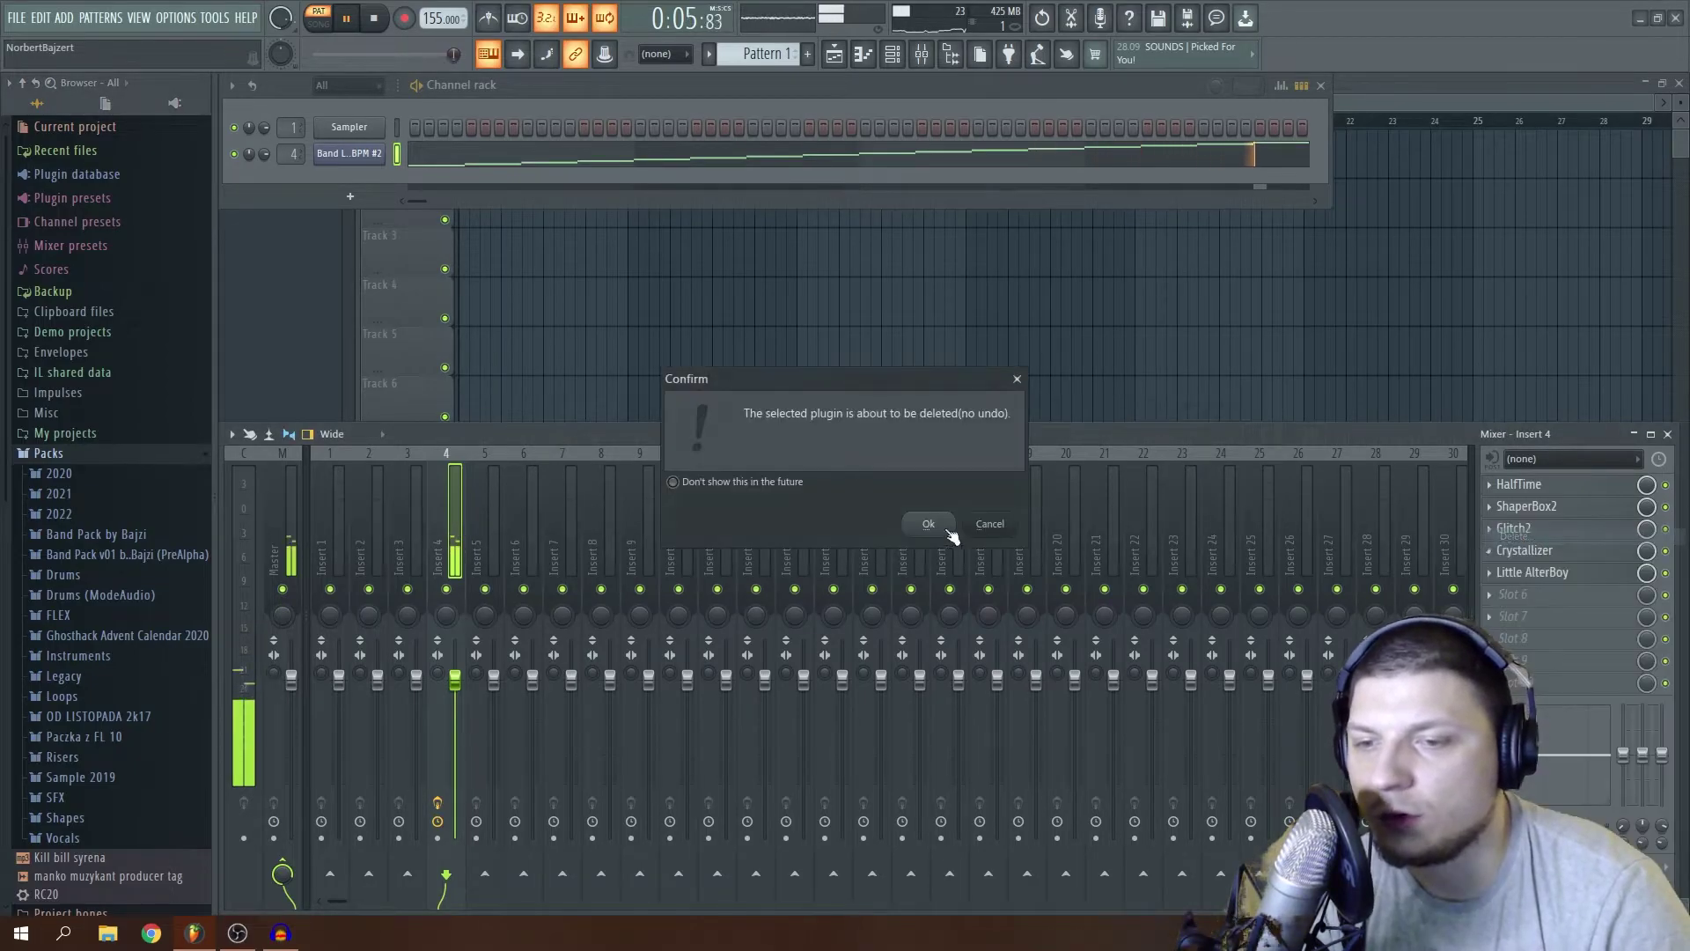
pyautogui.click(906, 520)
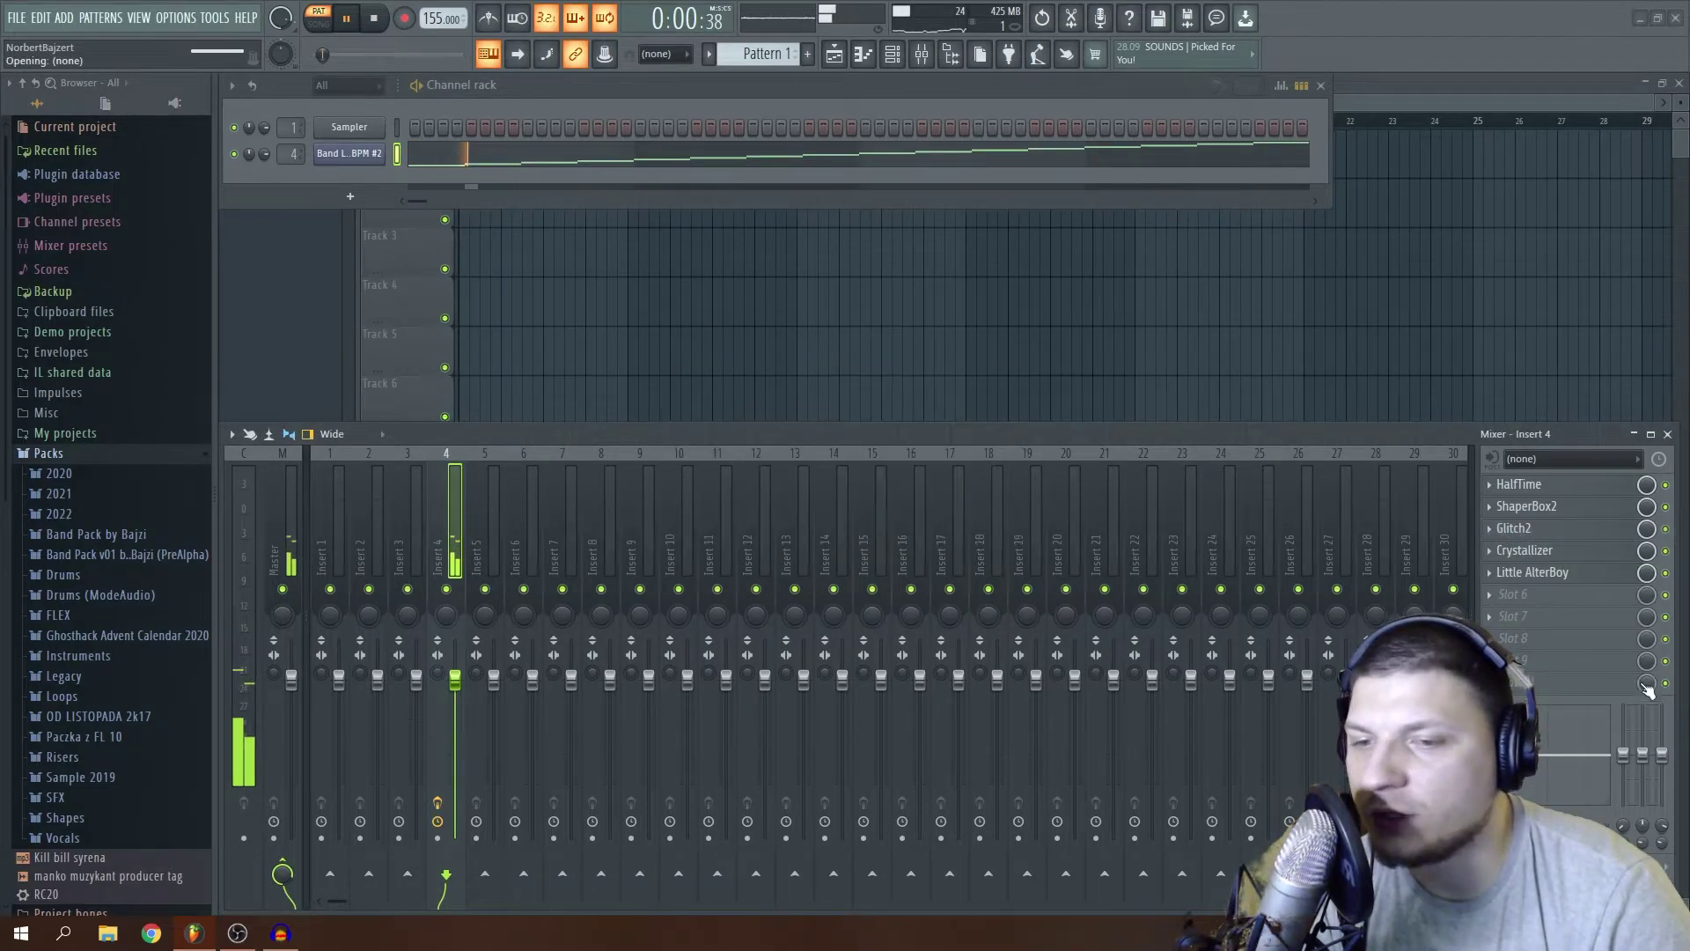
pyautogui.click(1499, 574)
pyautogui.click(1537, 795)
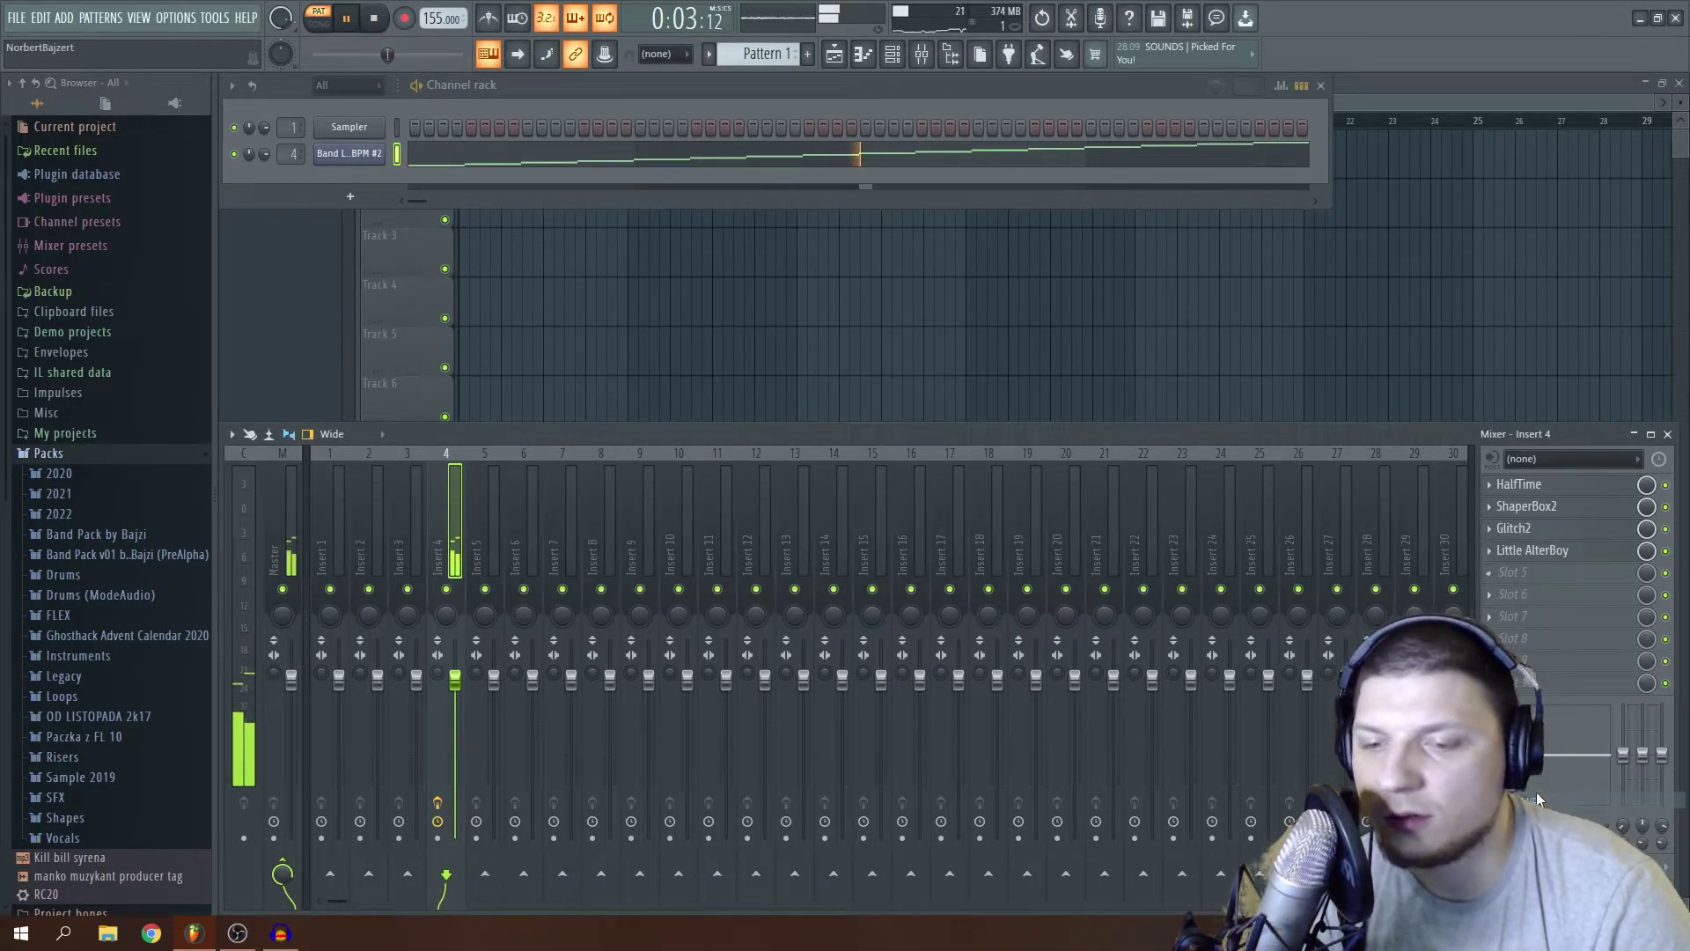
# Raise Little AlterBoy's drive and set its mix to 22.5% while auditioning, close the plugin and stop playback.
pyautogui.click(1536, 550)
pyautogui.moveTo(1010, 476); pyautogui.dragTo(1034, 530)
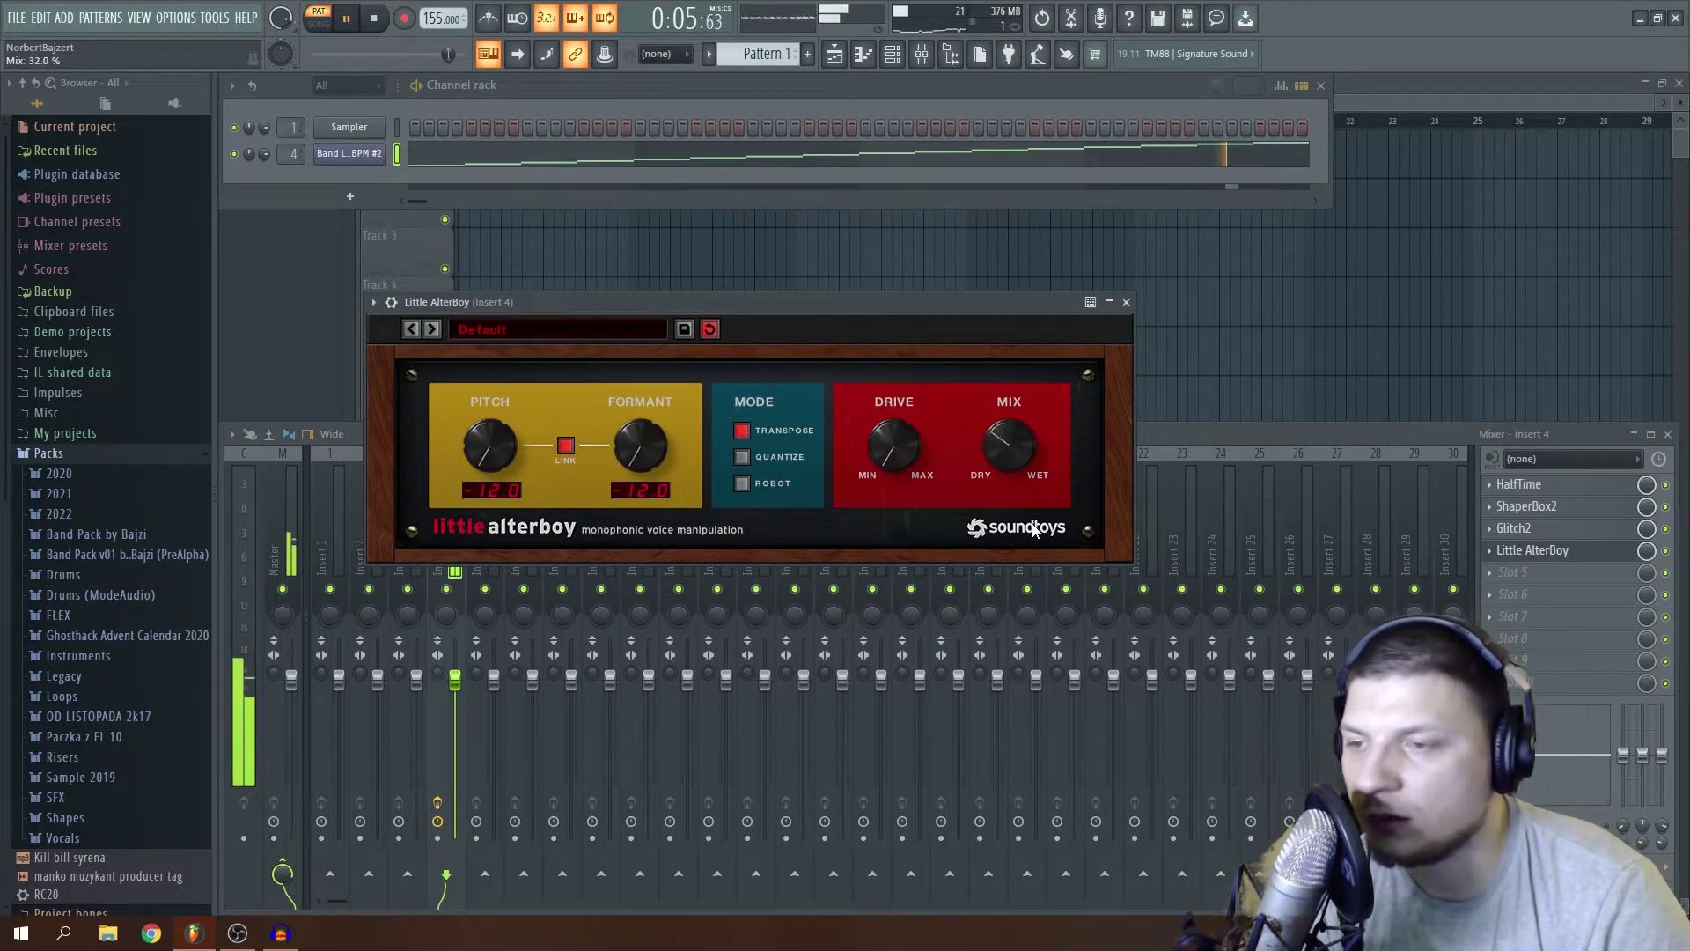
pyautogui.moveTo(906, 449); pyautogui.dragTo(889, 399)
pyautogui.moveTo(1029, 454); pyautogui.dragTo(1030, 472)
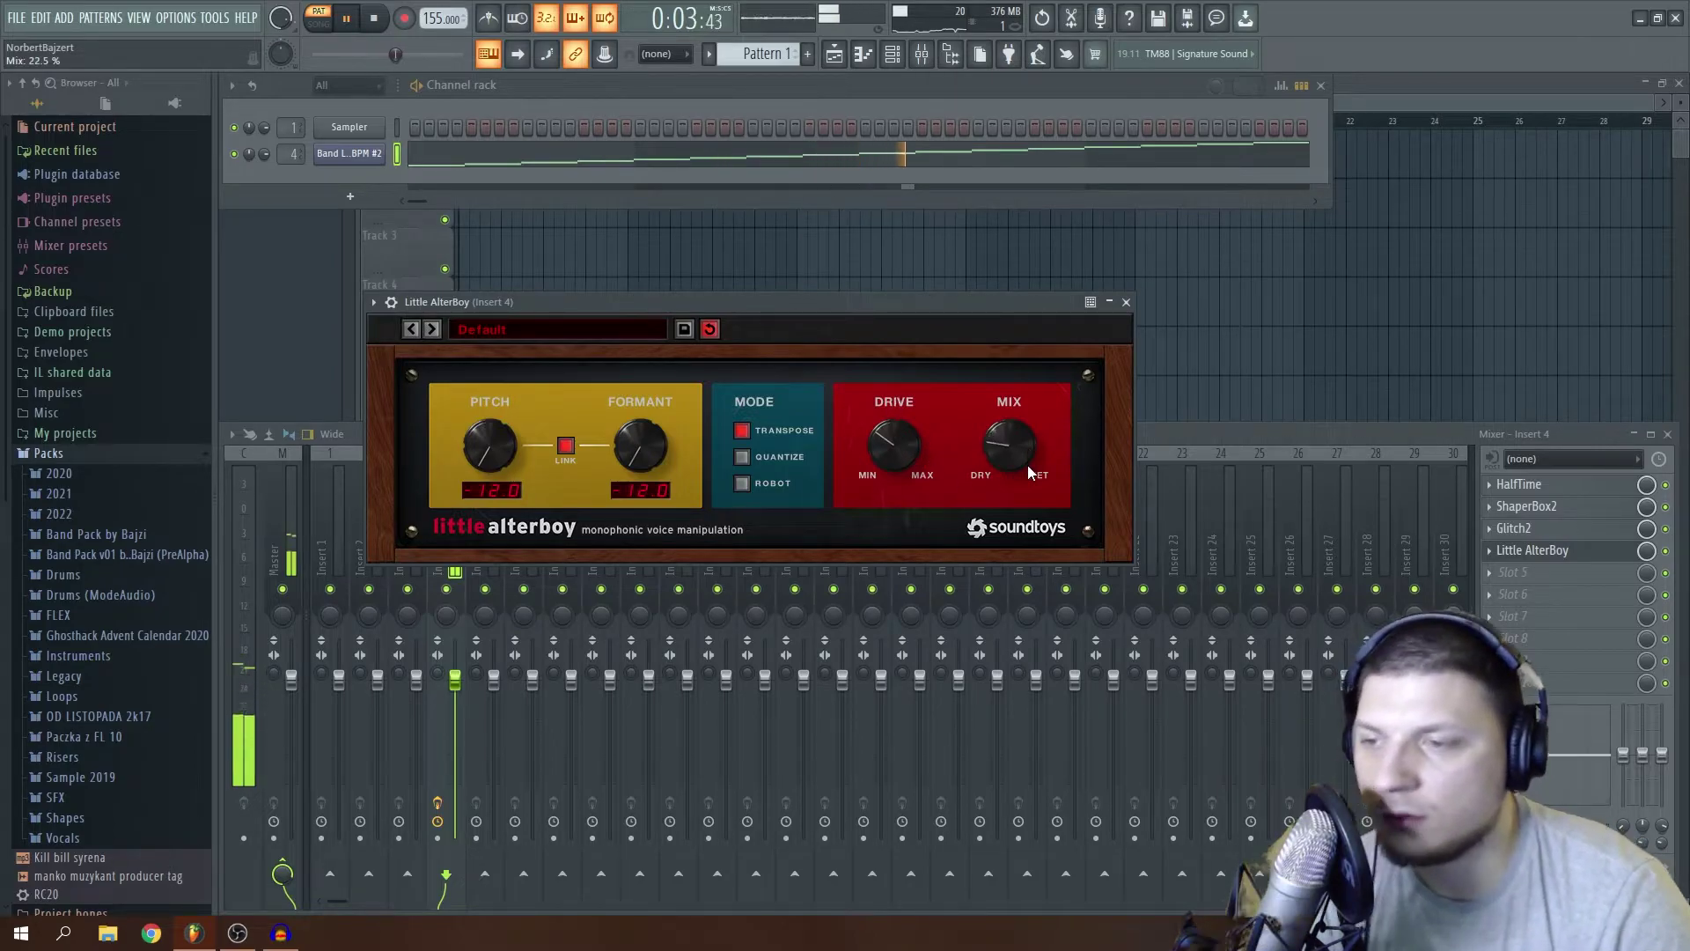
pyautogui.click(1125, 302)
pyautogui.press('space')
# Start a new project without saving the changes to untitled.flp.
pyautogui.hotkey('ctrl', 's')
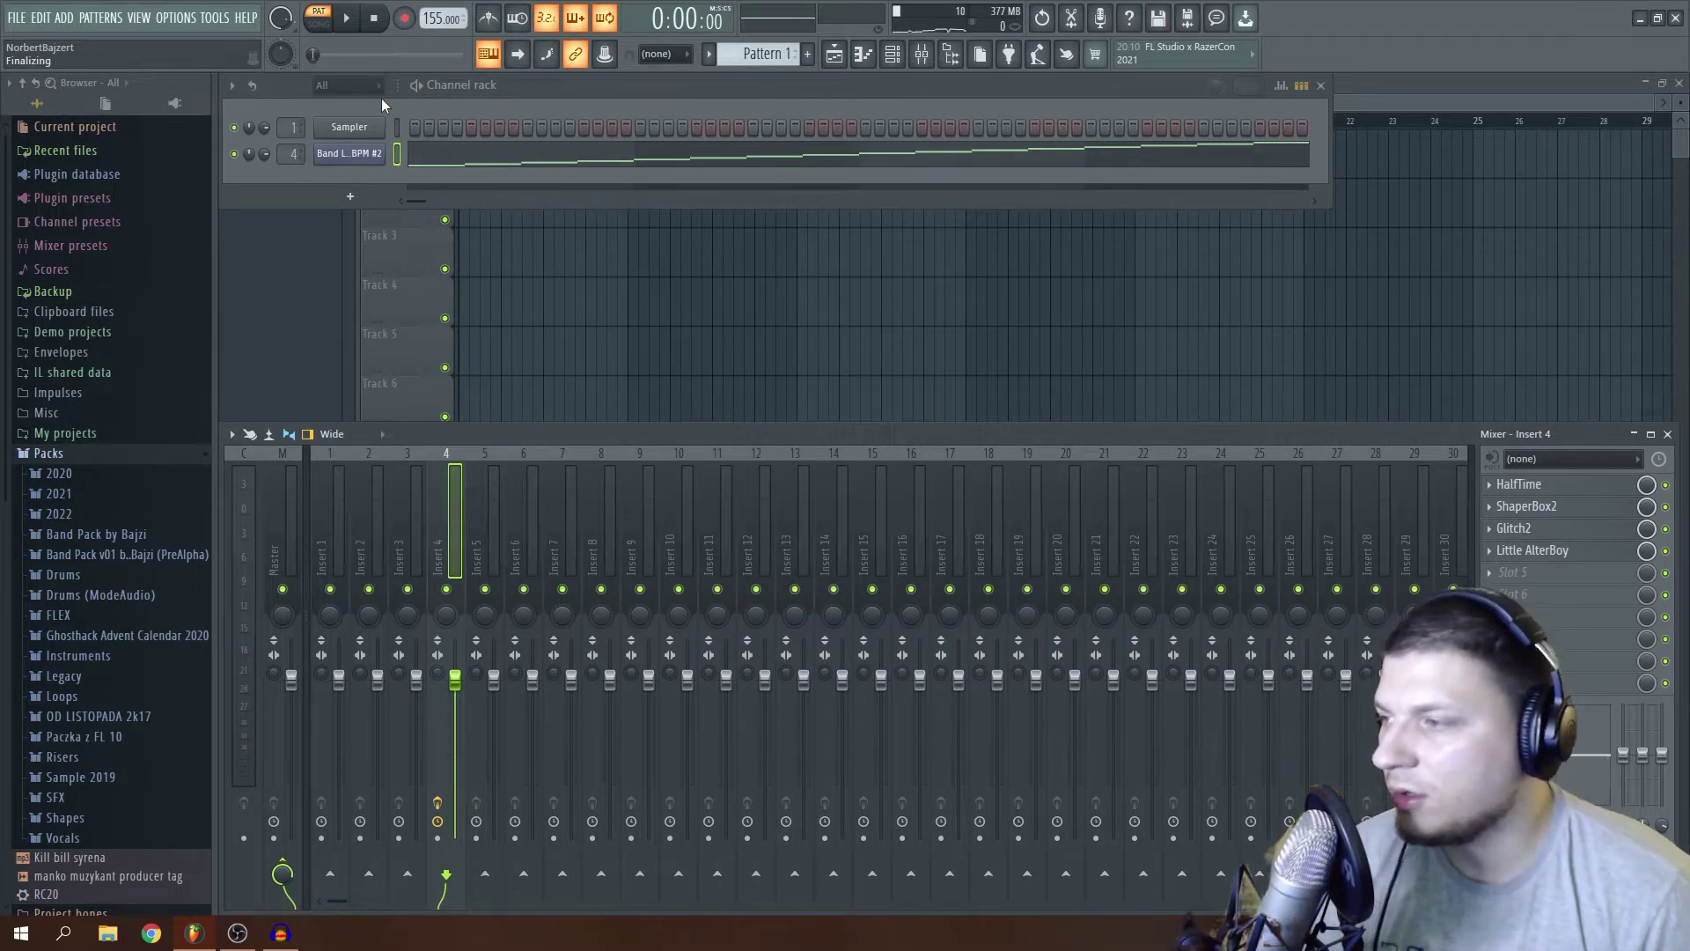
pyautogui.click(17, 19)
pyautogui.click(32, 45)
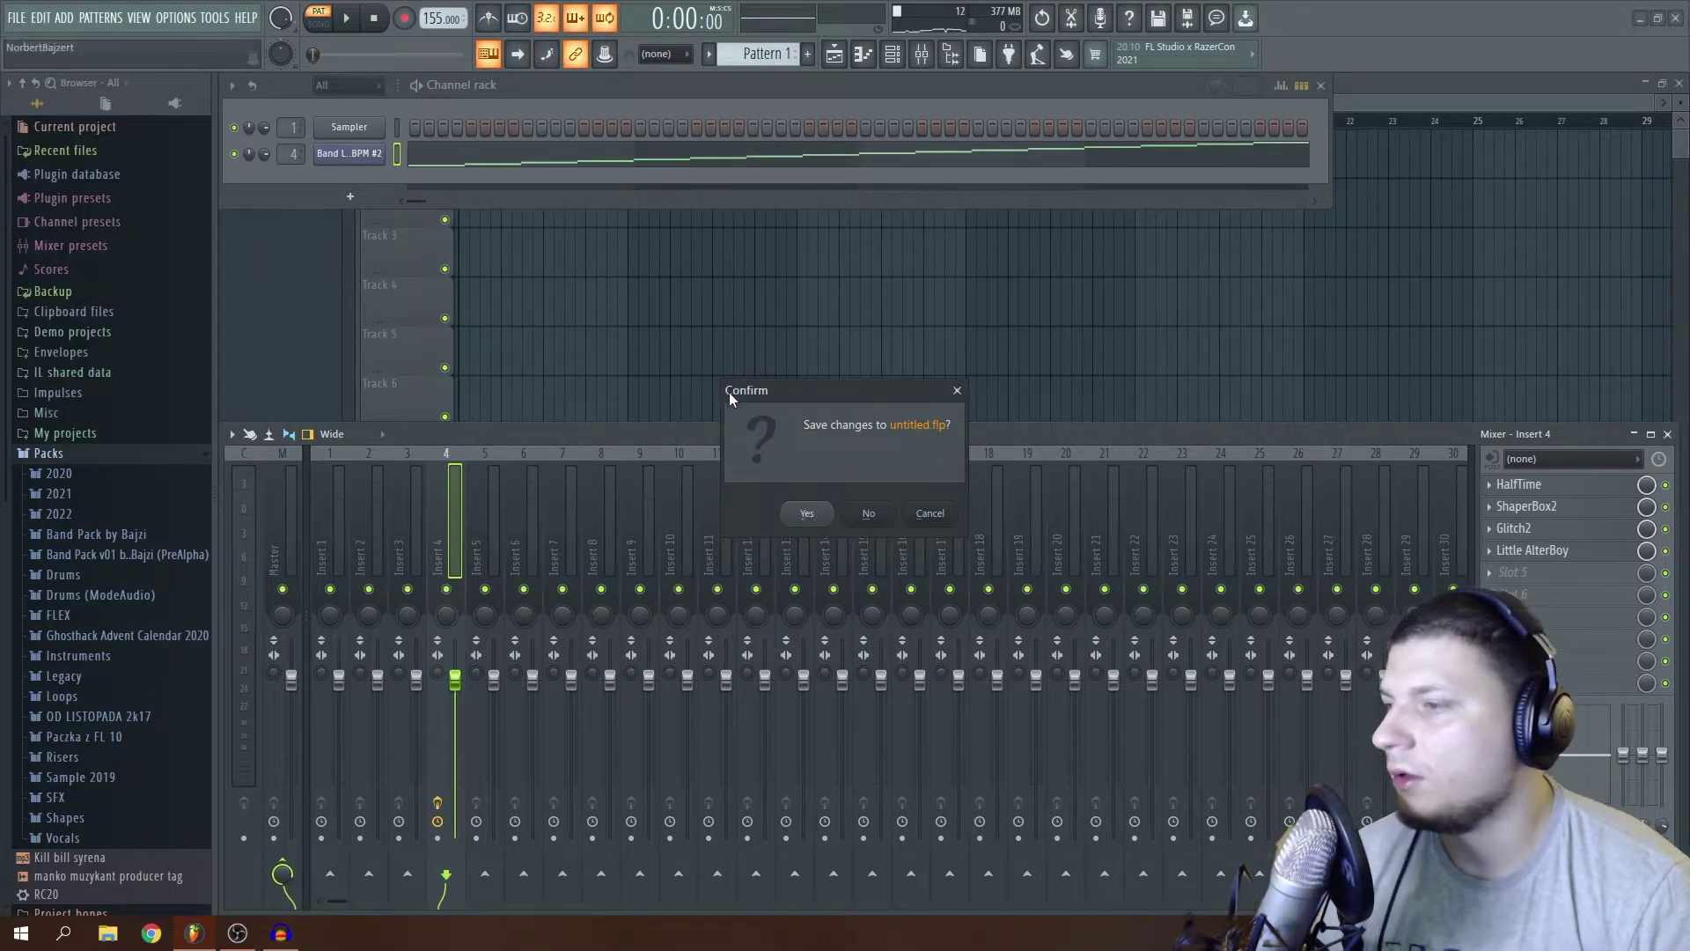
pyautogui.click(869, 513)
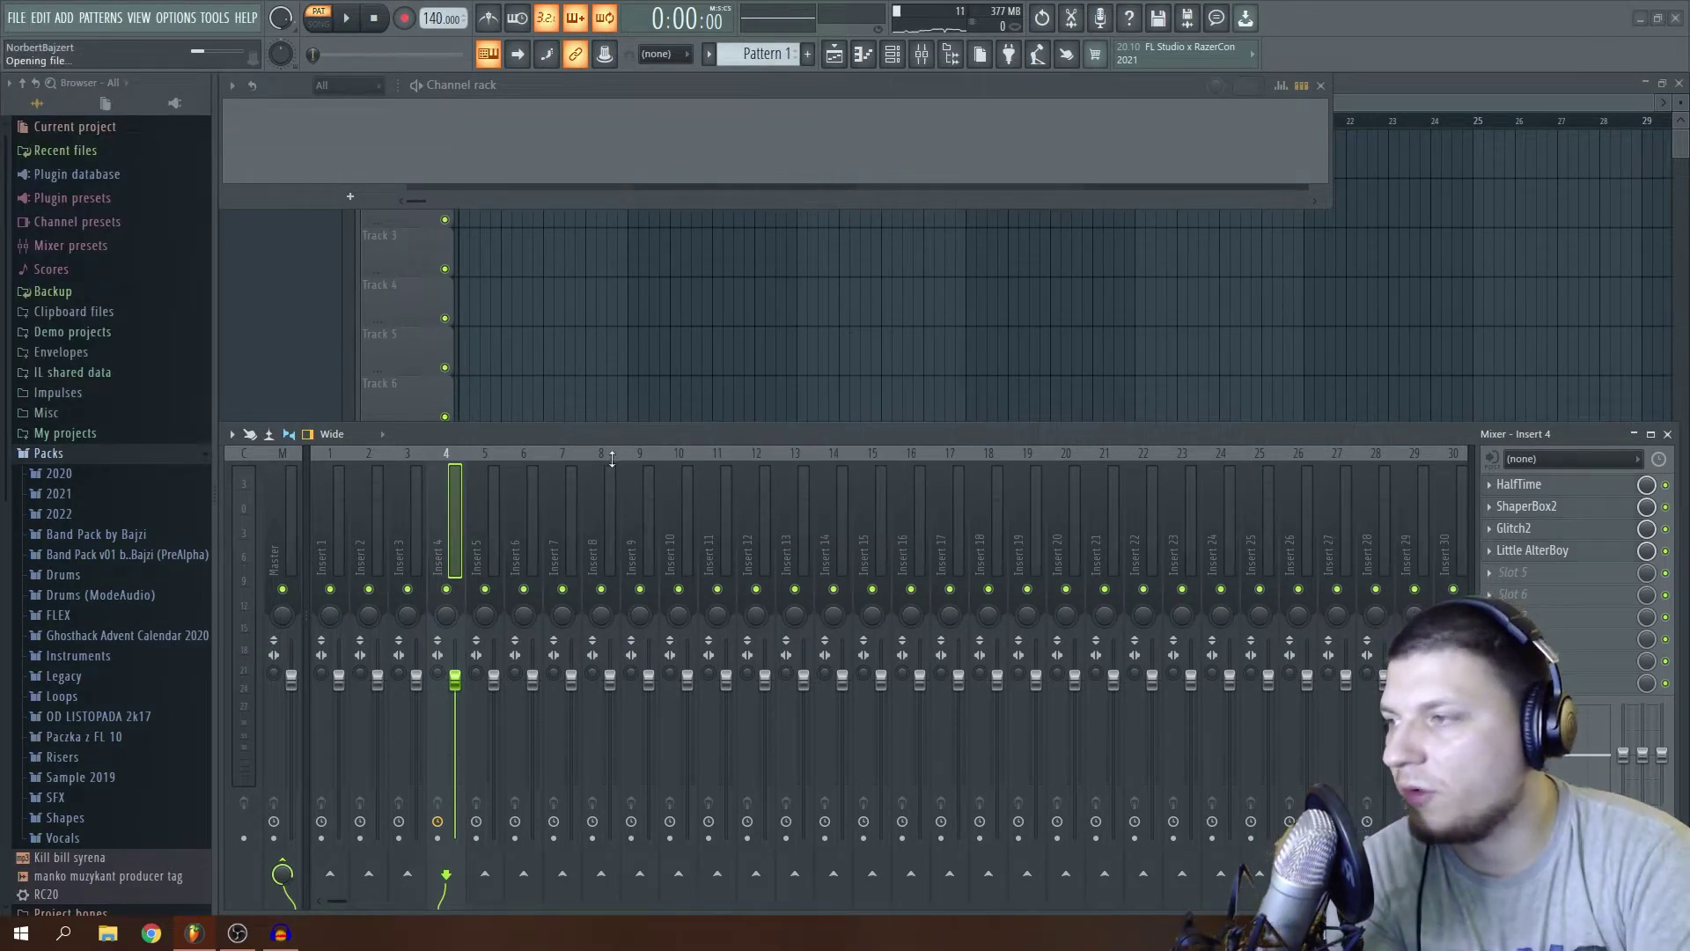
# Place the Cymatics - Haunted 128 BPM B Min loop from the 2022 packs on Track 1 with the project tempo at 128 BPM.
pyautogui.click(100, 513)
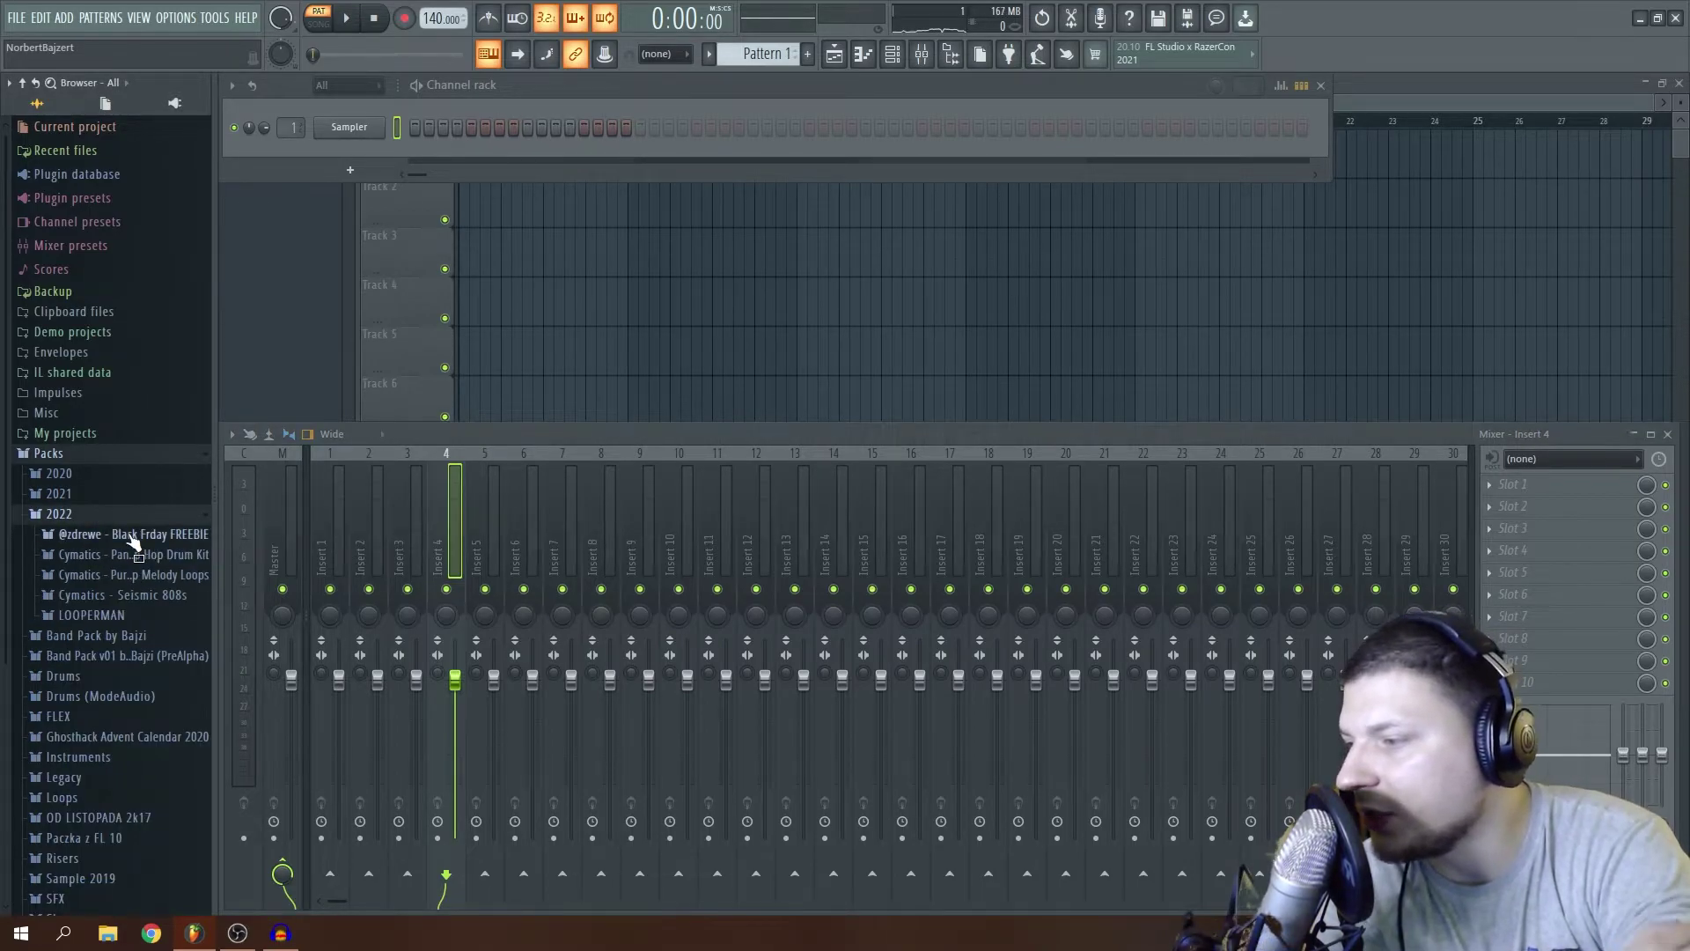
pyautogui.click(132, 574)
pyautogui.moveTo(132, 744); pyautogui.dragTo(402, 155)
pyautogui.click(708, 513)
pyautogui.moveTo(434, 15); pyautogui.dragTo(435, 36)
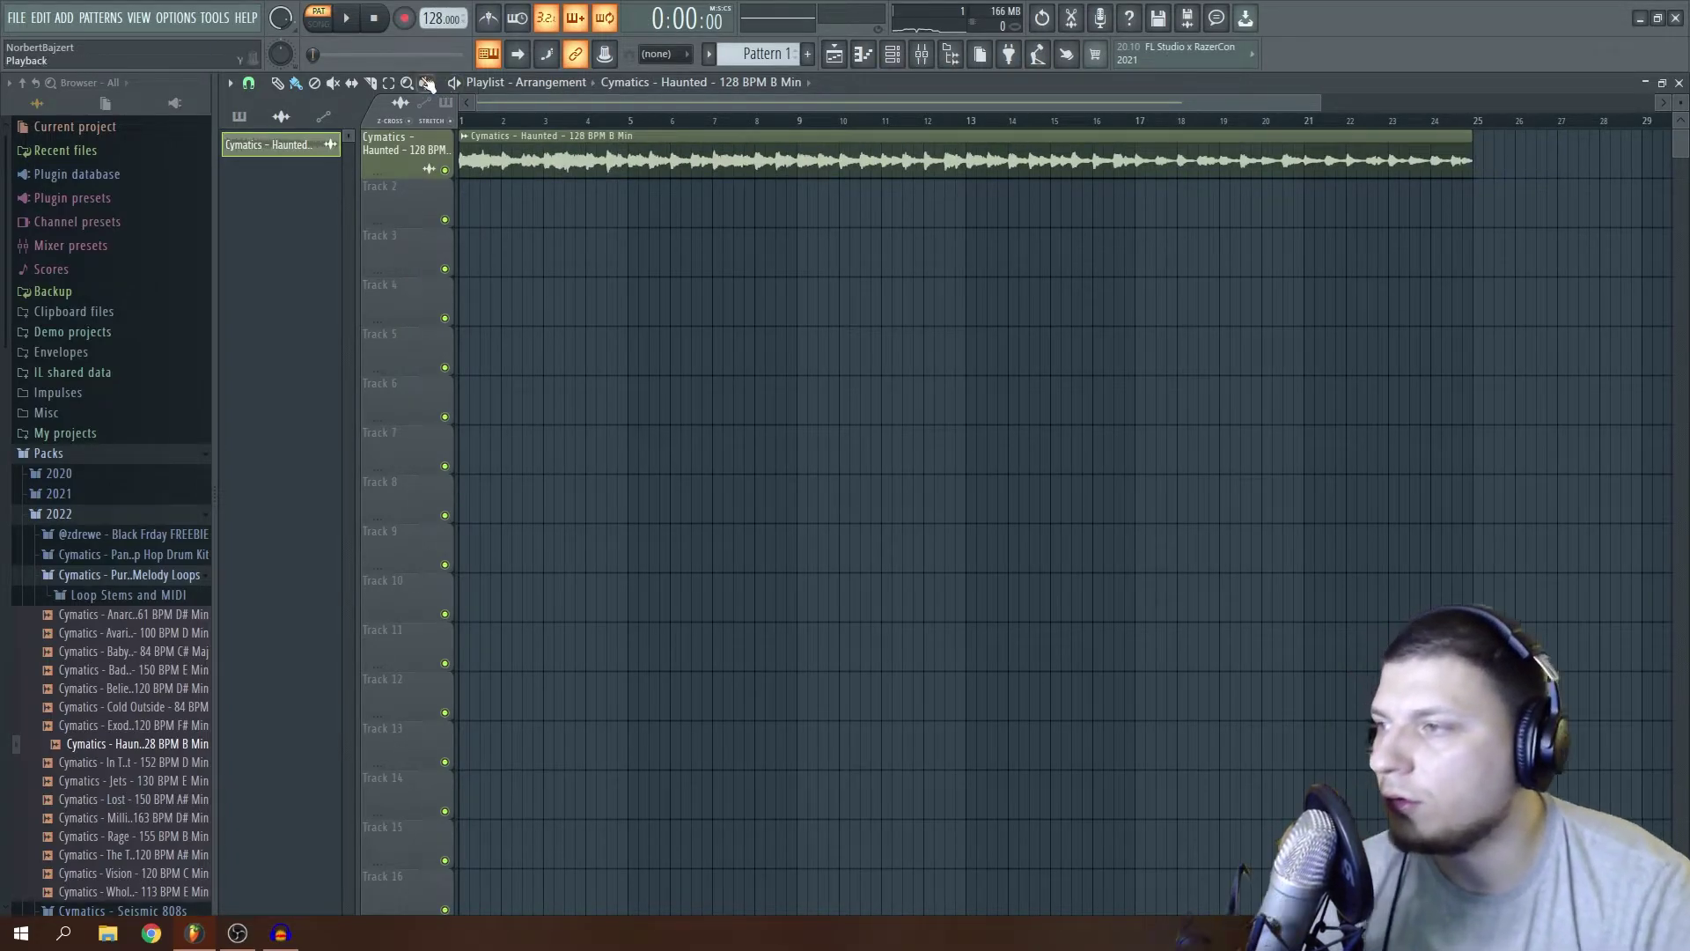
# Slice the Haunted loop at bar 9 and delete the remainder, leaving an eight-bar clip.
pyautogui.moveTo(798, 199); pyautogui.dragTo(797, 203)
pyautogui.click(315, 83)
pyautogui.click(969, 152)
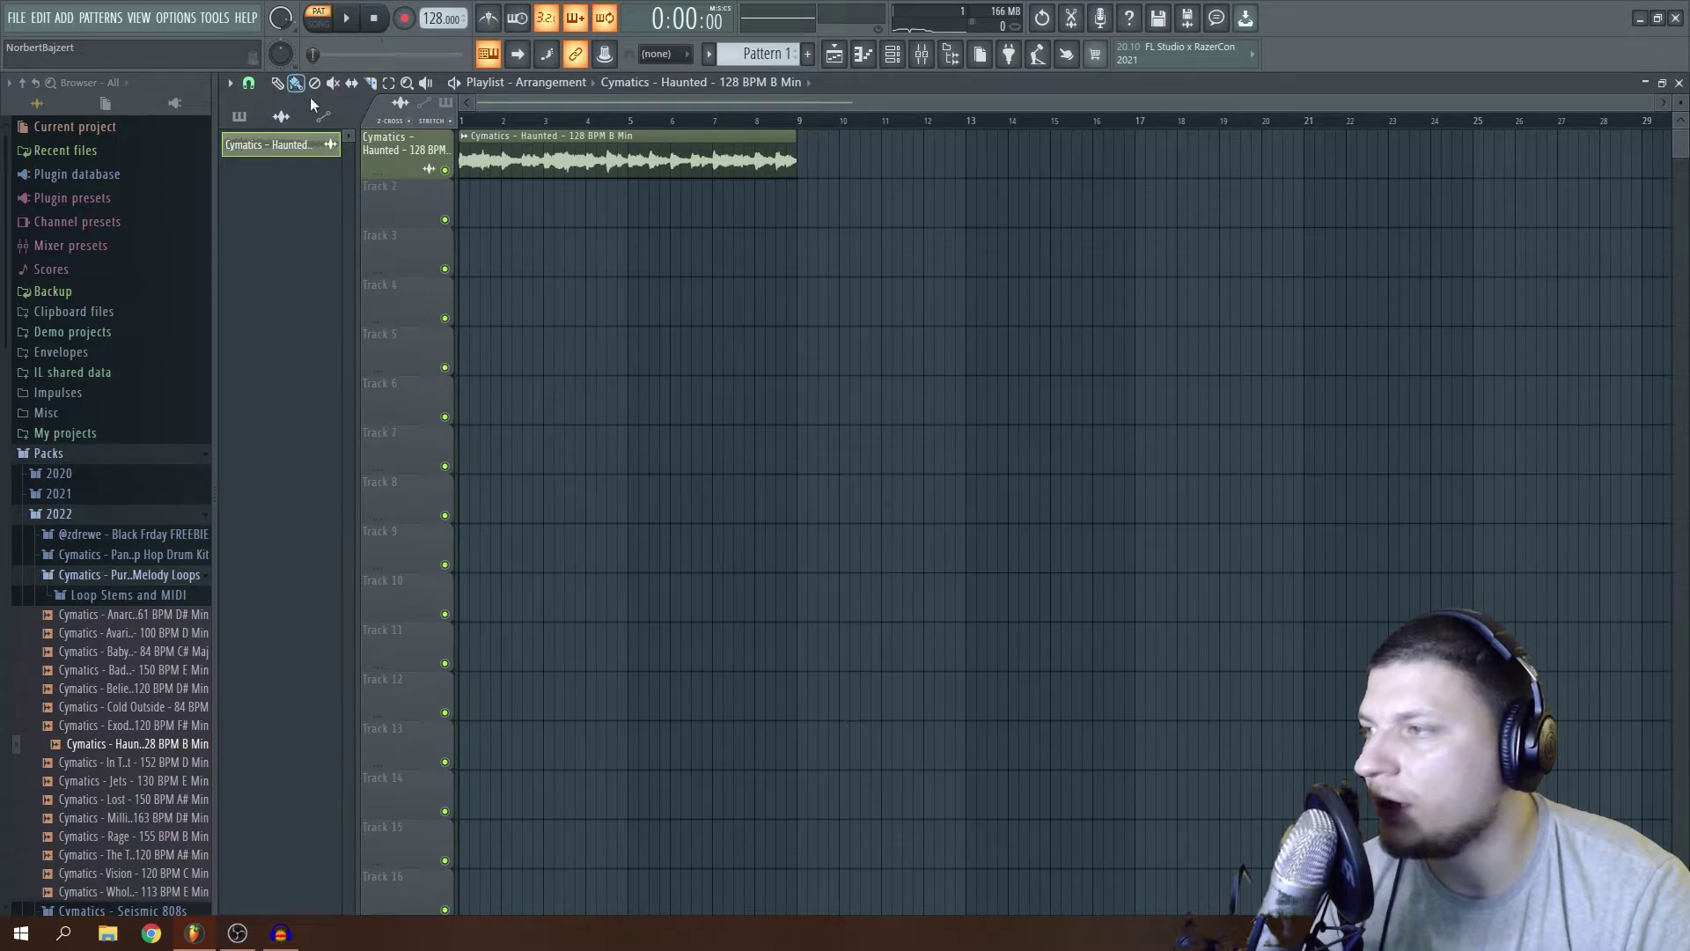
# Consolidate Track 1 from the track start and delete the muted source clip from Track 2.
pyautogui.rightClick(466, 156)
pyautogui.moveTo(528, 394)
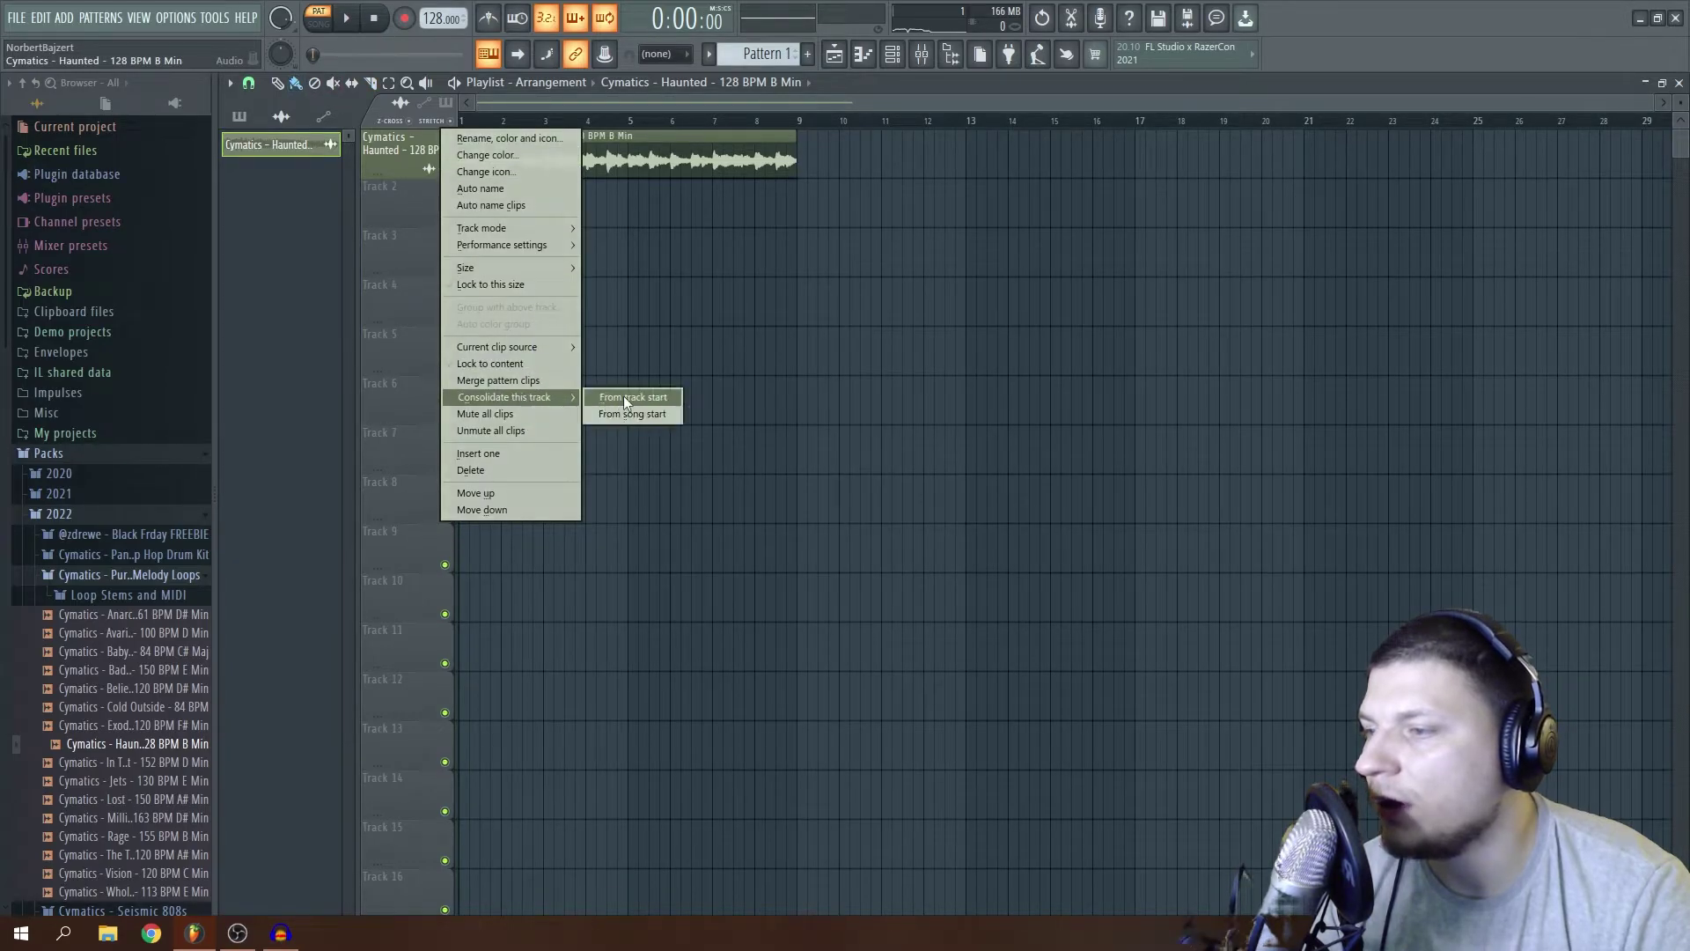
pyautogui.click(632, 397)
pyautogui.click(975, 705)
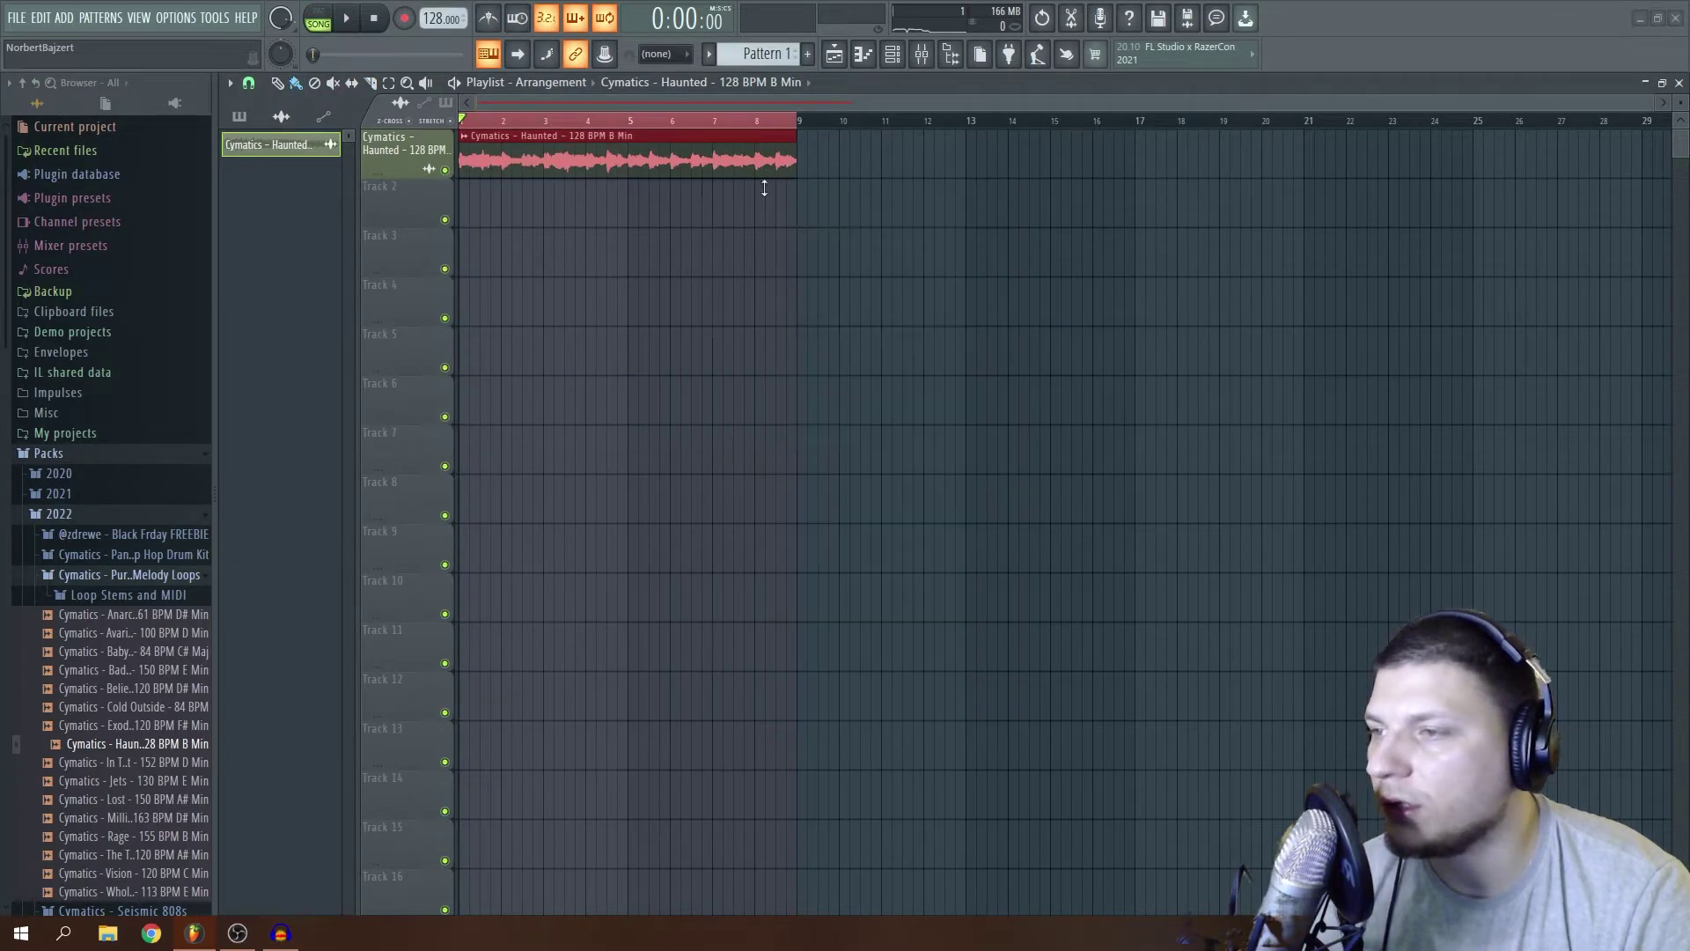
pyautogui.rightClick(669, 198)
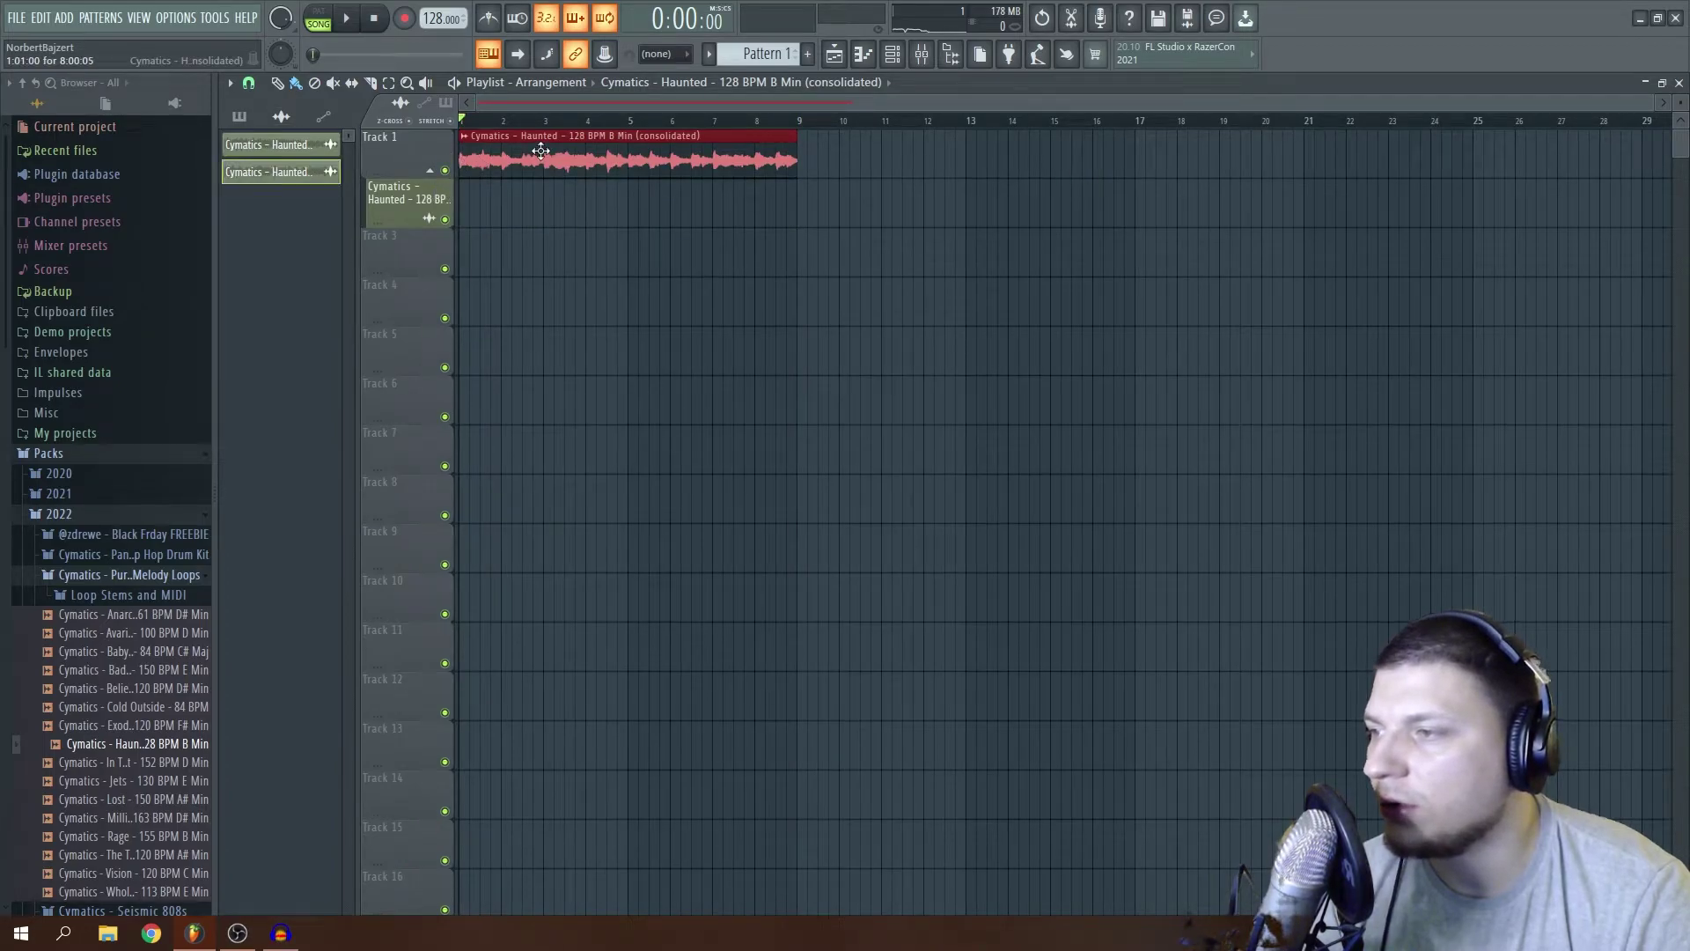
# Reverse the consolidated Haunted clip and close its channel settings.
pyautogui.doubleClick(541, 152)
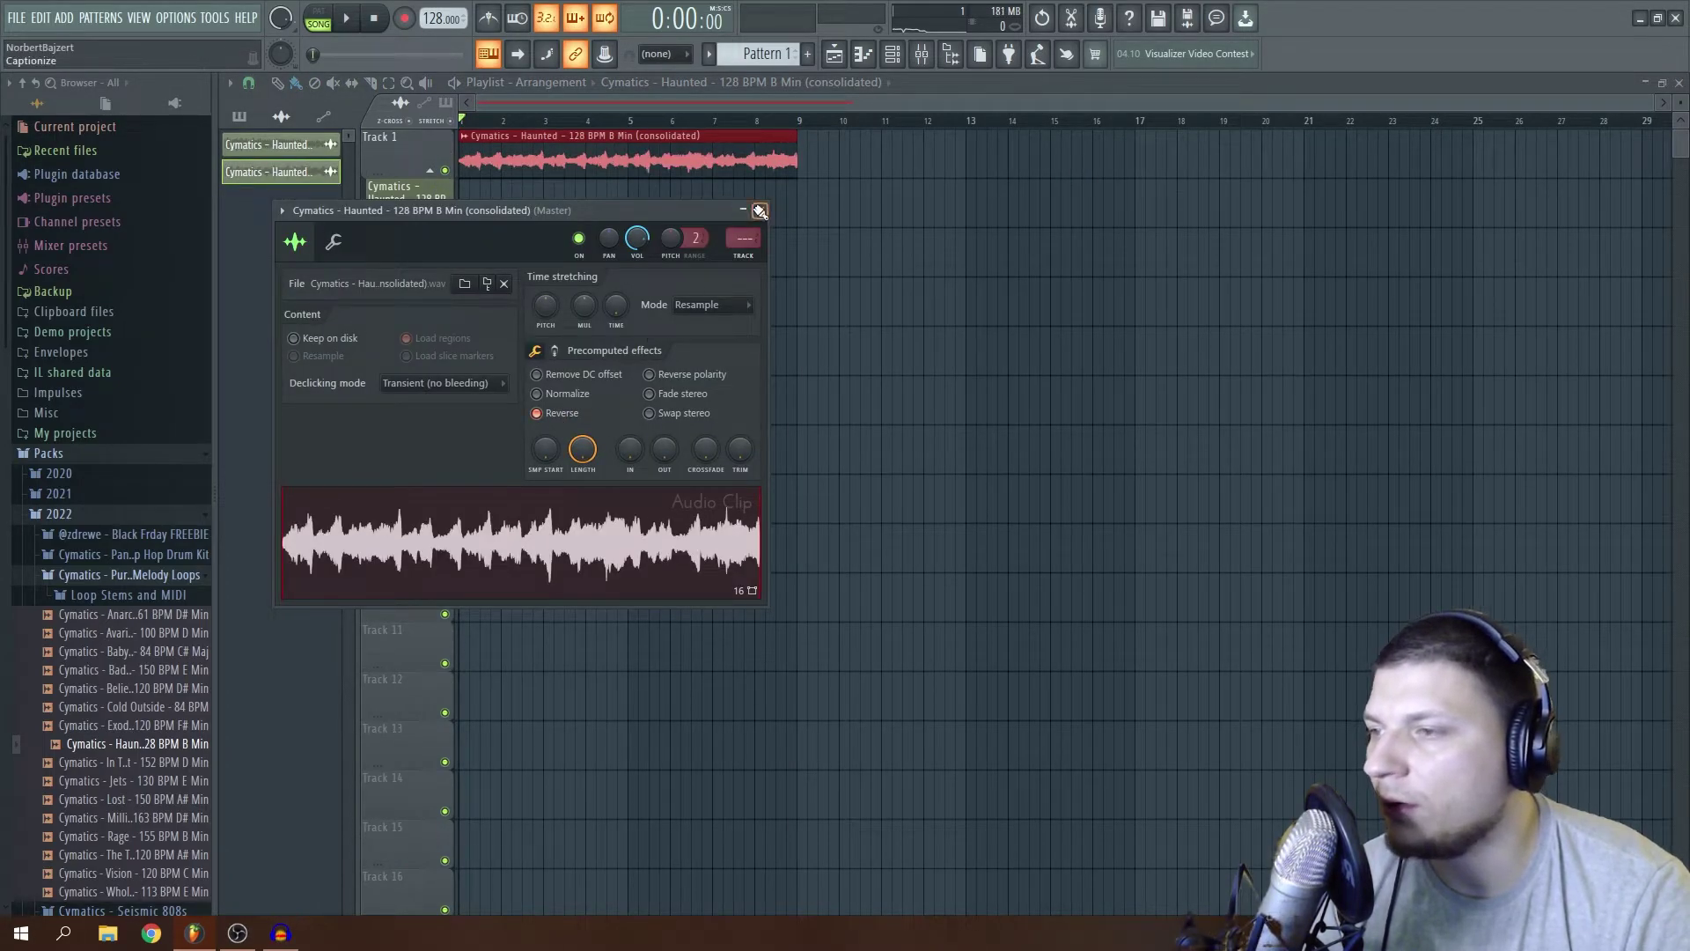
pyautogui.click(759, 211)
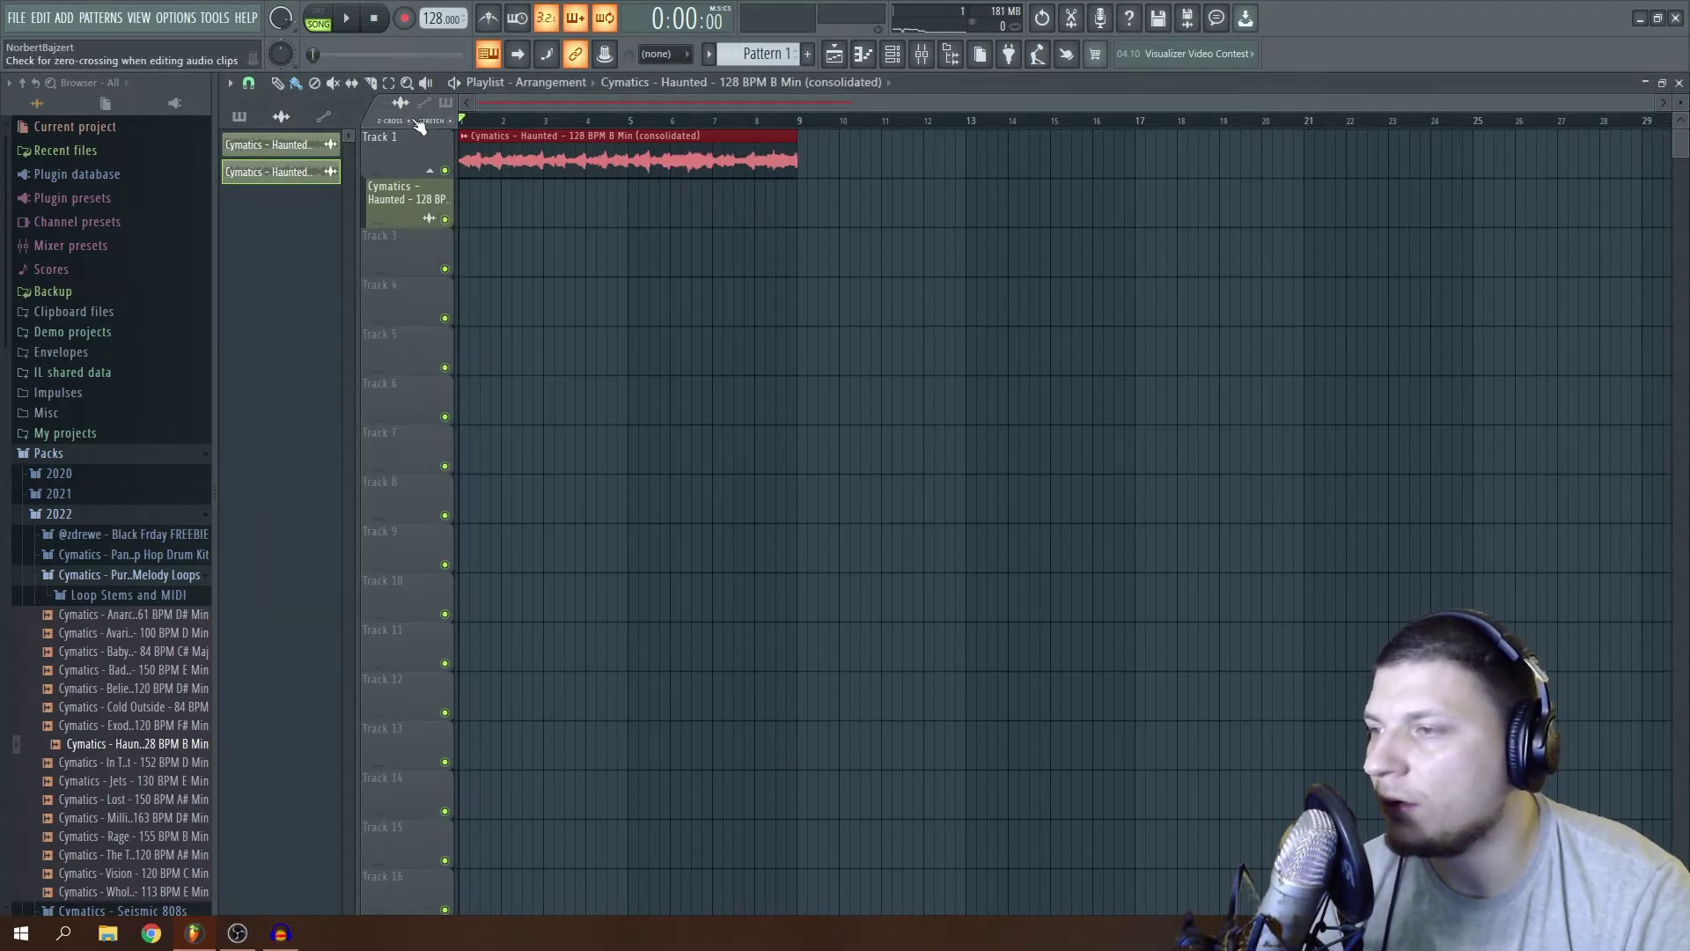
# Slice the reversed clip into four two-bar pieces and arrange them in opposite order on Track 3.
pyautogui.click(714, 159)
pyautogui.moveTo(632, 208); pyautogui.dragTo(550, 204)
pyautogui.moveTo(732, 158); pyautogui.dragTo(619, 265)
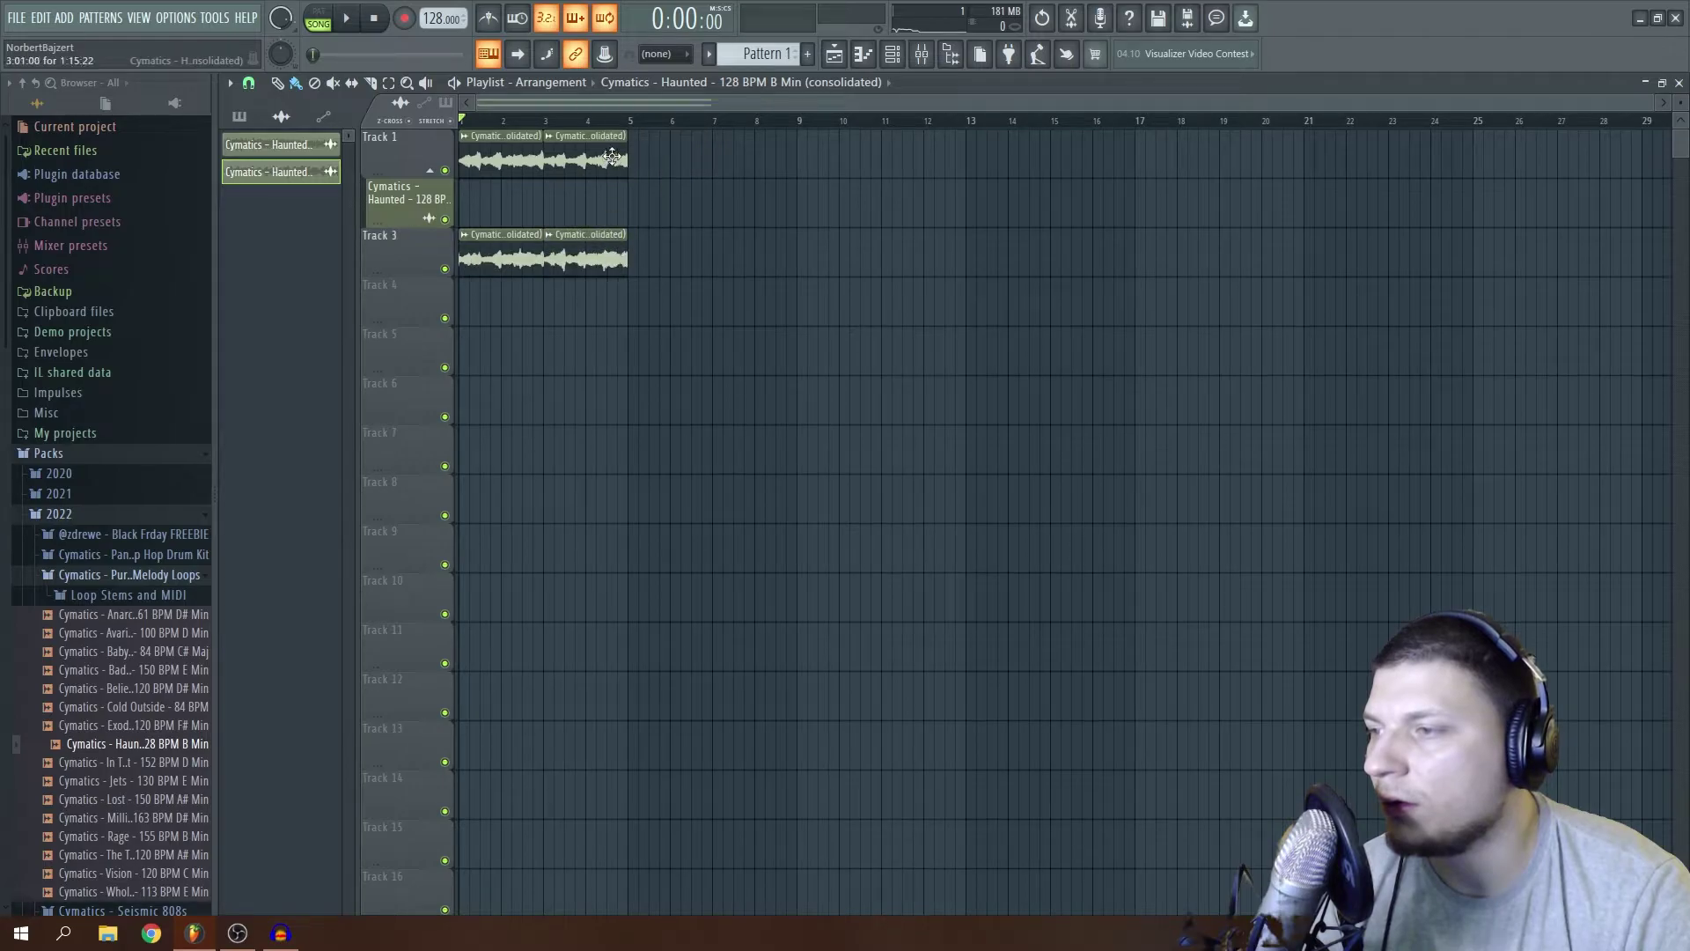
pyautogui.moveTo(612, 156); pyautogui.dragTo(683, 267)
pyautogui.moveTo(547, 160); pyautogui.dragTo(766, 279)
# Place the original Haunted loop on Track 1, trim it to bar 9, and lower its volume to about 34% while auditioning both tracks.
pyautogui.moveTo(273, 144); pyautogui.dragTo(459, 155)
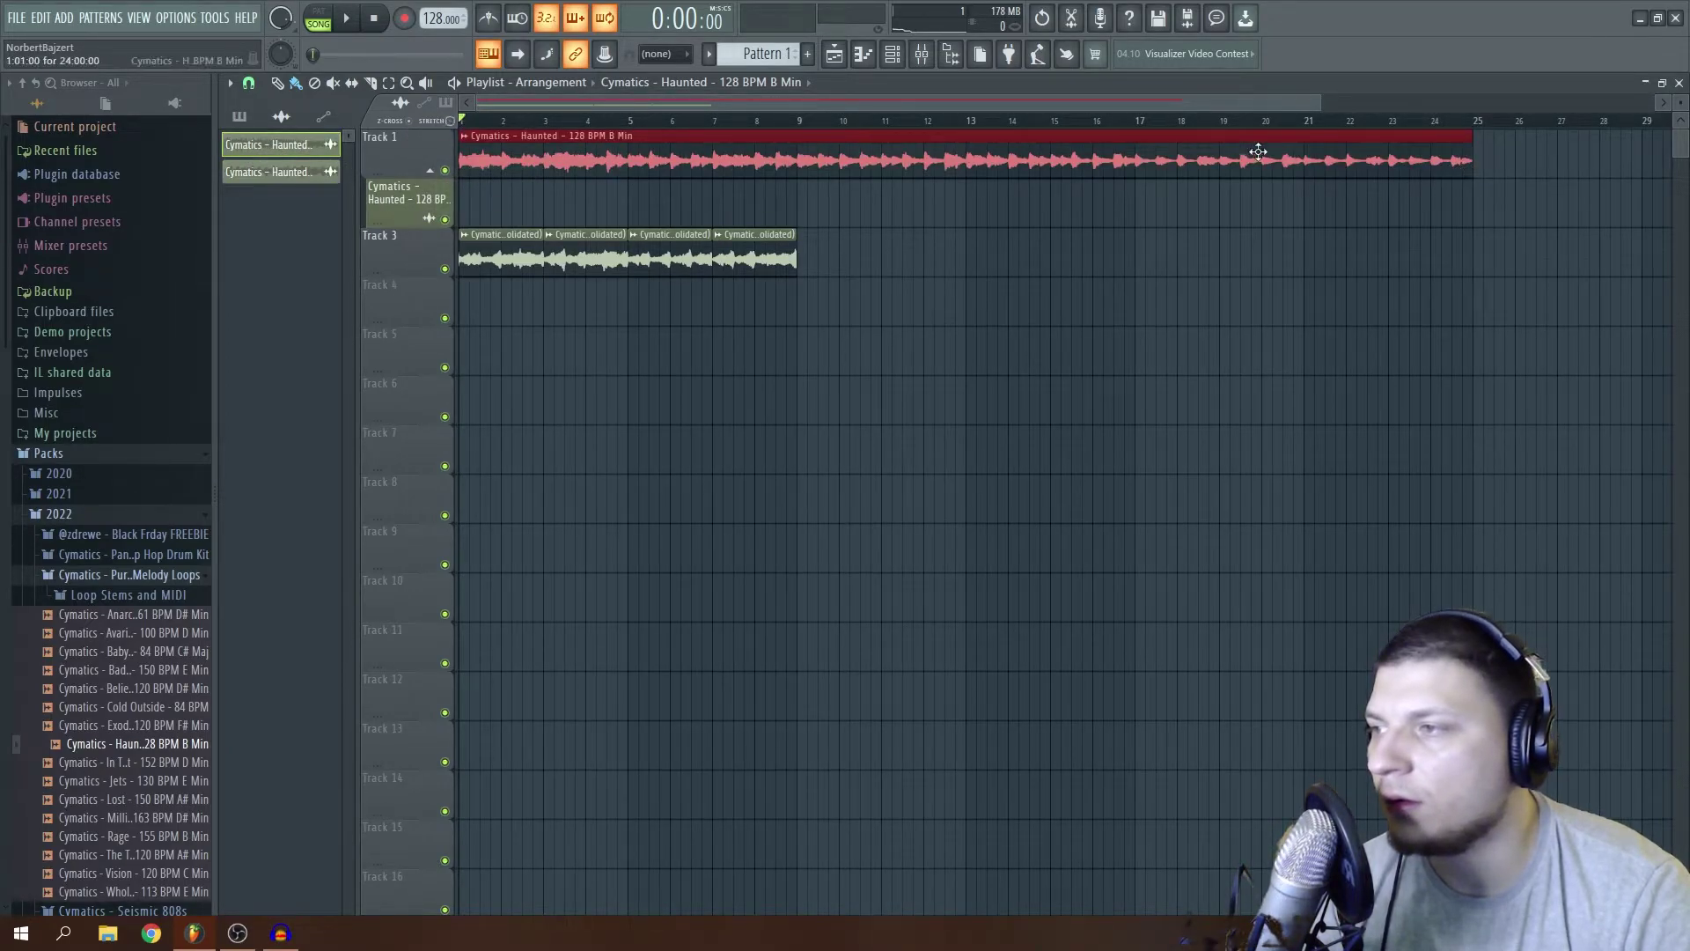
pyautogui.moveTo(1472, 166); pyautogui.dragTo(844, 157)
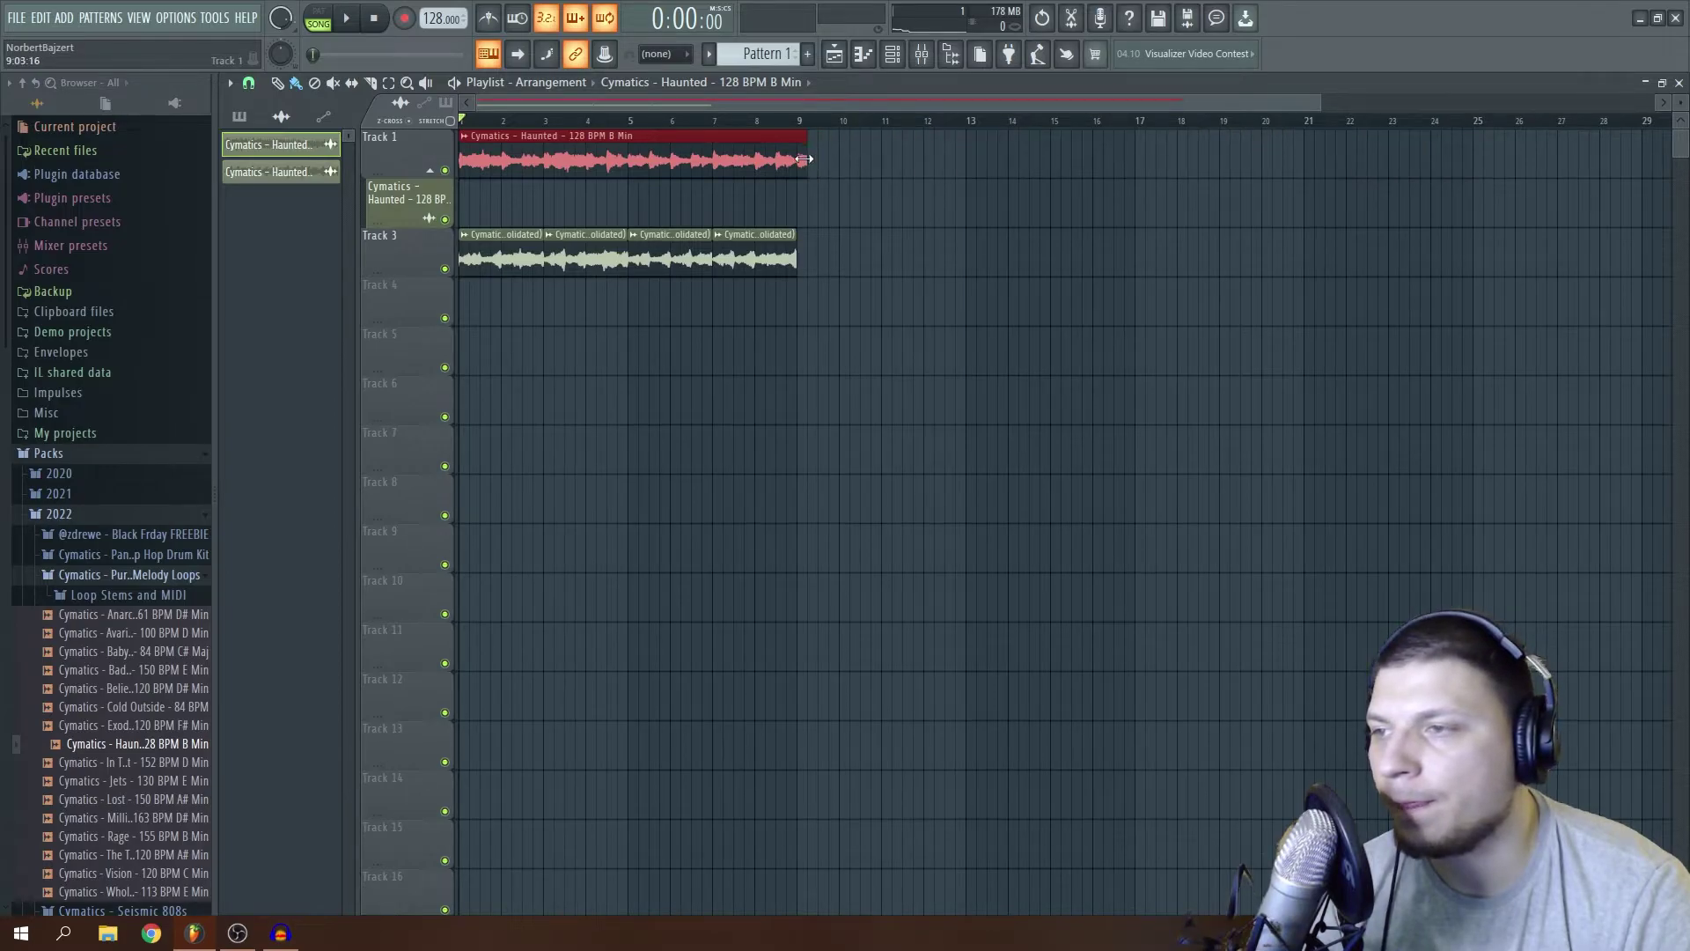
pyautogui.press('space')
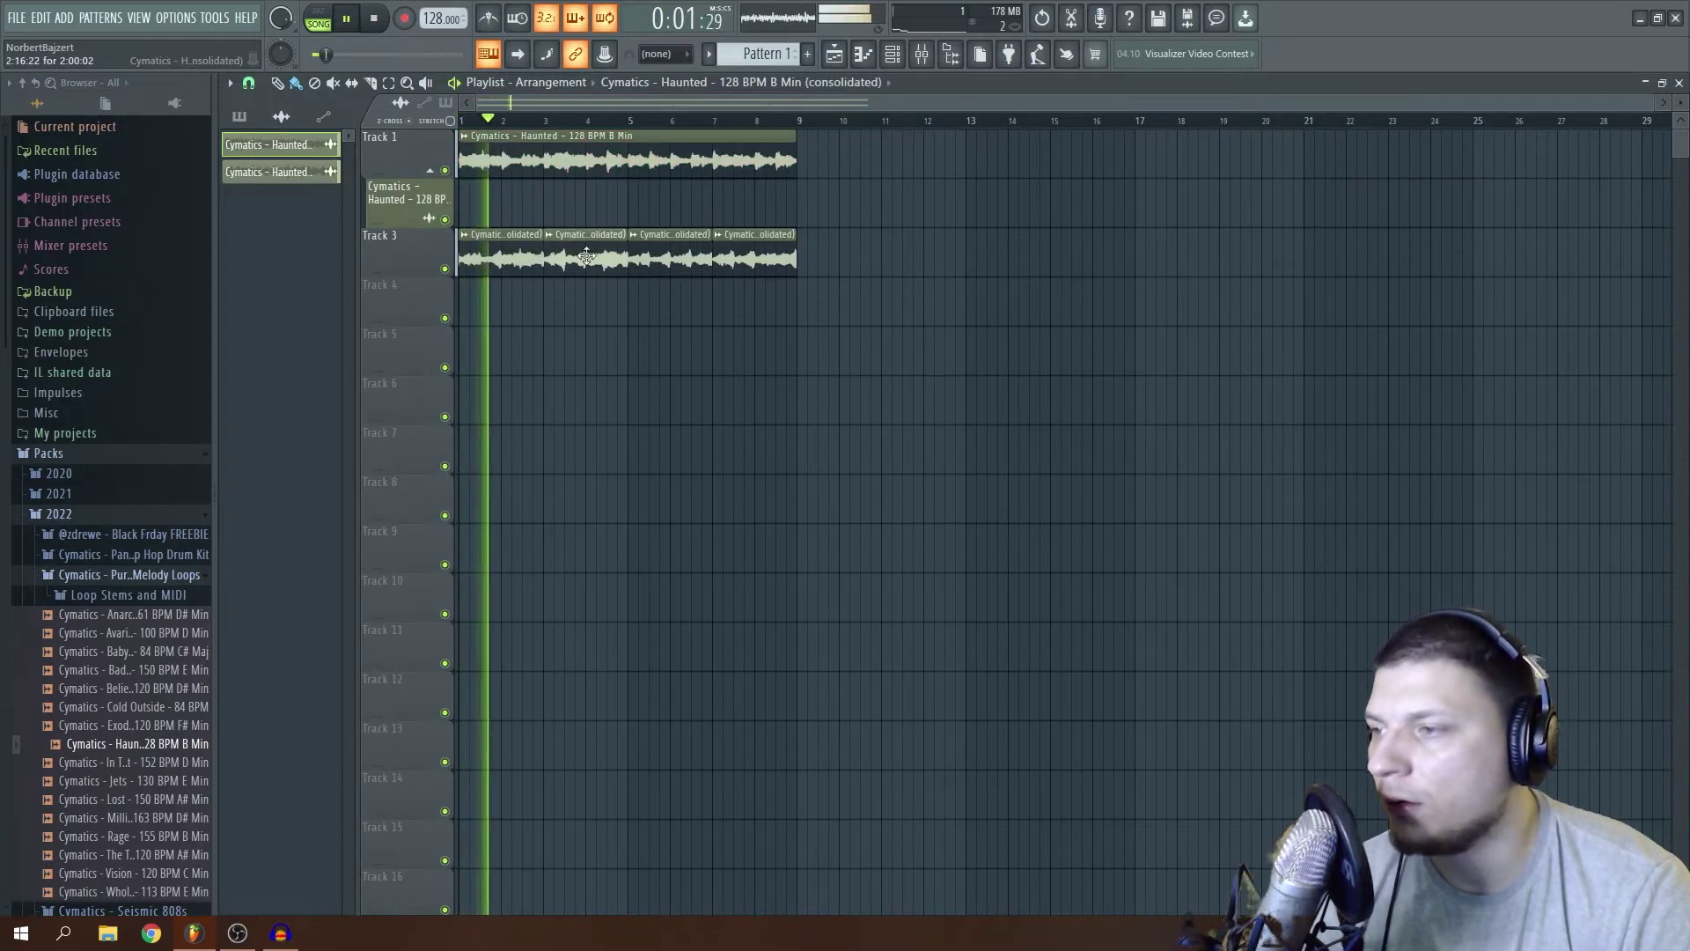
pyautogui.doubleClick(627, 250)
pyautogui.moveTo(634, 241)
pyautogui.mouseDown()
pyautogui.moveTo(634, 264)
pyautogui.moveTo(614, 224)
pyautogui.mouseUp()
pyautogui.doubleClick(630, 169)
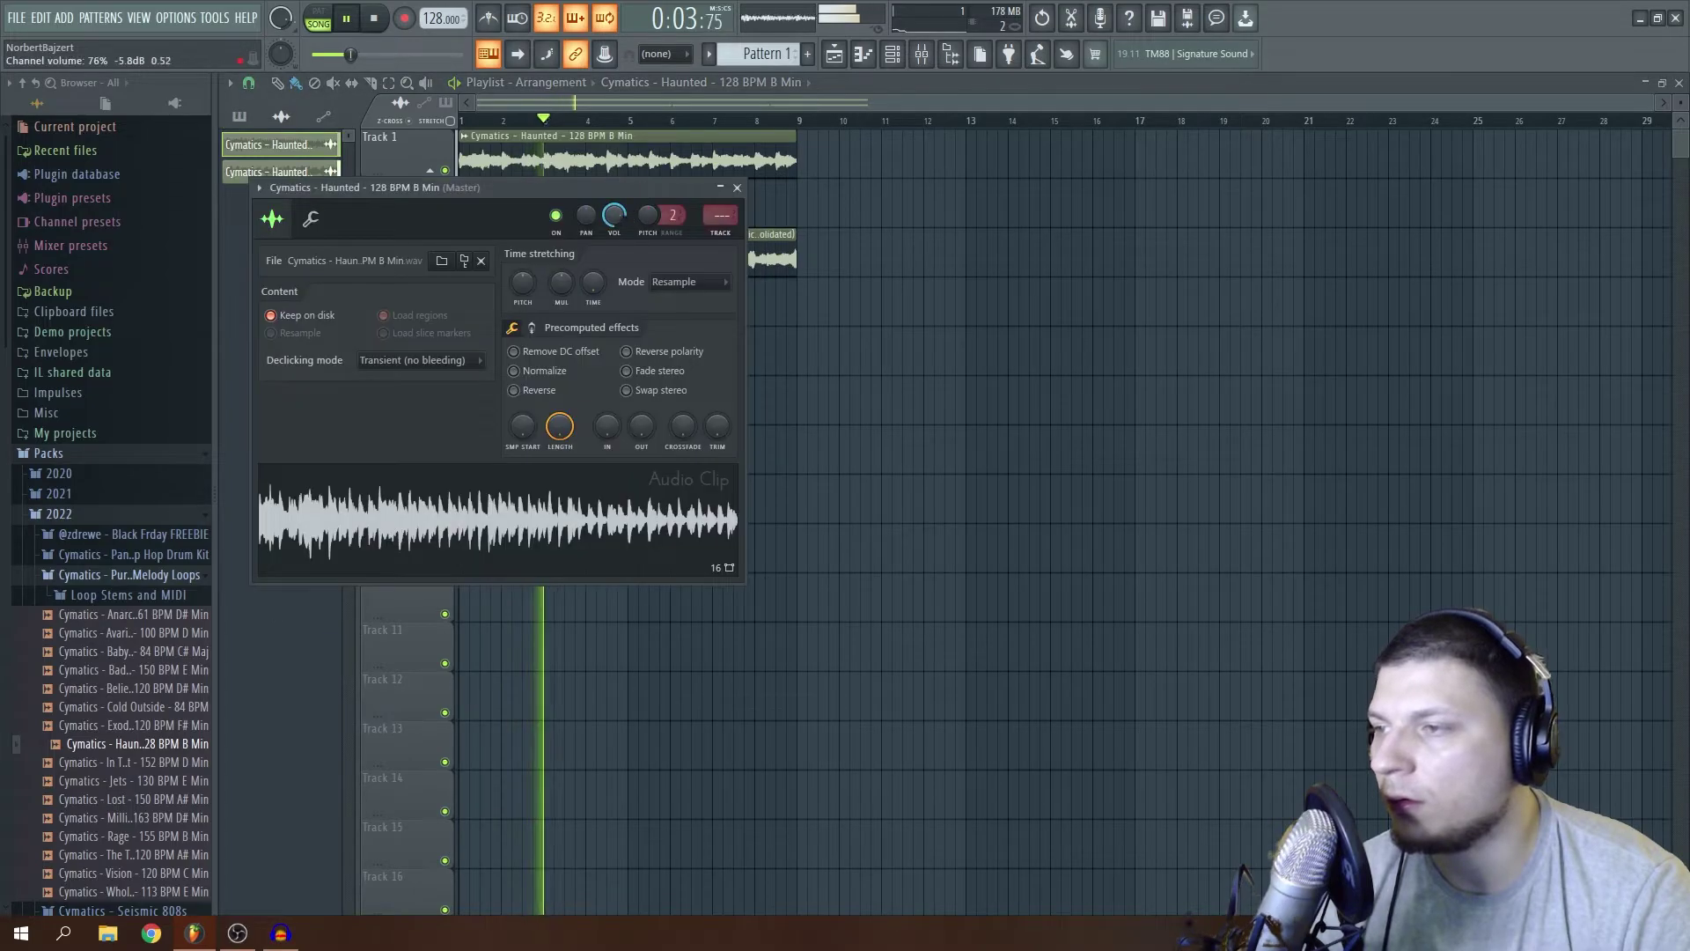
pyautogui.click(738, 188)
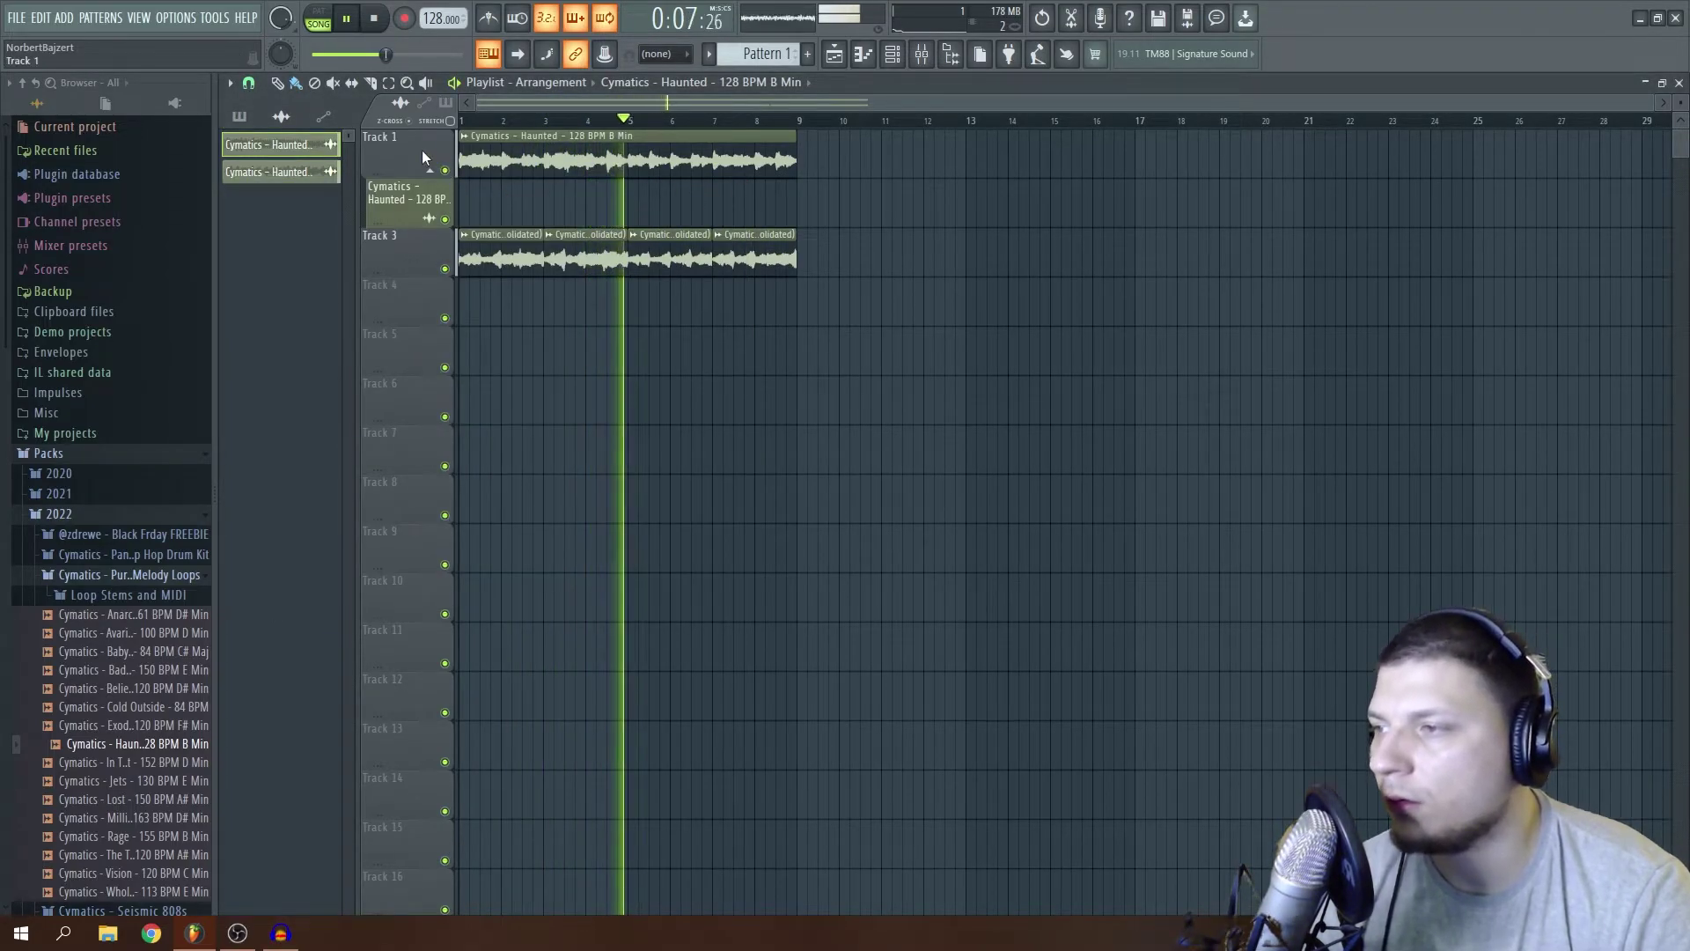
pyautogui.press('space')
# Set the original Haunted loop's time-stretching mode to Stretch, adjust its pitch shift and close its settings.
pyautogui.doubleClick(487, 144)
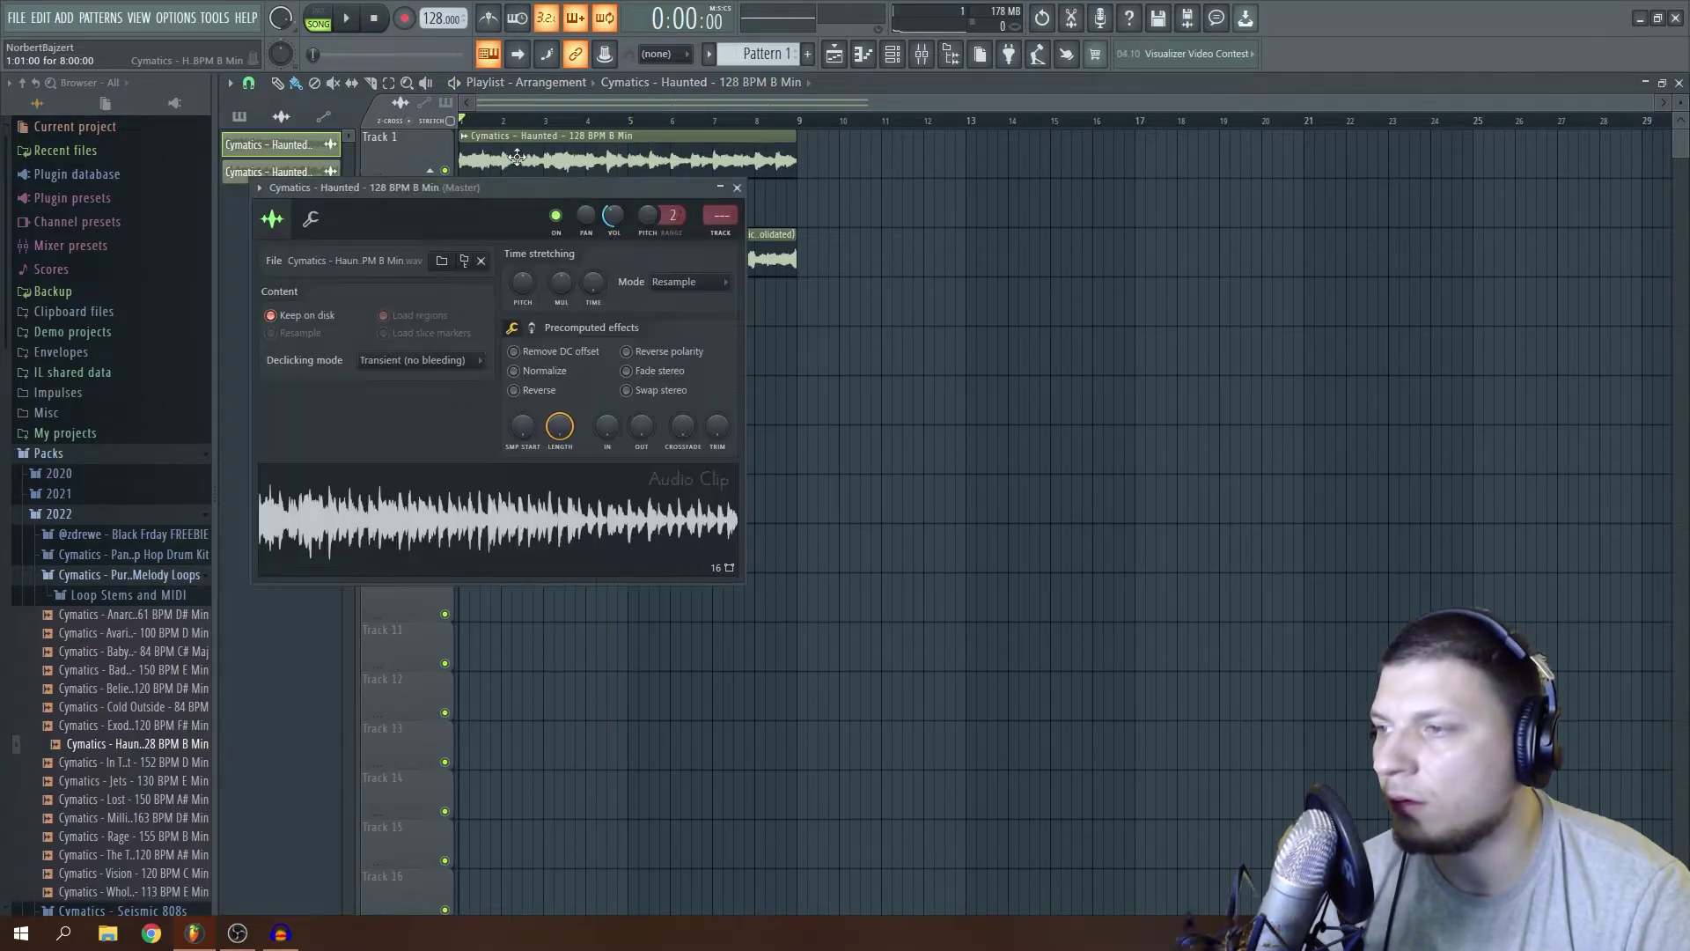
pyautogui.click(676, 284)
pyautogui.click(680, 327)
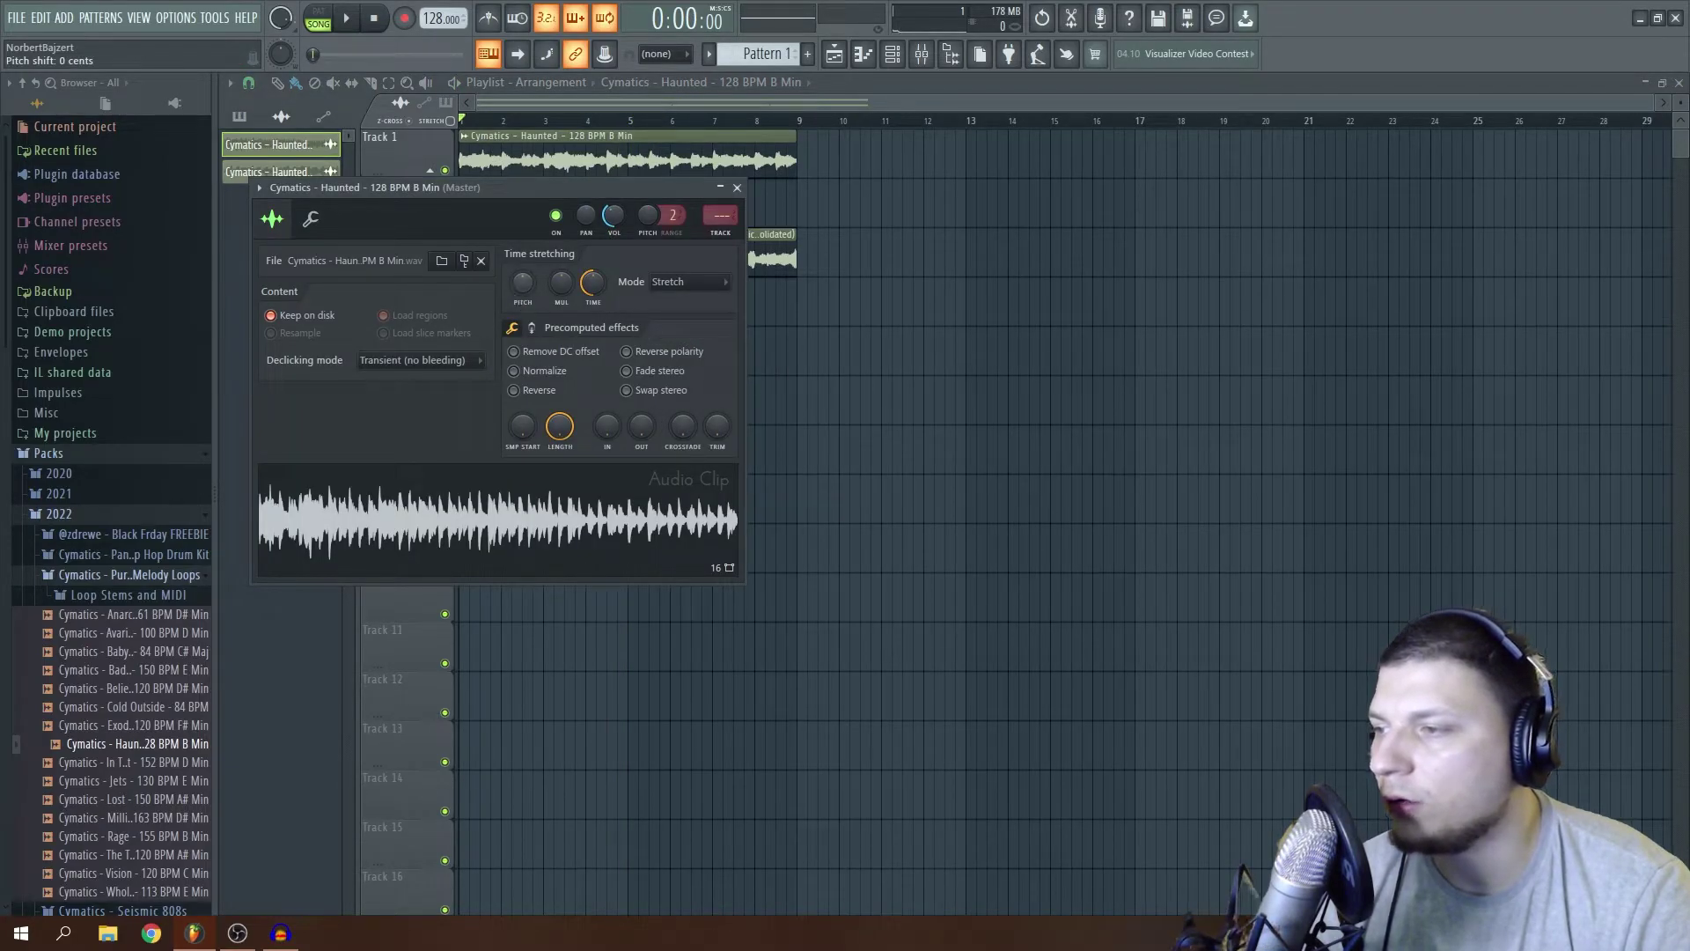
pyautogui.click(738, 188)
pyautogui.doubleClick(623, 154)
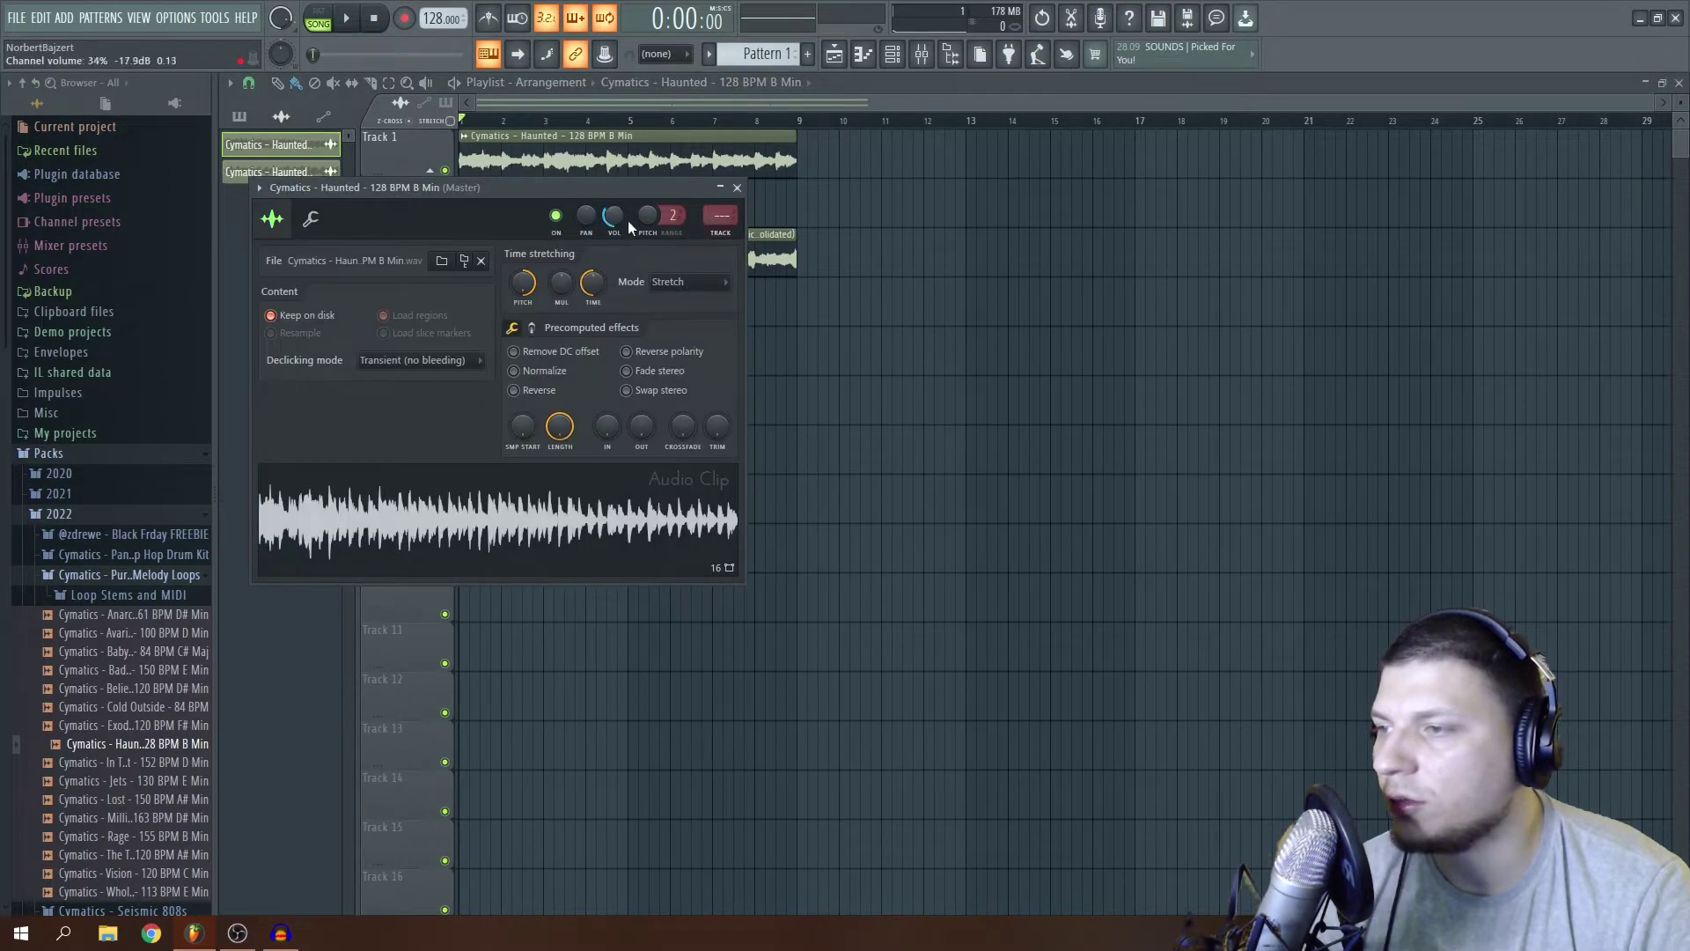
pyautogui.click(737, 187)
# Consolidate Track 3 from the track start and delete the muted slices from Track 4.
pyautogui.rightClick(429, 232)
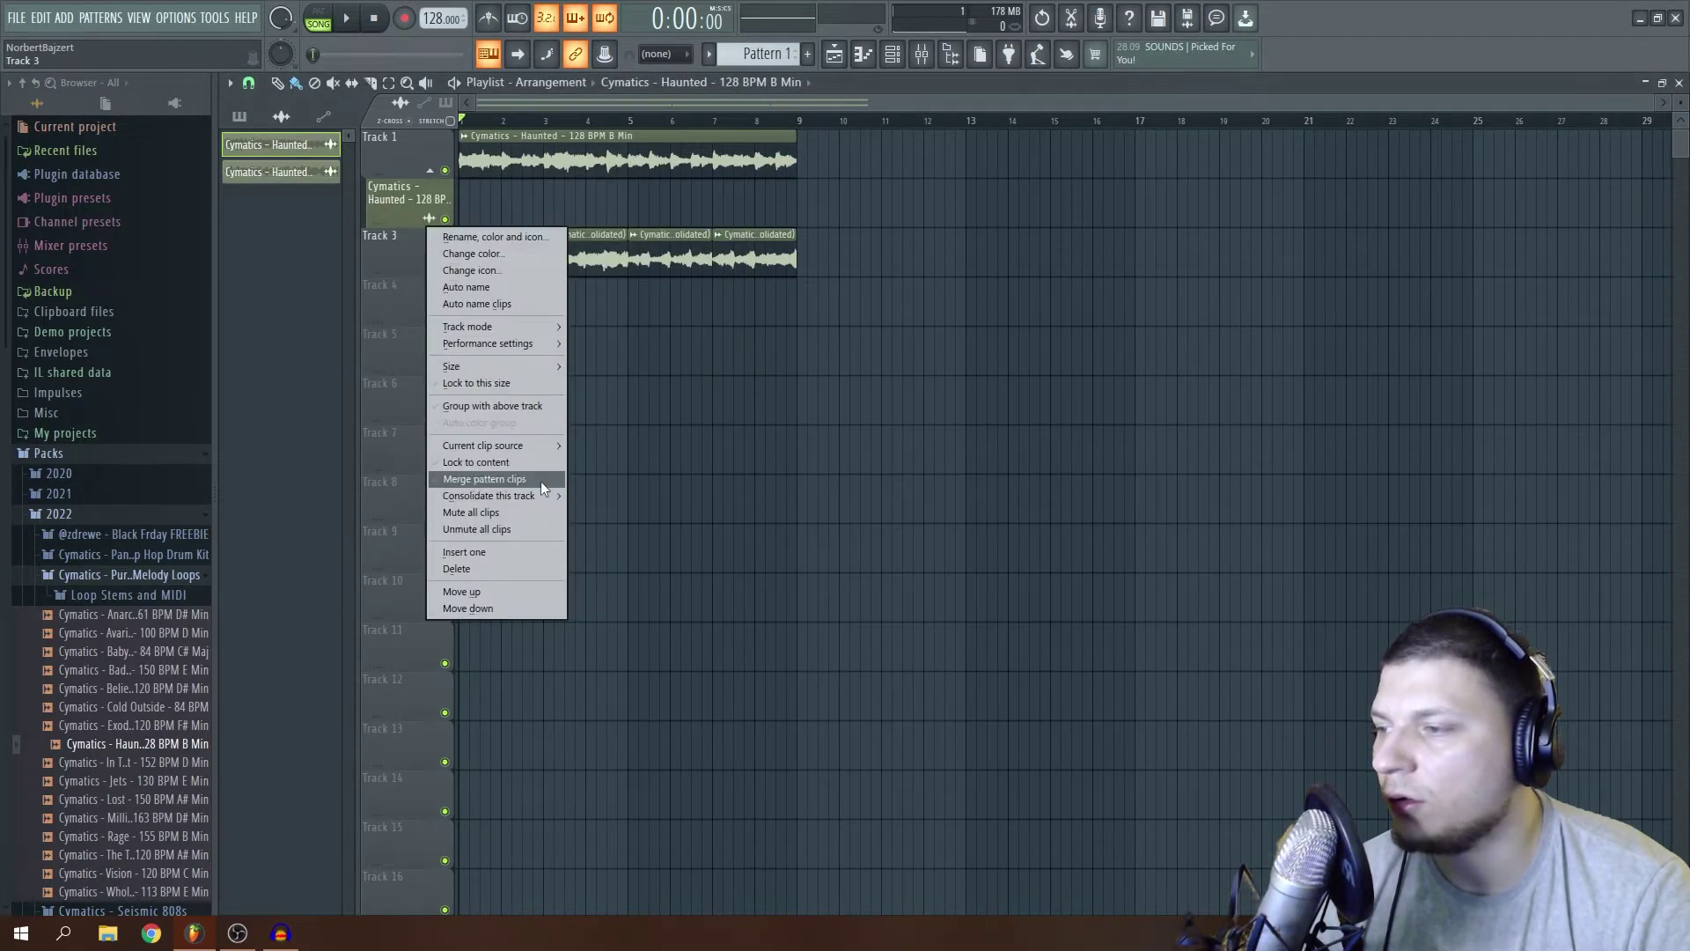
pyautogui.click(599, 497)
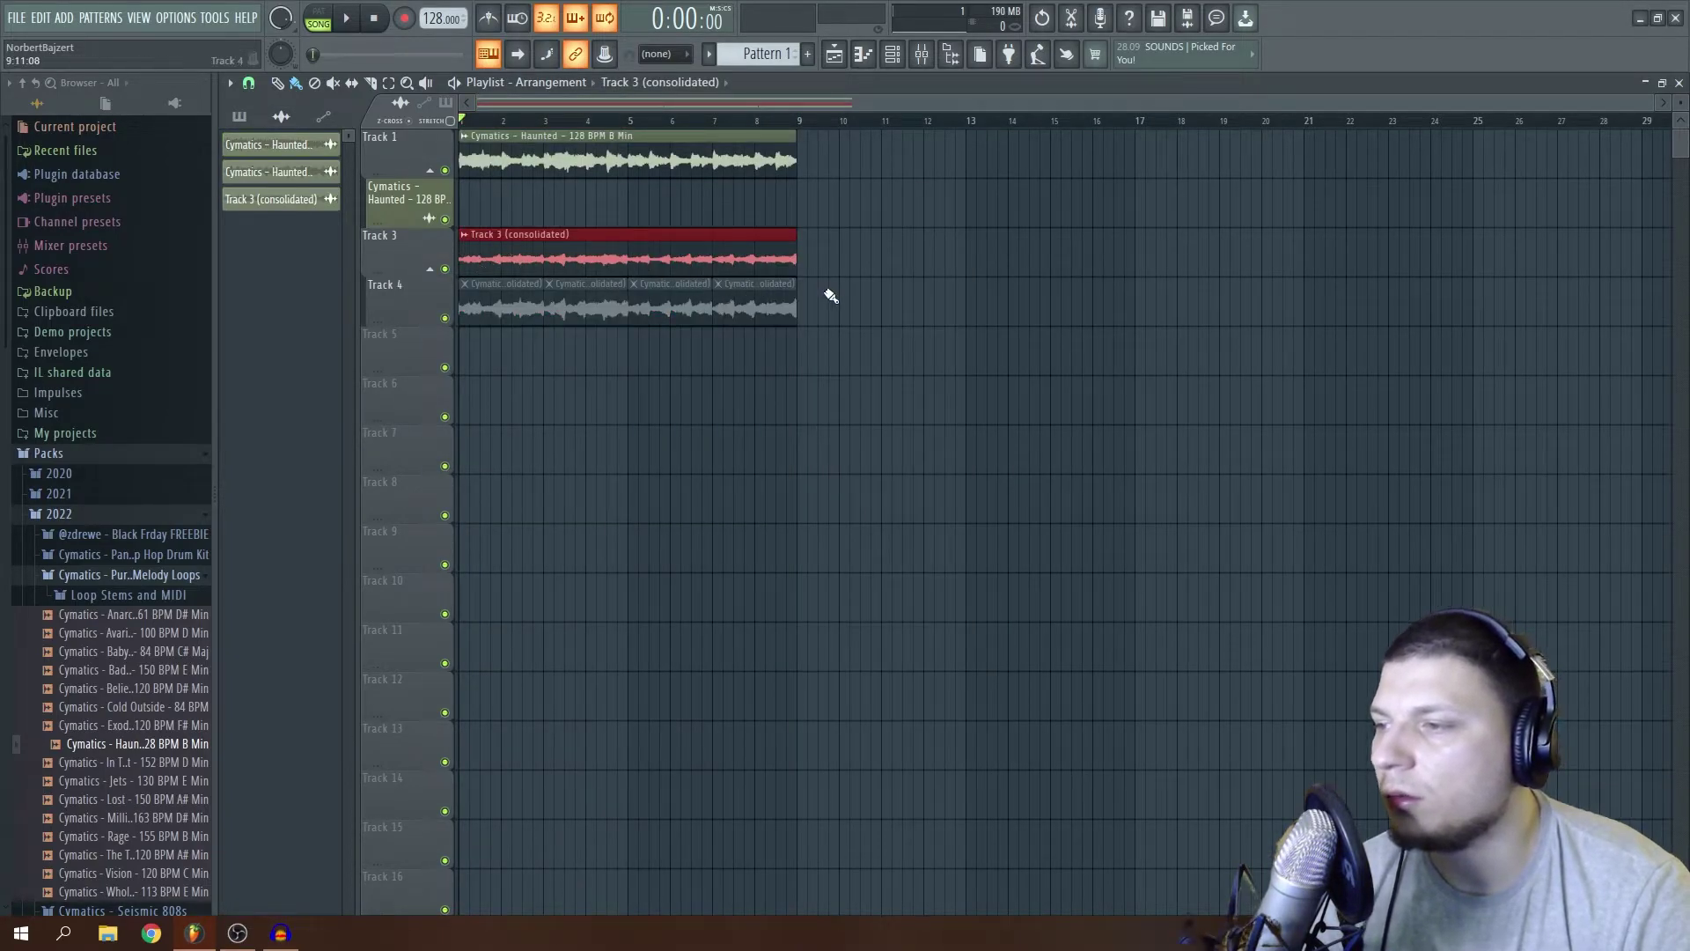
pyautogui.moveTo(826, 290); pyautogui.dragTo(453, 291)
# Select the Stretch time-stretching mode for both the consolidated Track 3 clip and the original loop on Track 1.
pyautogui.doubleClick(553, 253)
pyautogui.click(723, 329)
pyautogui.click(723, 363)
pyautogui.click(727, 329)
pyautogui.click(728, 380)
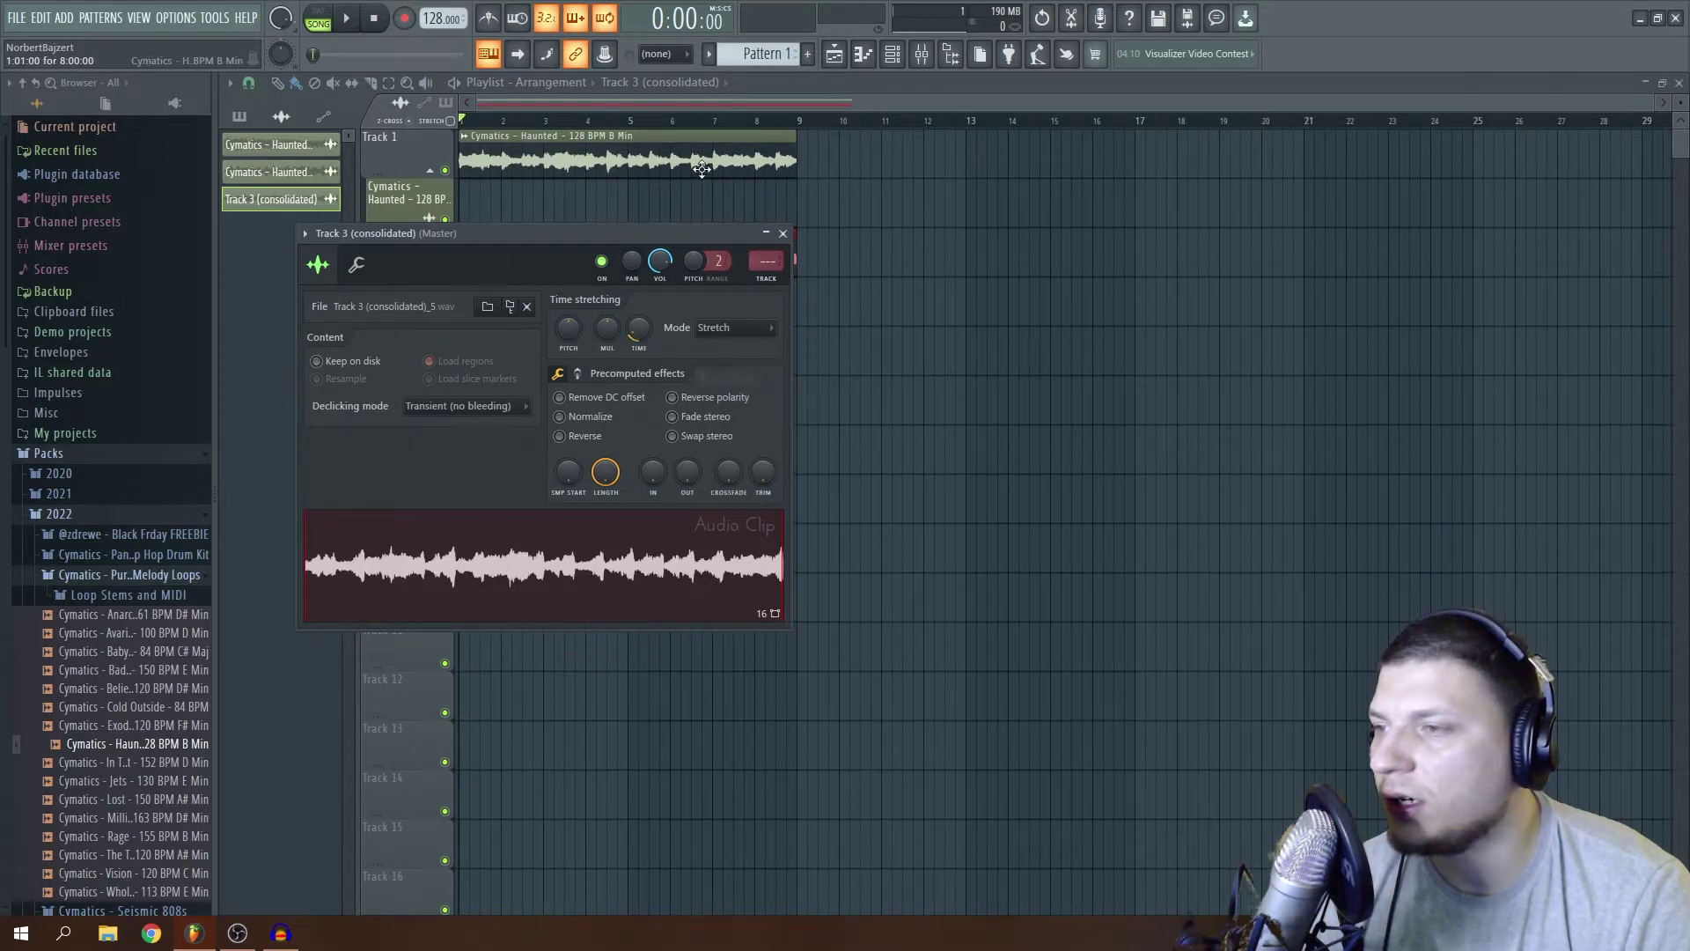
pyautogui.doubleClick(727, 162)
pyautogui.click(680, 284)
pyautogui.click(680, 332)
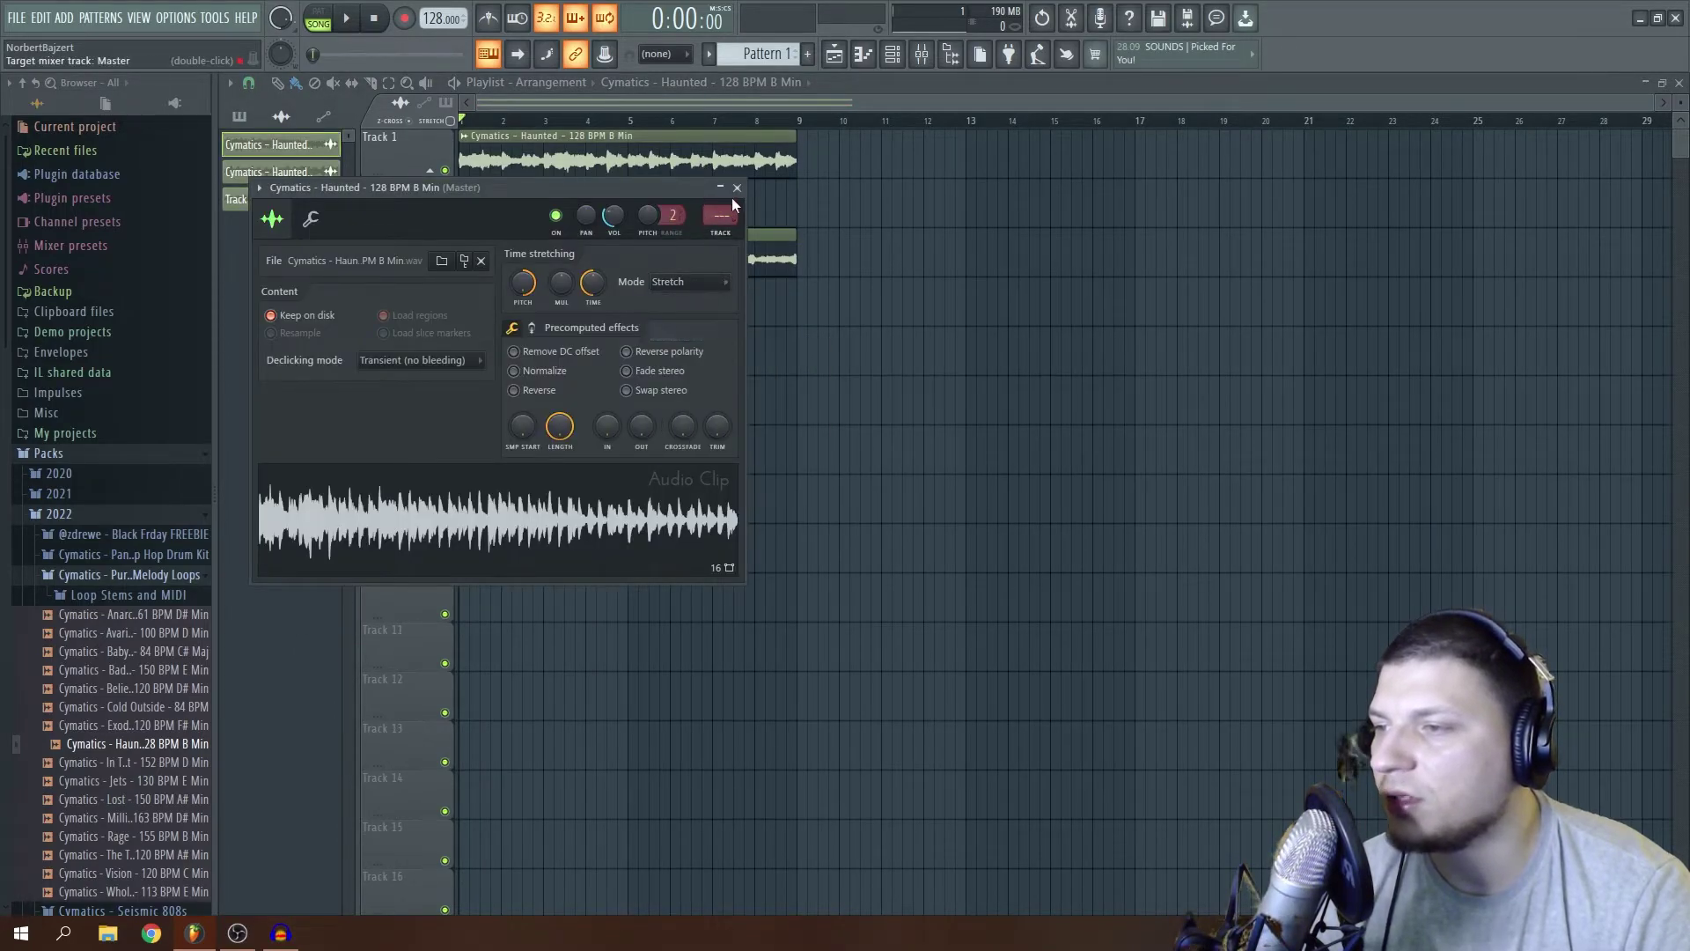
pyautogui.click(737, 187)
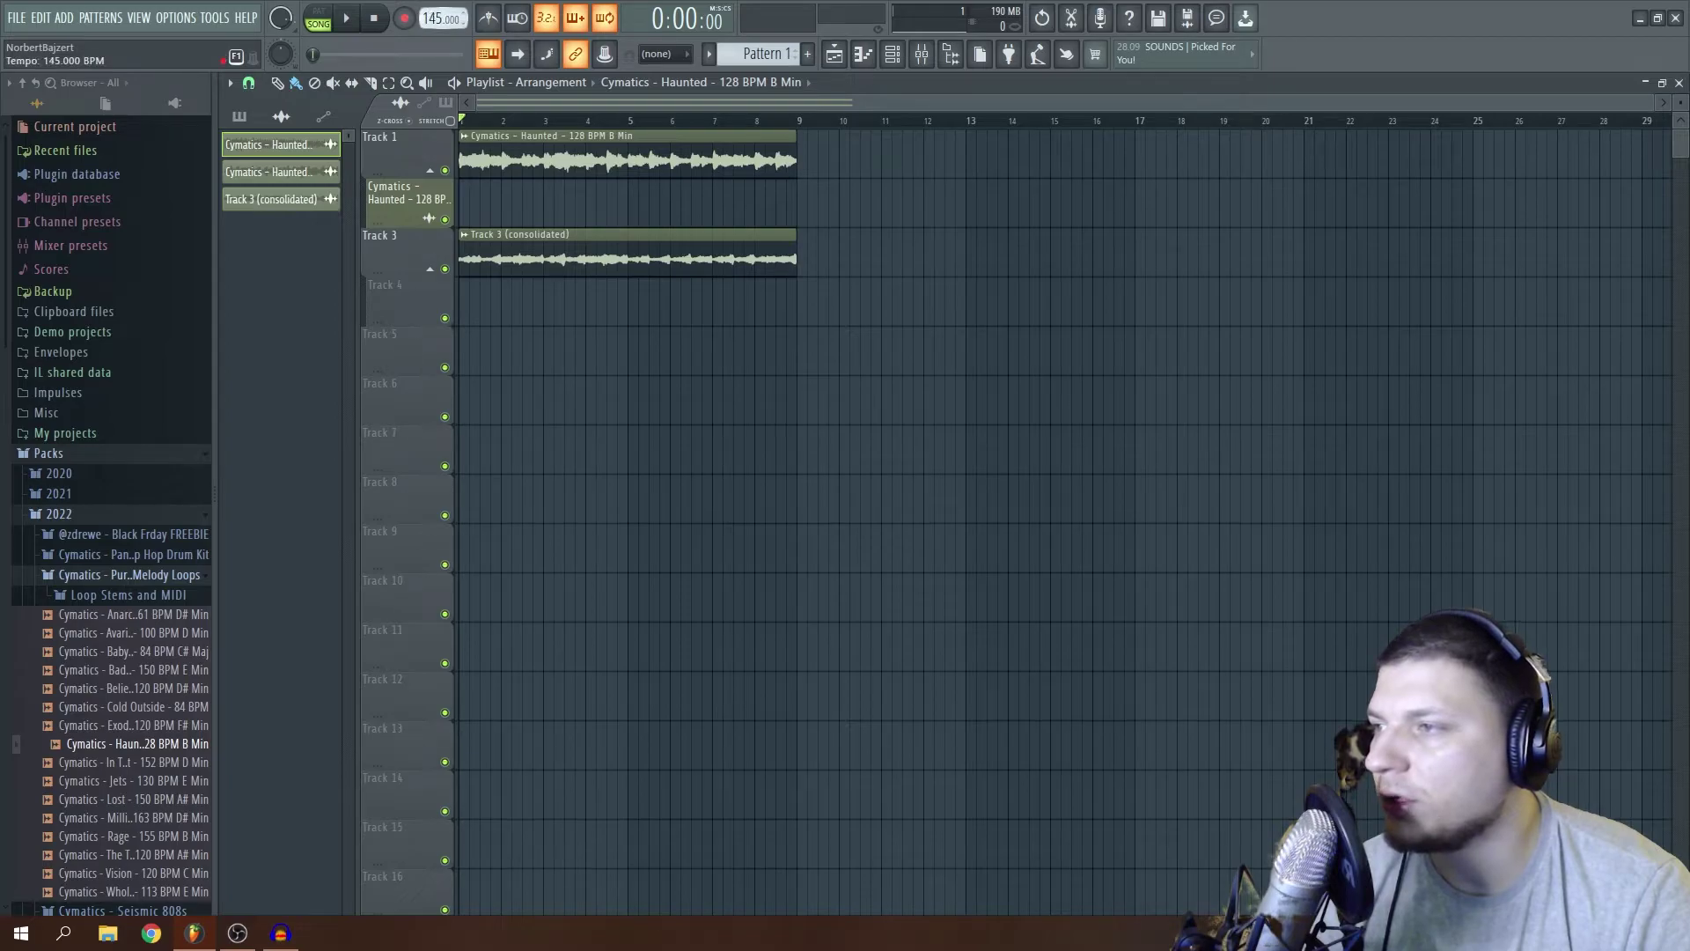
# Set the project tempo to 145 BPM, play the arrangement, and move the consolidated Track 3 clip up to Track 2.
pyautogui.press('space')
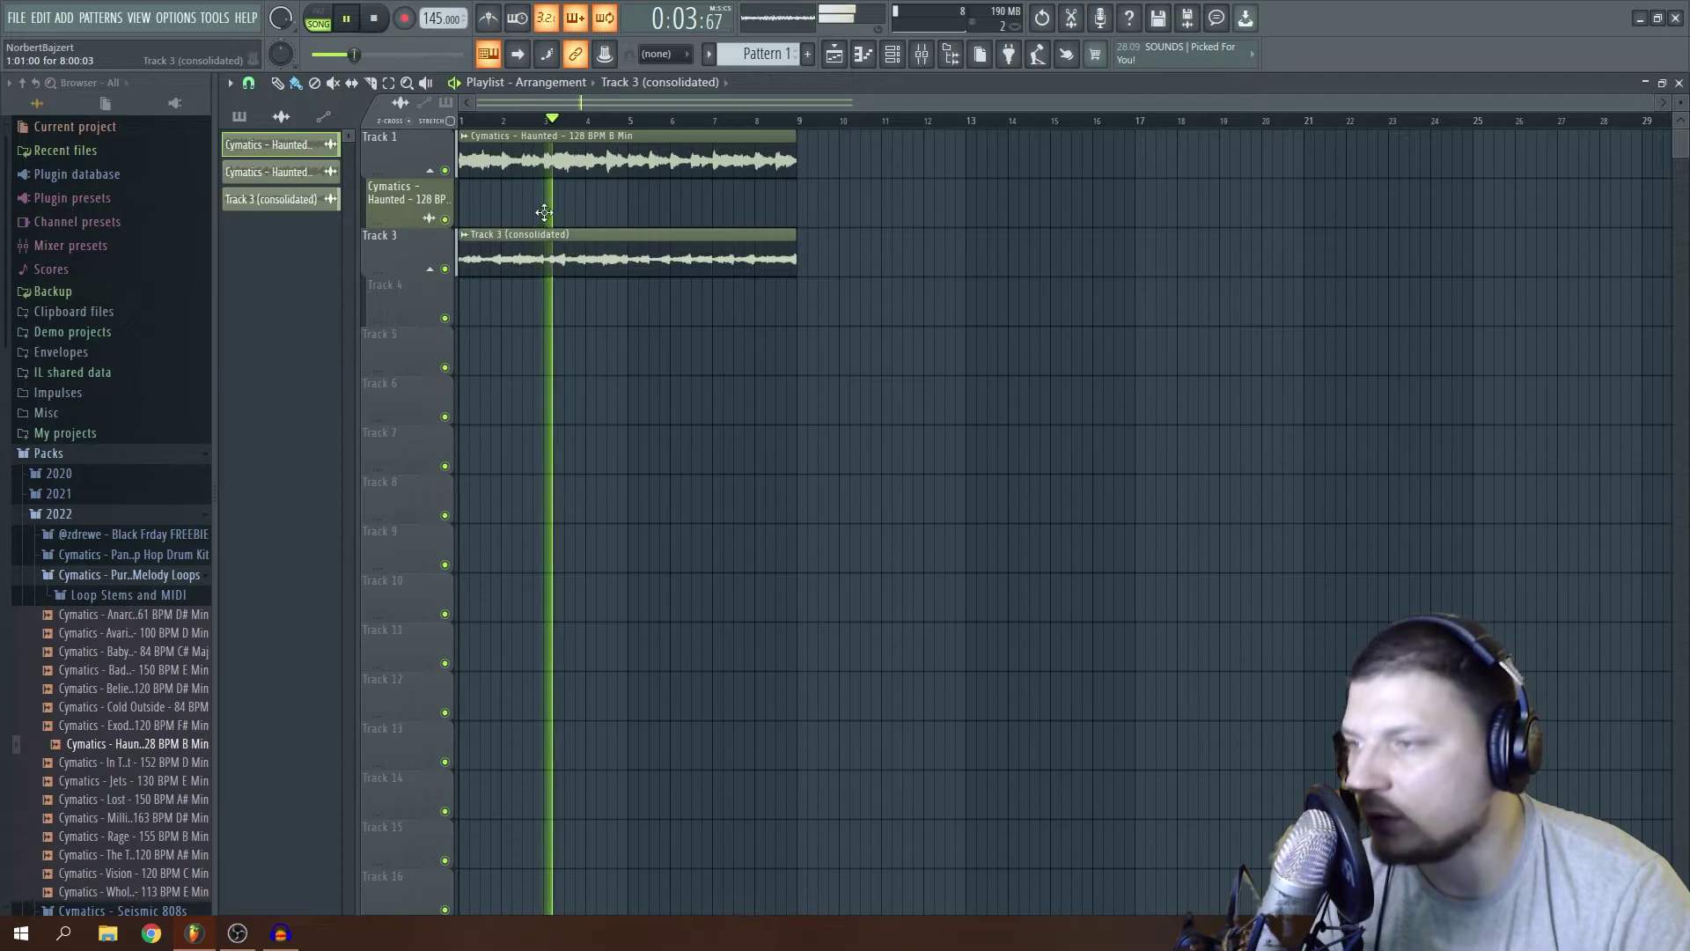
pyautogui.moveTo(547, 215); pyautogui.dragTo(540, 199)
pyautogui.doubleClick(623, 158)
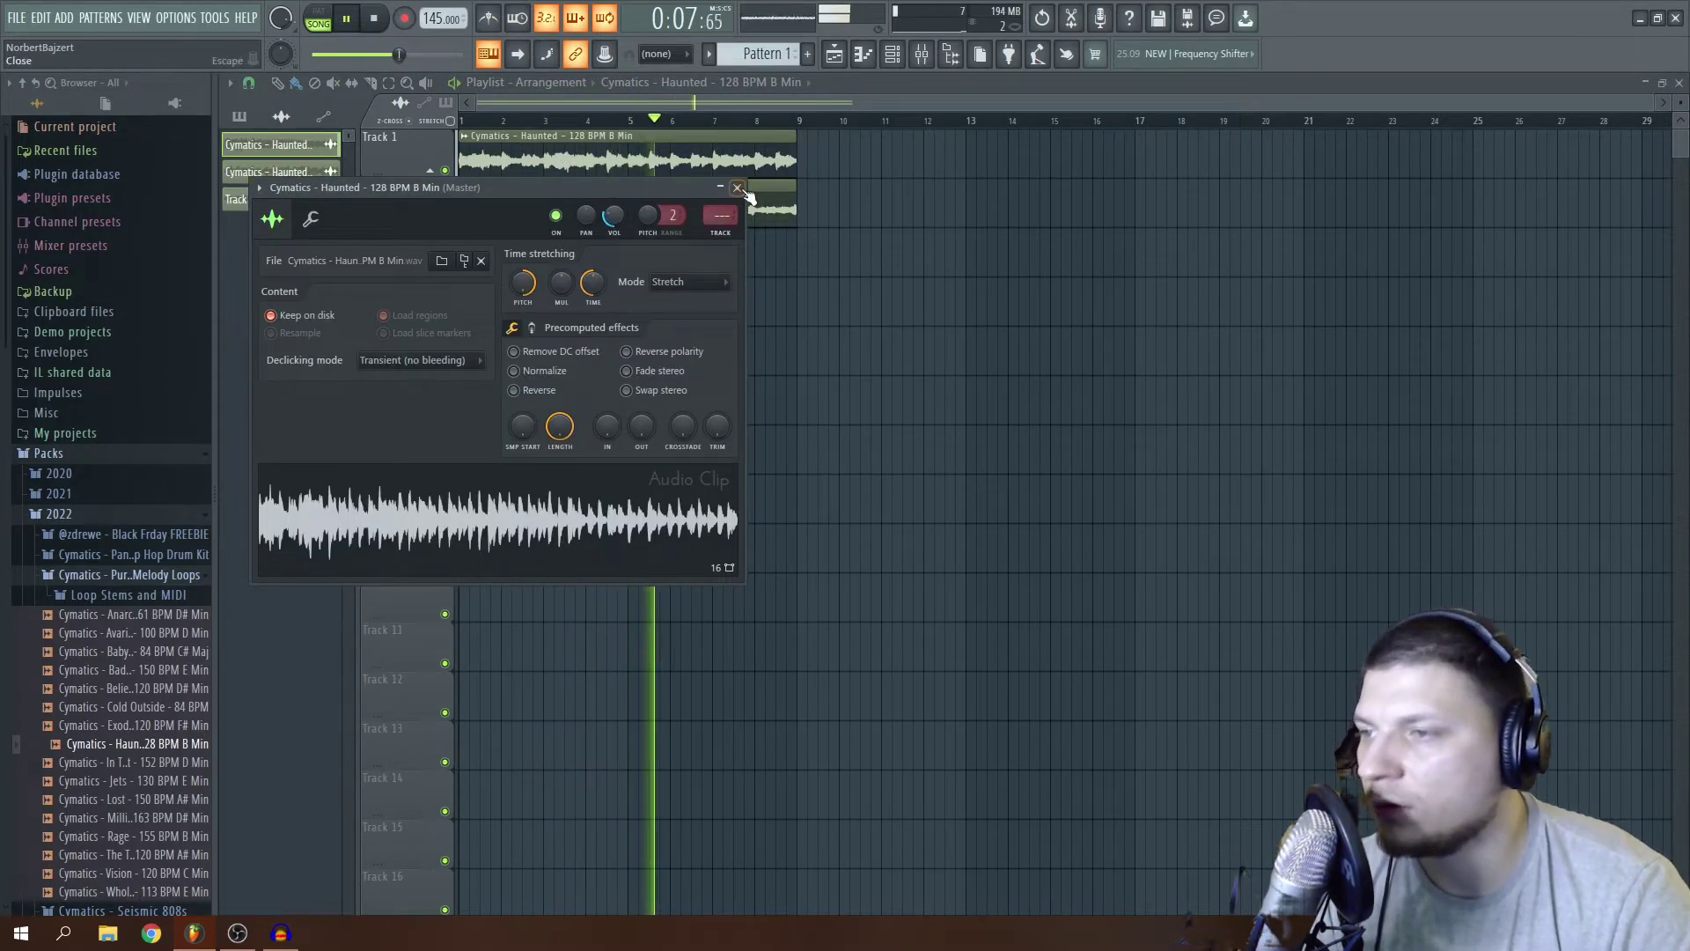
pyautogui.click(740, 189)
# Set the consolidated Track 3 clip's pitch shift to -20 cents, close its settings and stop playback.
pyautogui.doubleClick(609, 210)
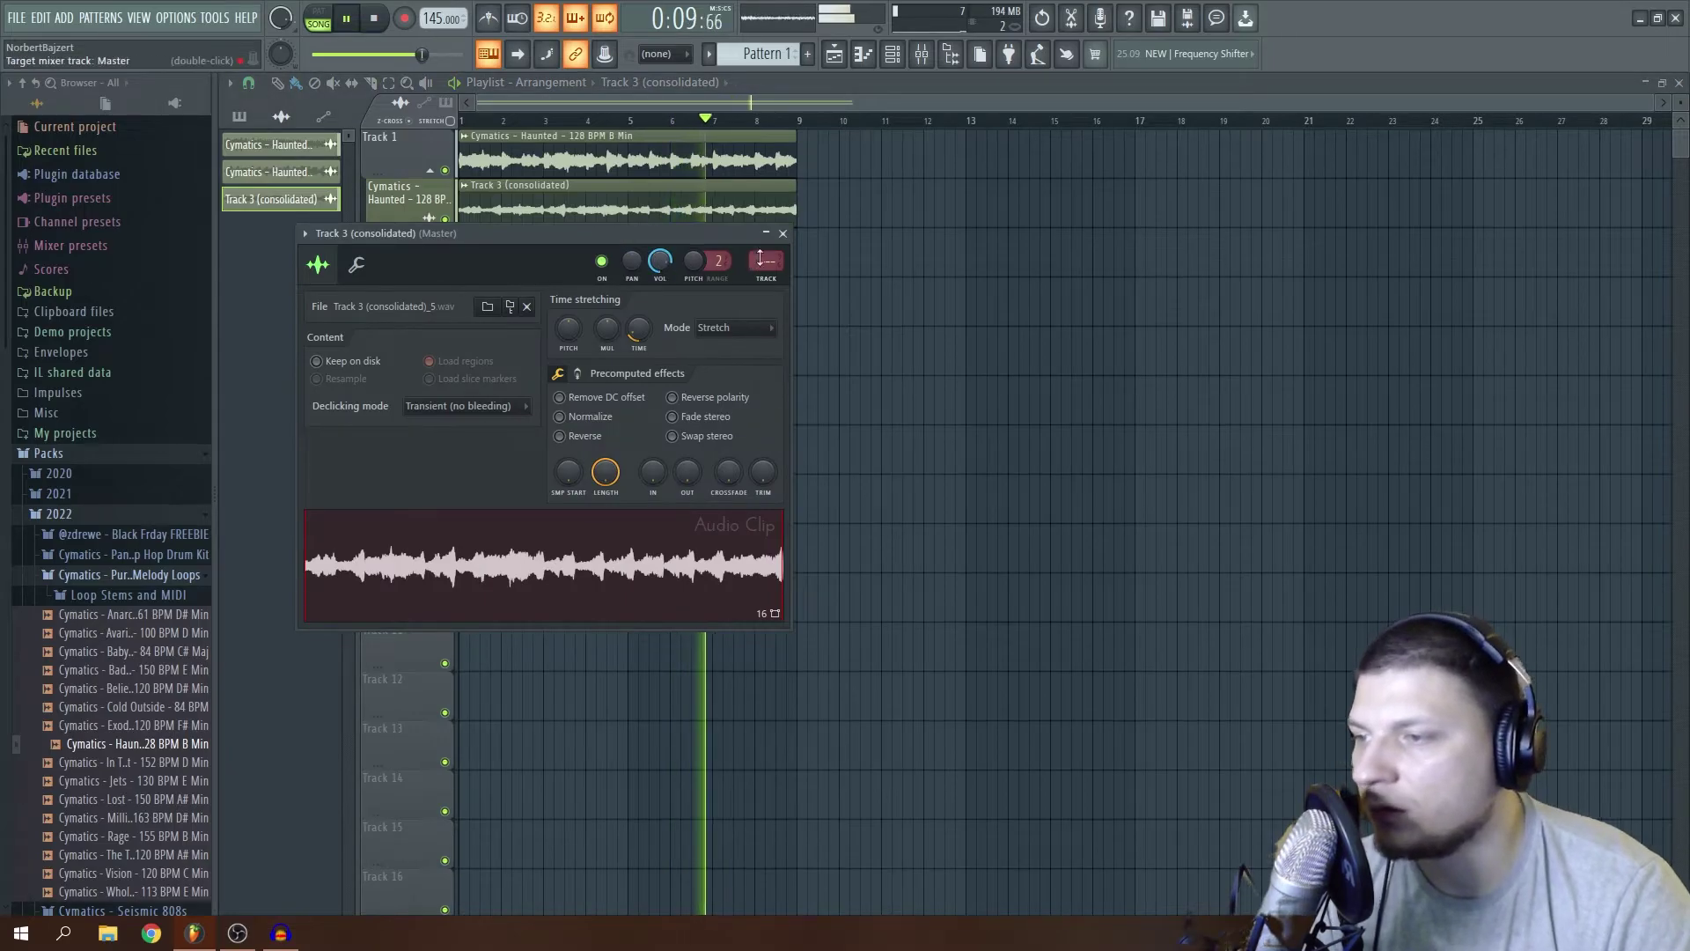
pyautogui.moveTo(569, 327)
pyautogui.mouseDown()
pyautogui.moveTo(569, 365)
pyautogui.moveTo(569, 330)
pyautogui.mouseUp()
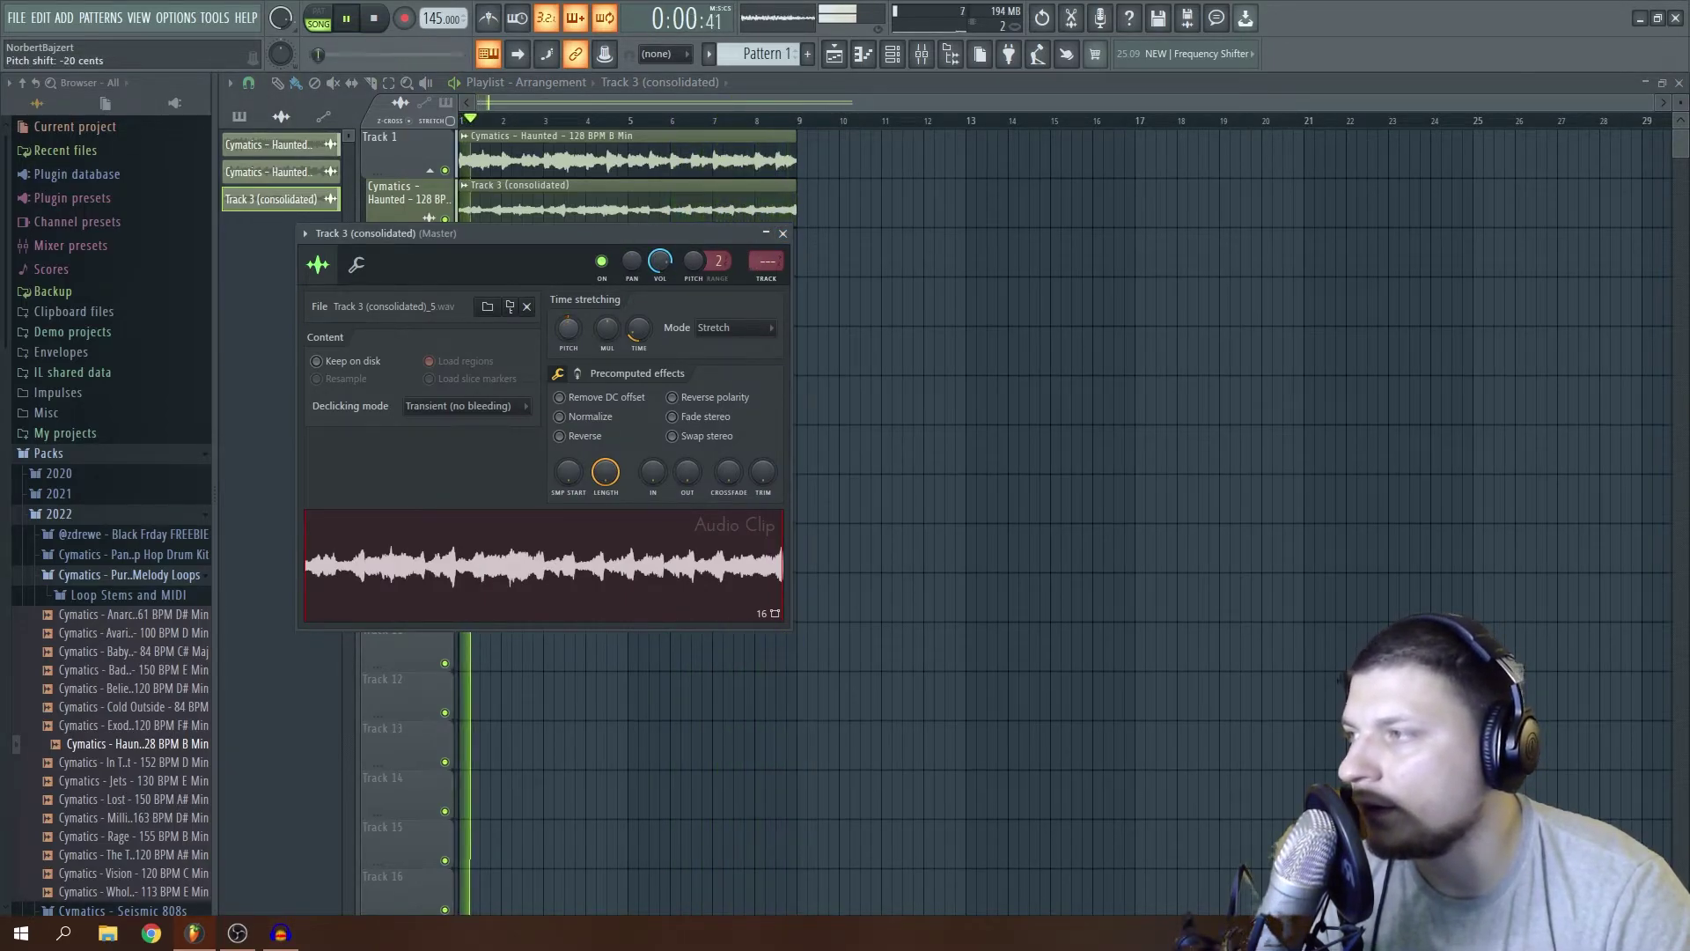
pyautogui.click(782, 233)
pyautogui.press('space')
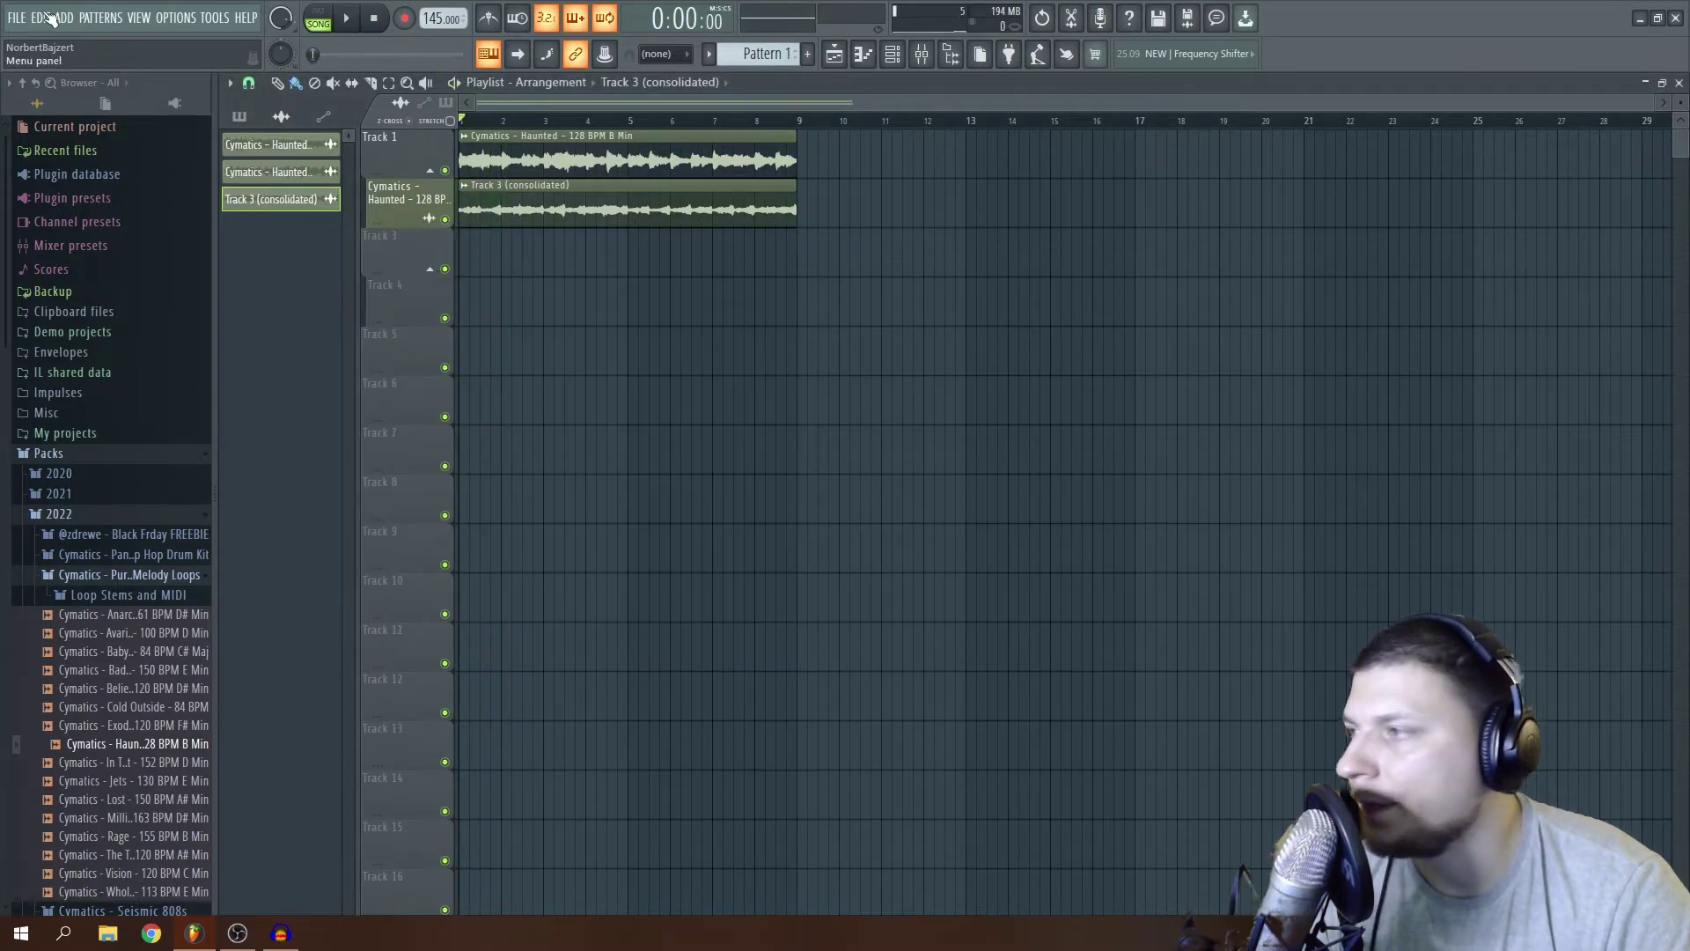
# Export the full arrangement to the desktop (Pulpit) as a WAV file named aaaaaa.
pyautogui.click(17, 17)
pyautogui.moveTo(75, 171)
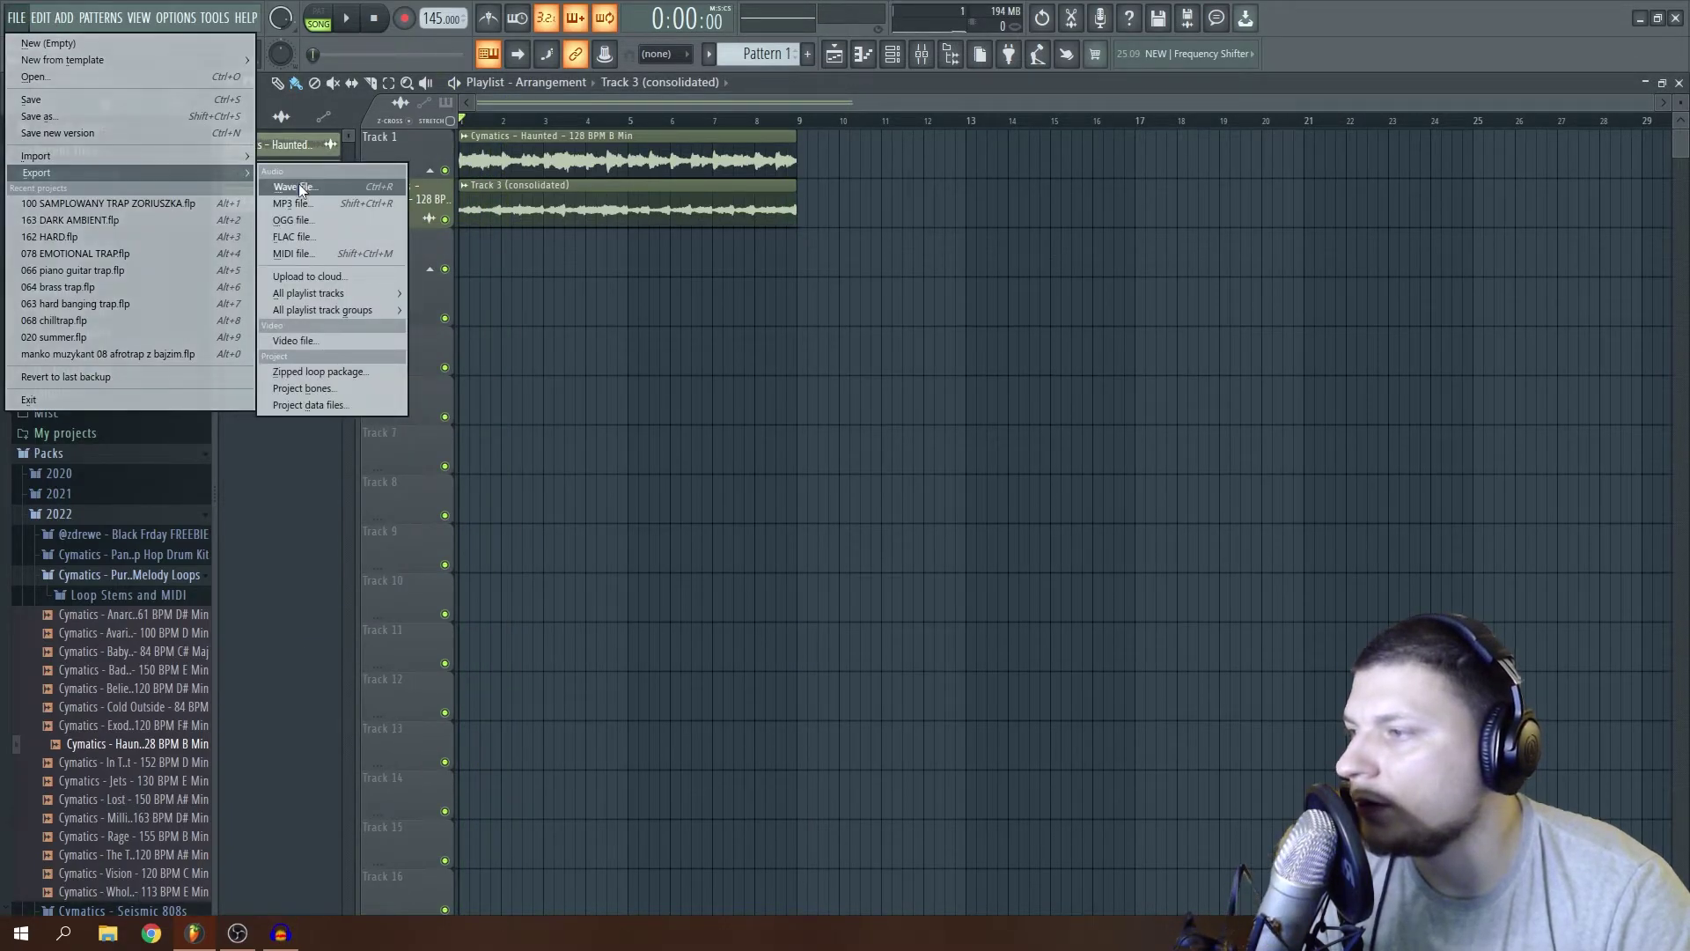
pyautogui.click(300, 187)
pyautogui.write('aaaaaa')
pyautogui.click(577, 324)
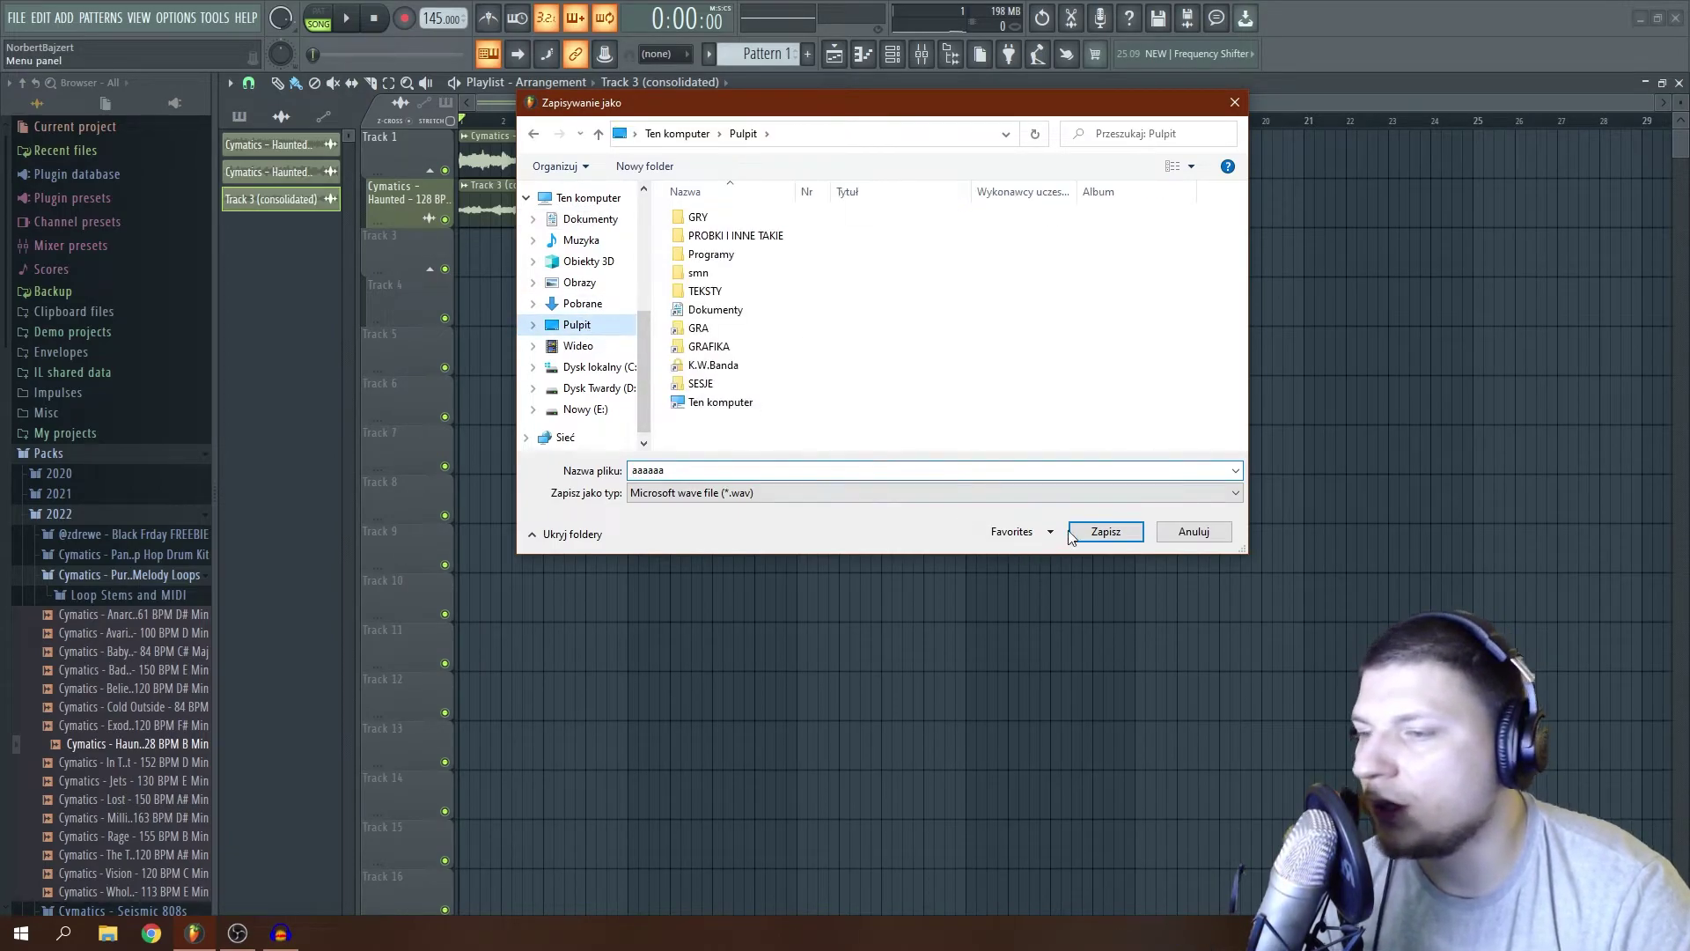
pyautogui.click(1108, 532)
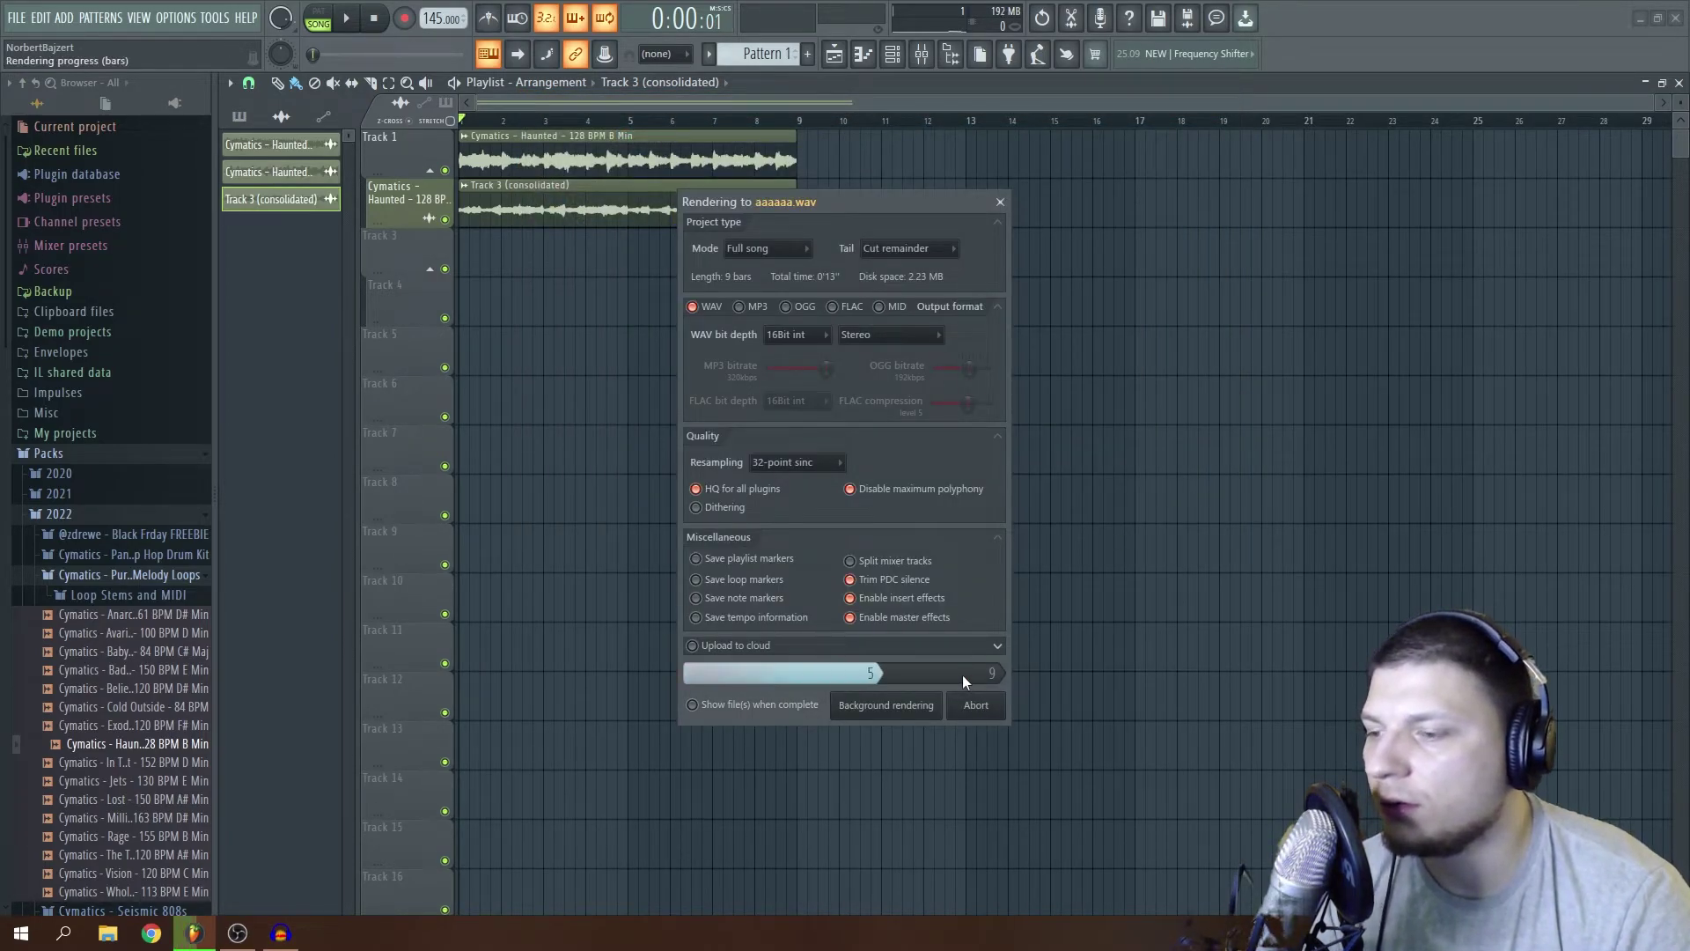
# Delete all clips from the playlist and import the exported aaaaaa WAV as an audio clip on Track 6.
pyautogui.hotkey('ctrl', 'a')
pyautogui.press('Delete')
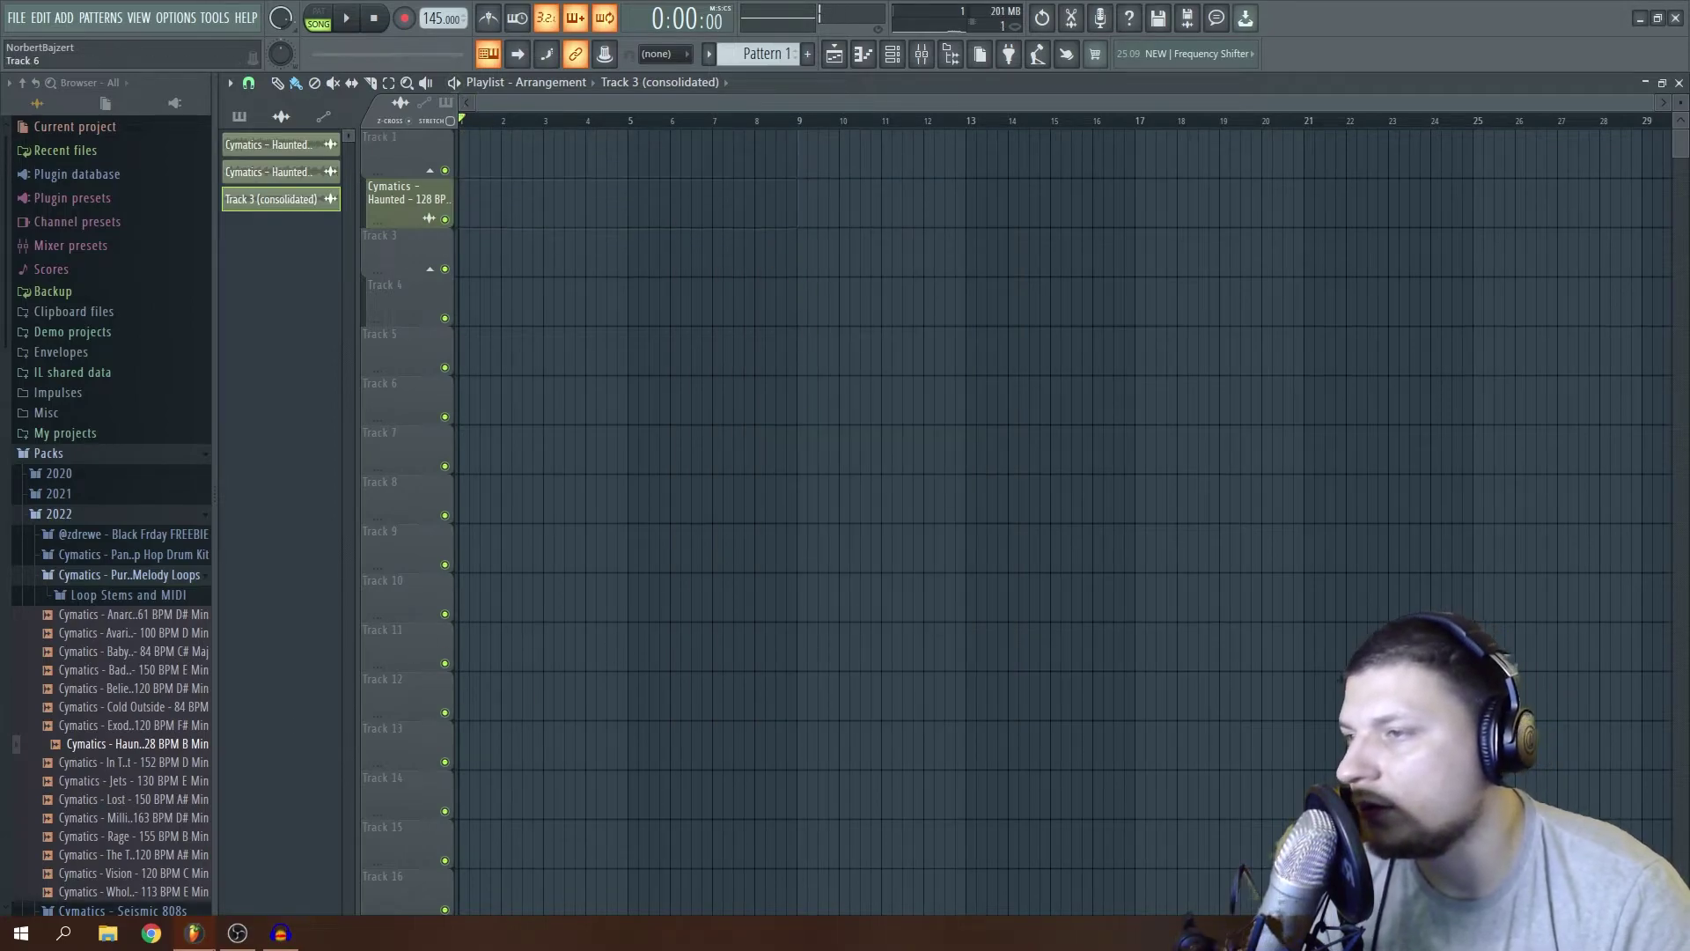
pyautogui.click(214, 941)
pyautogui.moveTo(48, 489); pyautogui.dragTo(453, 607)
pyautogui.moveTo(418, 405); pyautogui.dragTo(417, 405)
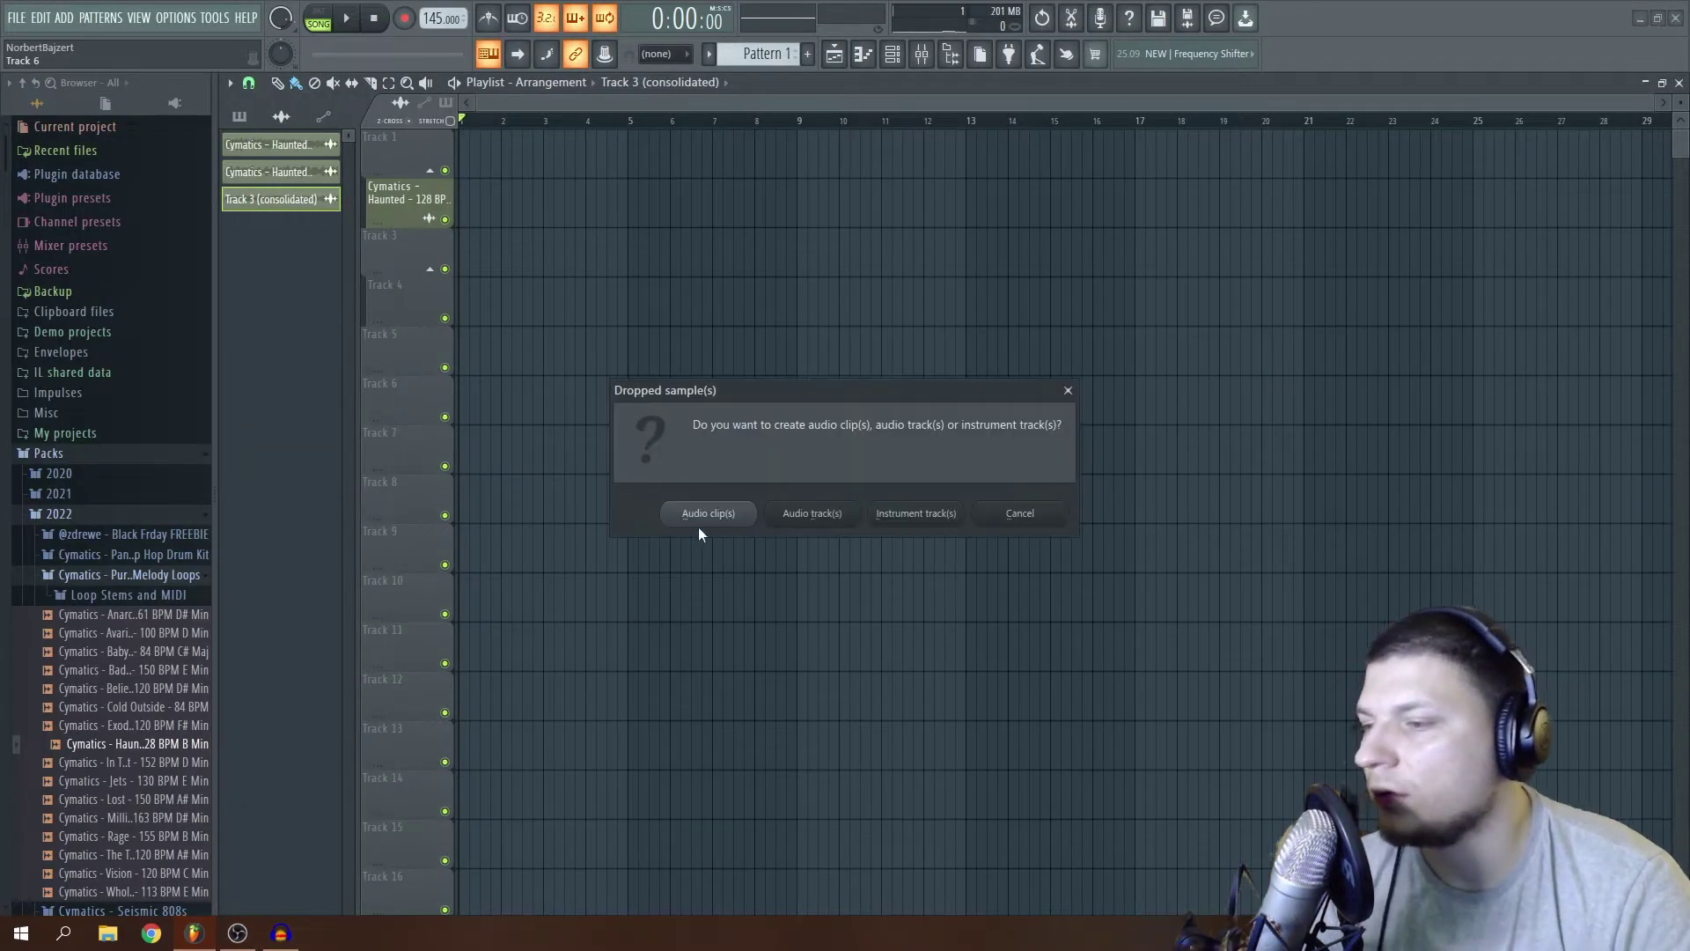
pyautogui.click(701, 517)
# Open the aaaaaa sample in a new Fruity Slicer channel, slice it by beat and slightly lower the slices' pitch.
pyautogui.doubleClick(717, 401)
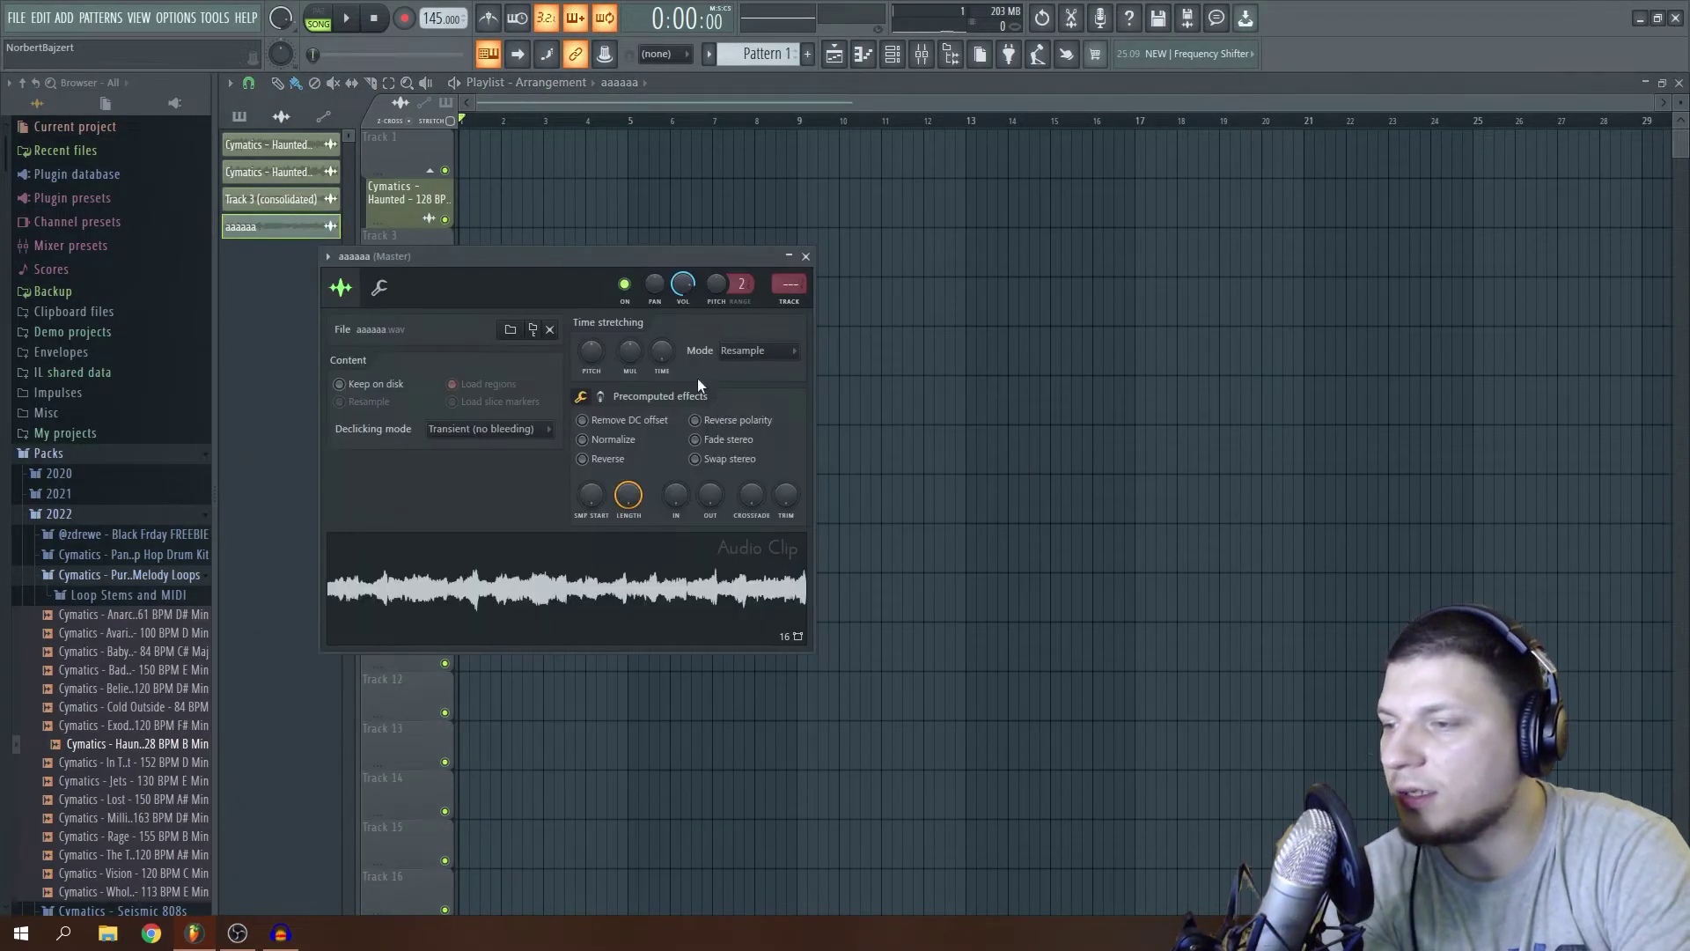
pyautogui.rightClick(596, 571)
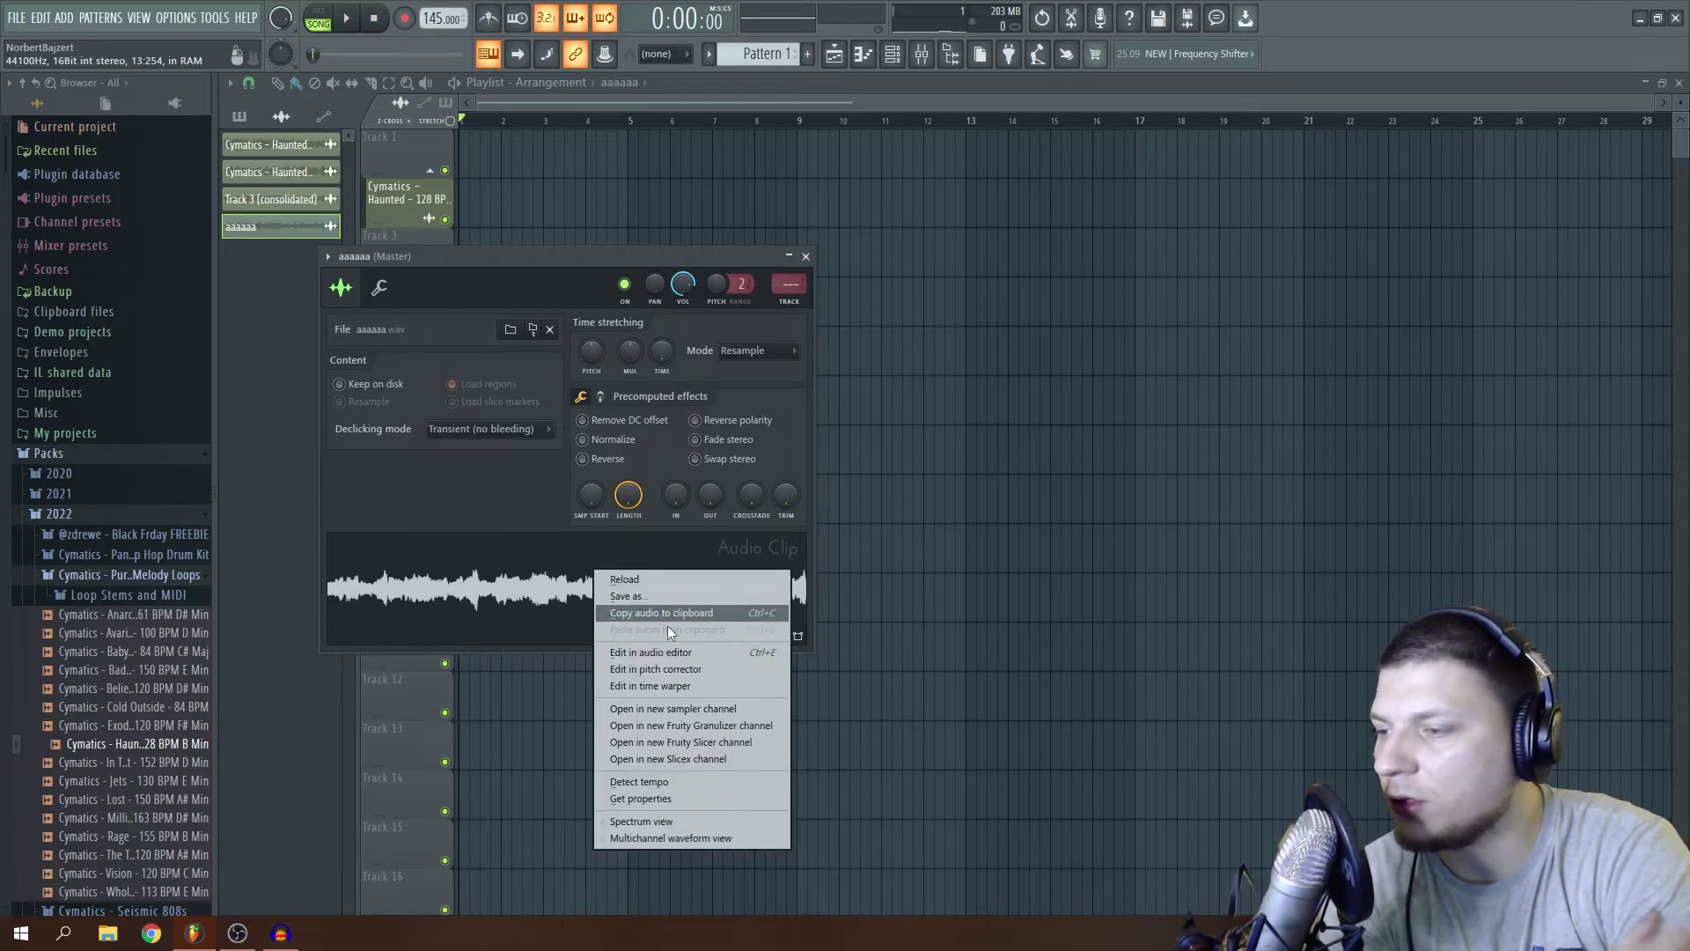
pyautogui.click(676, 740)
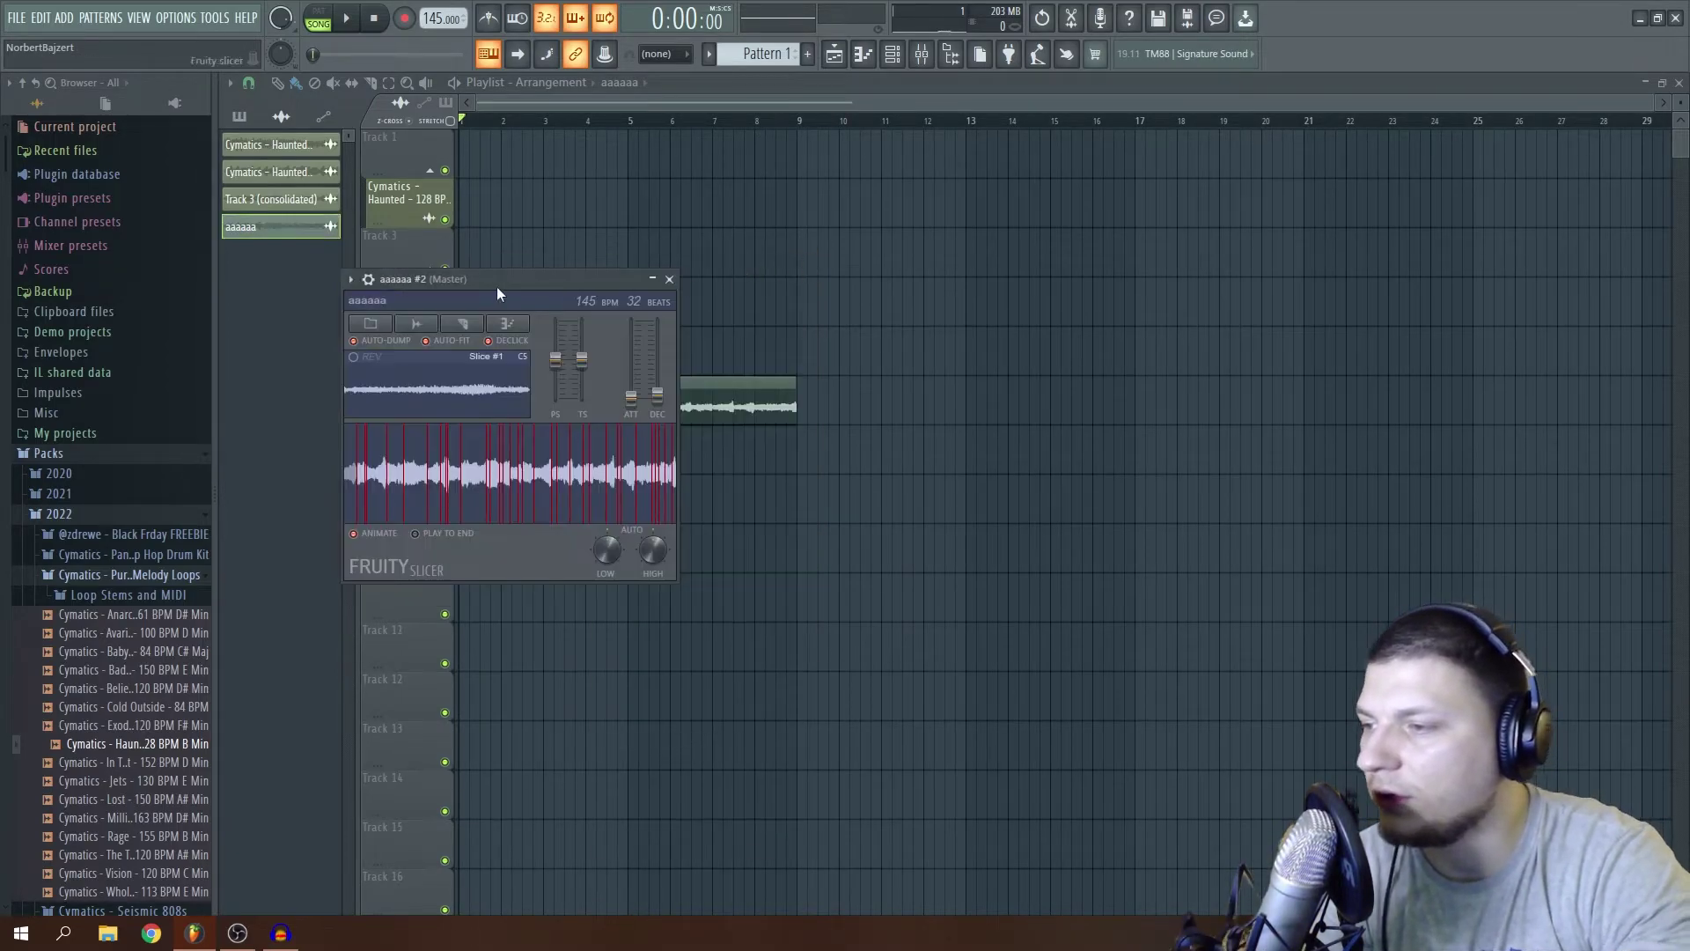
pyautogui.click(463, 324)
pyautogui.click(498, 503)
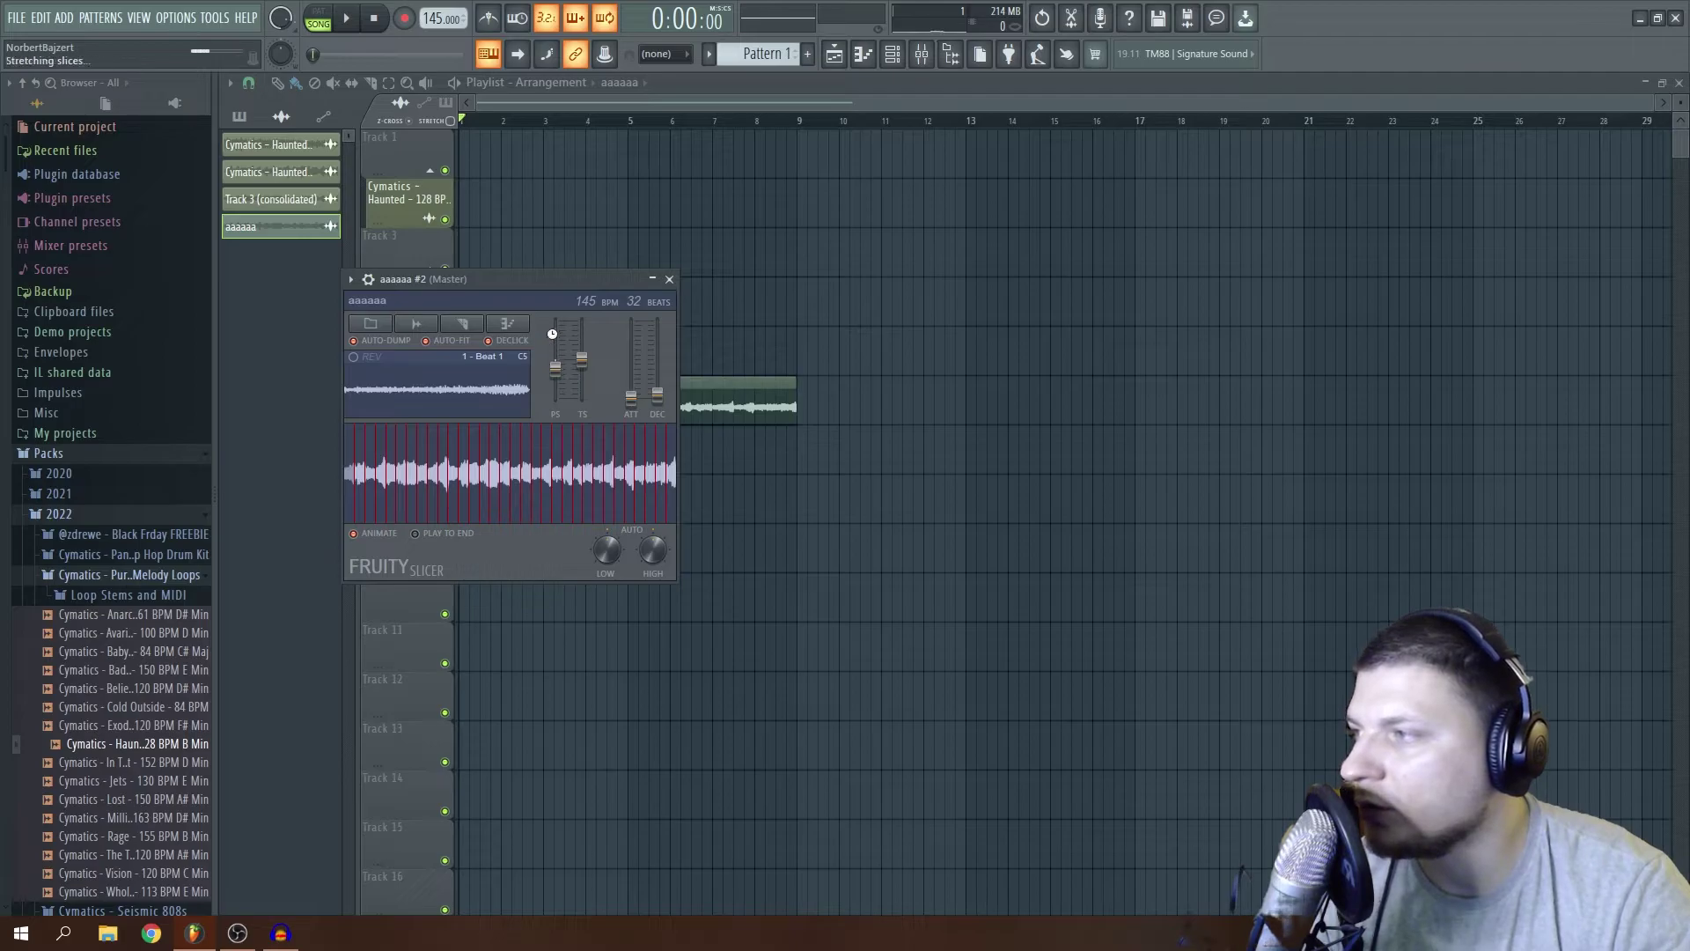
# Open the Fruity Slicer channel's notes in the piano roll and listen to the beat slices in pattern mode.
pyautogui.click(890, 58)
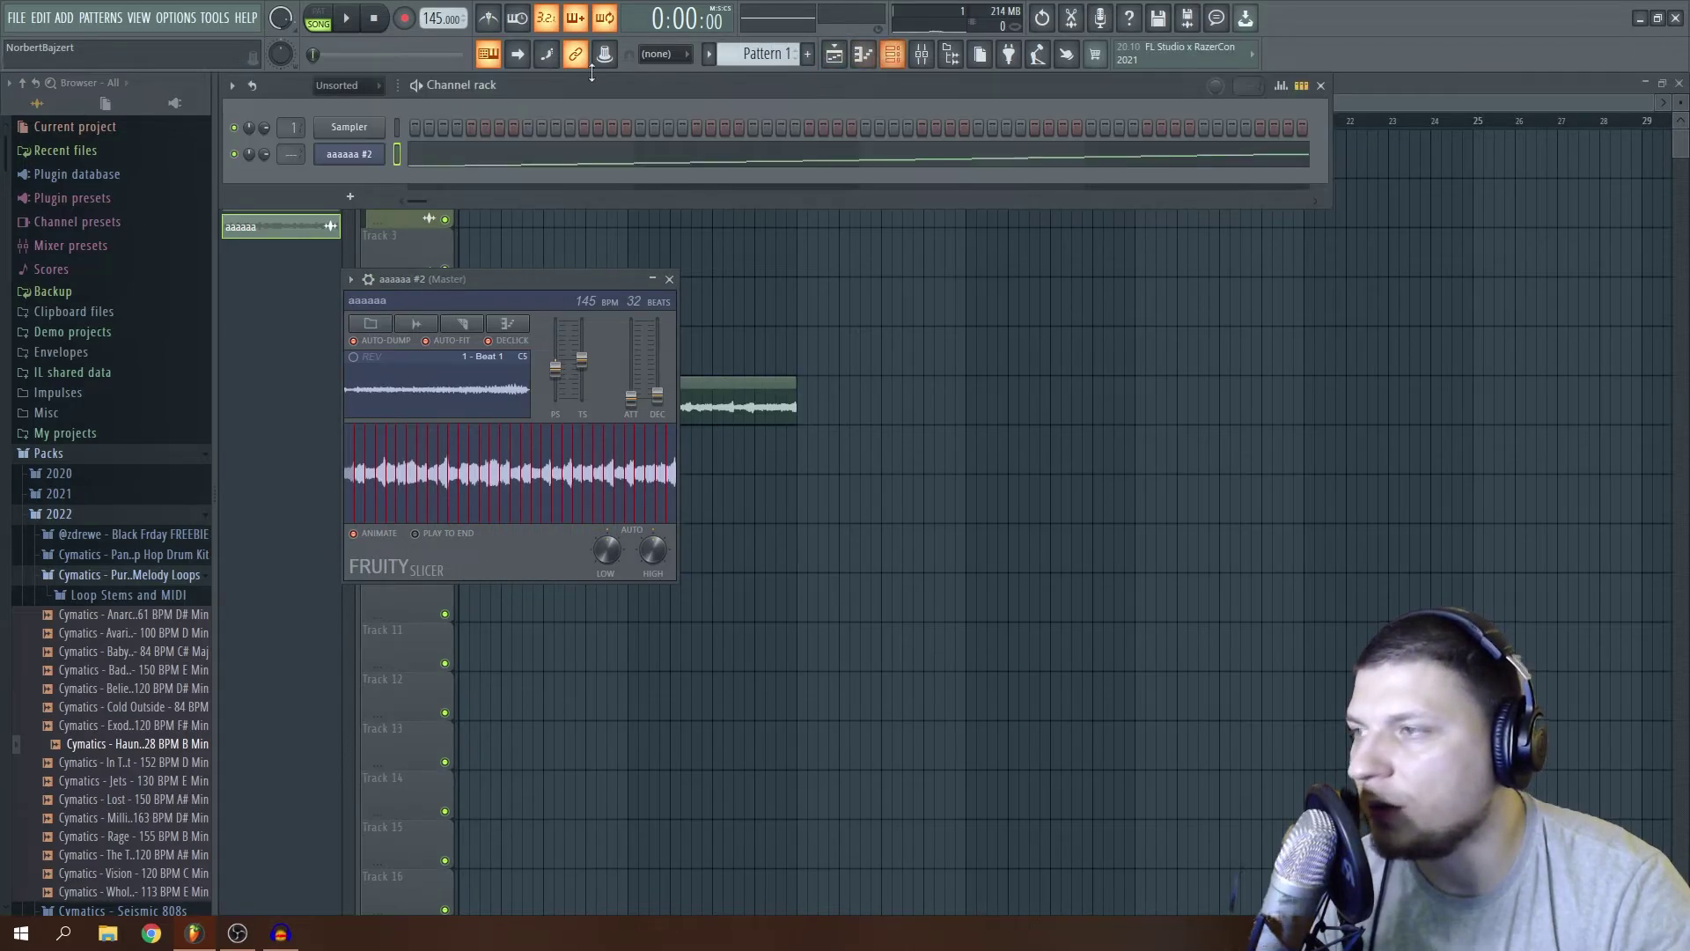
pyautogui.click(343, 22)
pyautogui.click(517, 159)
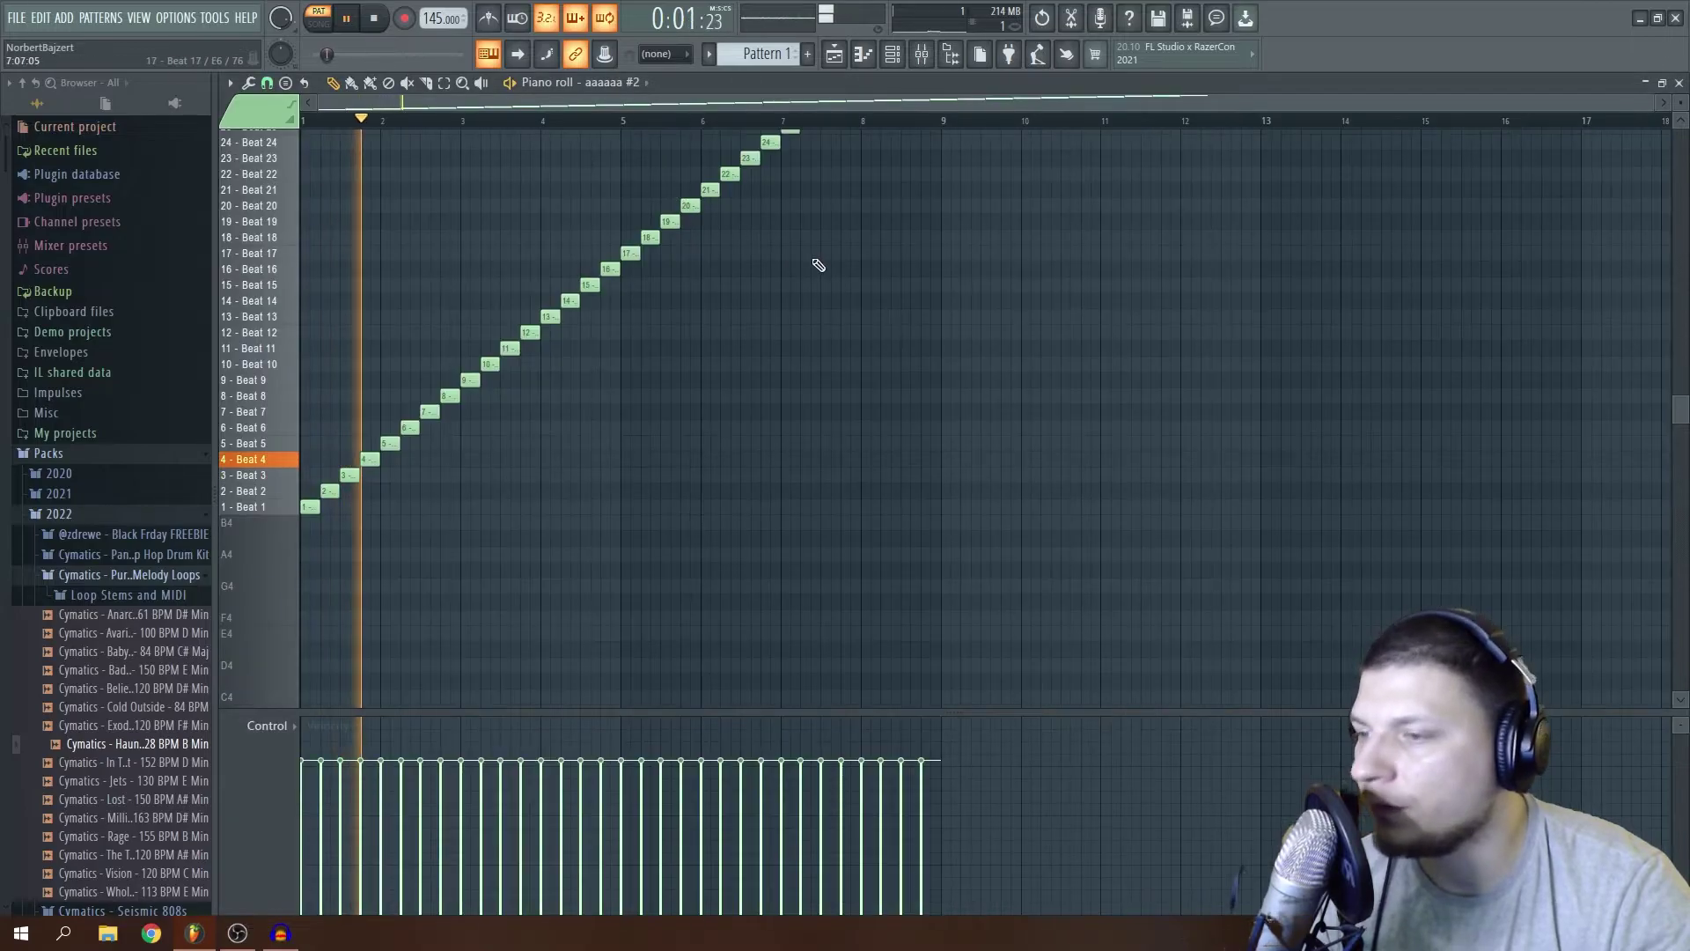
pyautogui.scroll(-1, 949, 342)
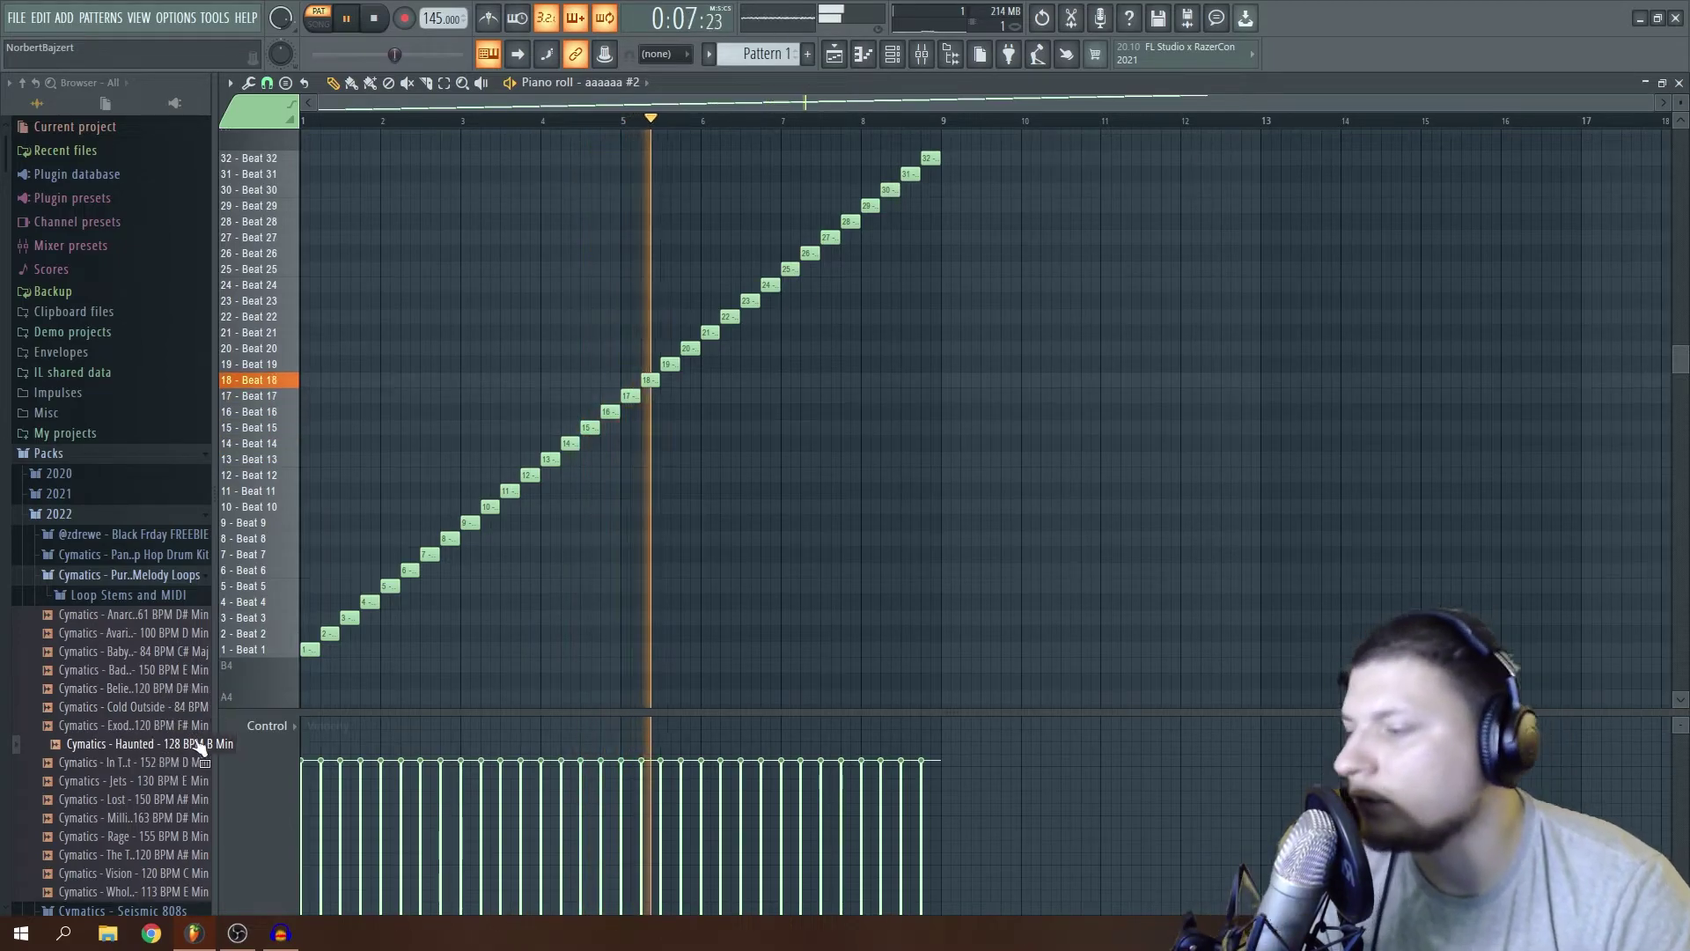
pyautogui.press('space')
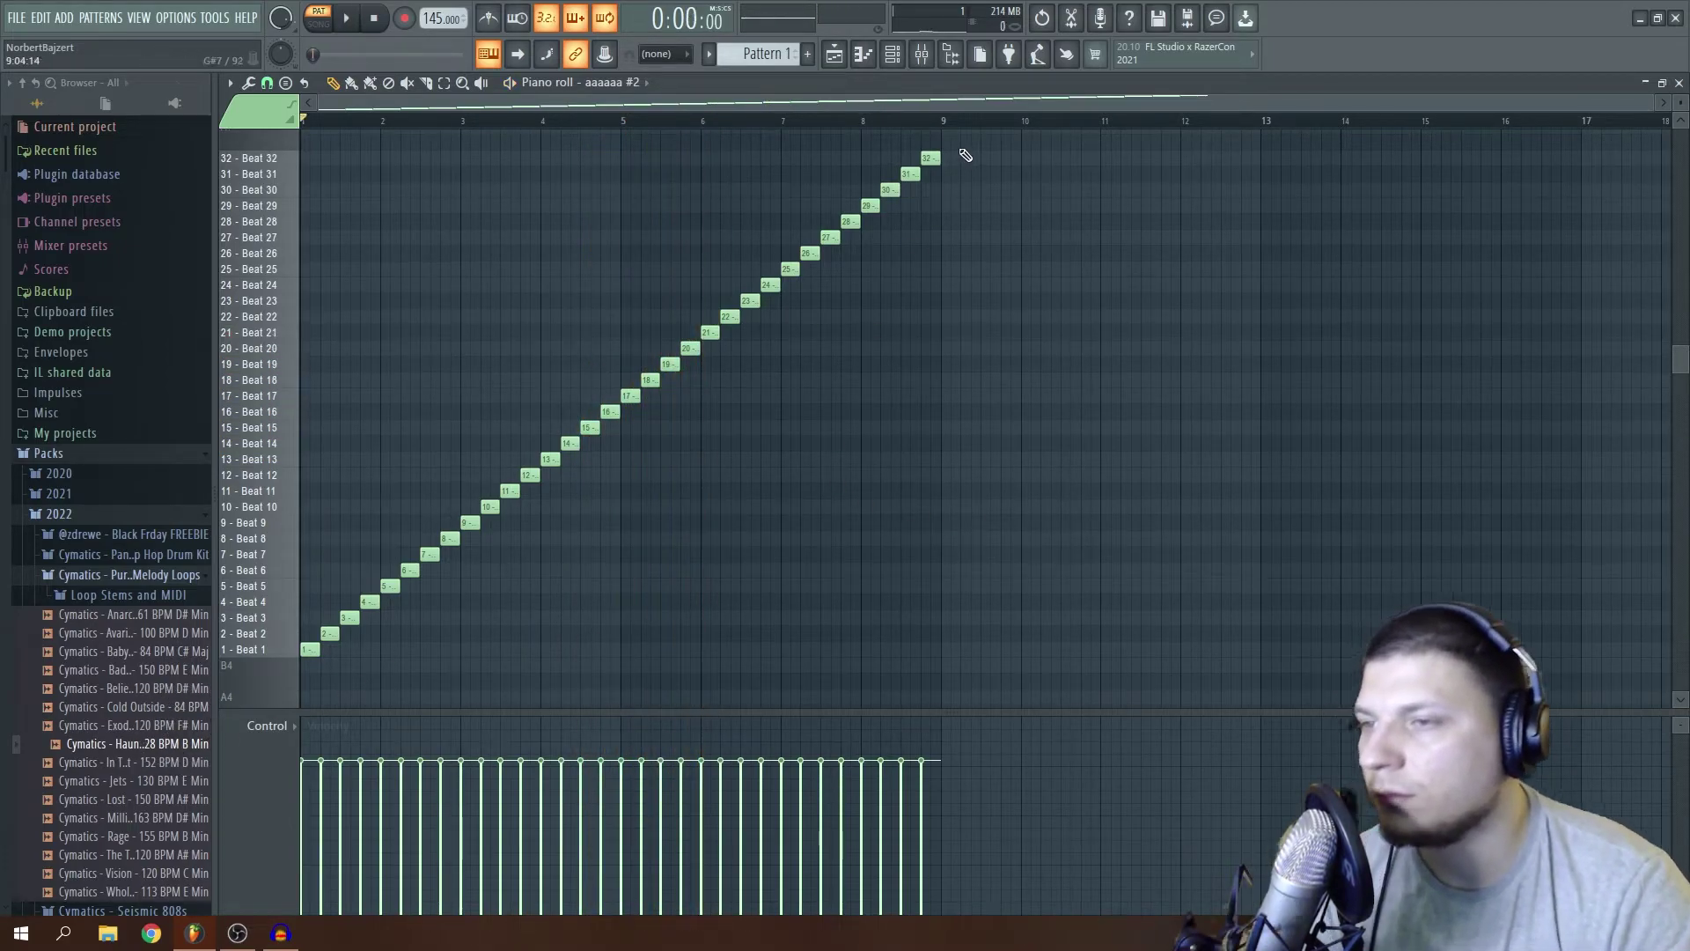
# Select all the beat slice notes and flip them horizontally so the slices run from beat 32 to beat 1.
pyautogui.moveTo(933, 158); pyautogui.dragTo(536, 178)
pyautogui.moveTo(314, 167); pyautogui.dragTo(933, 150)
pyautogui.hotkey('ctrl', 'a')
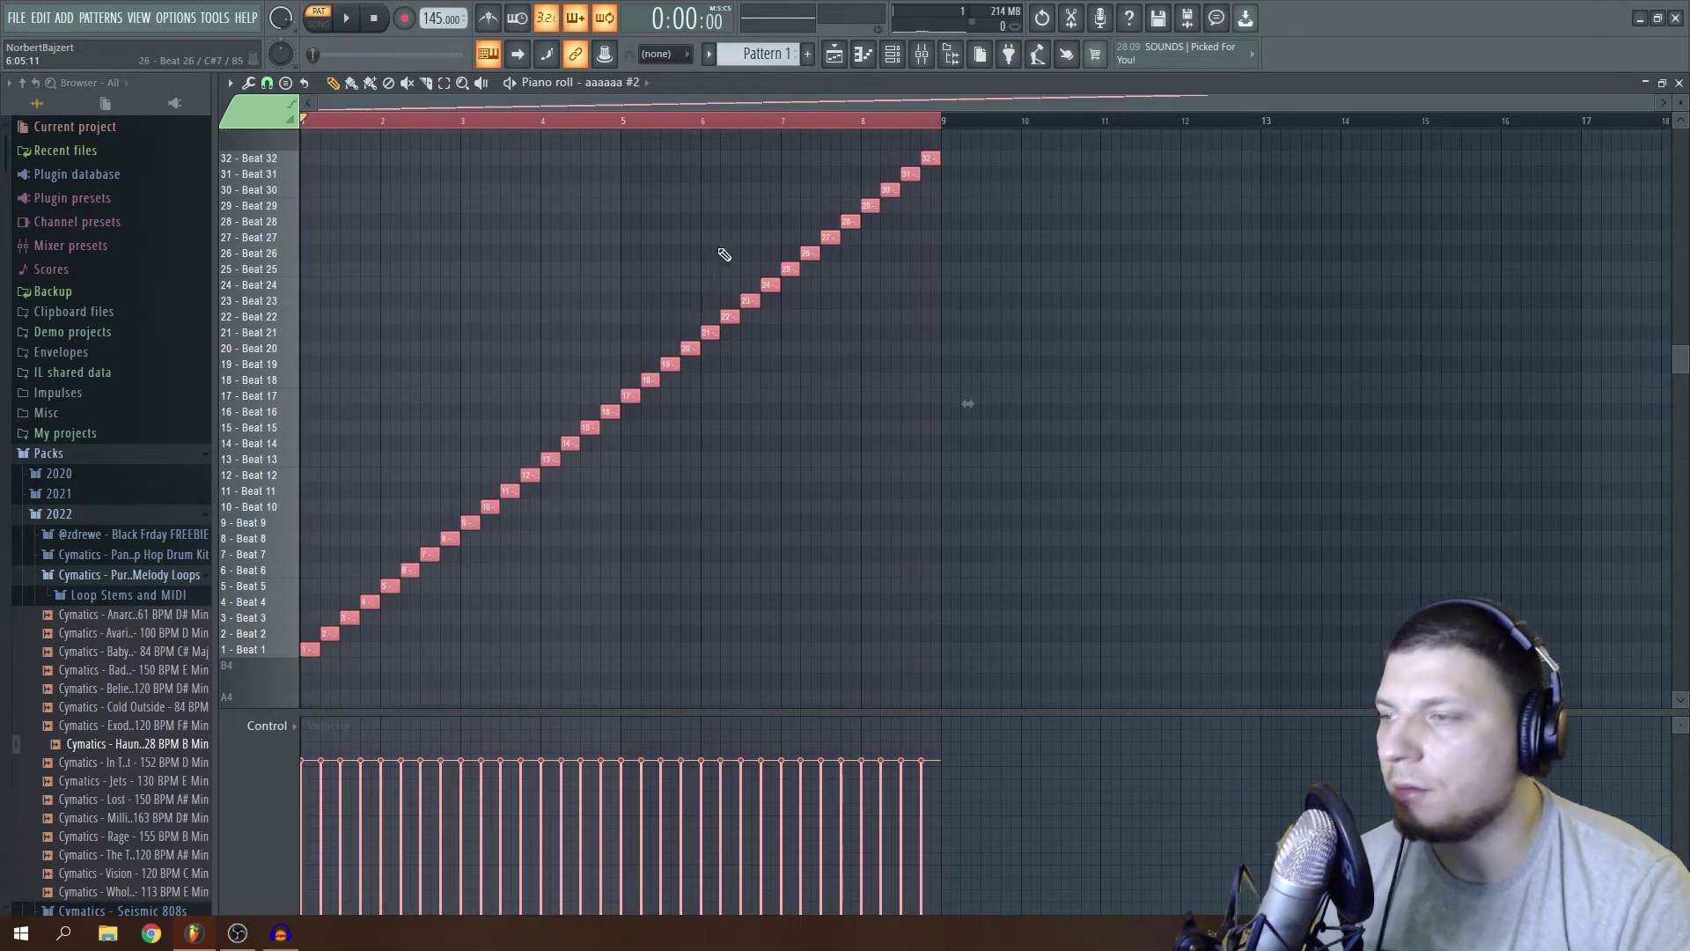
pyautogui.click(250, 83)
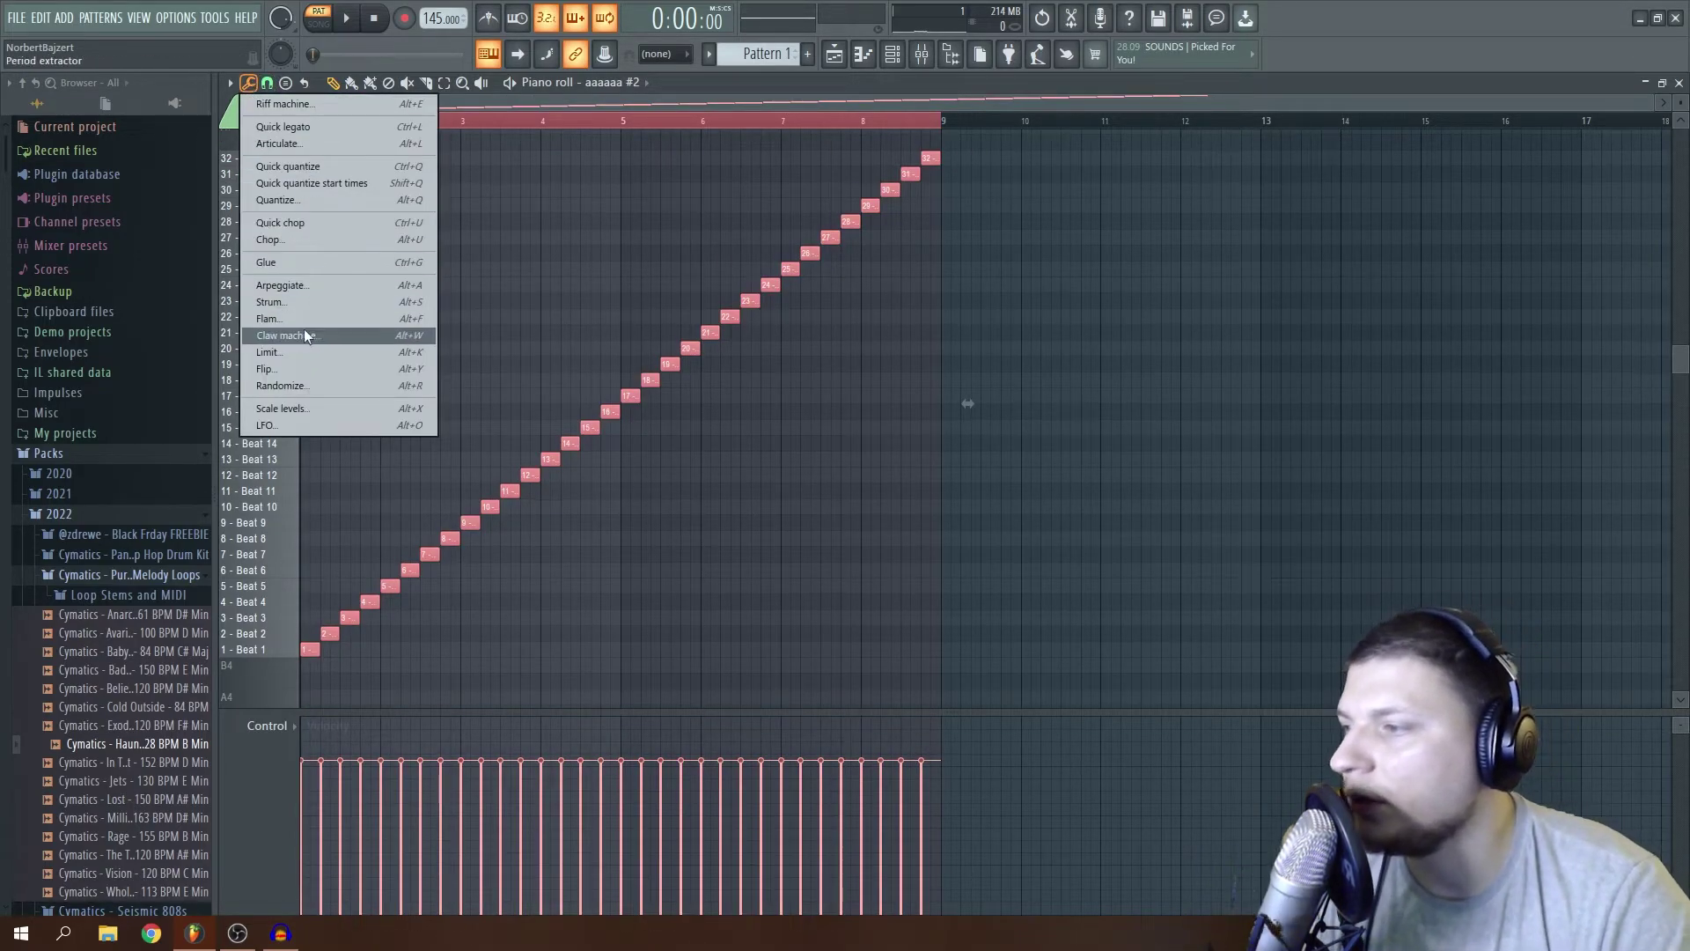
pyautogui.click(304, 361)
pyautogui.click(885, 509)
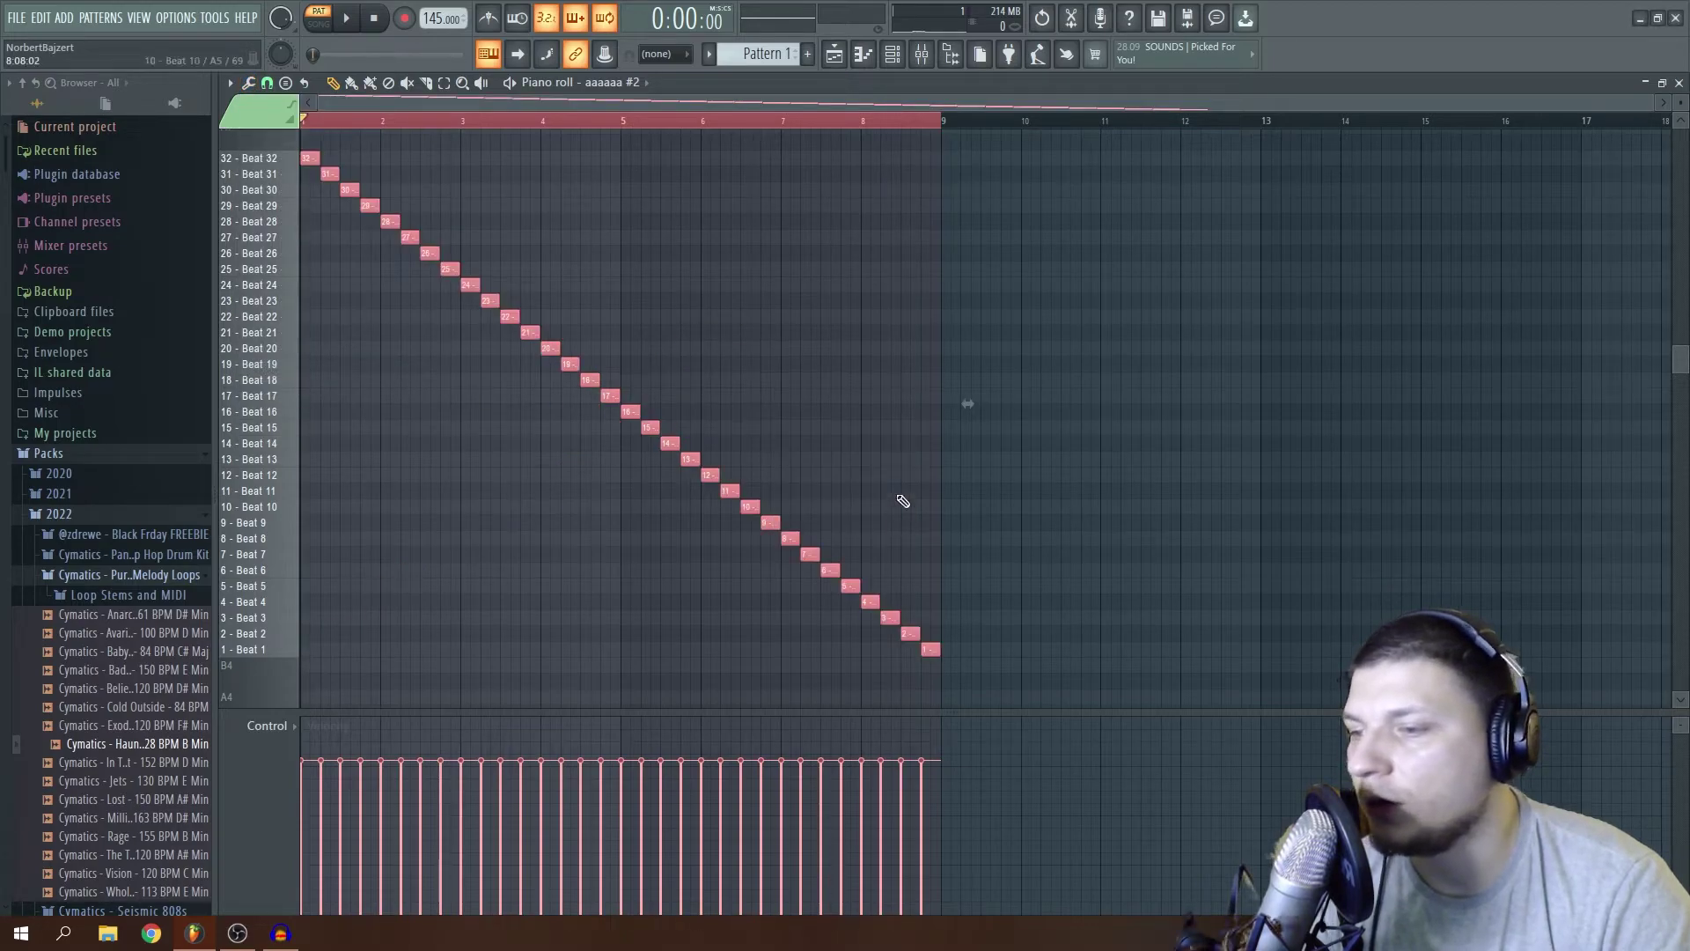
# Play the flipped pattern, slightly raise the slice attack in Fruity Slicer and close the plugin window.
pyautogui.press('space')
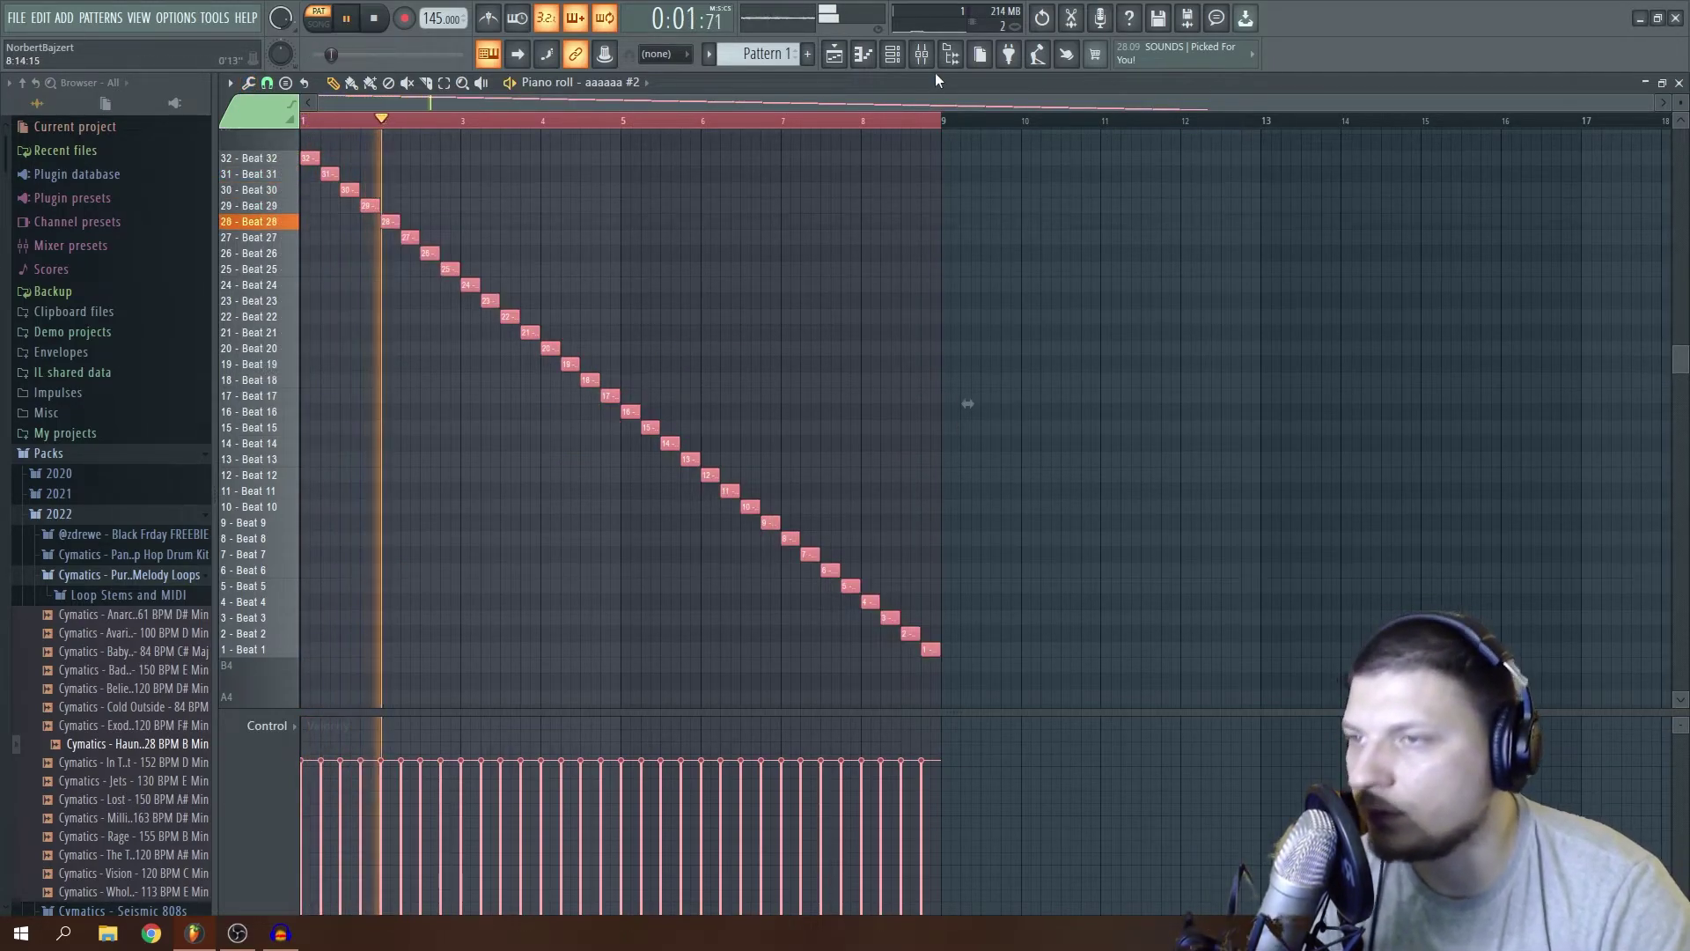
pyautogui.press('F6')
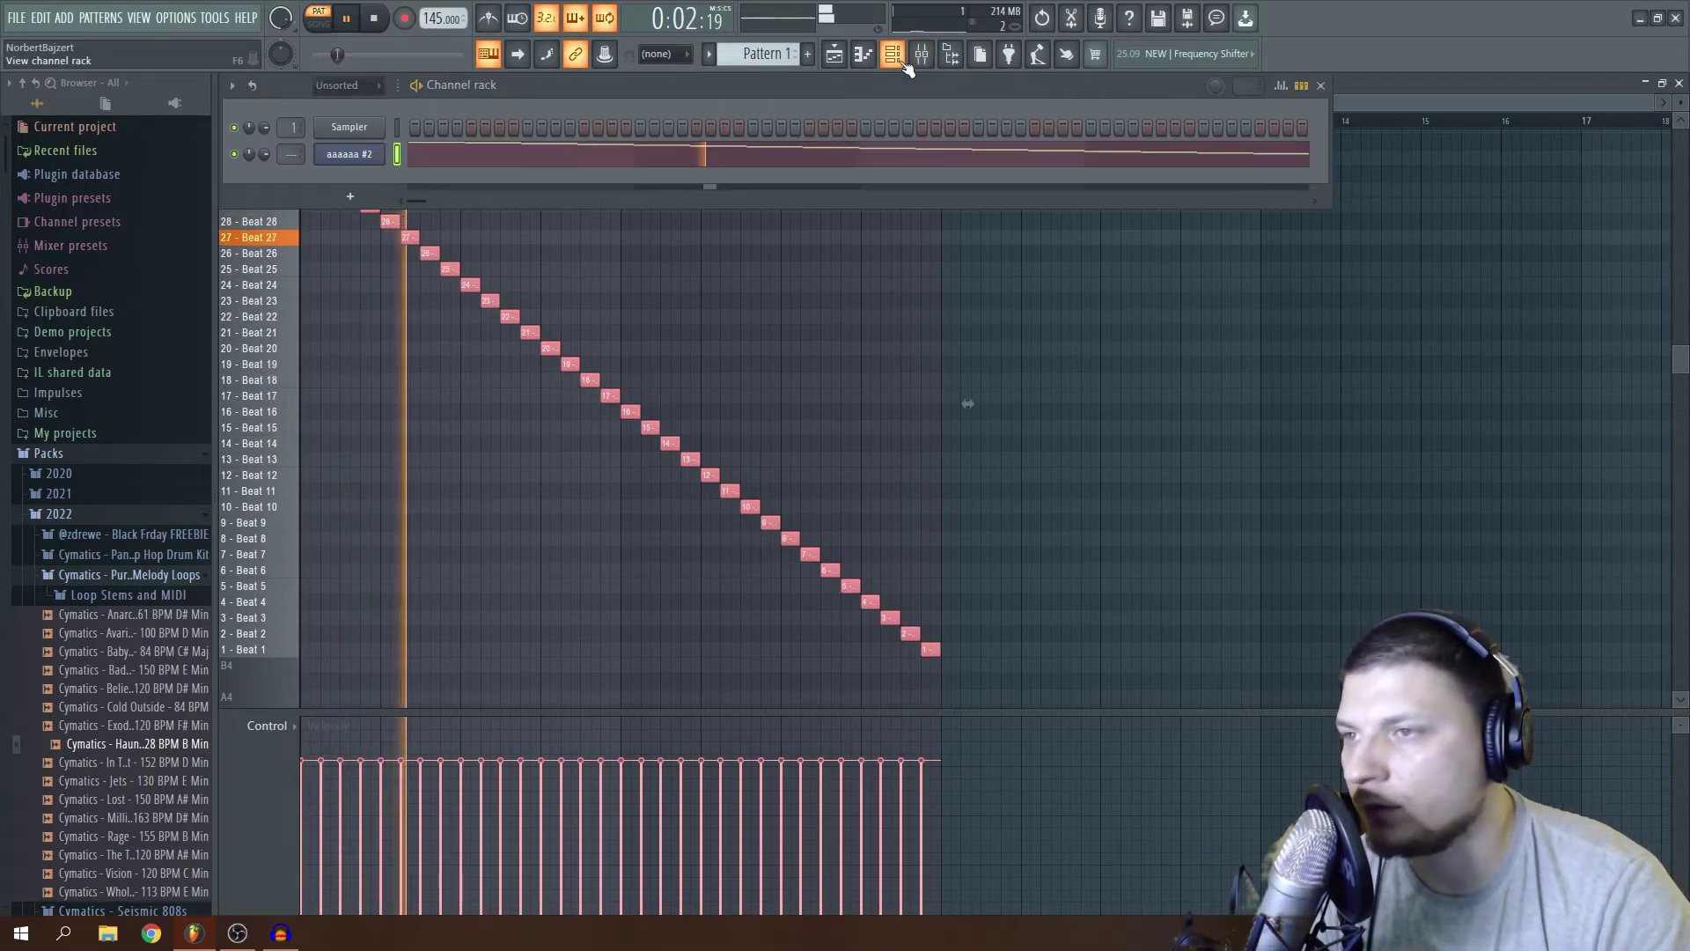
pyautogui.click(370, 155)
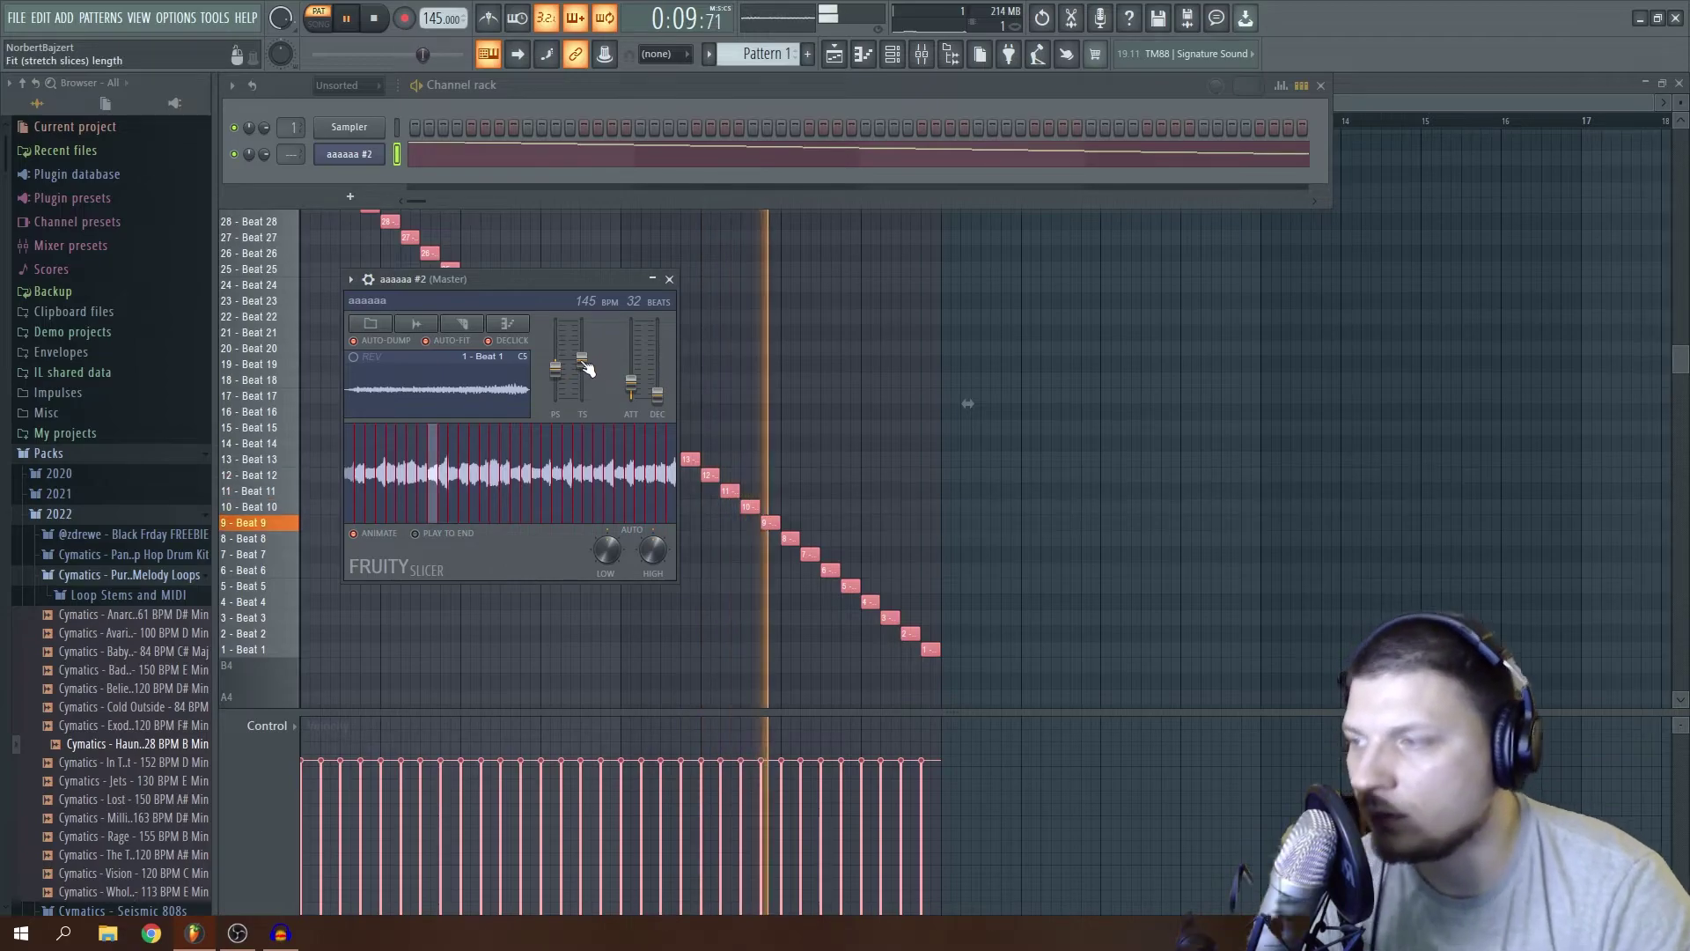
pyautogui.click(669, 279)
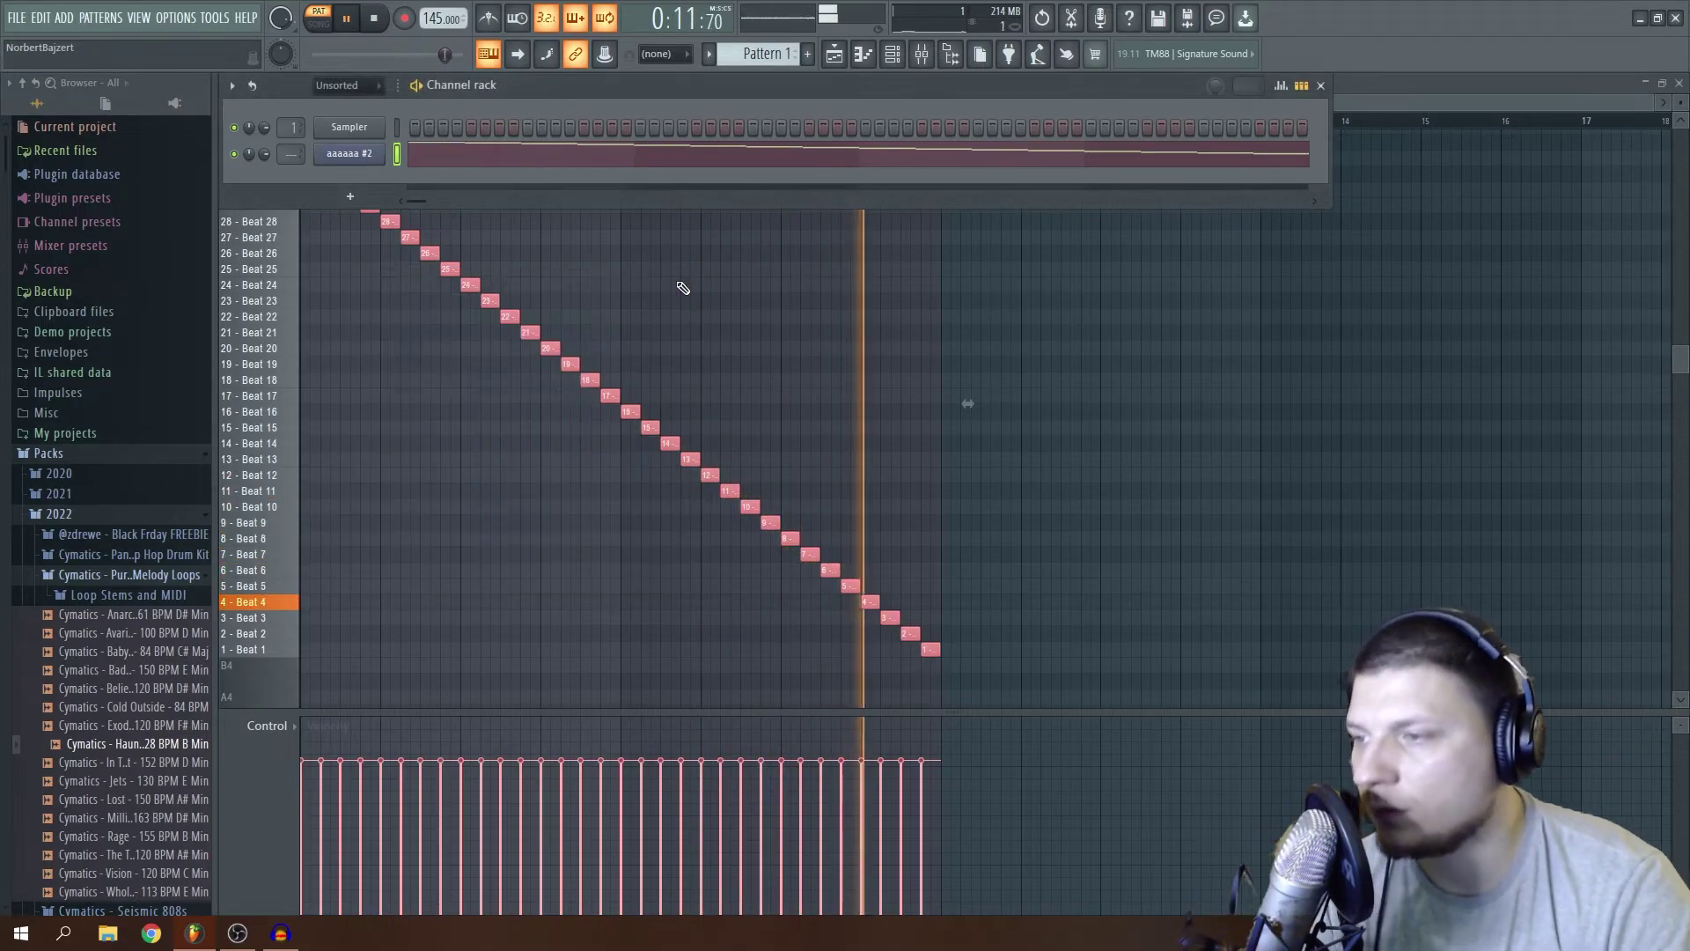
# Place Pattern 1 at the start of Track 8 in the playlist and consolidate that track to audio.
pyautogui.press('F5')
pyautogui.click(463, 506)
pyautogui.rightClick(522, 497)
pyautogui.click(240, 117)
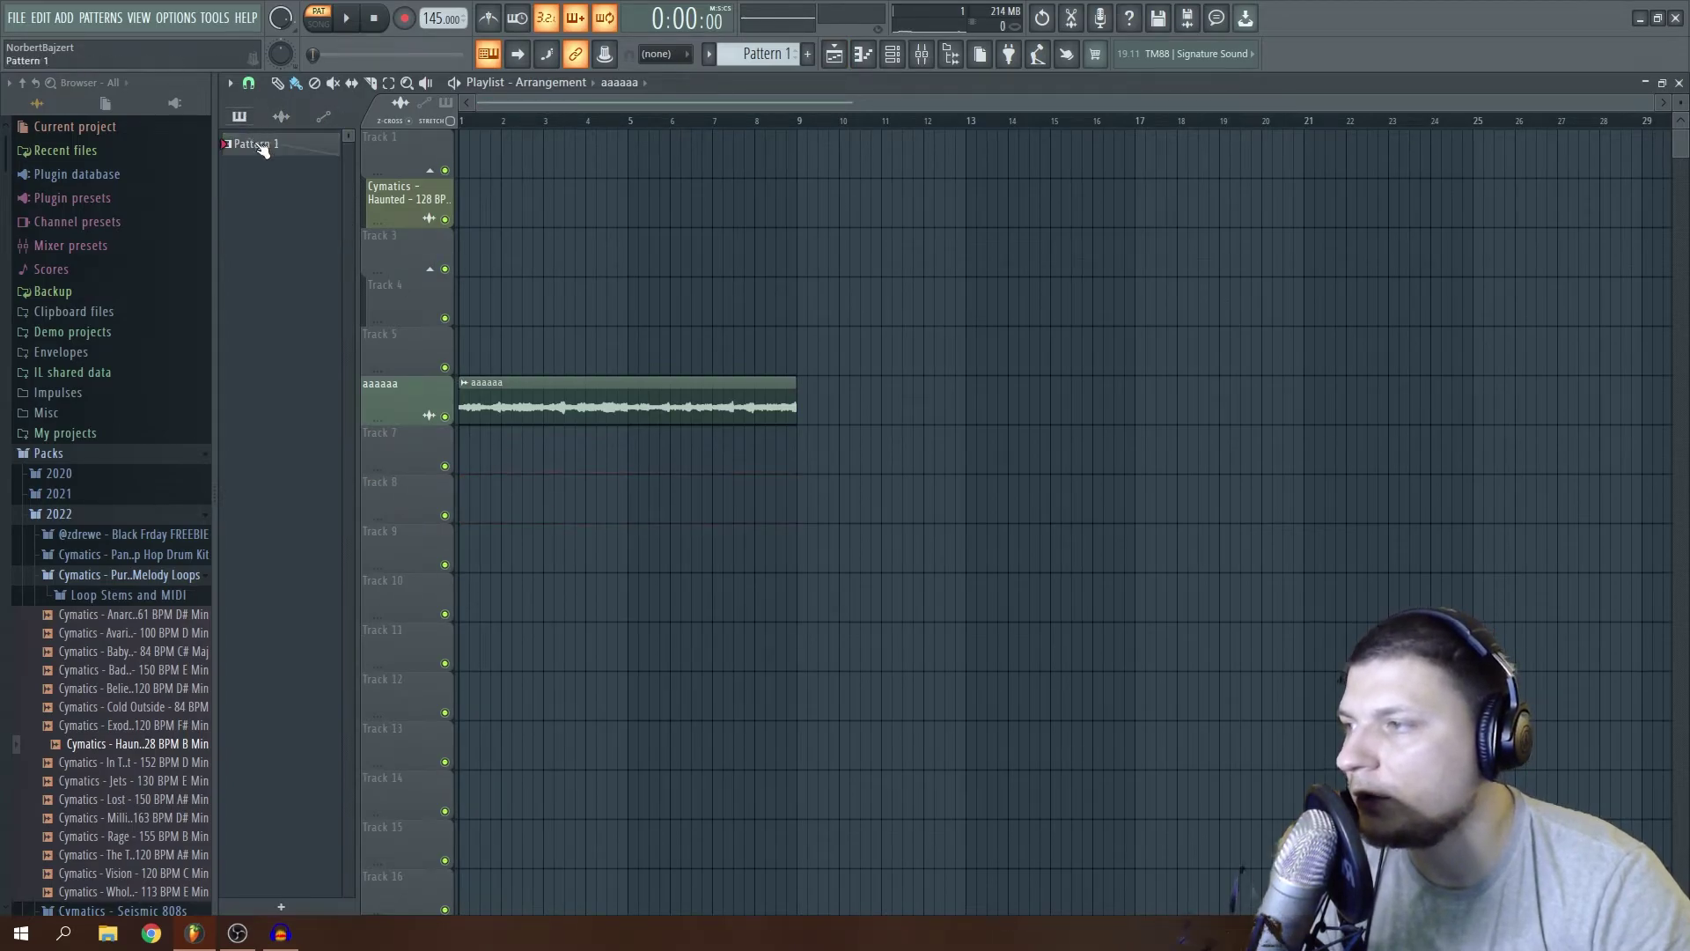
pyautogui.click(457, 503)
pyautogui.rightClick(416, 510)
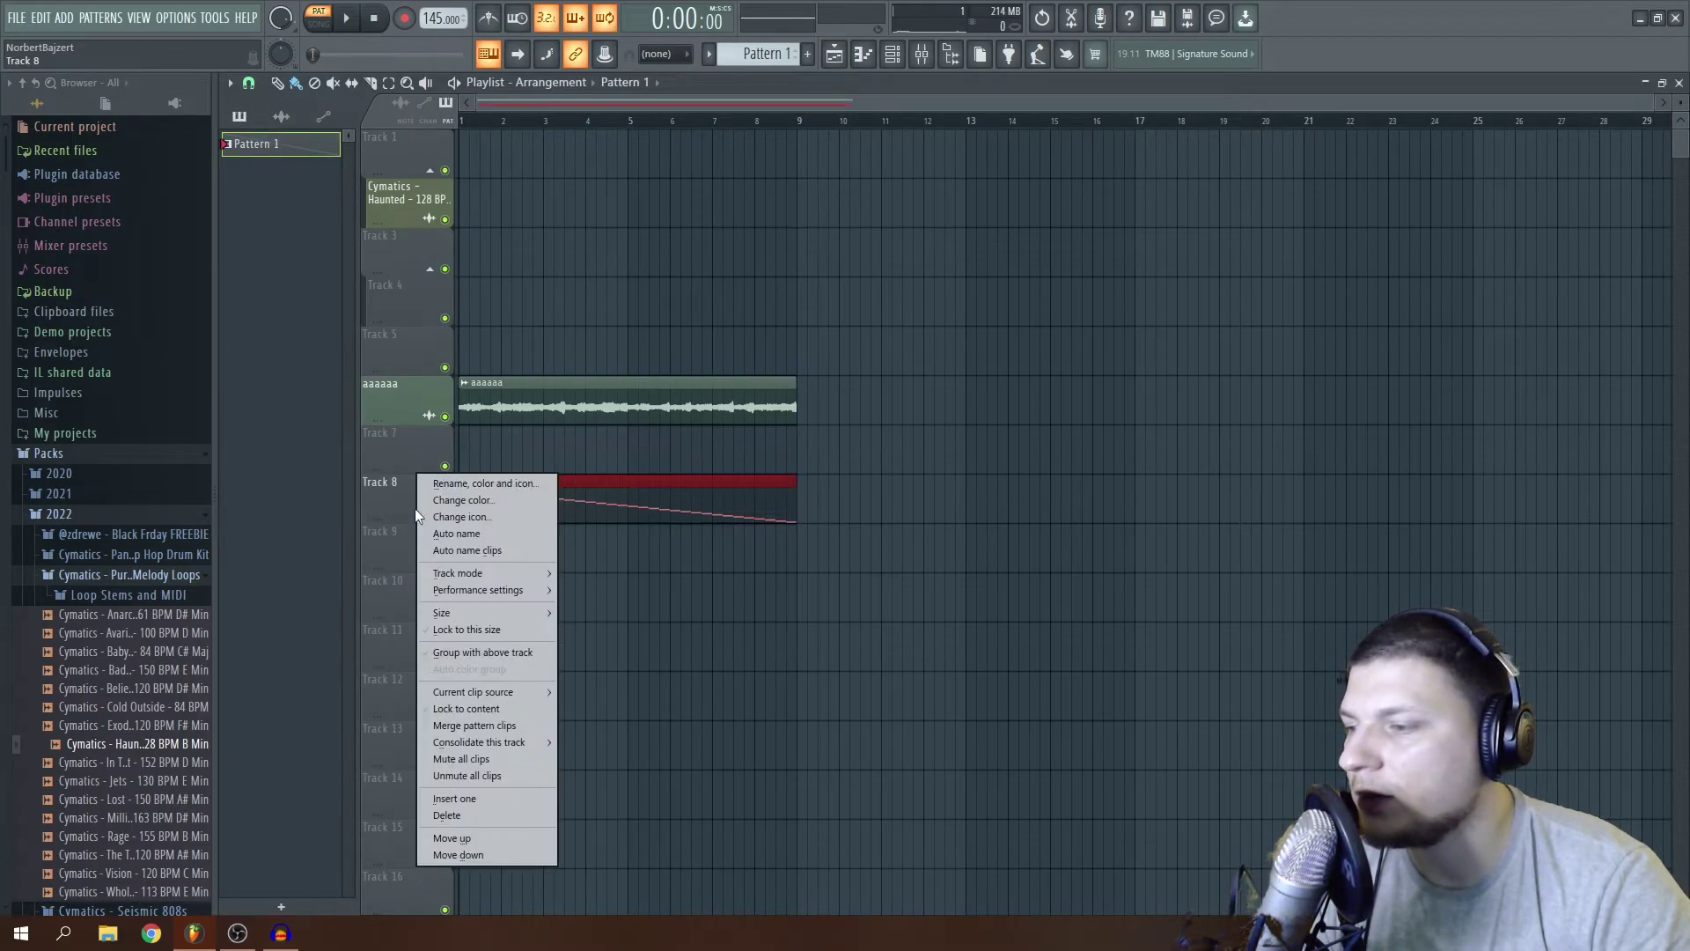
pyautogui.moveTo(544, 741)
pyautogui.click(616, 744)
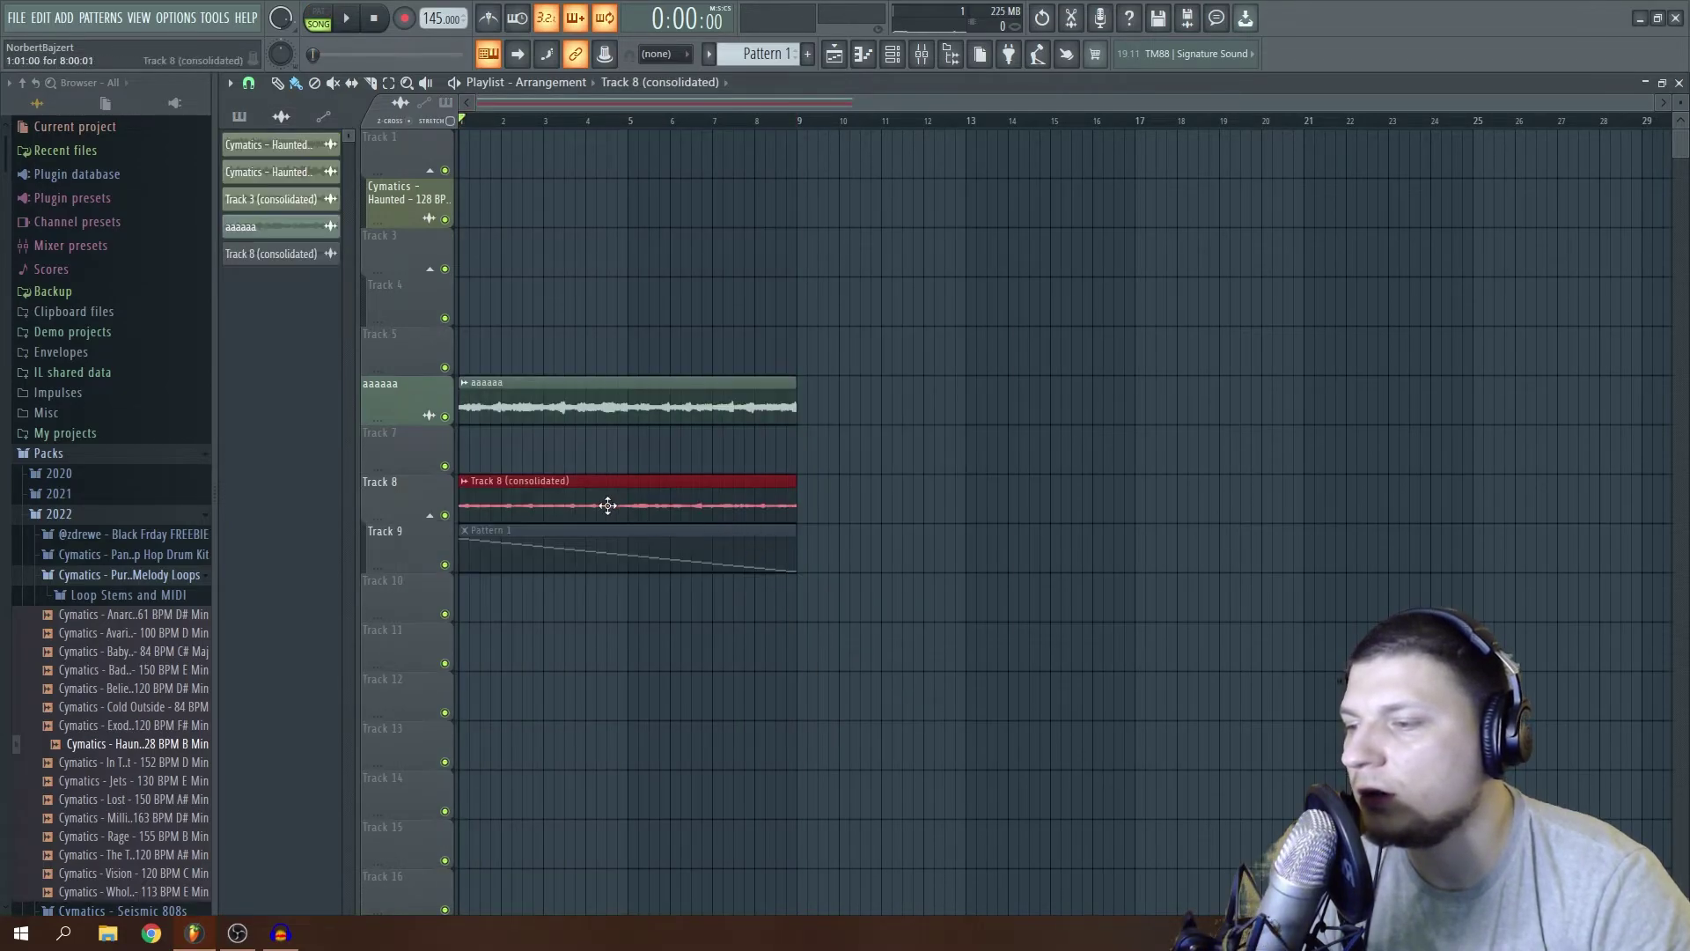
# Set the consolidated Track 8 clip to Stretch mode, raise its pitch, reverse it and close its settings.
pyautogui.doubleClick(617, 508)
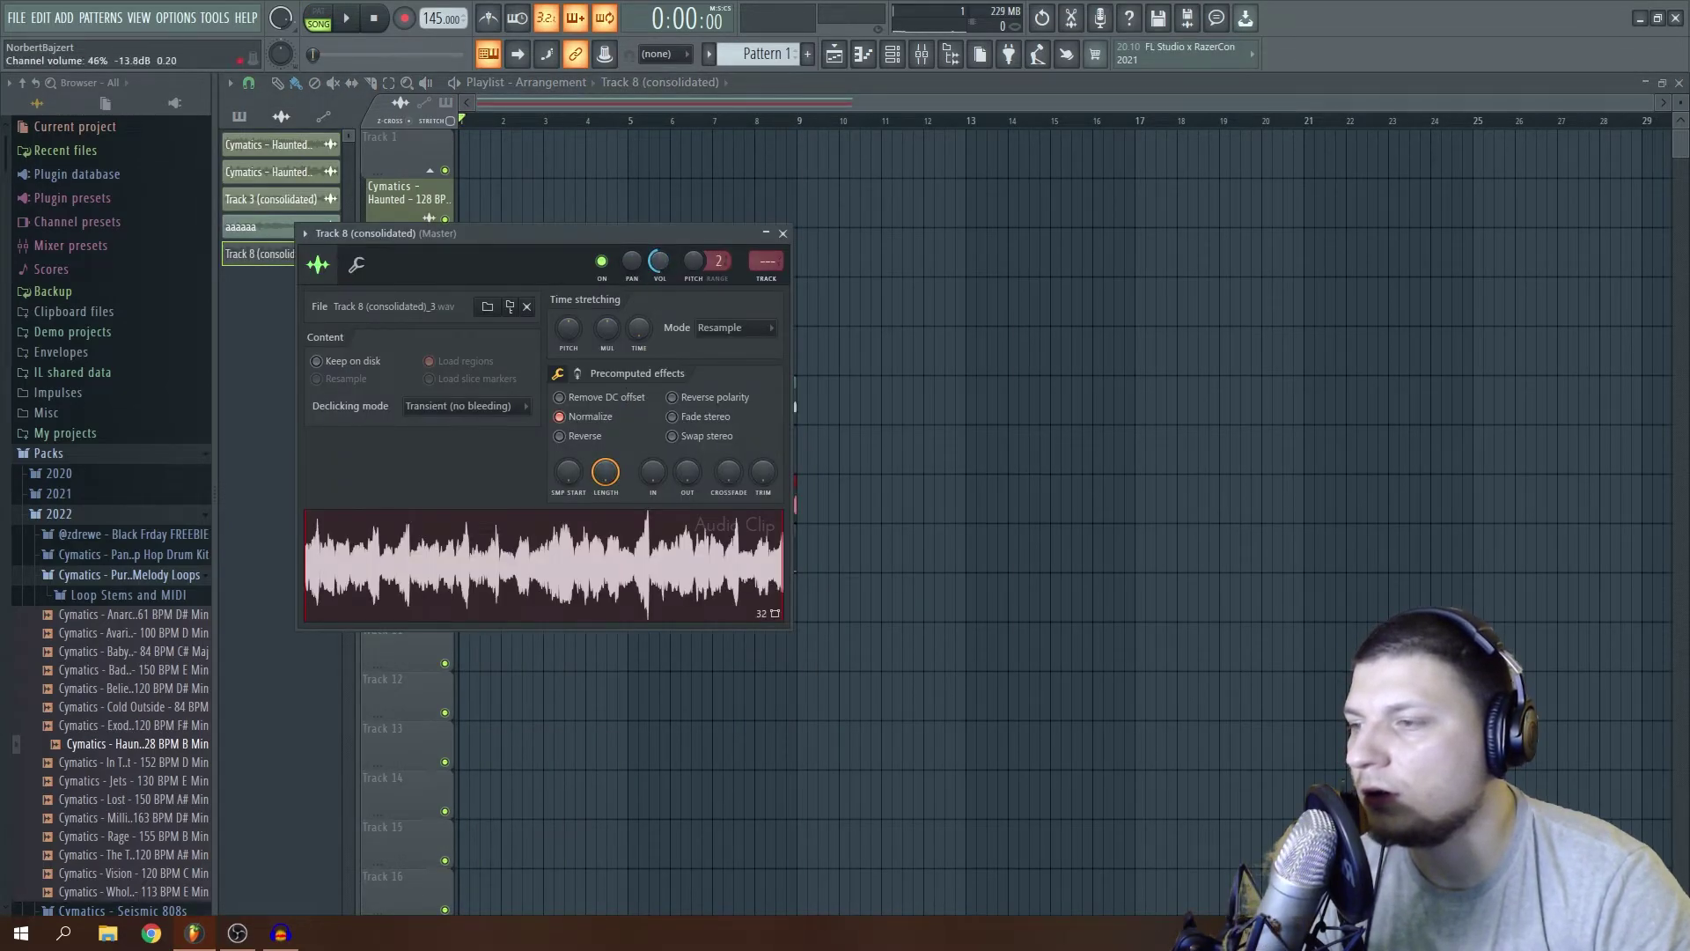
pyautogui.click(710, 327)
pyautogui.click(710, 366)
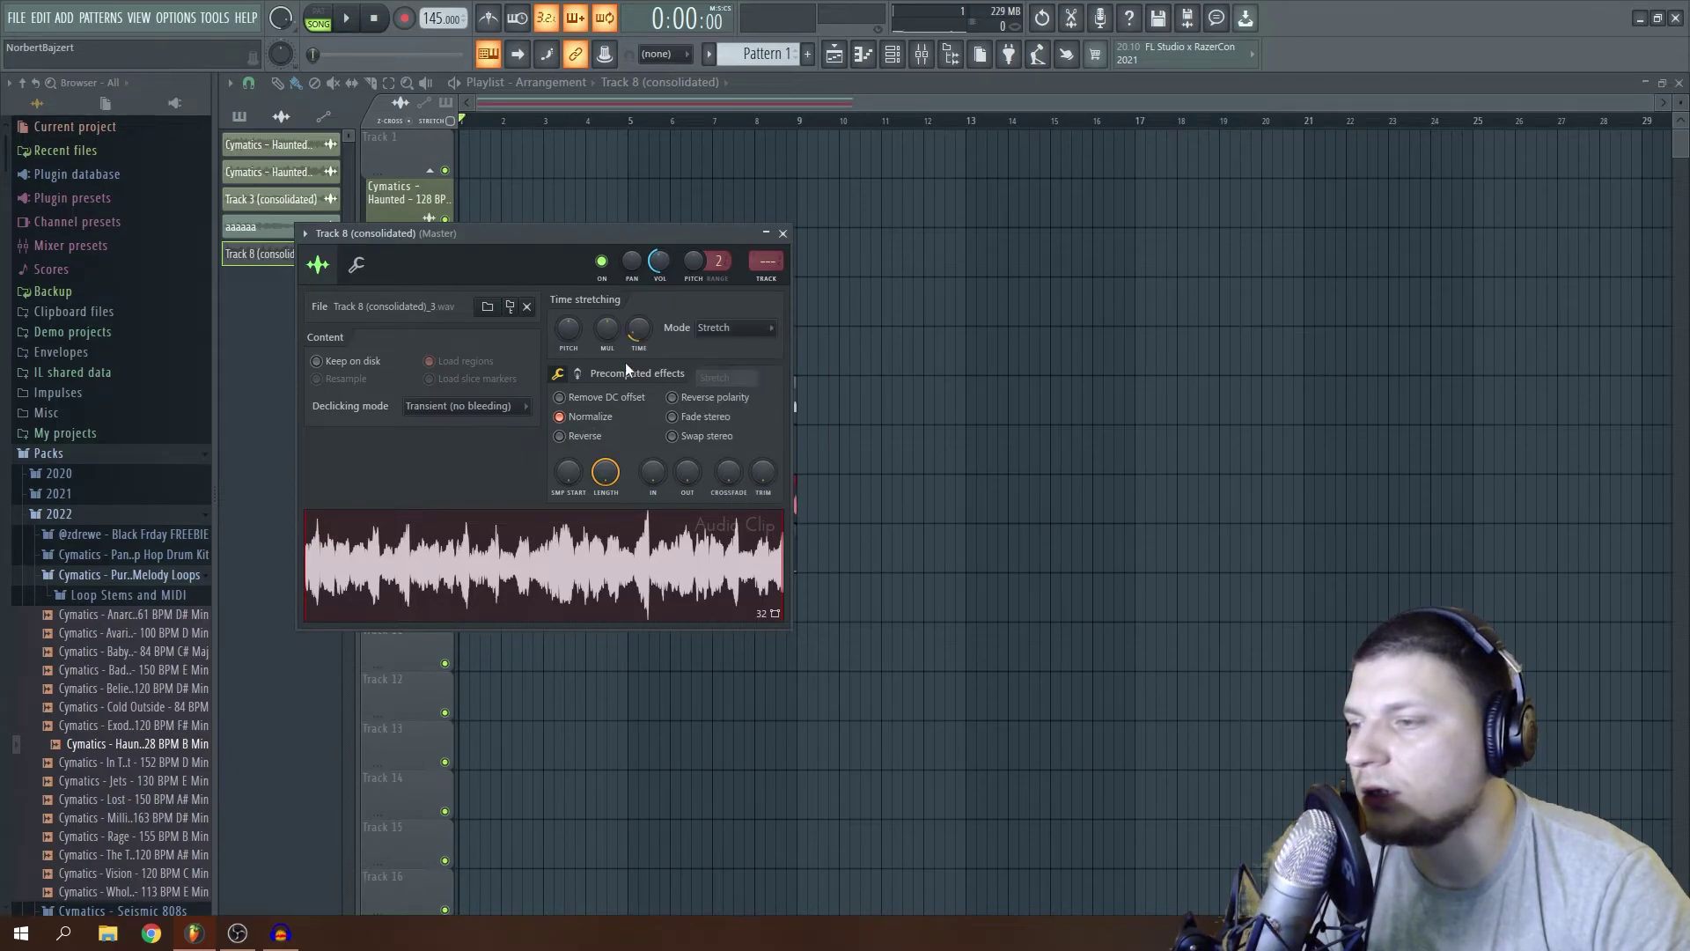
pyautogui.click(561, 436)
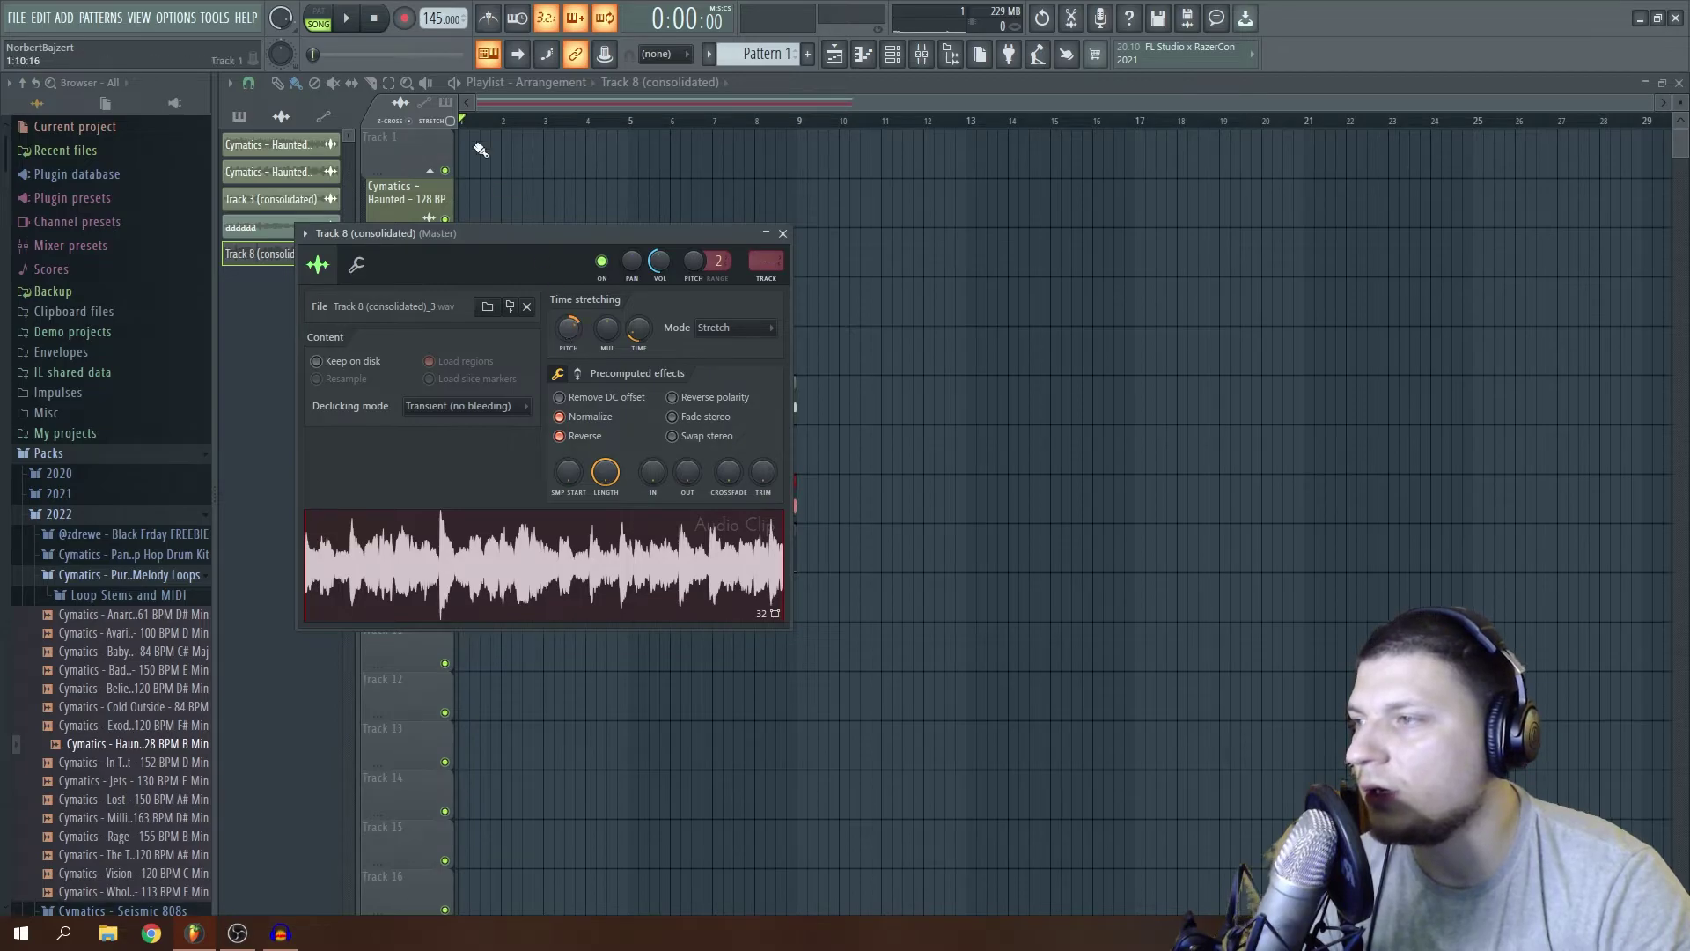
pyautogui.press('Escape')
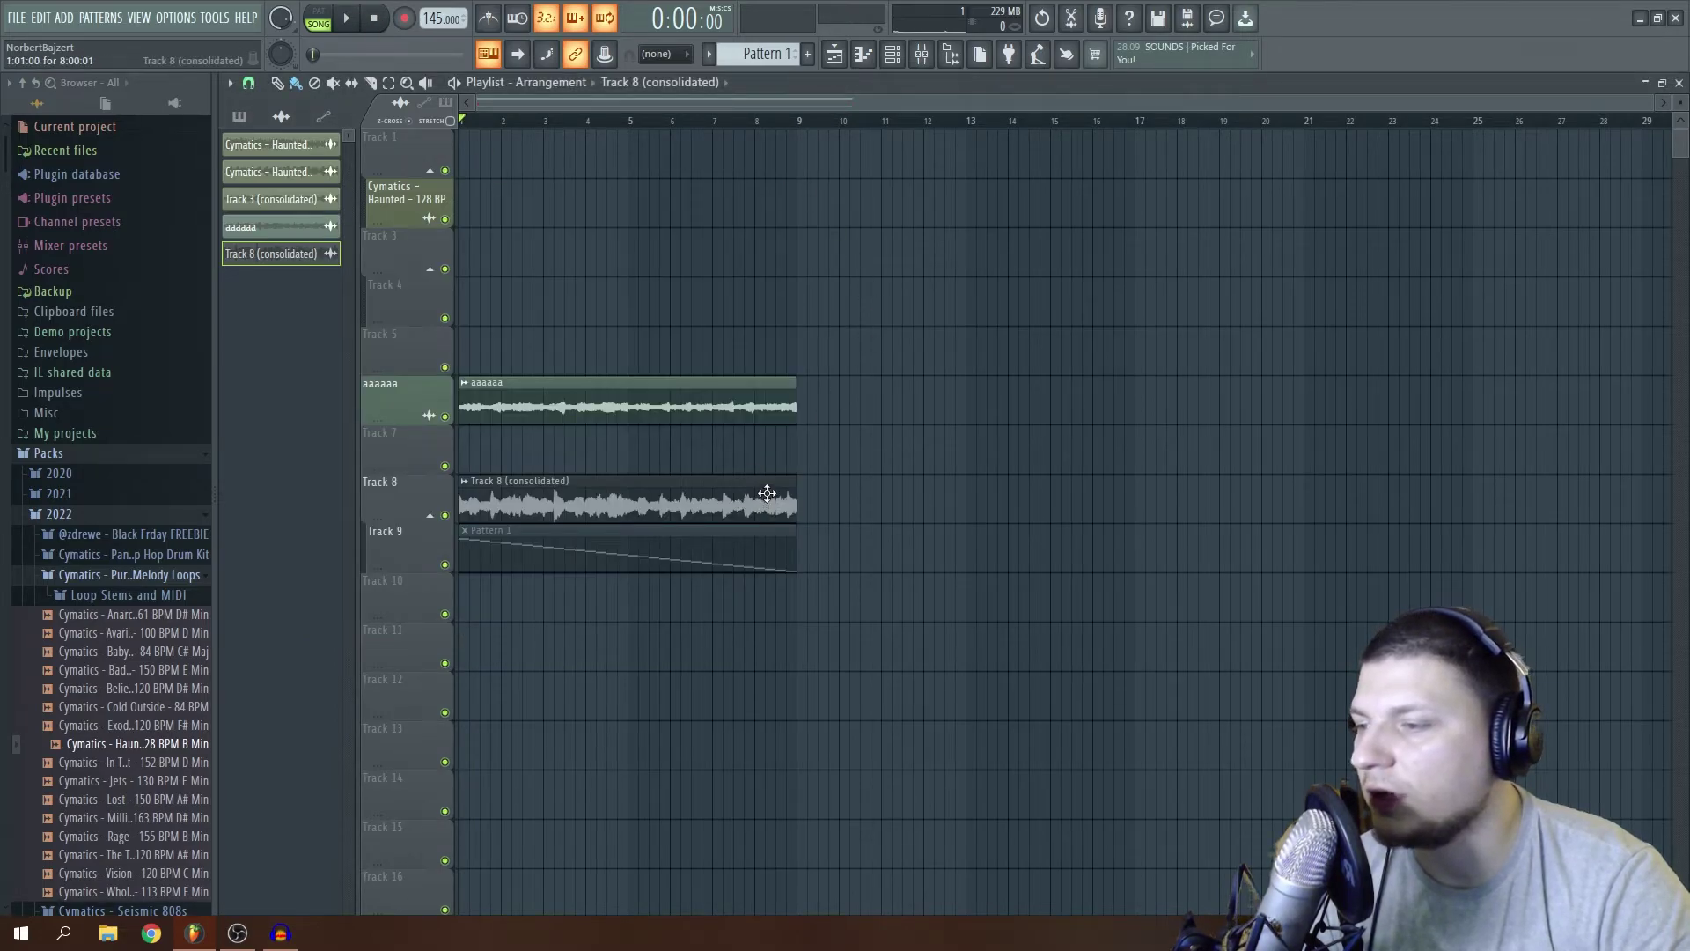
# Delete the aaaaaa clip and the muted Pattern 1 clip, play the reversed Track 8 clip and review its settings.
pyautogui.rightClick(631, 416)
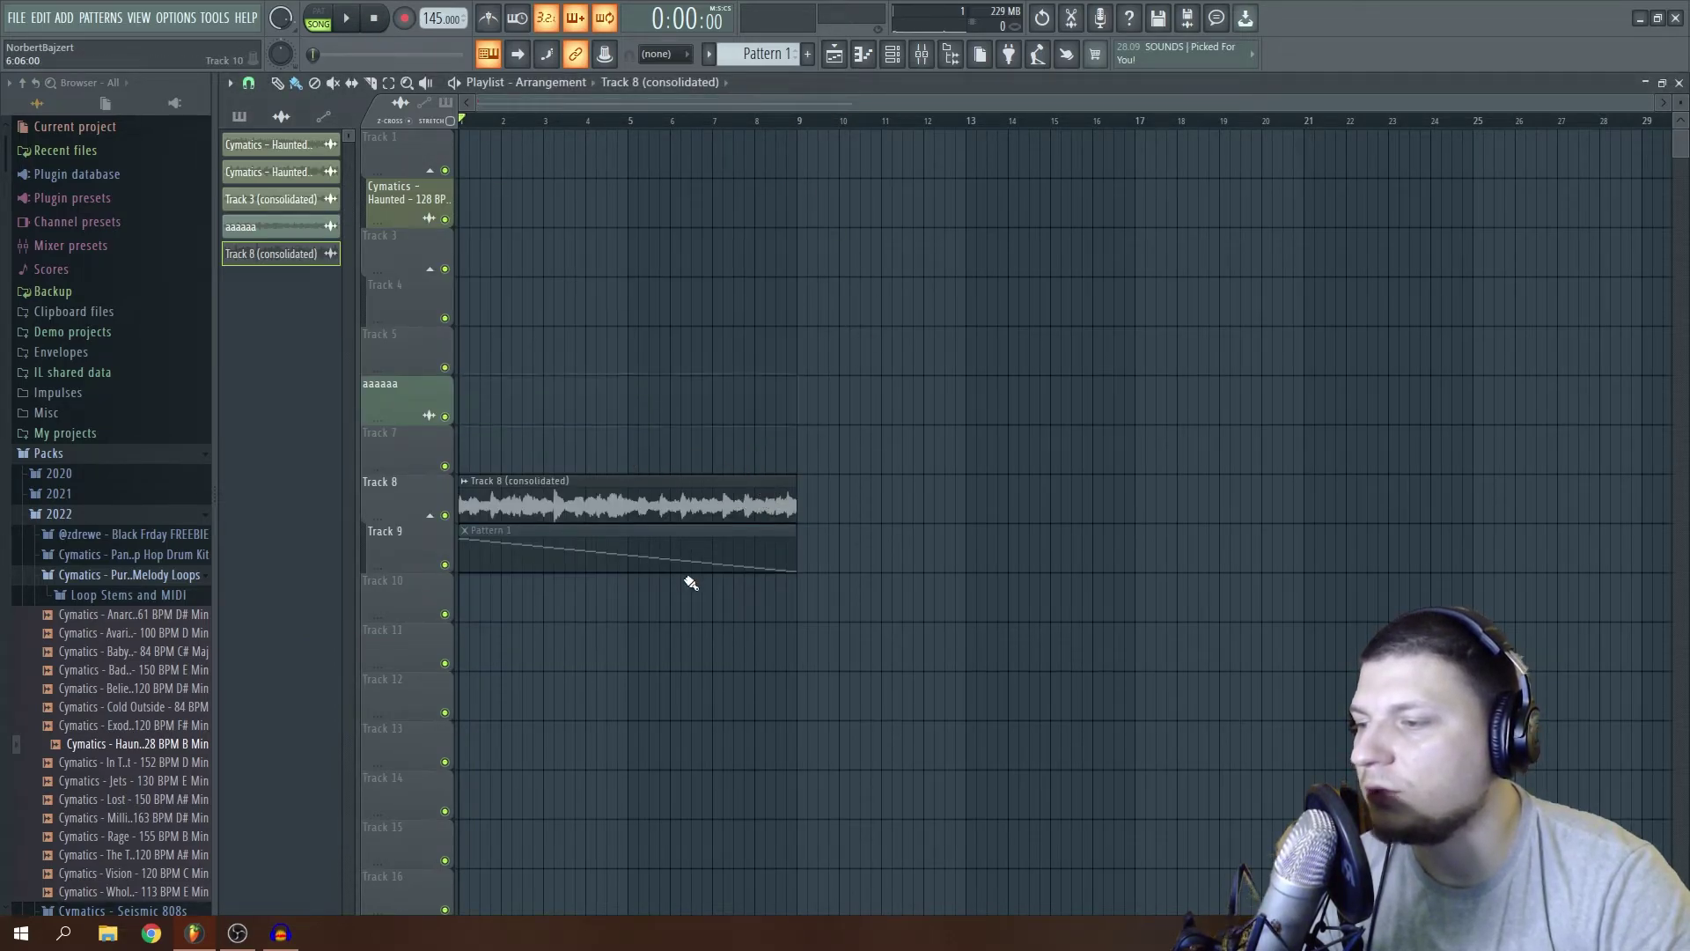
pyautogui.rightClick(616, 559)
pyautogui.press('space')
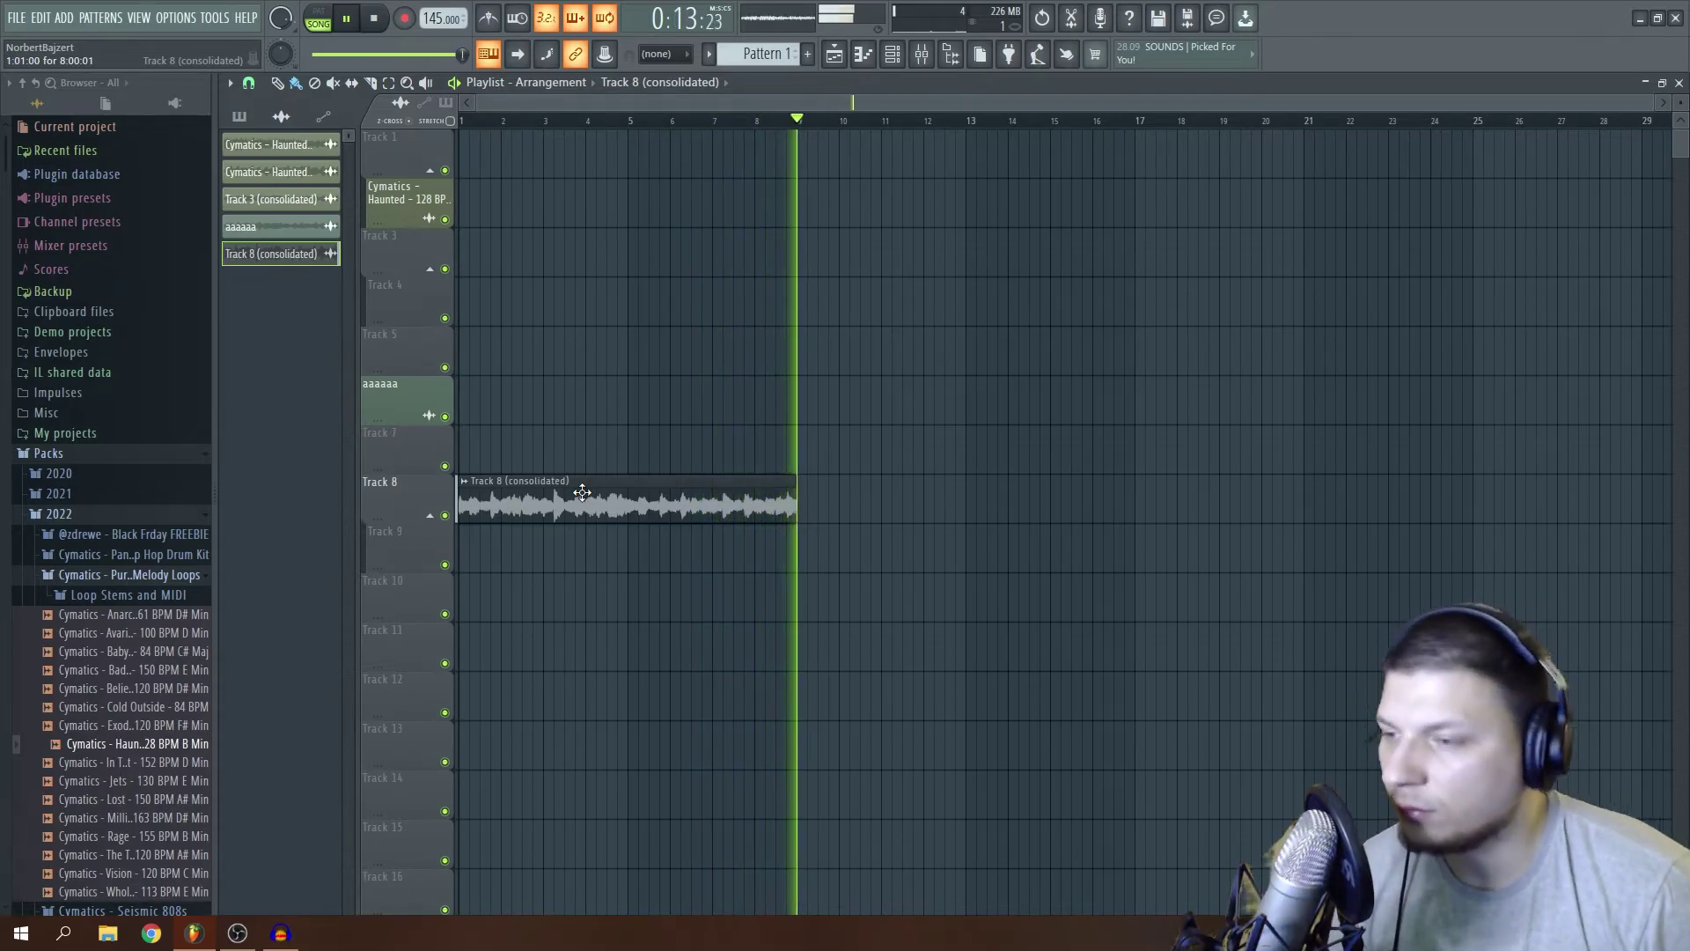
pyautogui.click(379, 19)
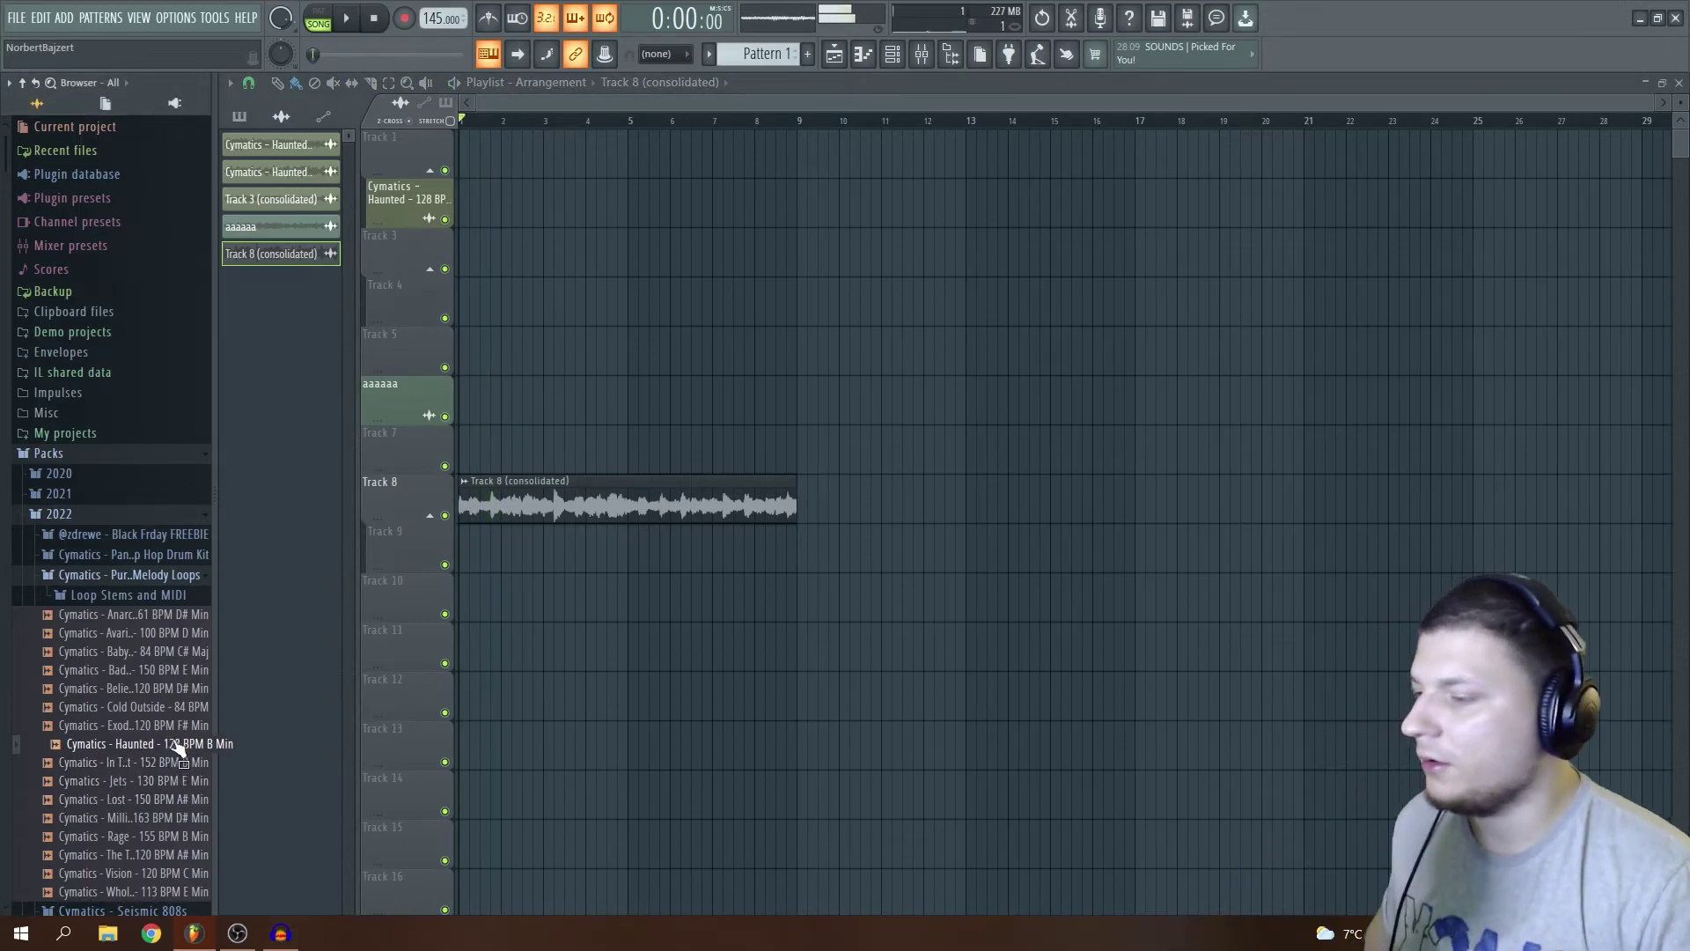
pyautogui.doubleClick(617, 505)
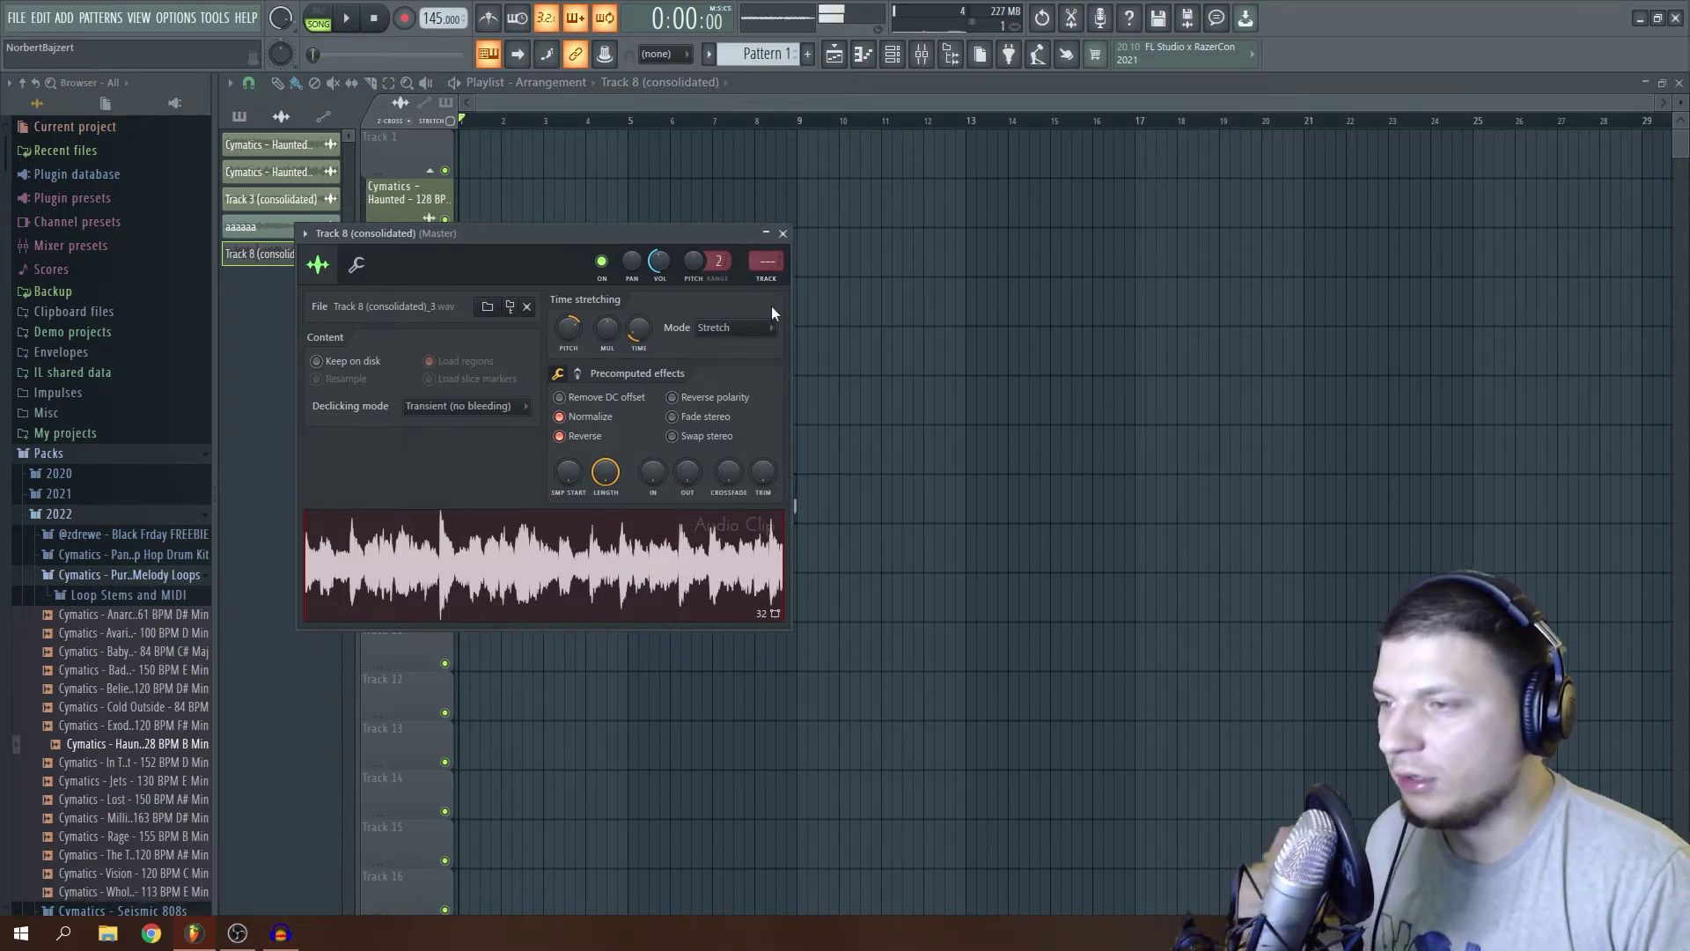
pyautogui.click(783, 233)
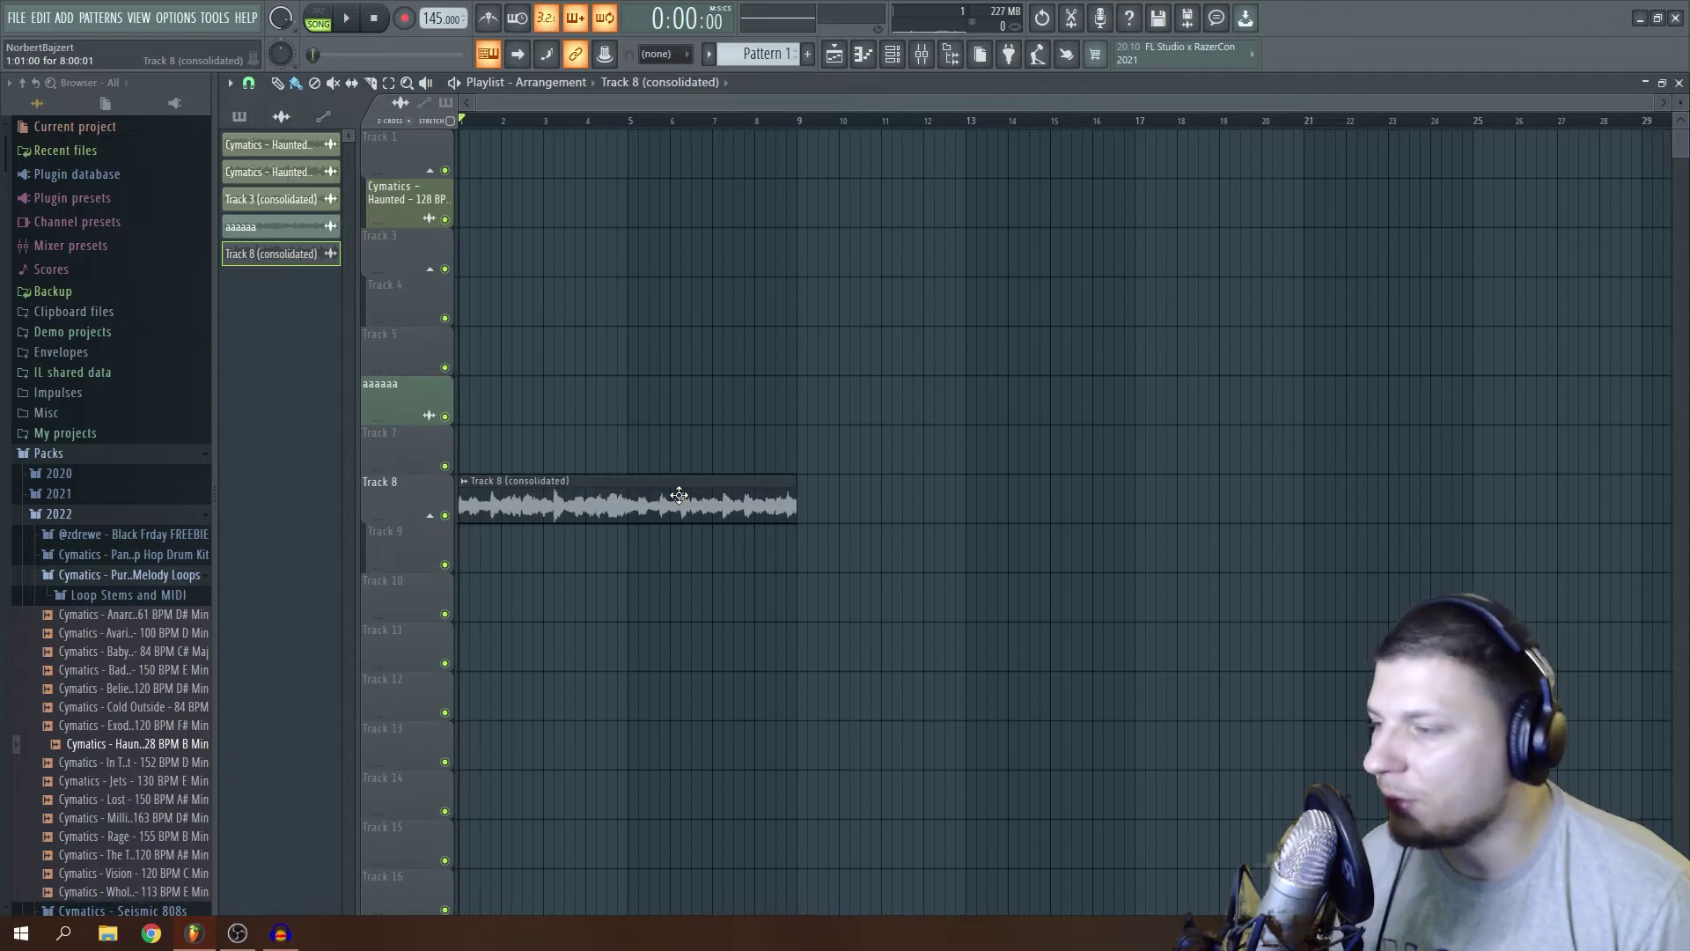
# Add the original Cymatics - Haunted - 128 BPM B Min loop as an audio clip on Track 7 and set the tempo to 128 BPM.
pyautogui.moveTo(136, 744); pyautogui.dragTo(516, 452)
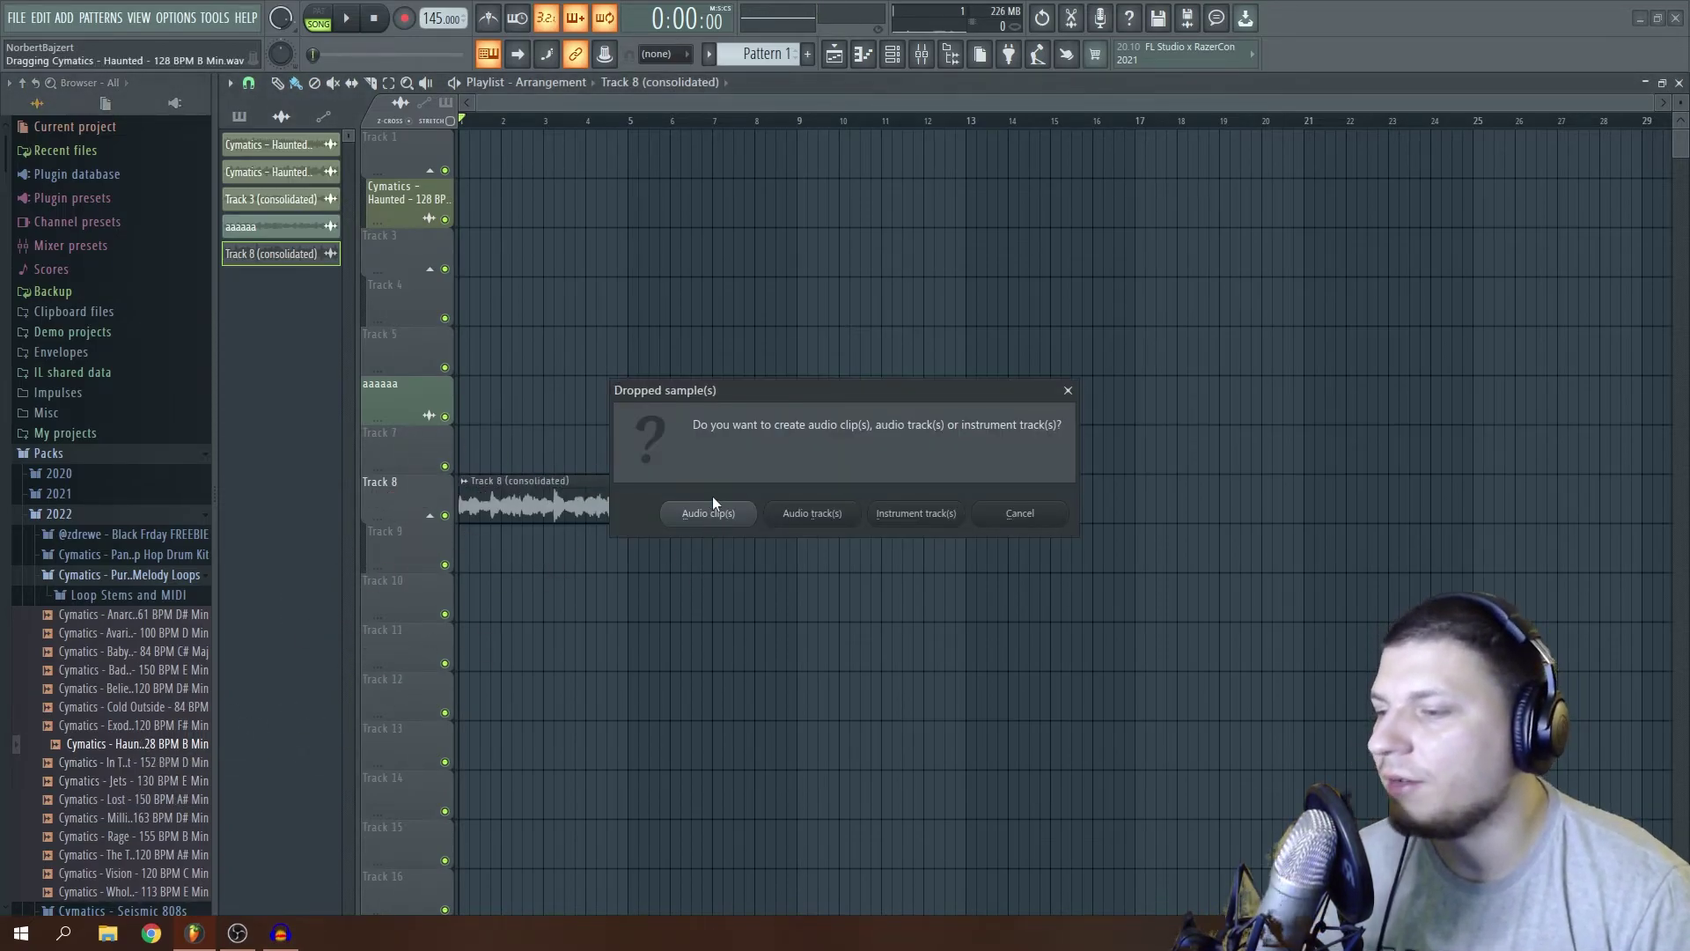
pyautogui.click(709, 513)
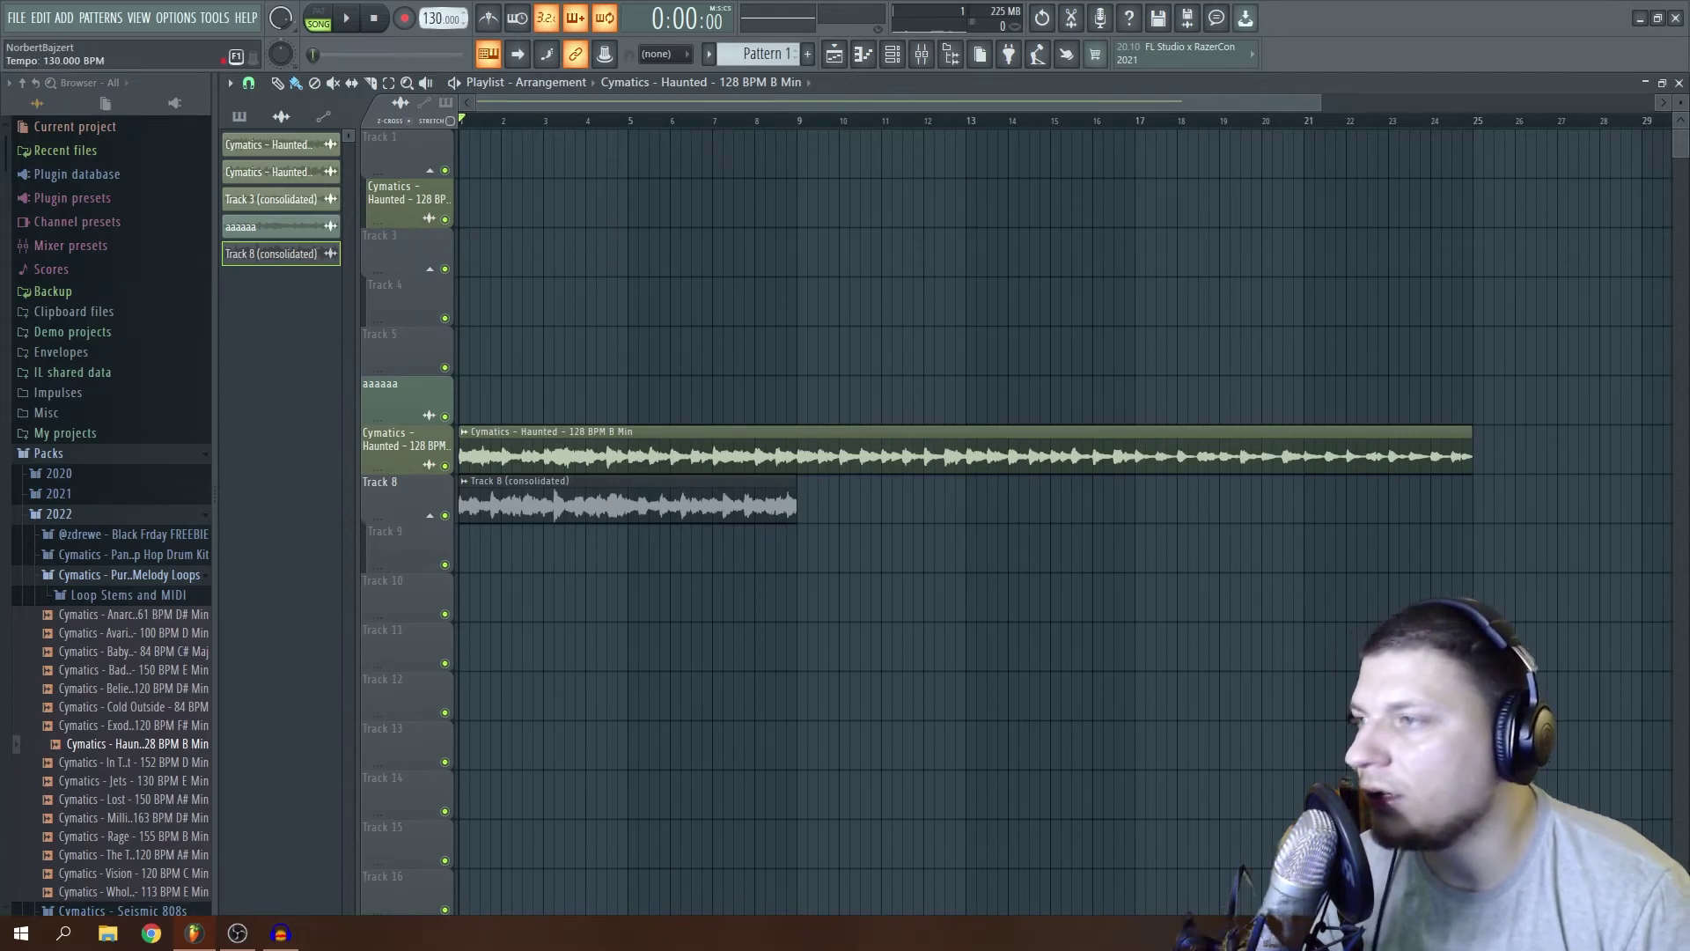
pyautogui.press('space')
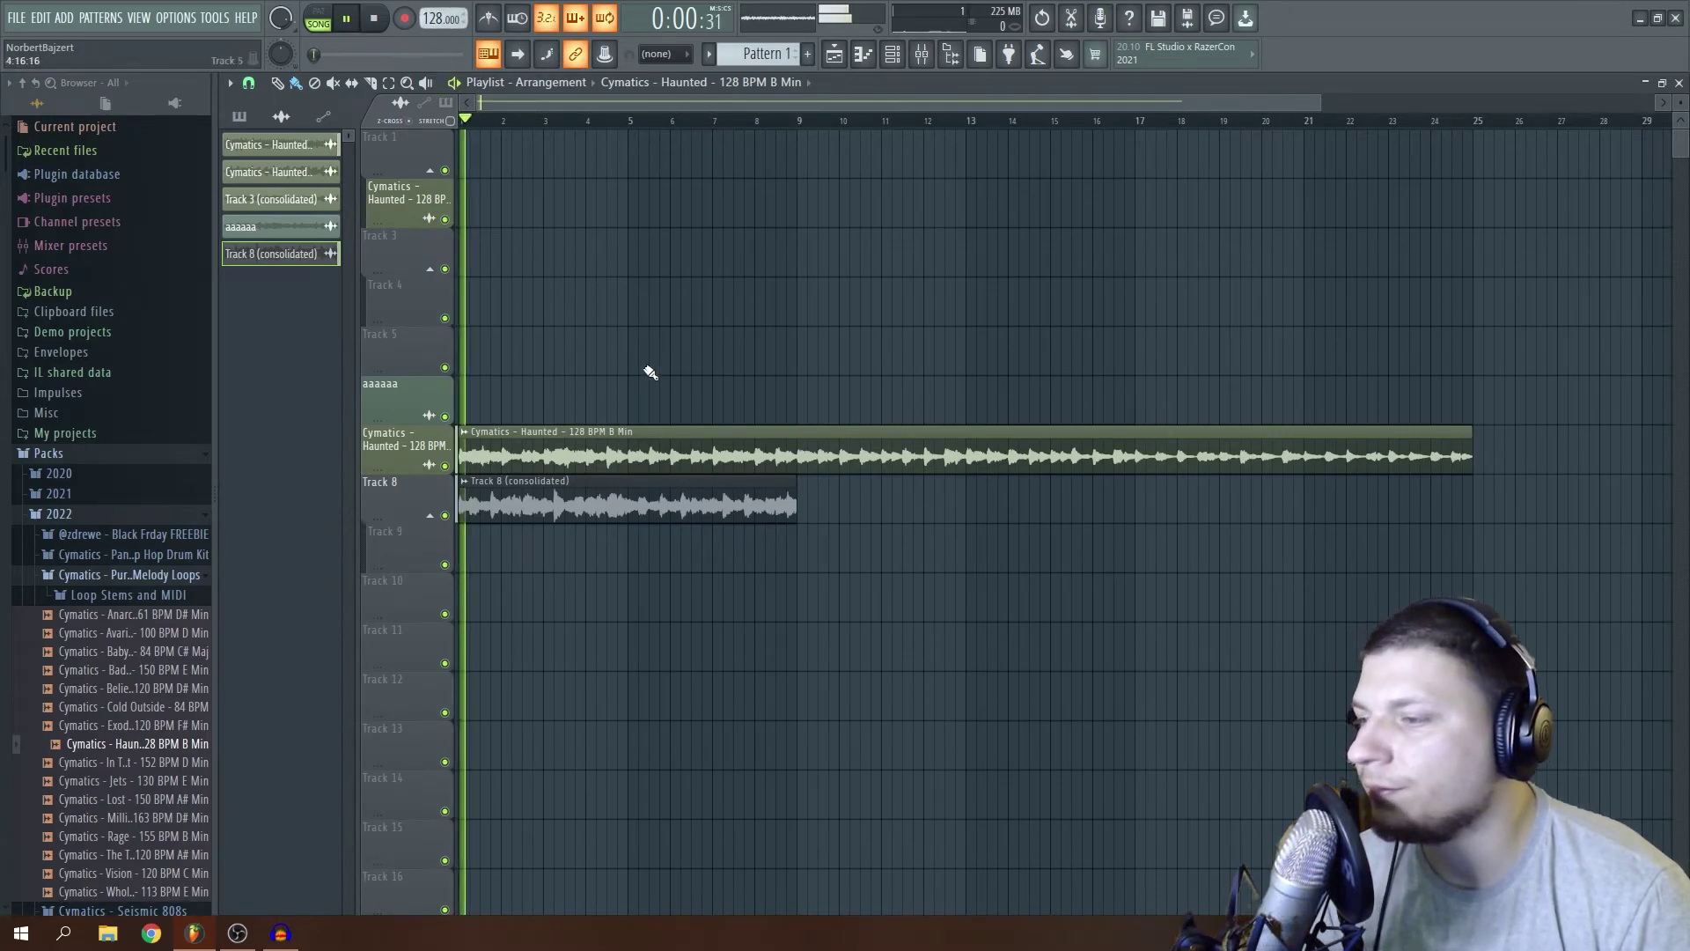
# Solo Track 7 and listen to the original Haunted loop for comparison.
pyautogui.rightClick(445, 466)
pyautogui.press('space')
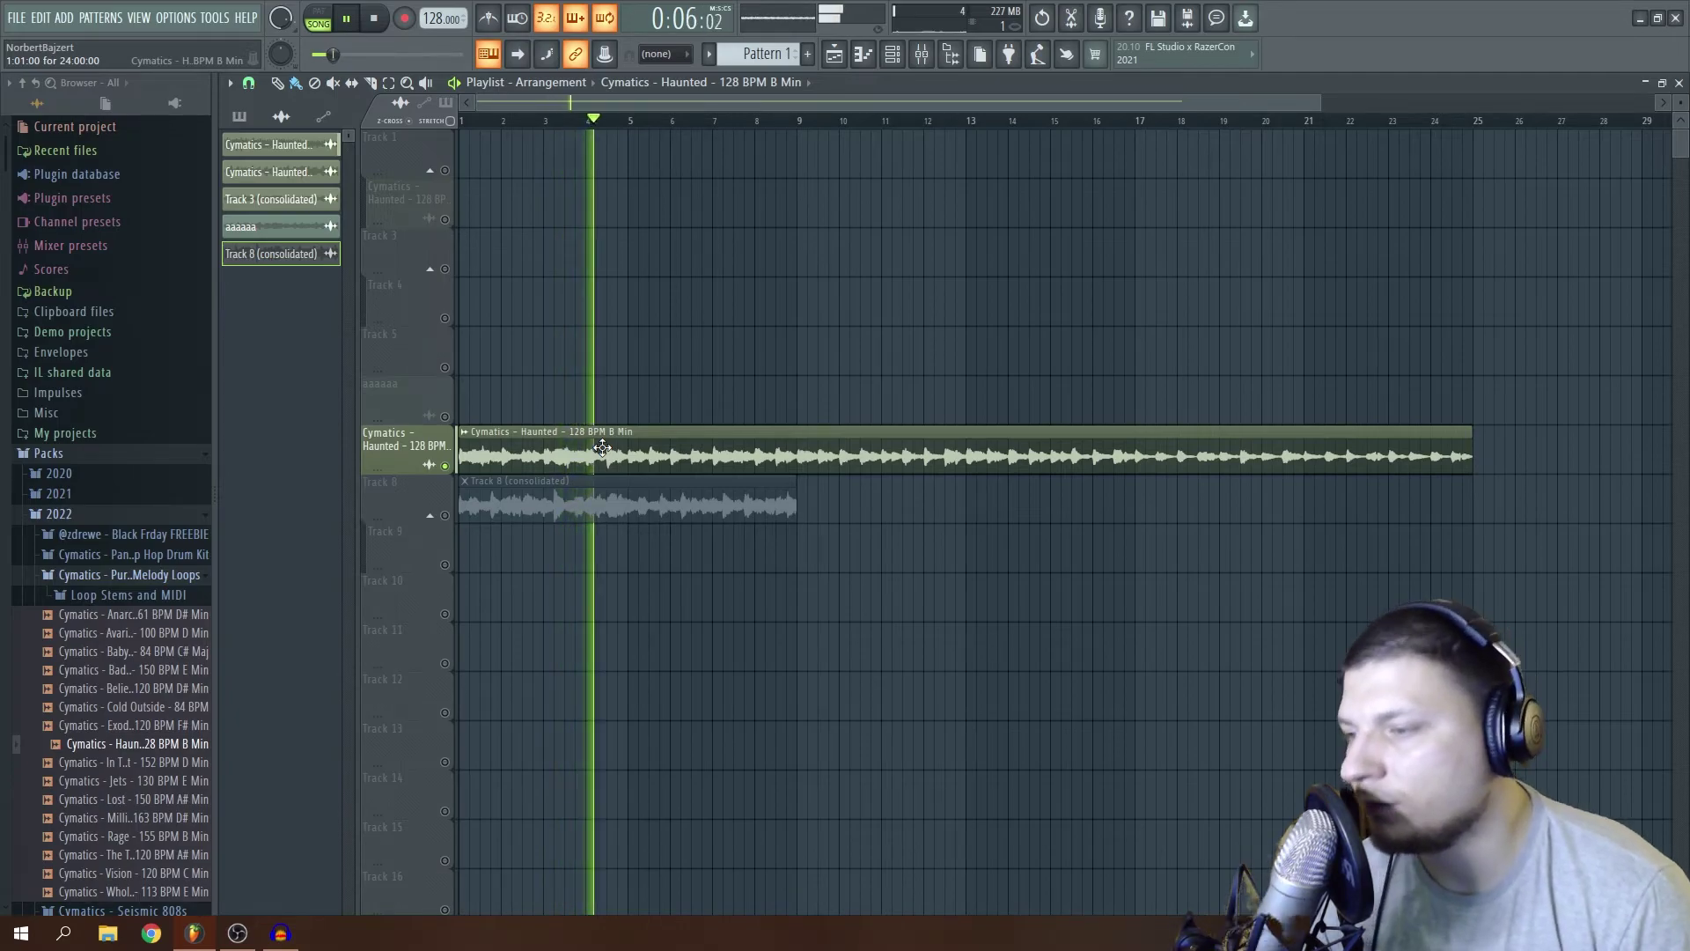
pyautogui.press('space')
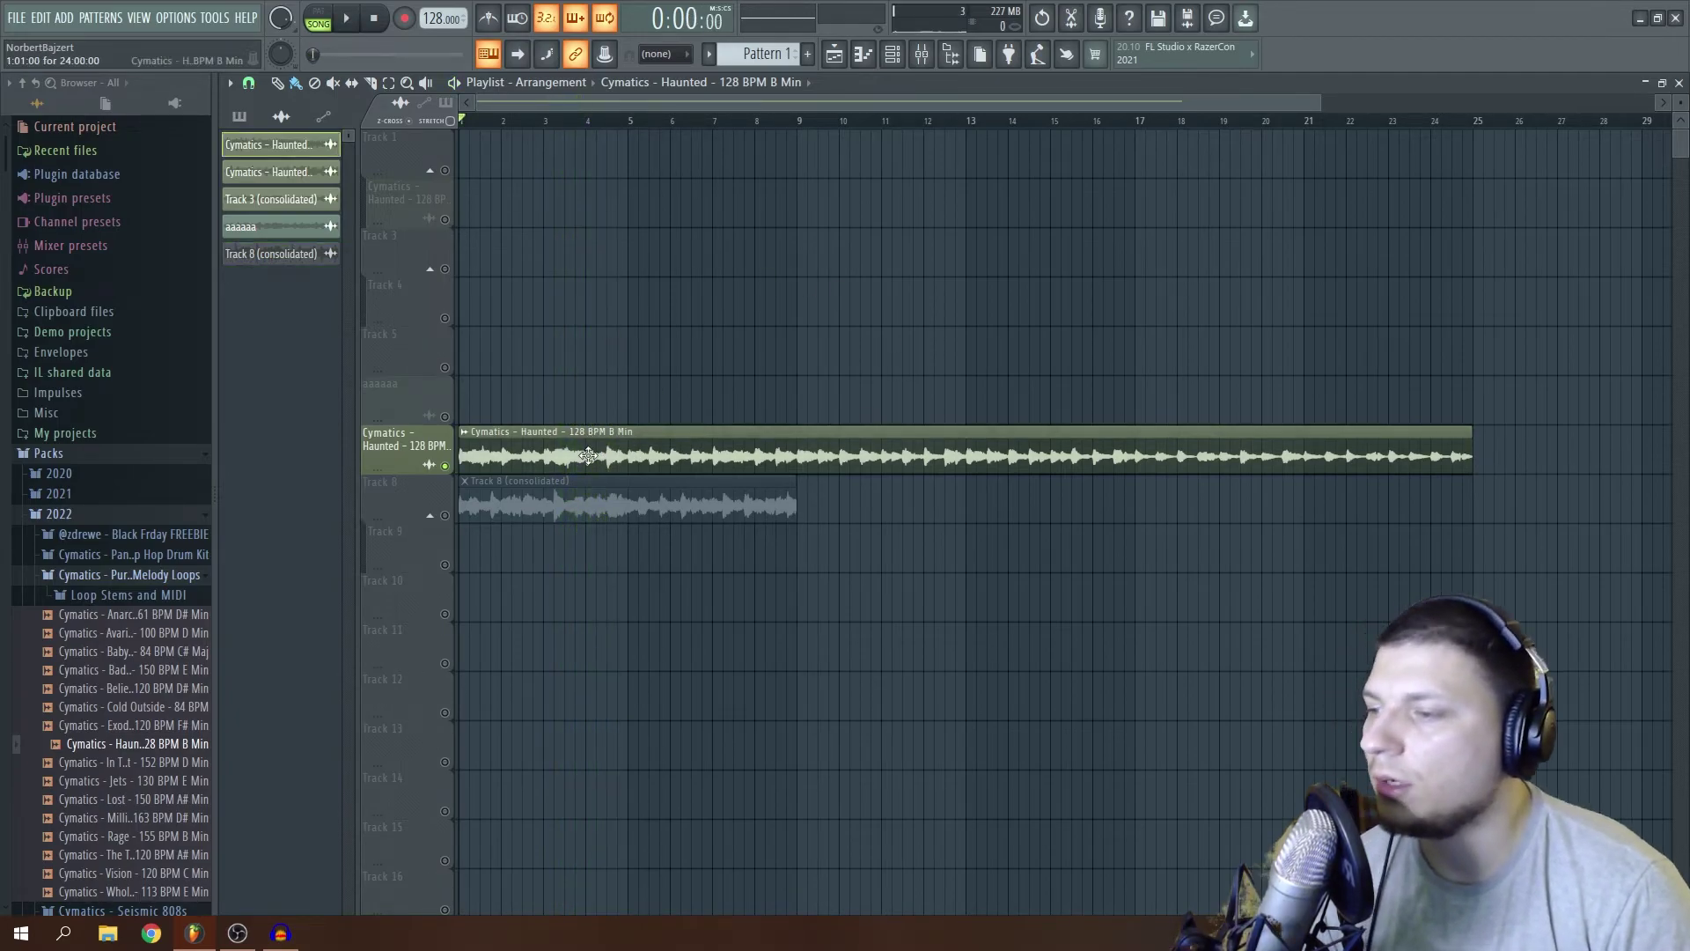
pyautogui.doubleClick(563, 447)
pyautogui.click(737, 186)
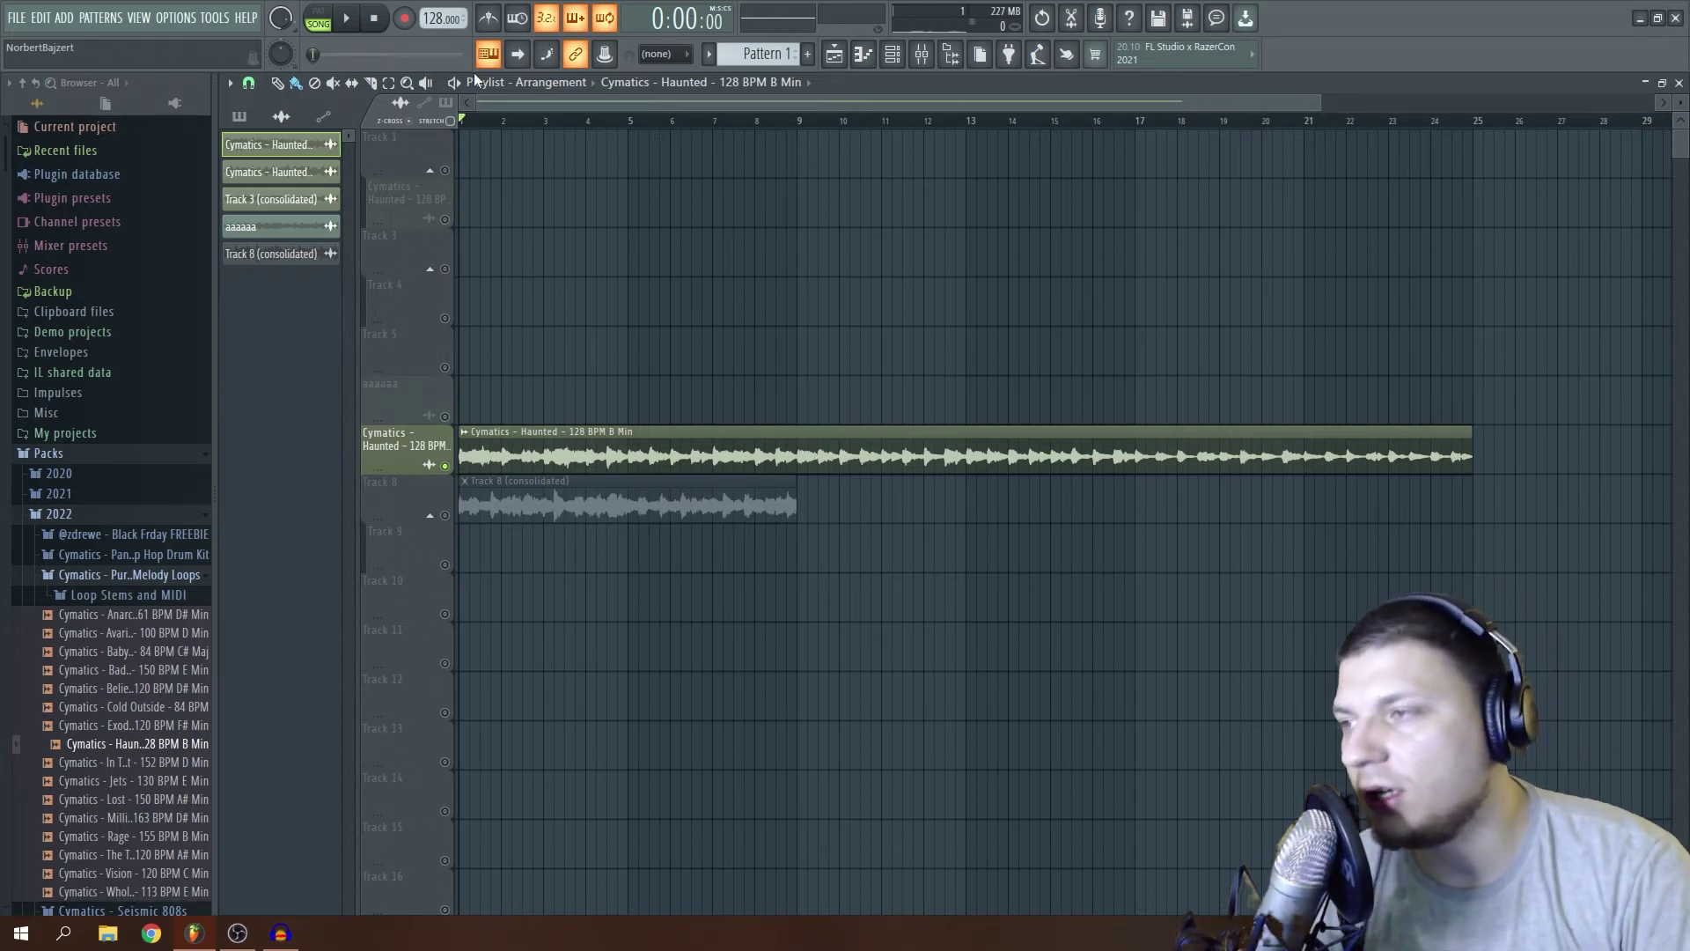
pyautogui.click(296, 82)
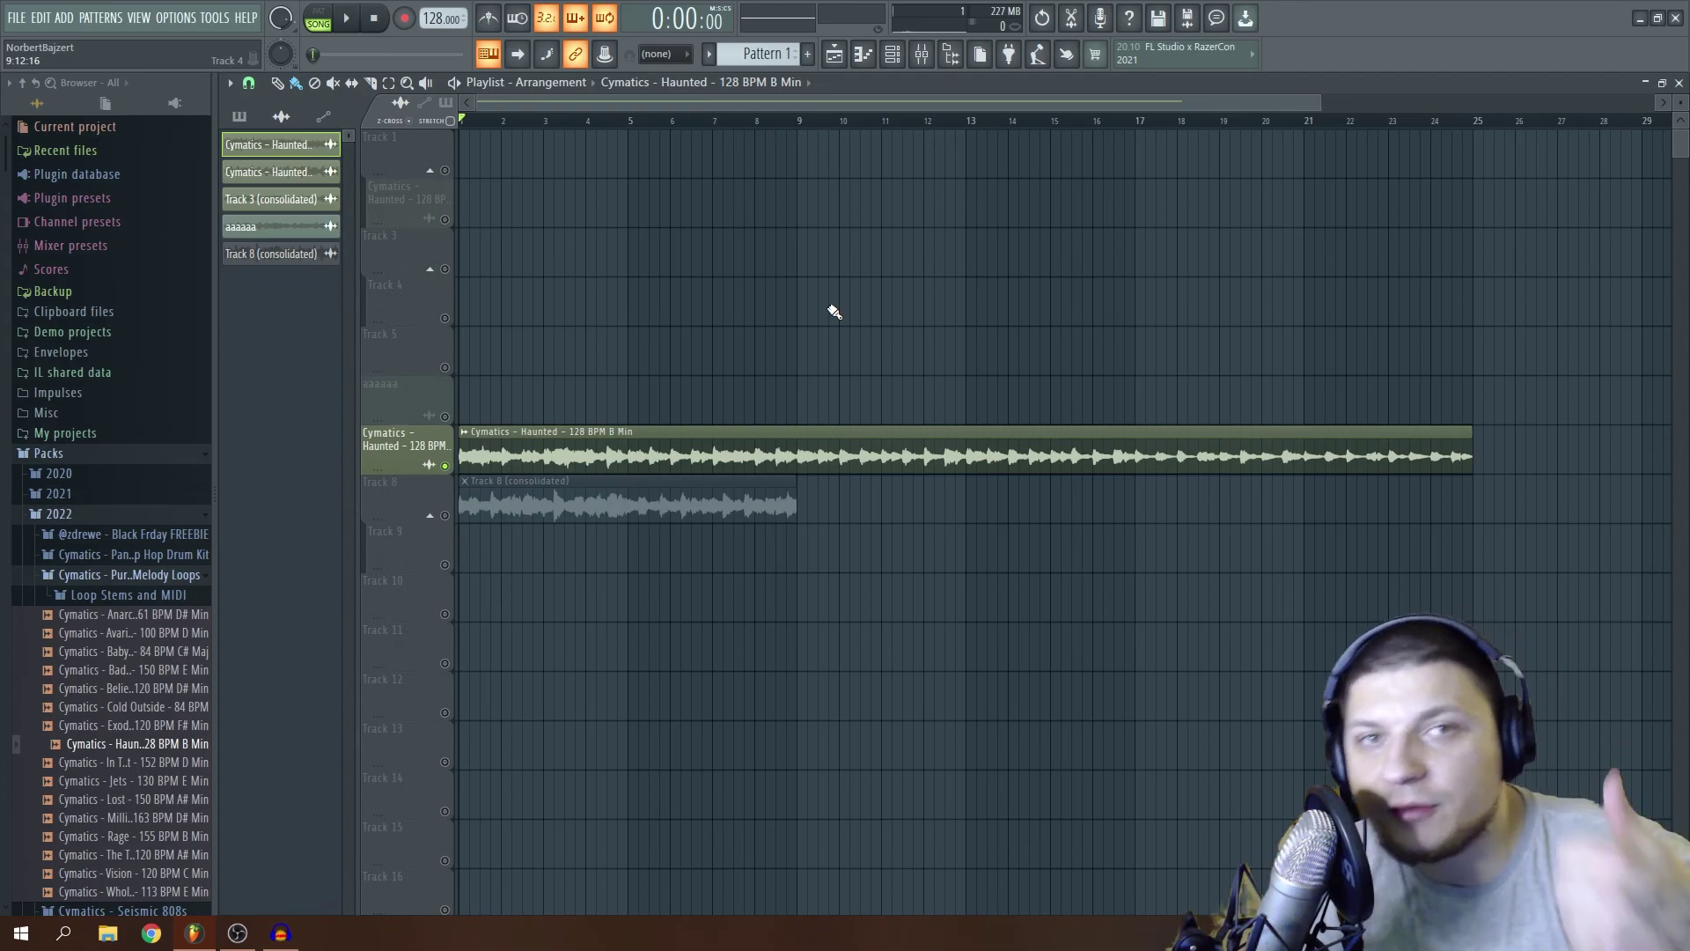
pyautogui.hotkey('ctrl', 's')
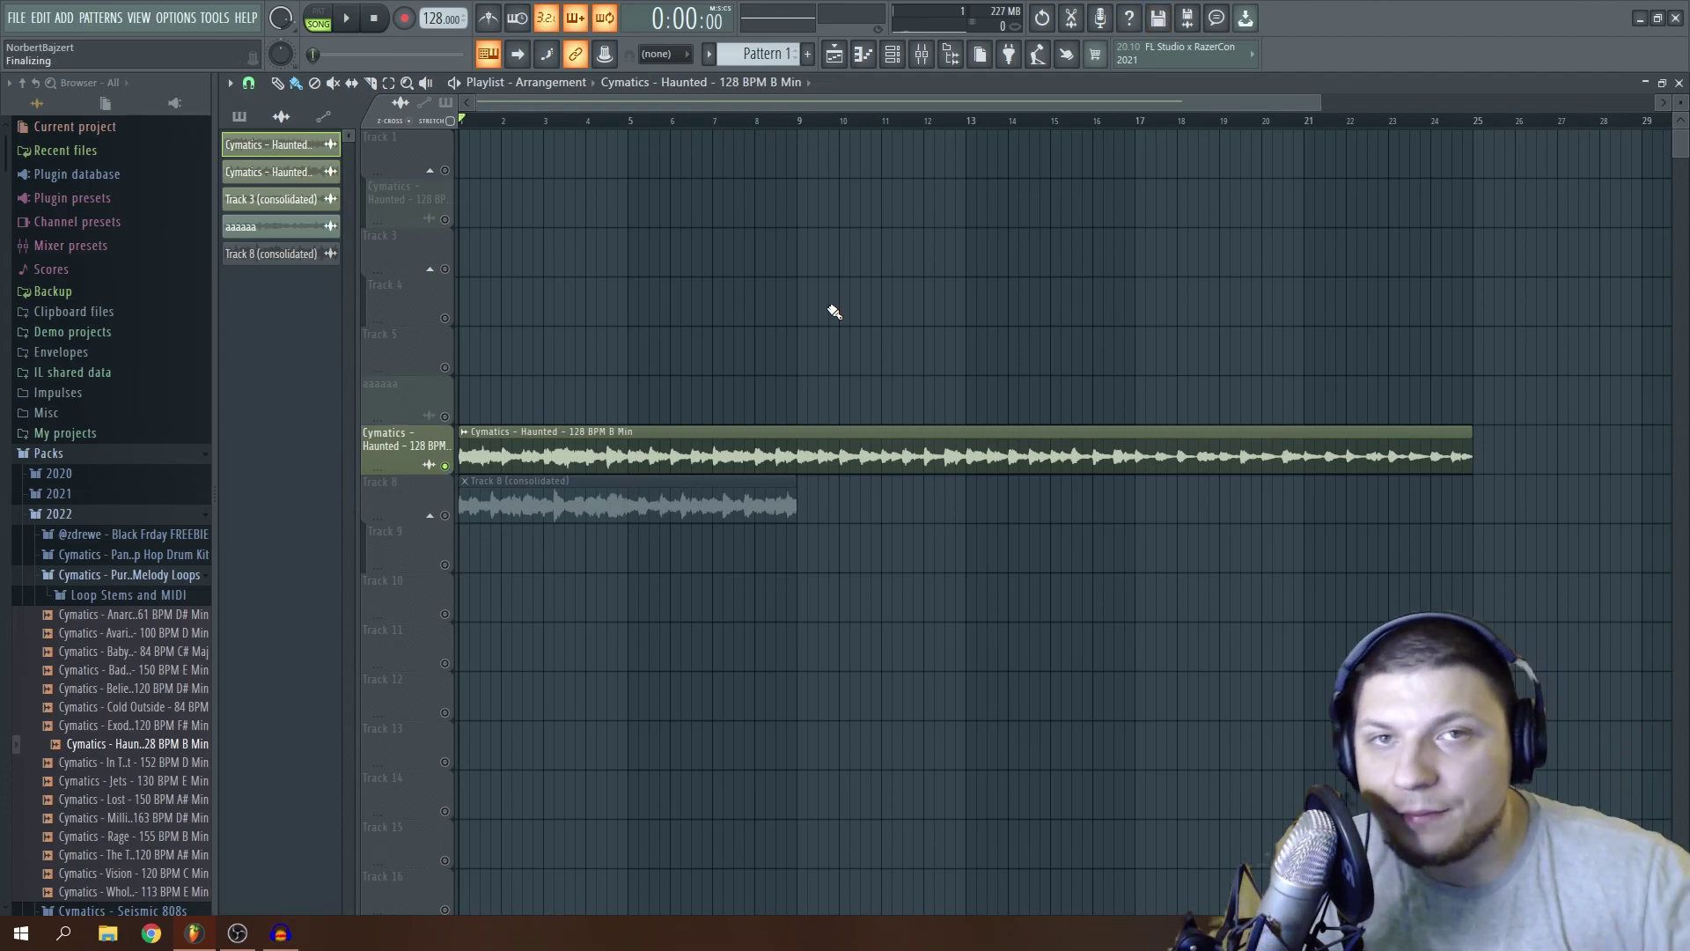